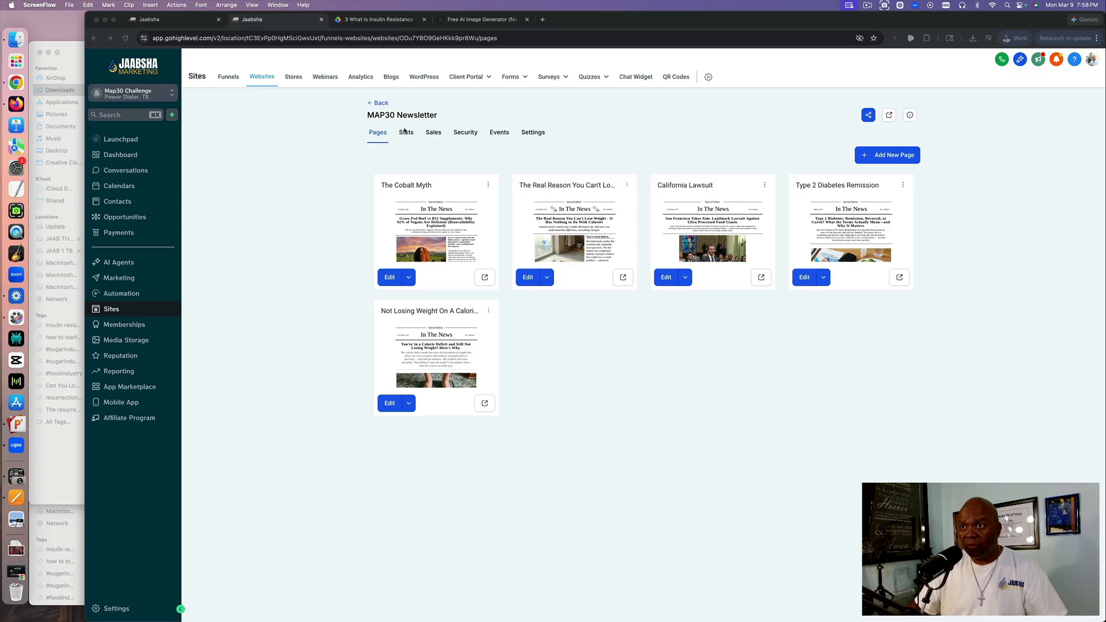
# Clone the "Not Losing Weight On A Calorie Deficit" page within the MAP30 Newsletter website.
pyautogui.click(380, 19)
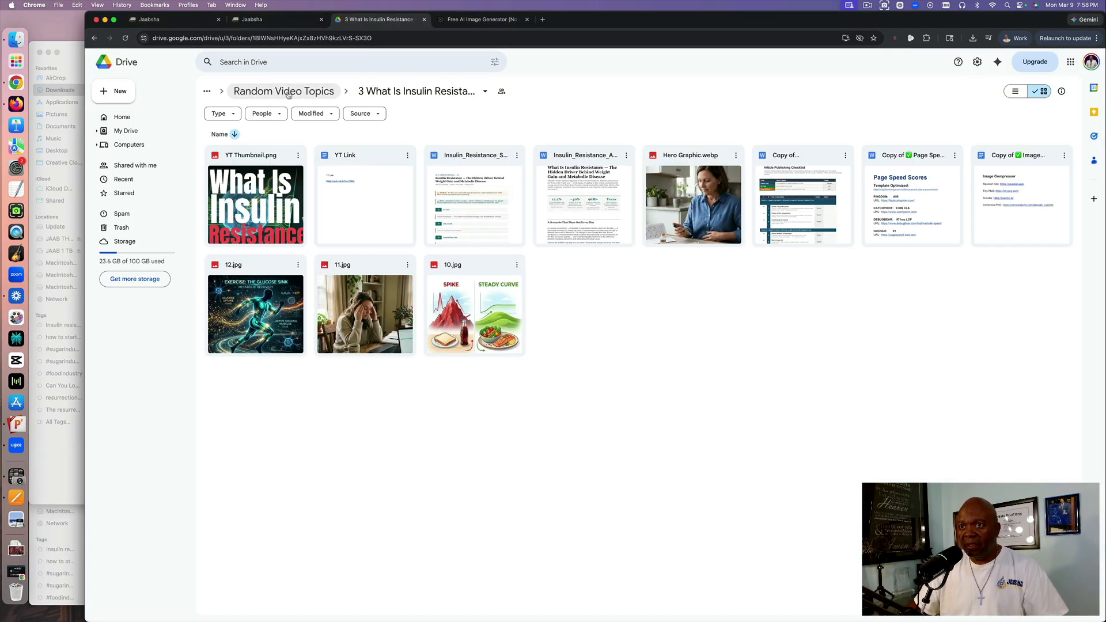
pyautogui.click(276, 19)
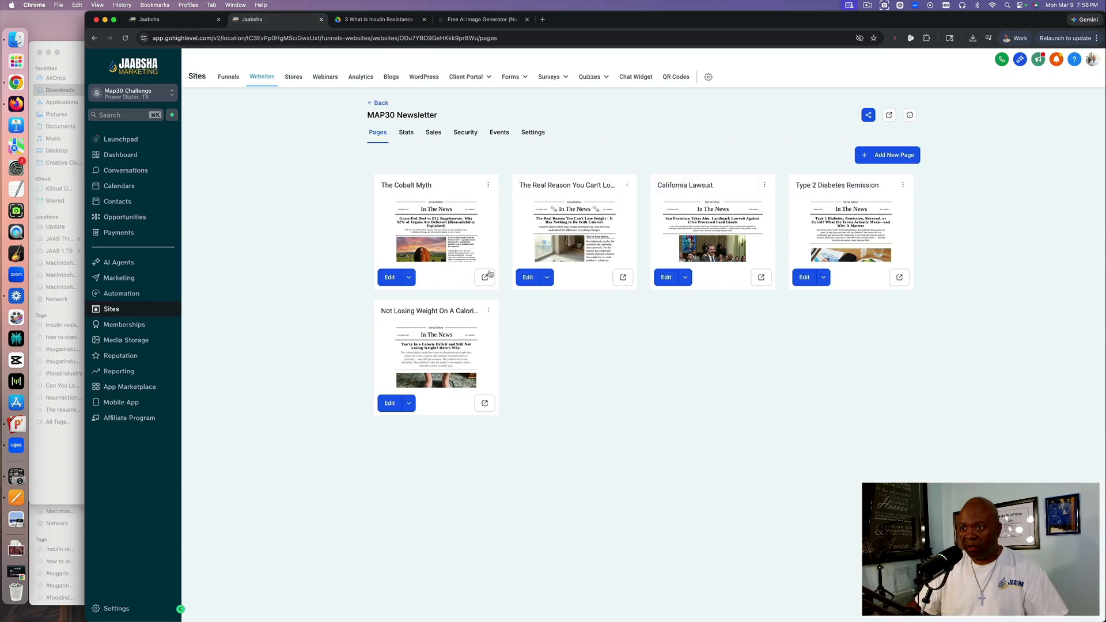
pyautogui.click(489, 311)
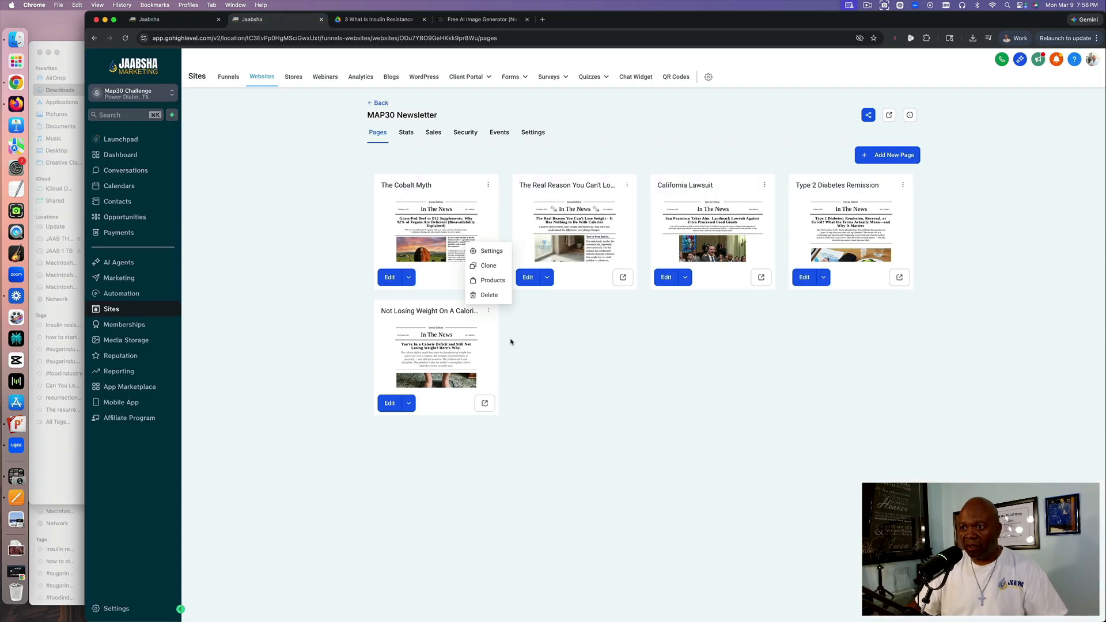
pyautogui.click(491, 266)
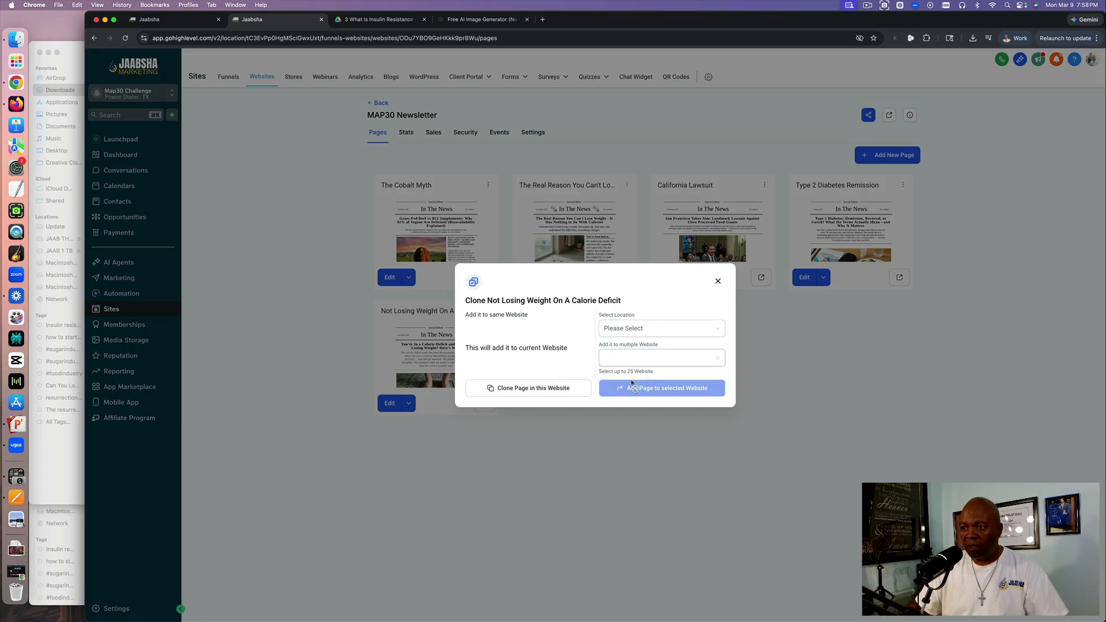
pyautogui.click(534, 389)
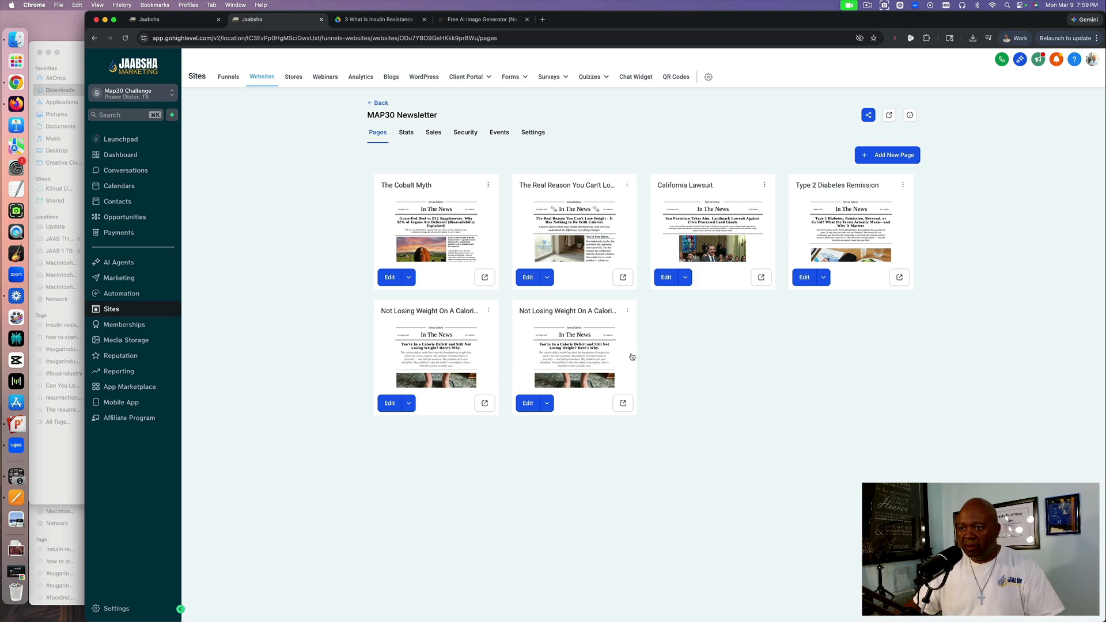
# Open the cloned page's details and change its name to "Insulin Resistance".
pyautogui.click(628, 312)
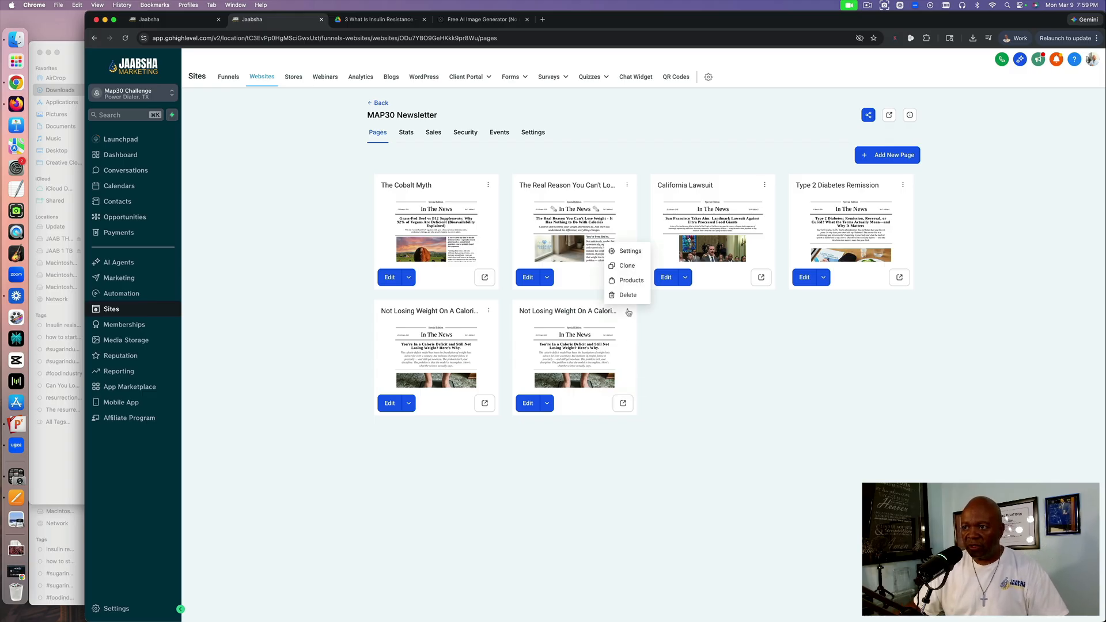
pyautogui.click(631, 251)
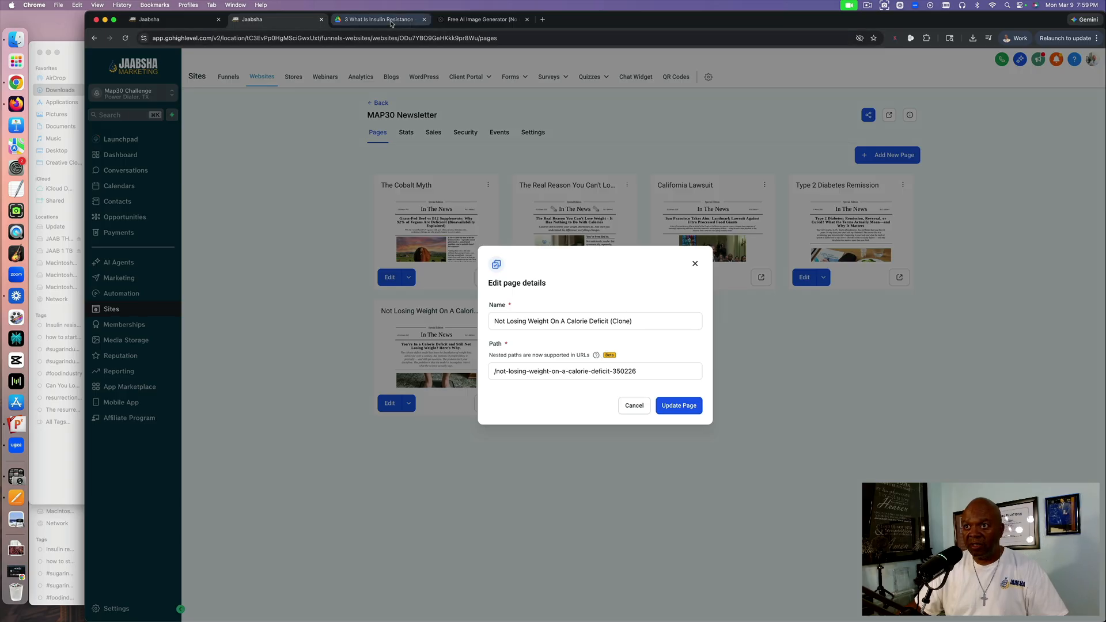
pyautogui.click(574, 320)
pyautogui.press('super+a')
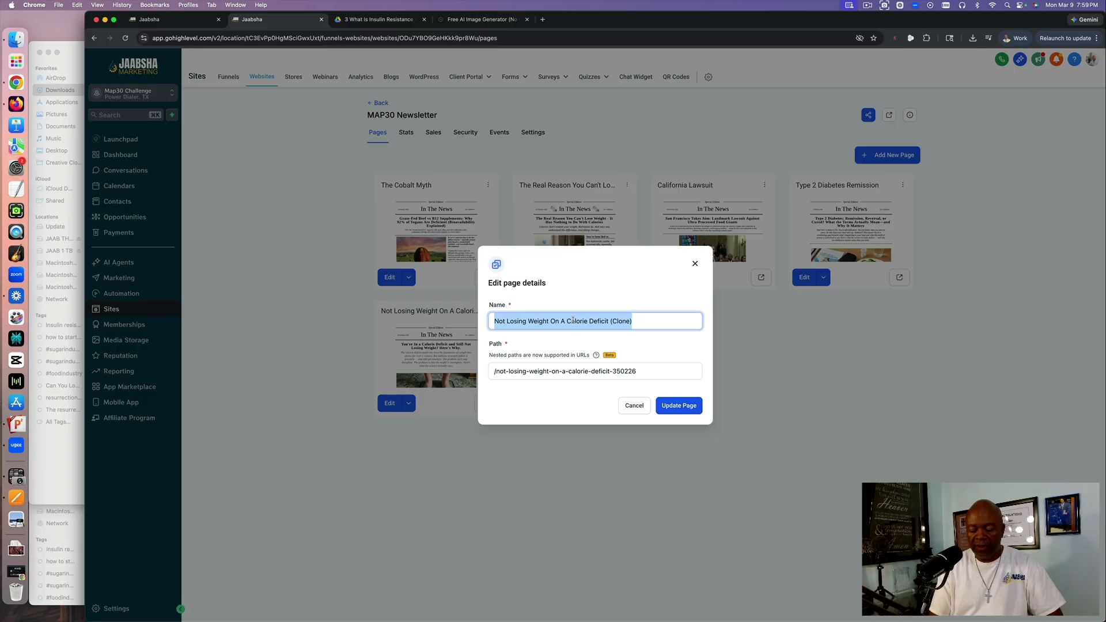
pyautogui.press('BackSpace')
pyautogui.write('Insulin Resist')
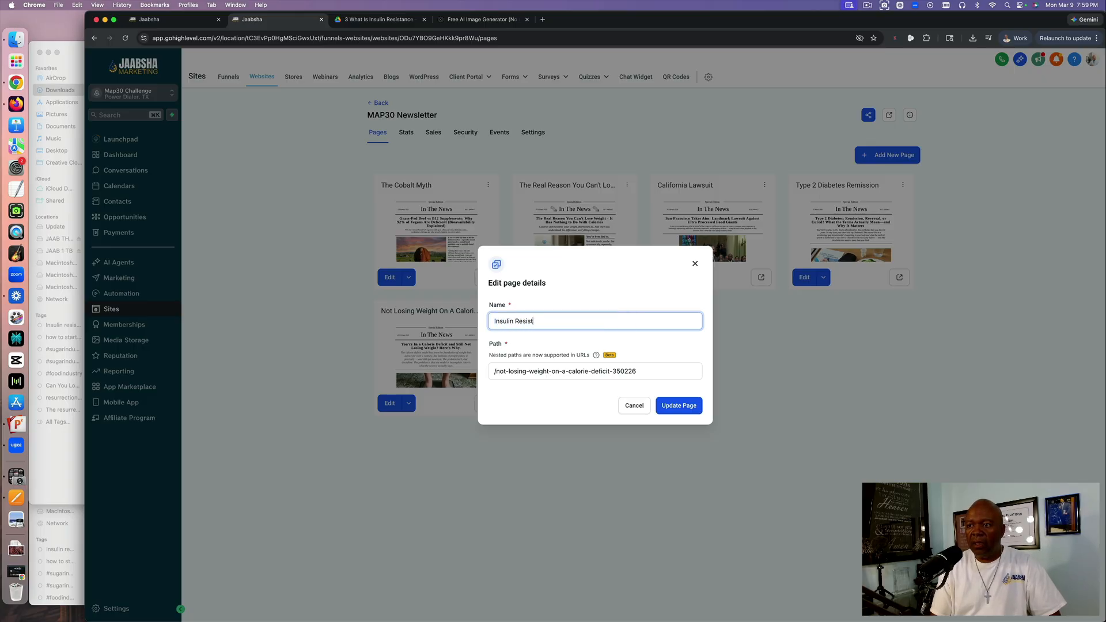
pyautogui.write('ance')
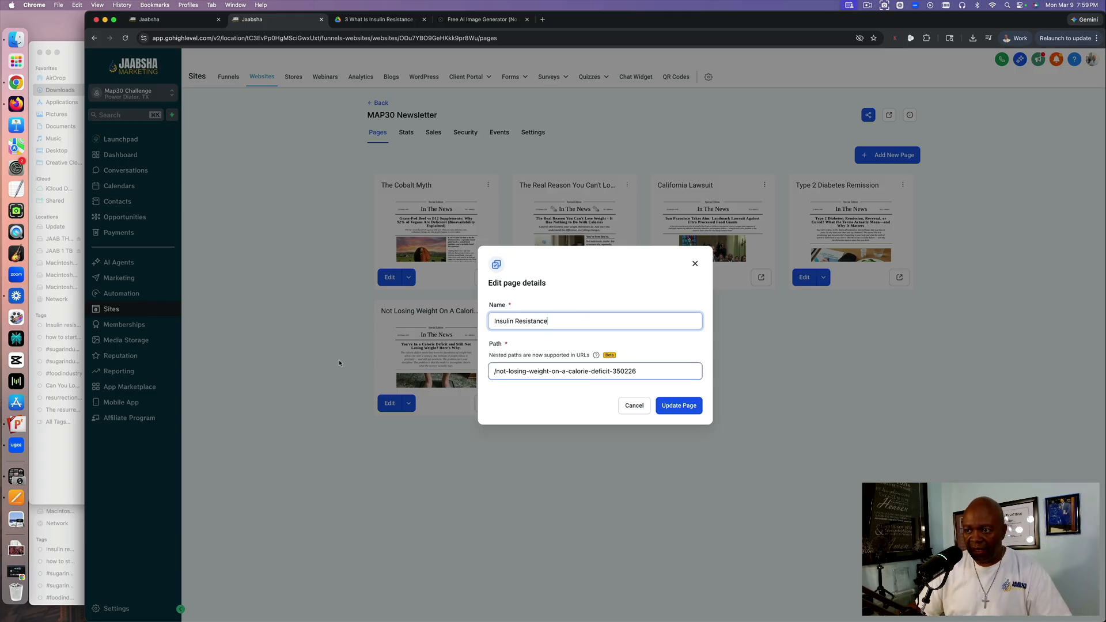
# Open the Insulin_Resistance_SEO_Package_v3 document from the Google Drive folder and copy the URL slug "what-is-insulin-resistance".
pyautogui.click(379, 19)
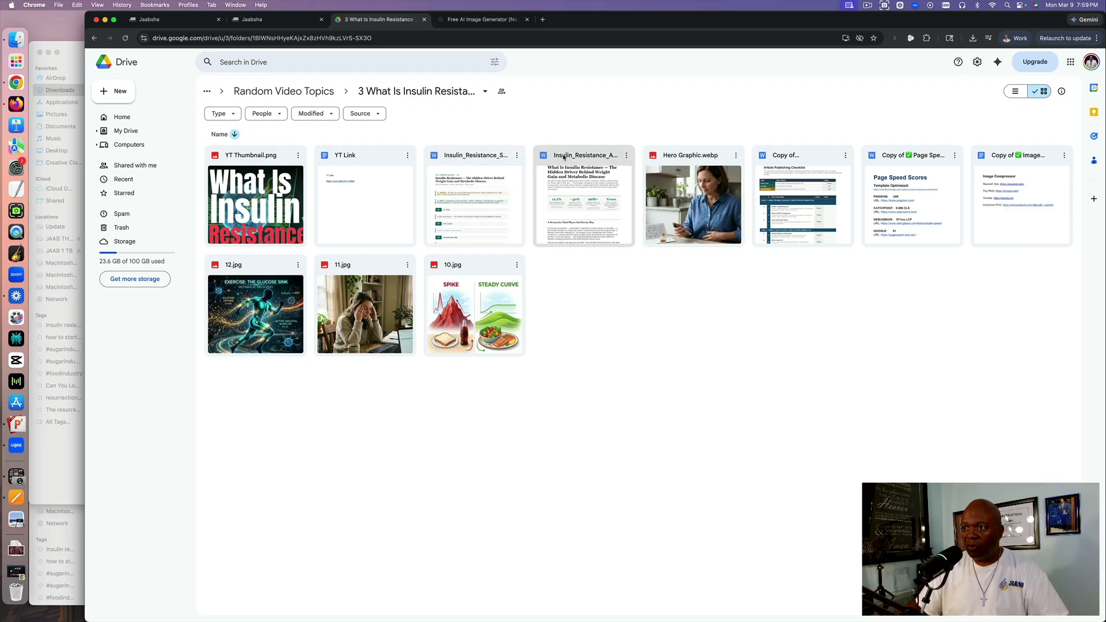
pyautogui.click(491, 155)
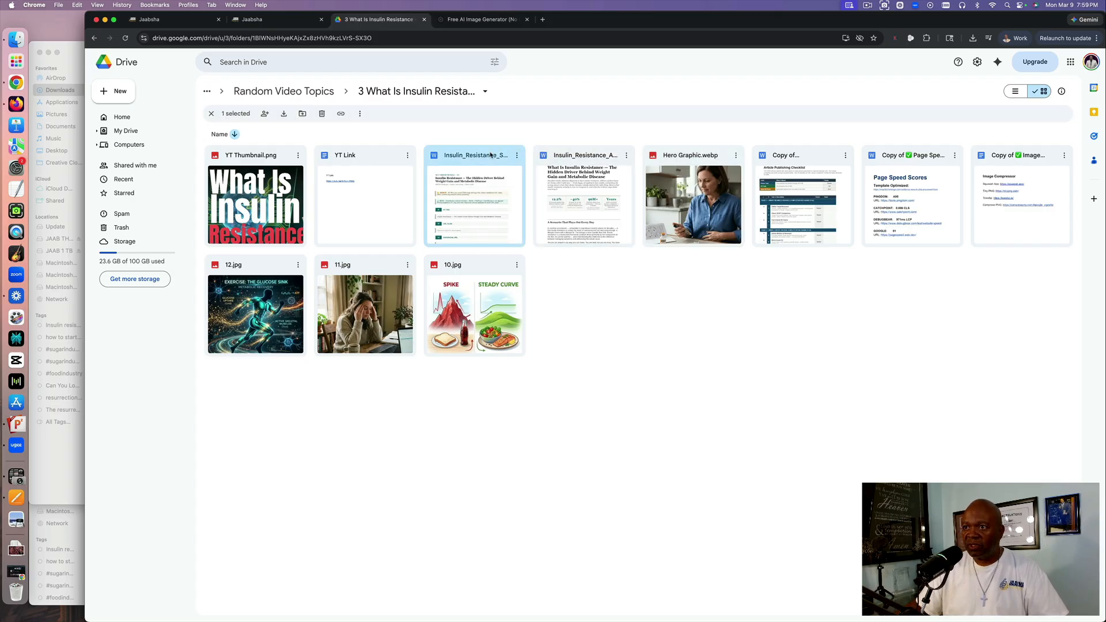
pyautogui.doubleClick(491, 183)
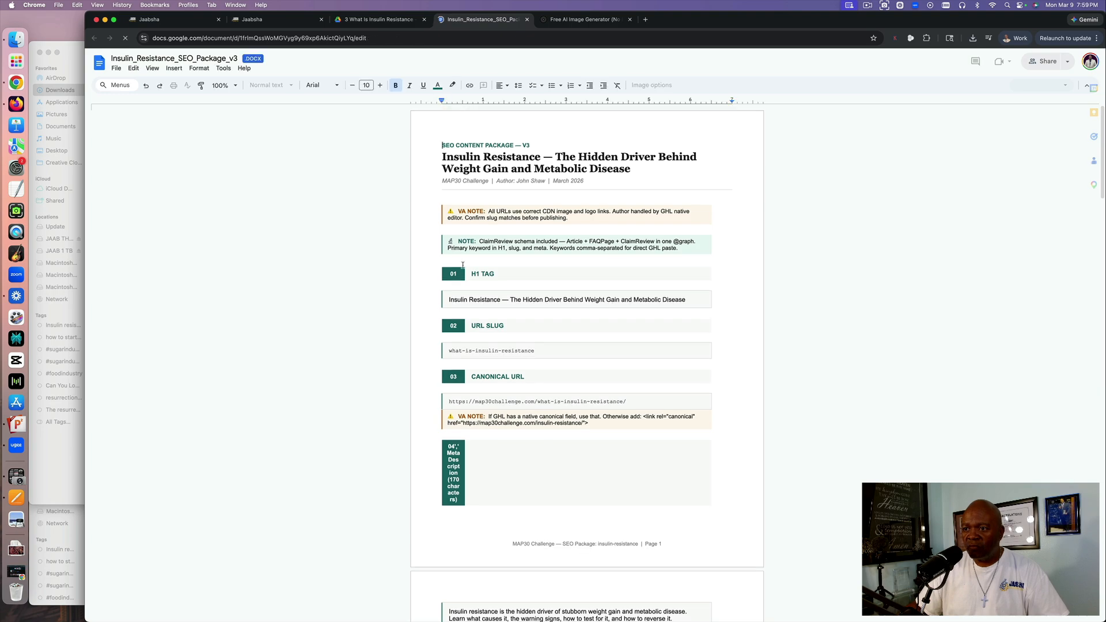
pyautogui.scroll(-1, 463, 266)
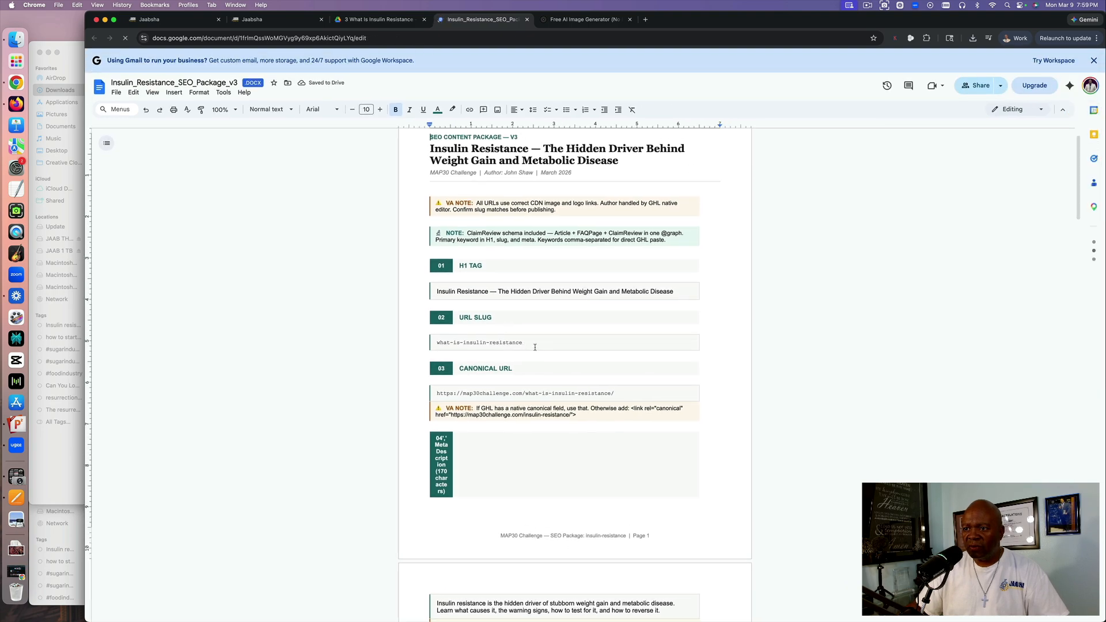
pyautogui.moveTo(524, 344); pyautogui.dragTo(435, 338)
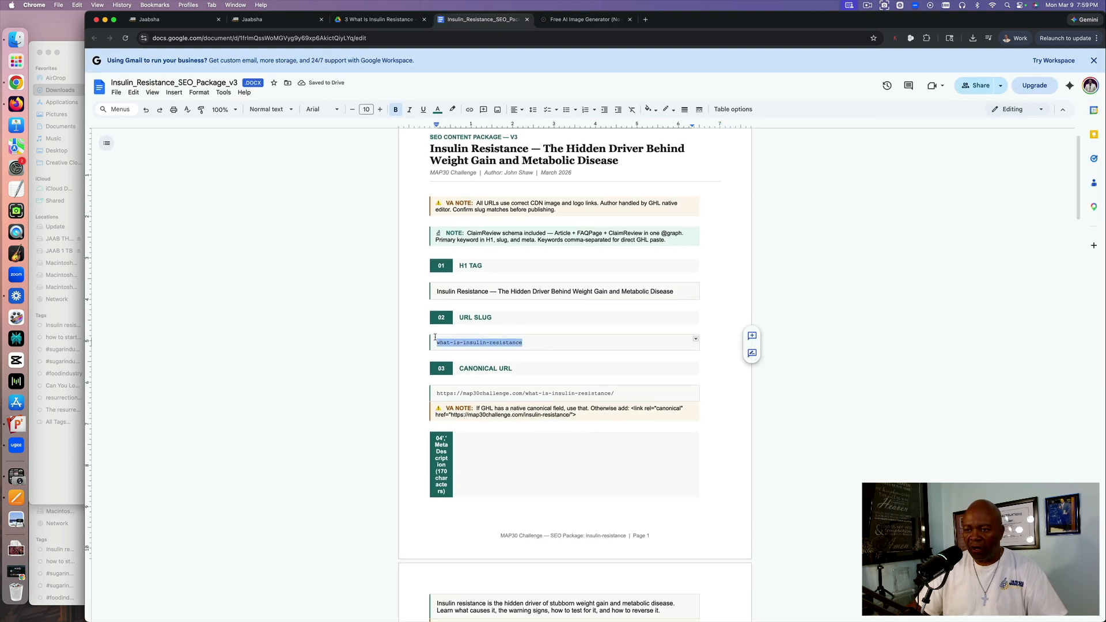
pyautogui.press('super+c')
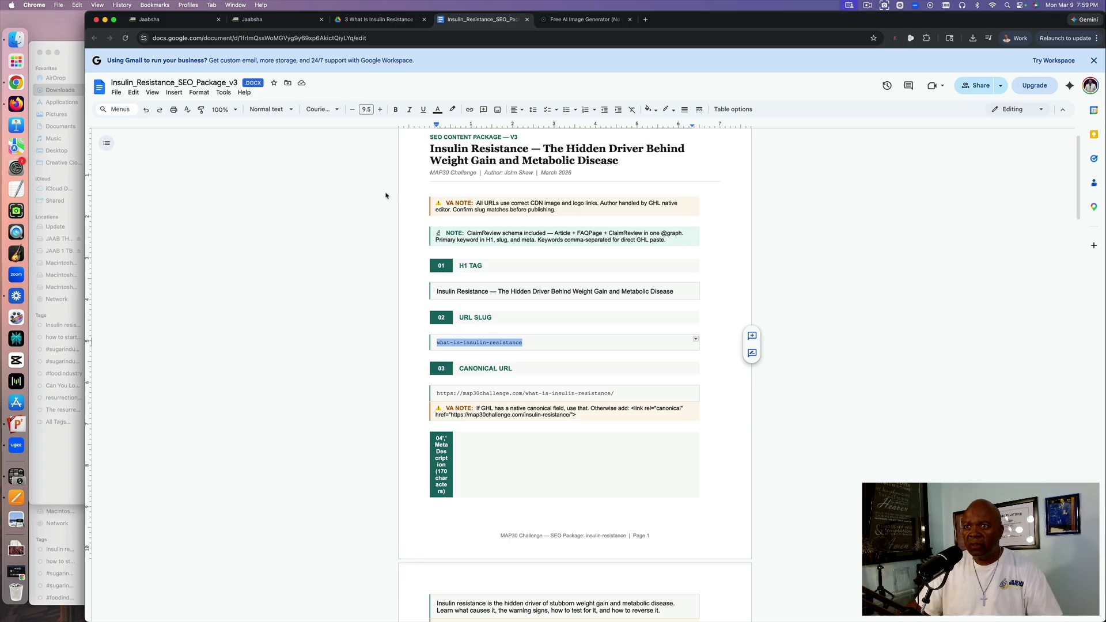
# Back in the GoHighLevel page details, replace the path with "what-is-insulin-resistance" and update the page.
pyautogui.click(271, 19)
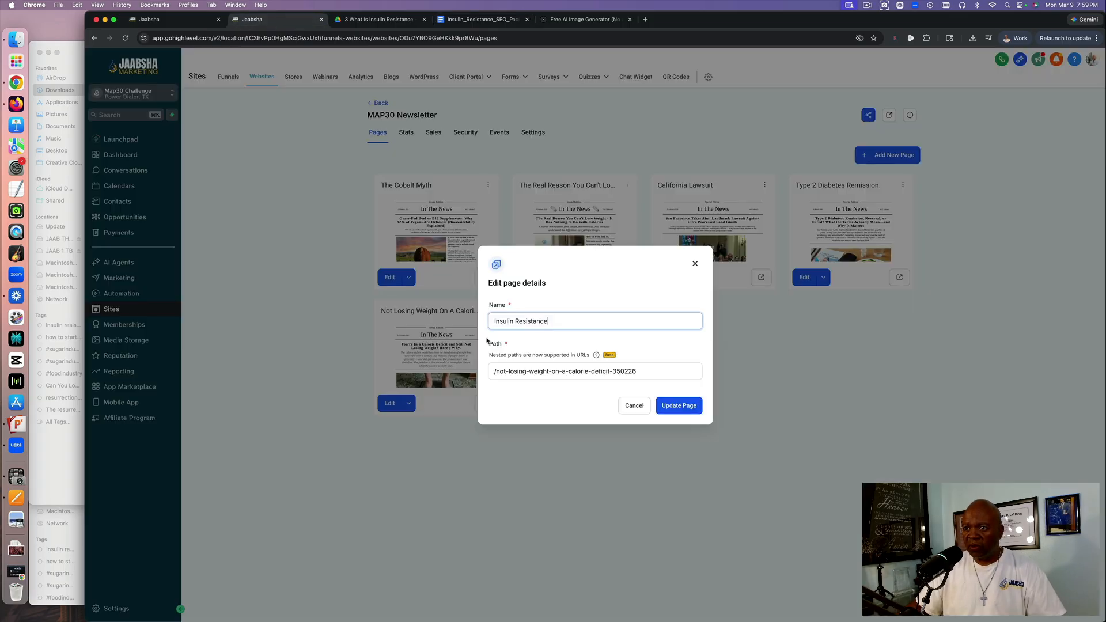
pyautogui.doubleClick(614, 369)
pyautogui.press('super+a')
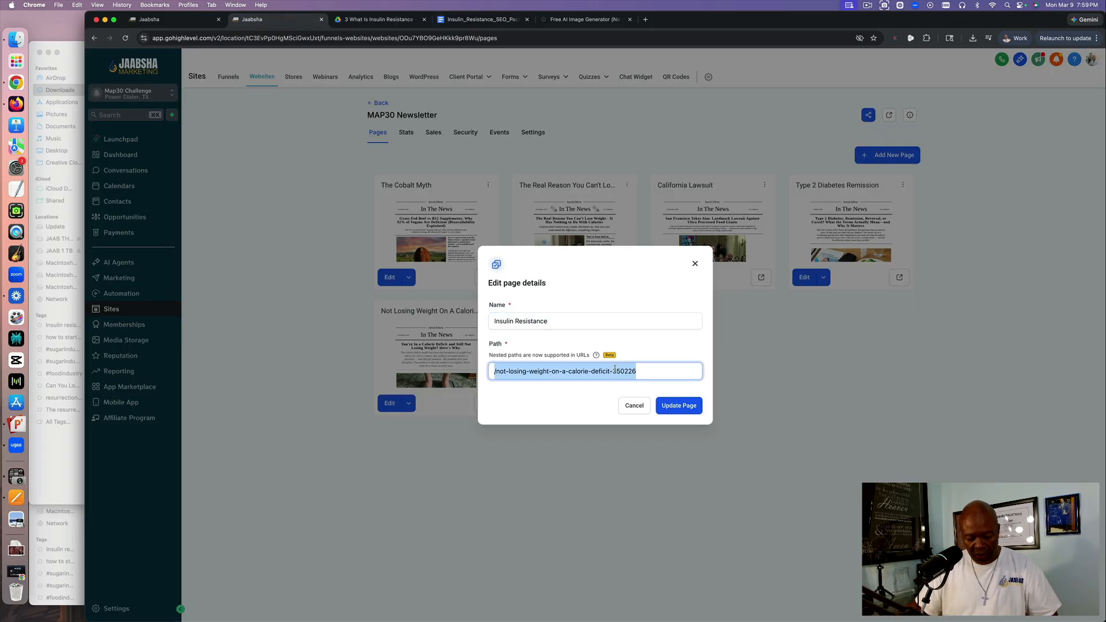
pyautogui.press('super+v')
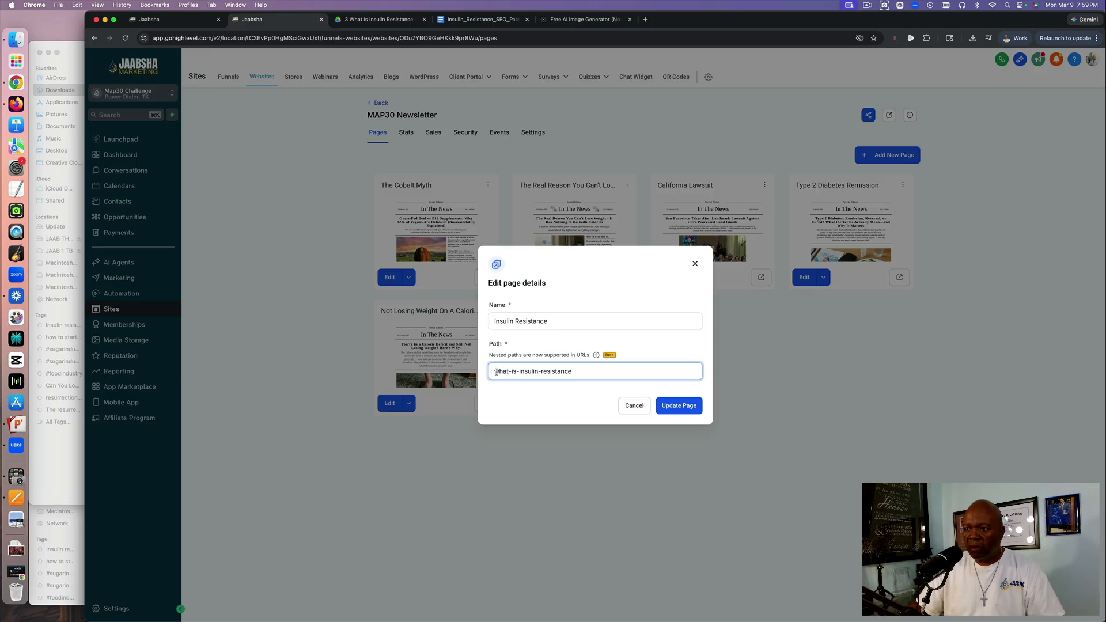
pyautogui.click(672, 407)
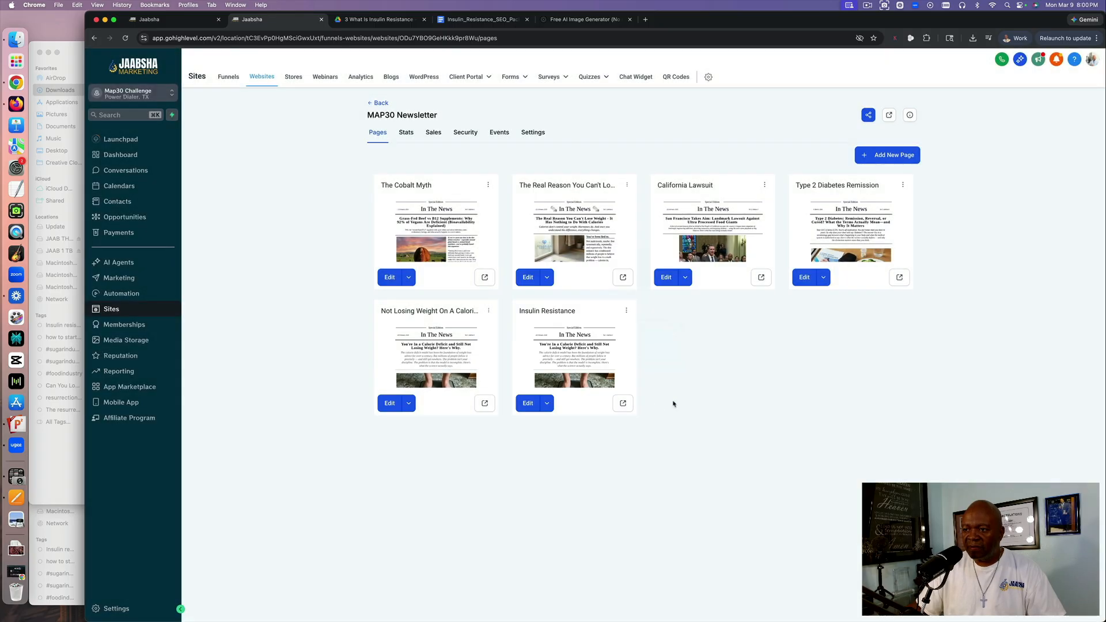
# Open the Insulin Resistance page for editing and change the header's edition text to "Vol 1, Edition 6".
pyautogui.click(528, 403)
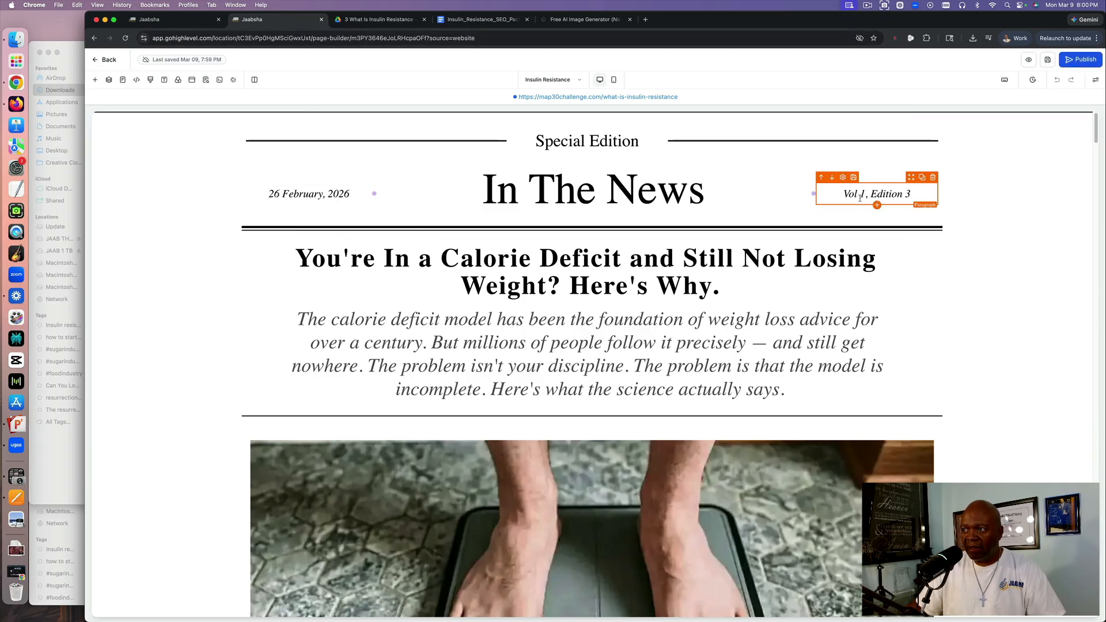
pyautogui.click(908, 193)
pyautogui.click(909, 193)
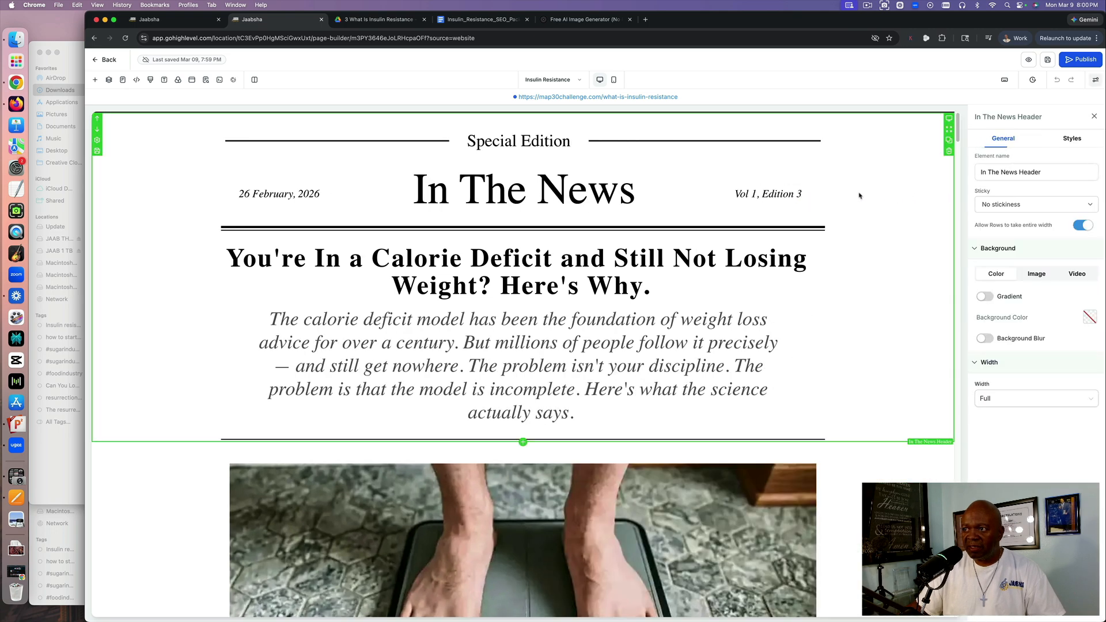
pyautogui.click(805, 194)
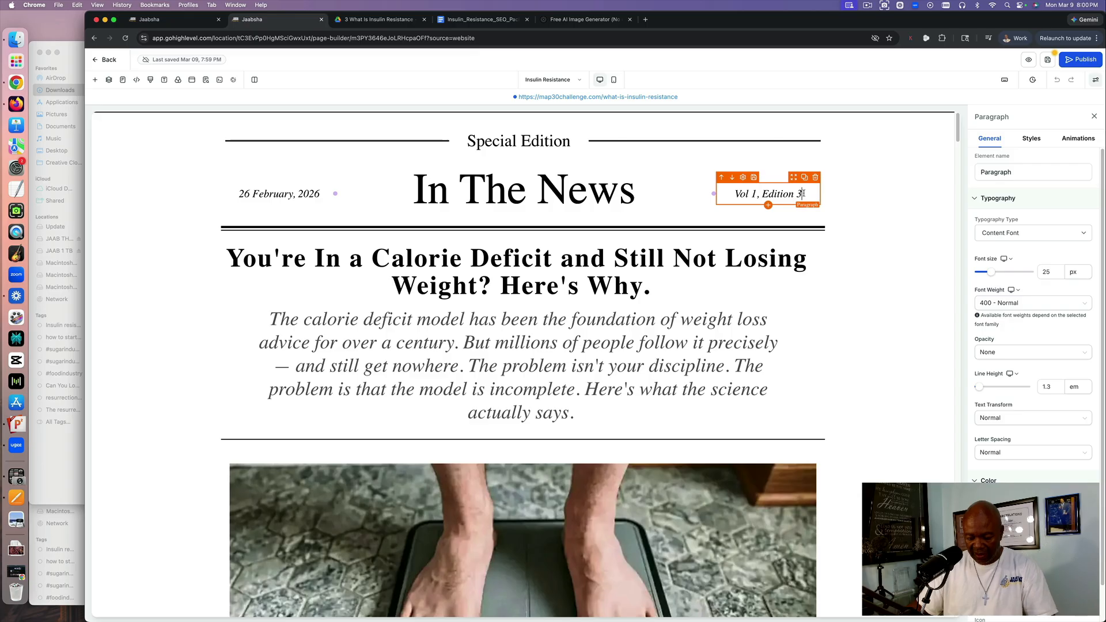
pyautogui.press('BackSpace')
pyautogui.write('6')
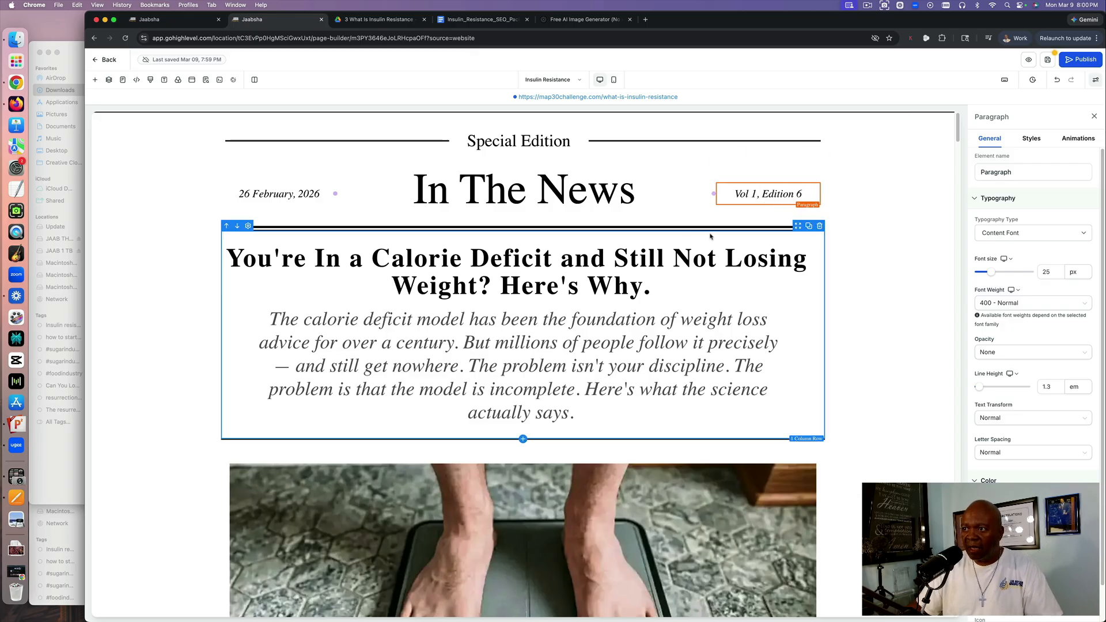
# Change the date in the newsletter header to "10 March, 2026".
pyautogui.click(244, 194)
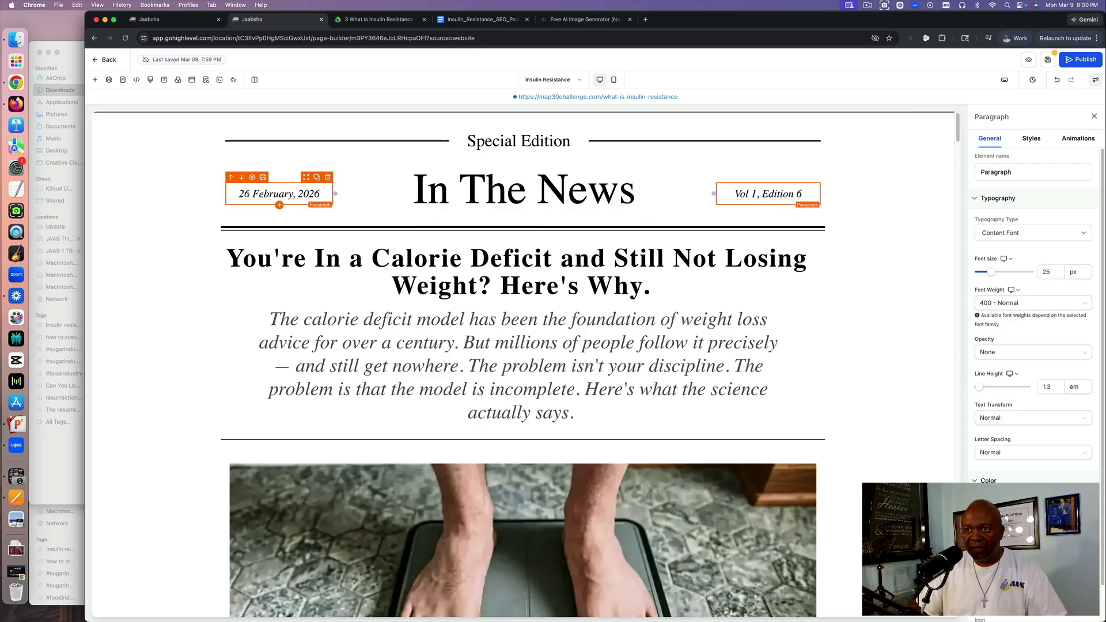
pyautogui.doubleClick(290, 194)
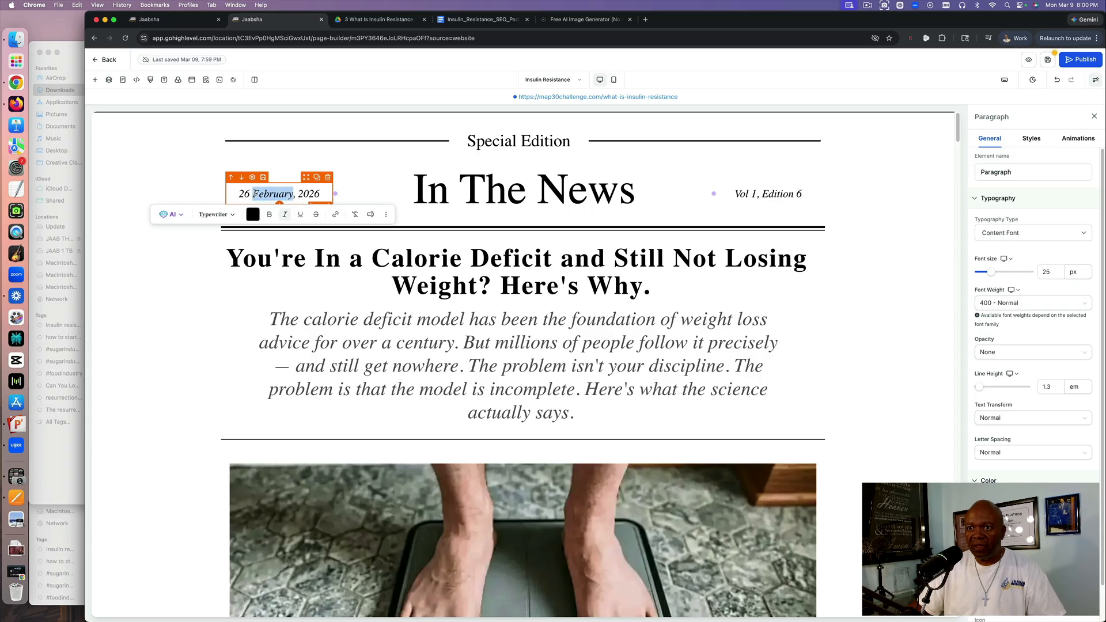
pyautogui.write('March')
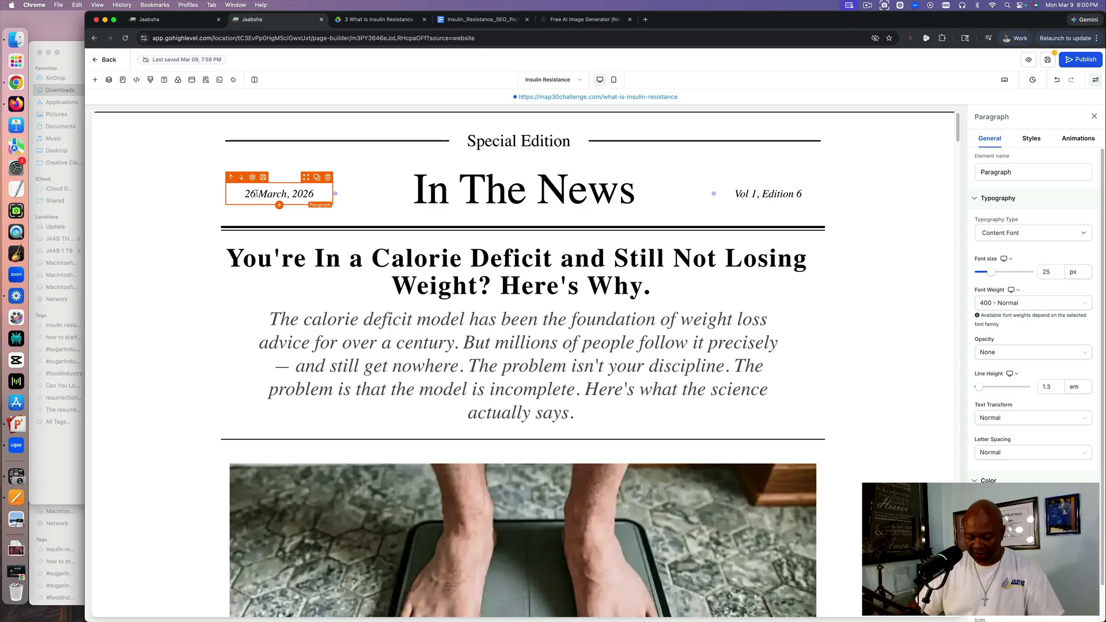
pyautogui.press('BackSpace')
pyautogui.press('BackSpace')
pyautogui.write('10')
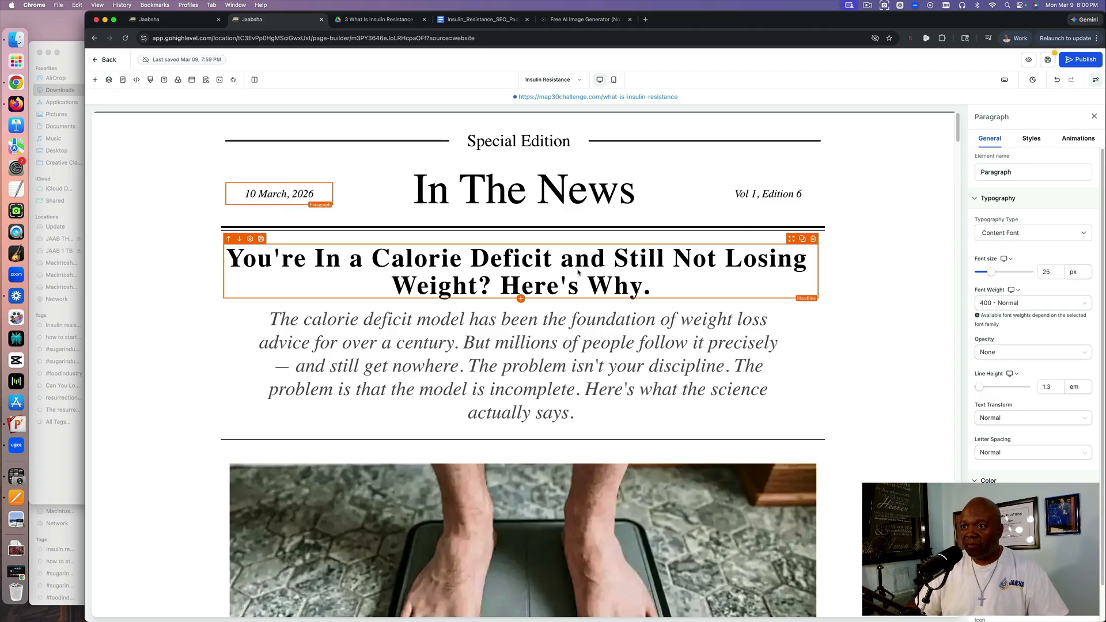
# Open the Insulin_Resistance_Article document from the Google Drive folder and set its zoom to 200%.
pyautogui.click(477, 20)
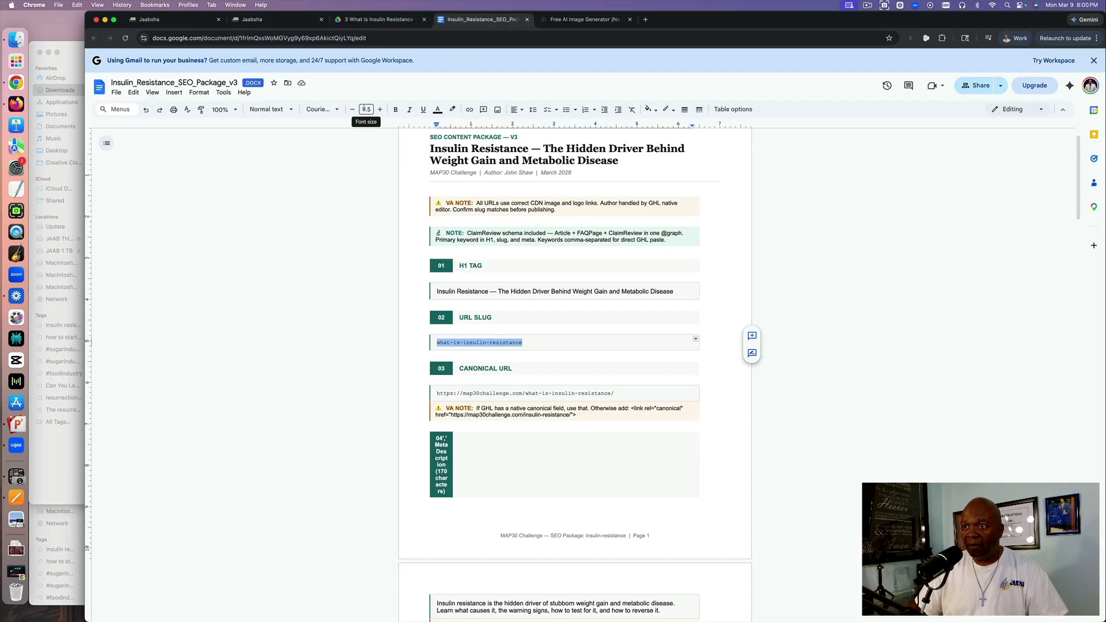
pyautogui.click(397, 21)
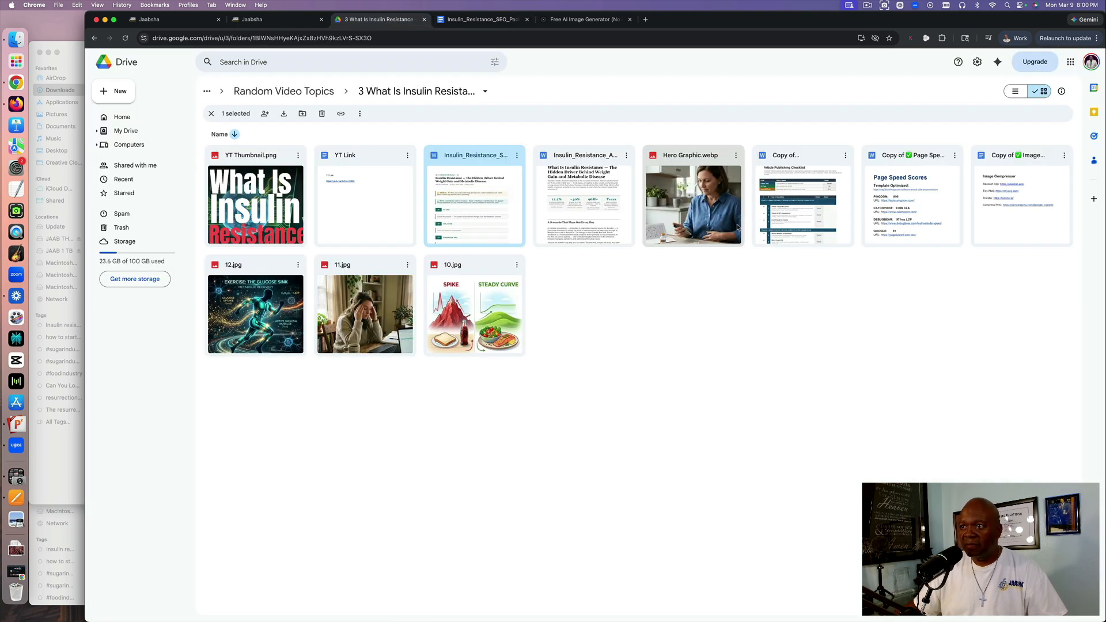
pyautogui.doubleClick(584, 161)
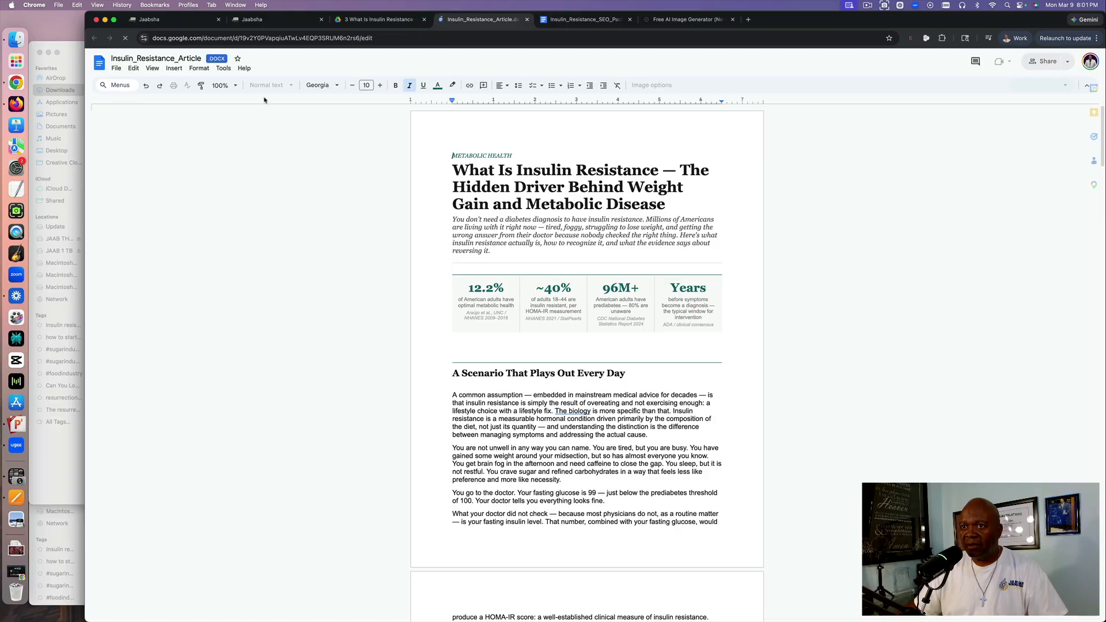
pyautogui.click(224, 92)
pyautogui.click(196, 126)
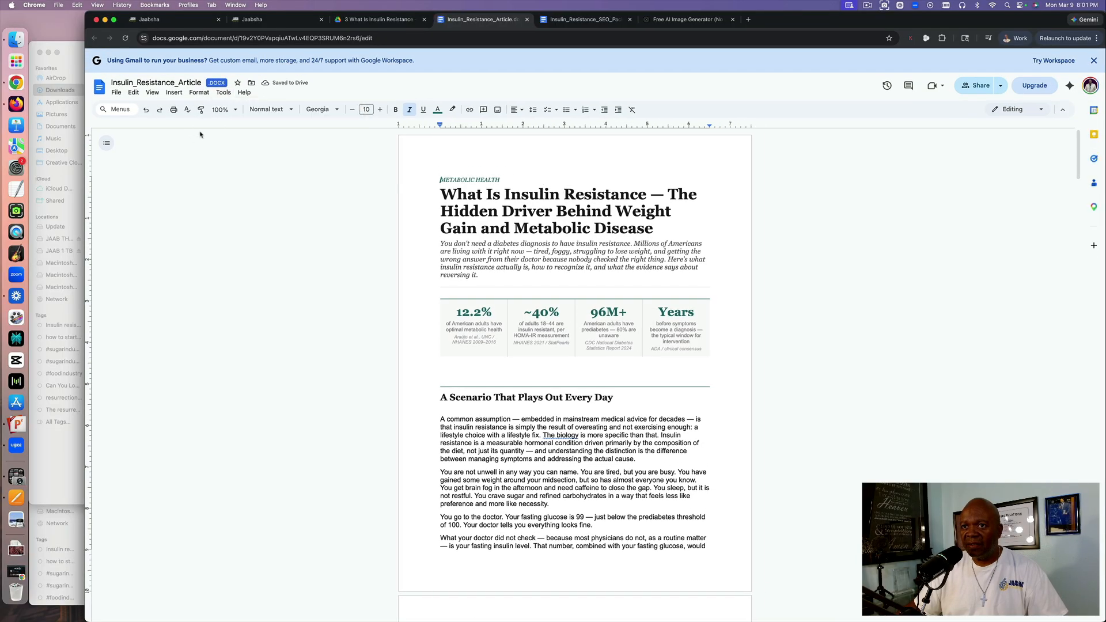
pyautogui.click(221, 110)
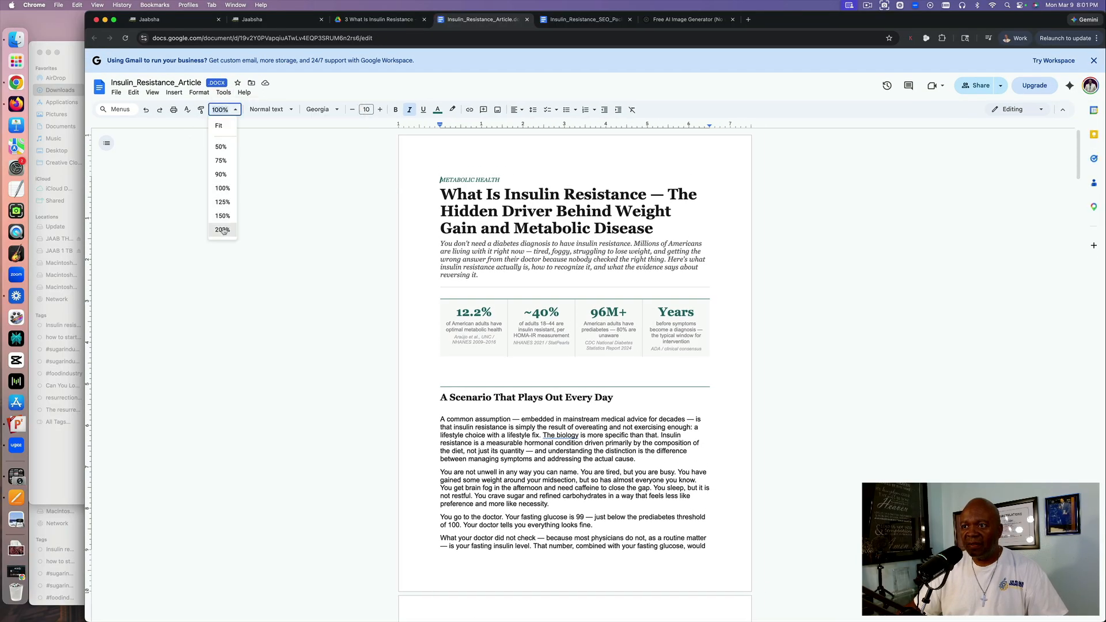
pyautogui.click(222, 229)
# Copy the article title "What Is Insulin Resistance — The Hidden Driver Behind Weight Gain and Metabolic Disease" from the document.
pyautogui.click(576, 288)
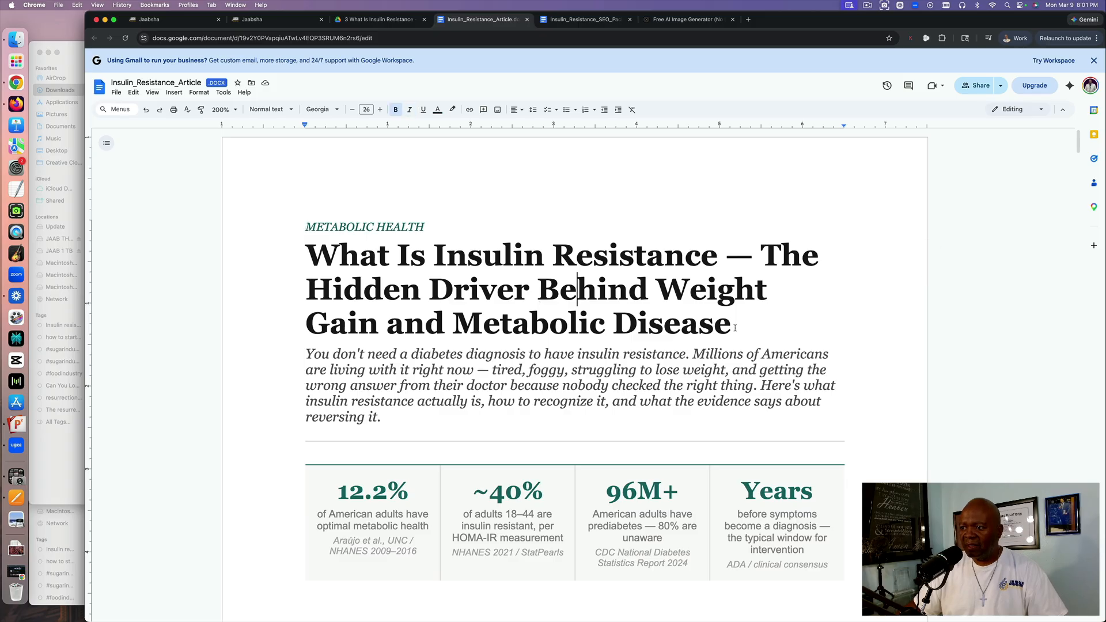
pyautogui.moveTo(732, 328); pyautogui.dragTo(298, 259)
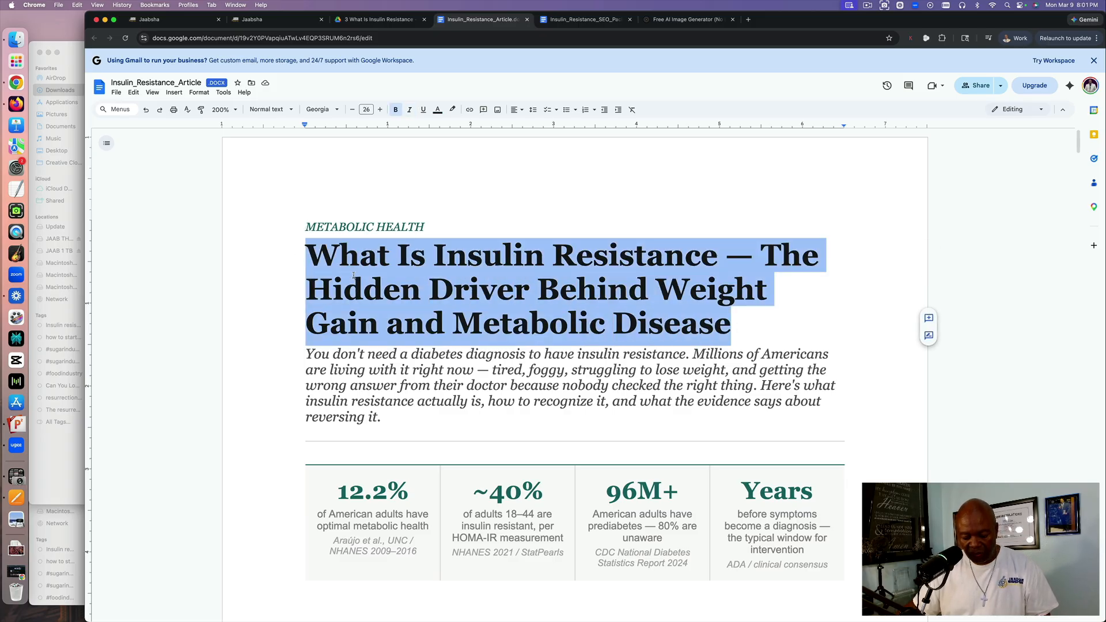
pyautogui.write('ç')
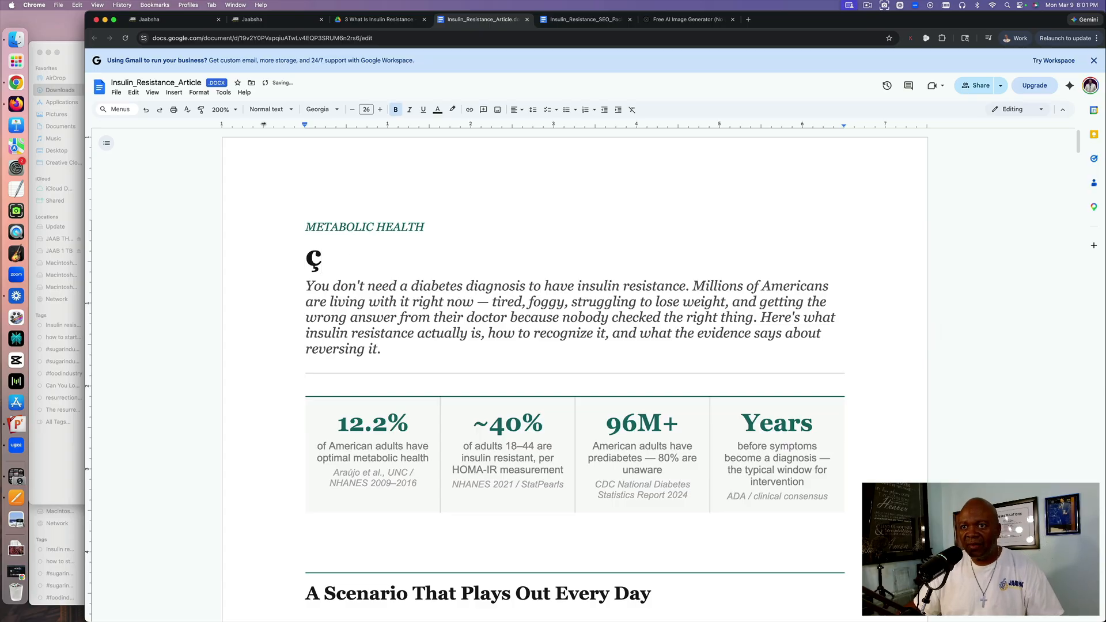
pyautogui.press('super+z')
pyautogui.press('super+c')
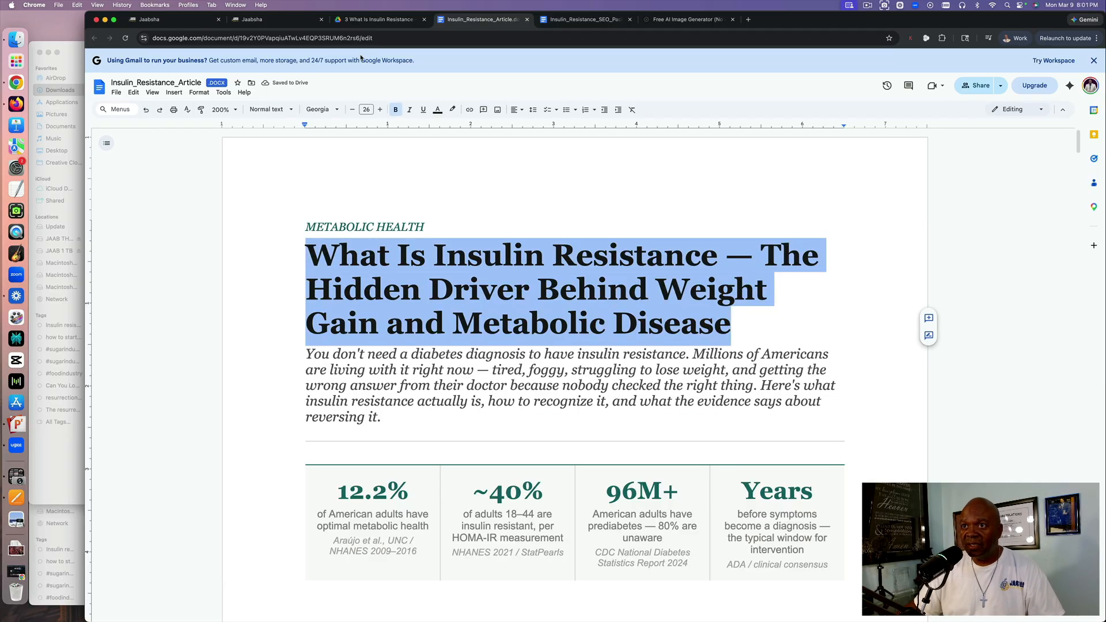
# Replace the newsletter page's headline in GoHighLevel with the copied article title, matching the existing style.
pyautogui.click(280, 21)
pyautogui.click(426, 268)
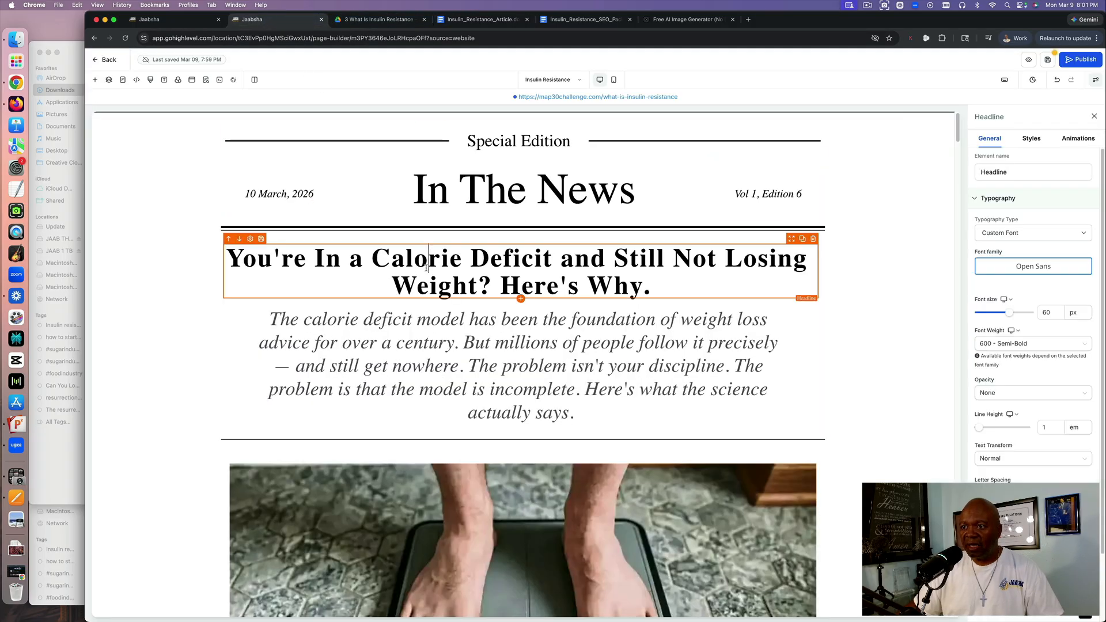
pyautogui.doubleClick(426, 268)
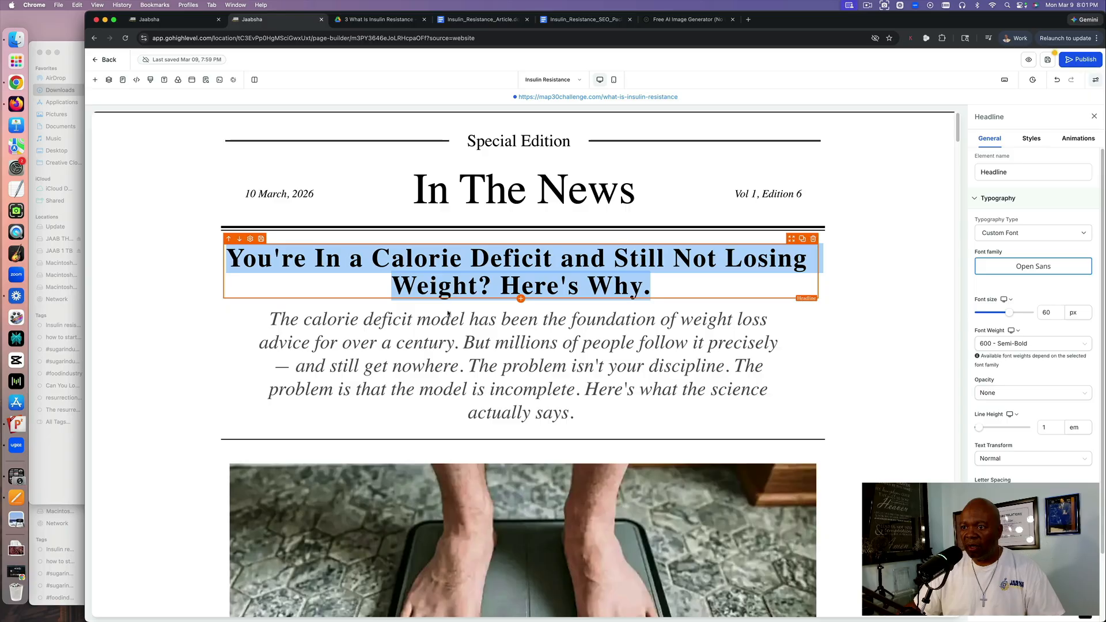
pyautogui.rightClick(427, 268)
pyautogui.click(462, 353)
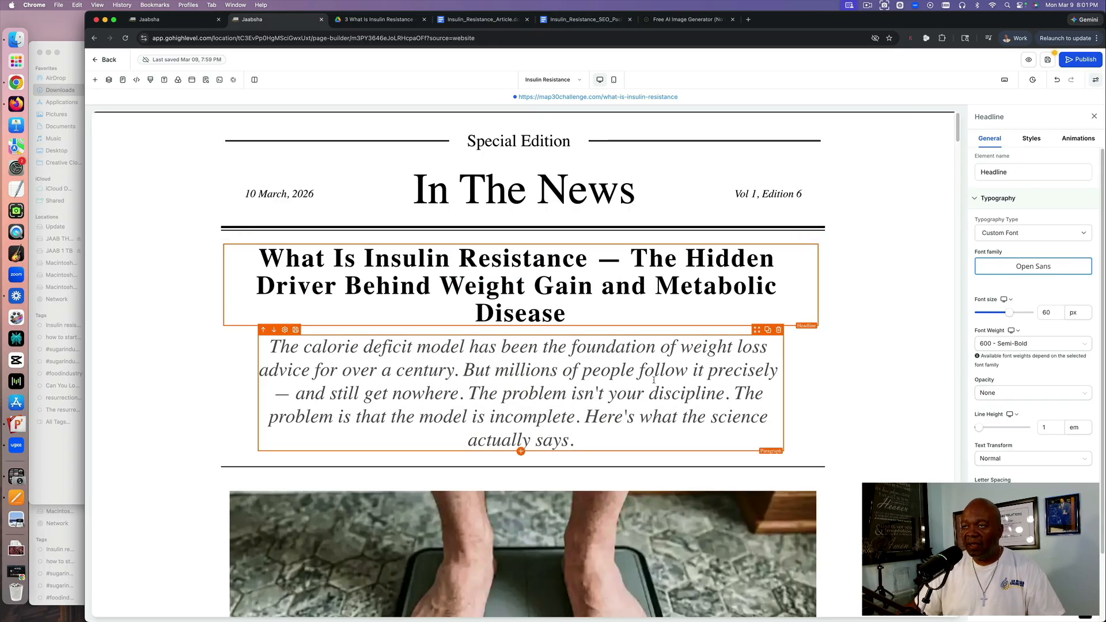
# Copy the italic introduction from the article document and replace the paragraph below the page's headline with it, matching the existing style.
pyautogui.click(379, 19)
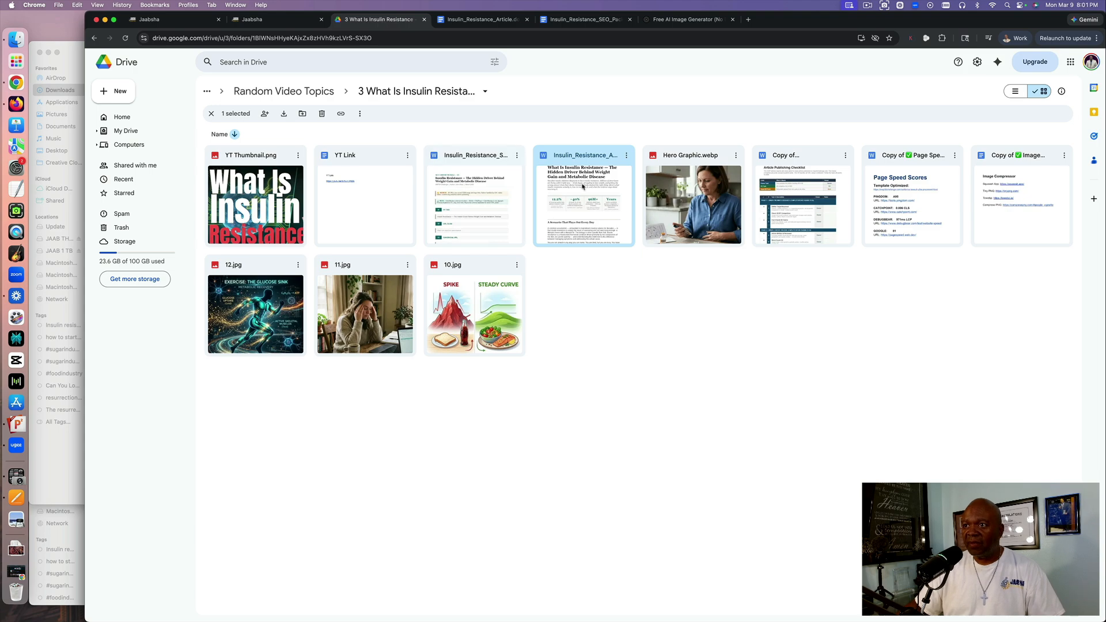
pyautogui.click(478, 19)
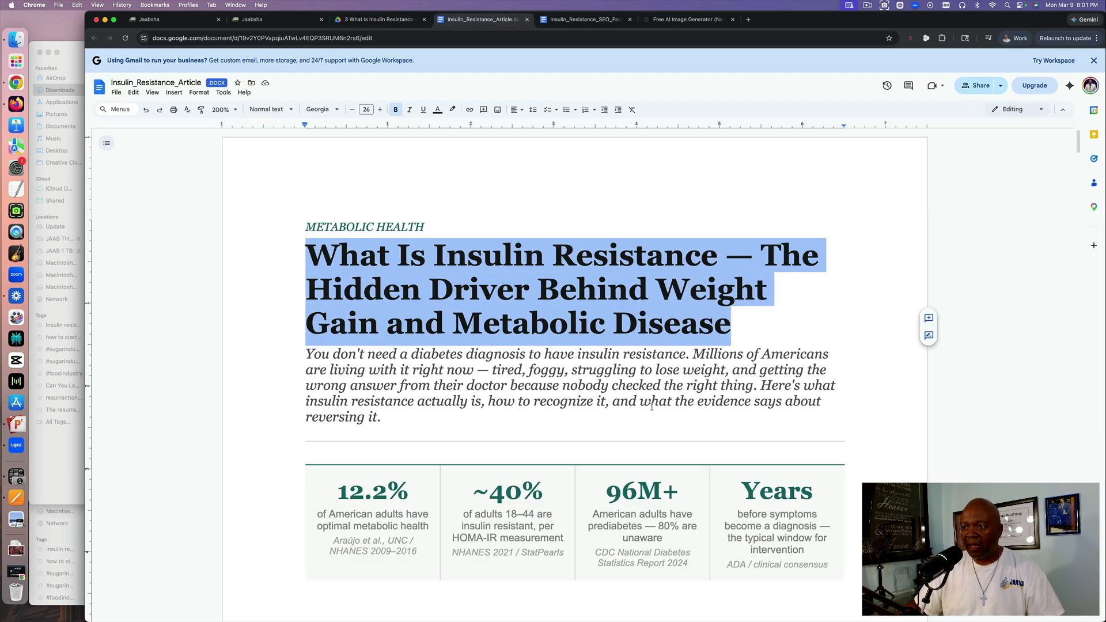
pyautogui.moveTo(386, 421); pyautogui.dragTo(305, 355)
pyautogui.press('super+c')
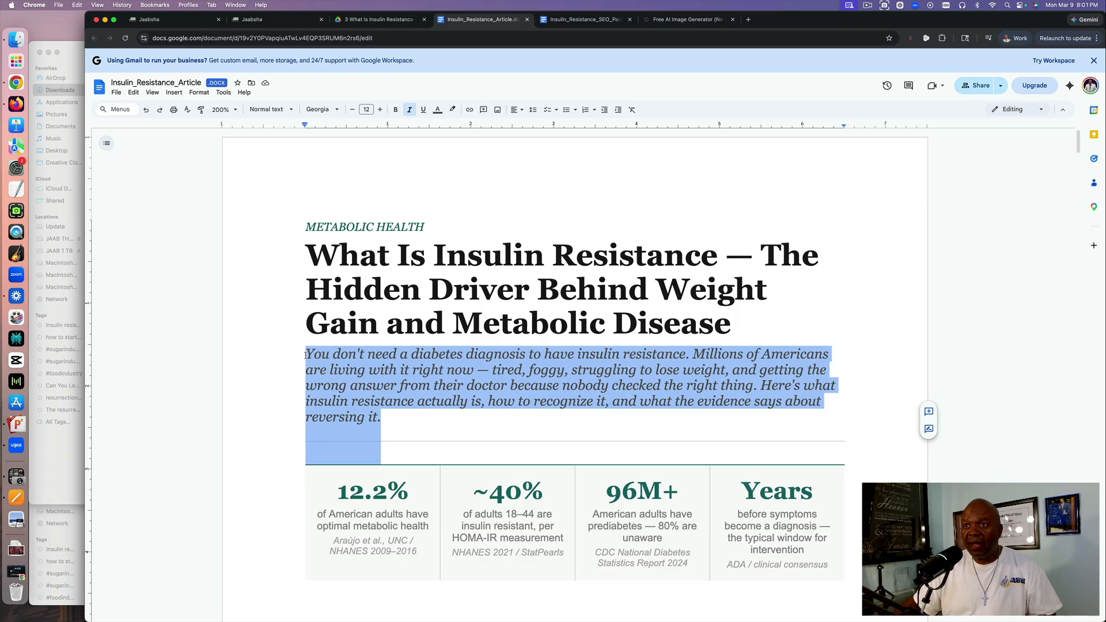
pyautogui.click(268, 19)
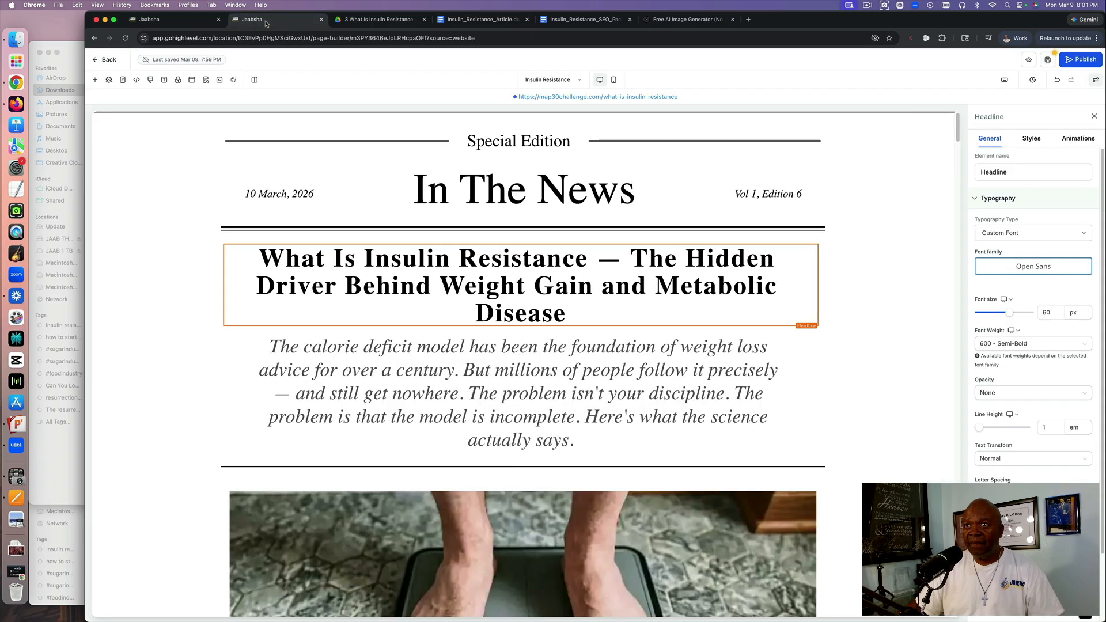
pyautogui.click(431, 348)
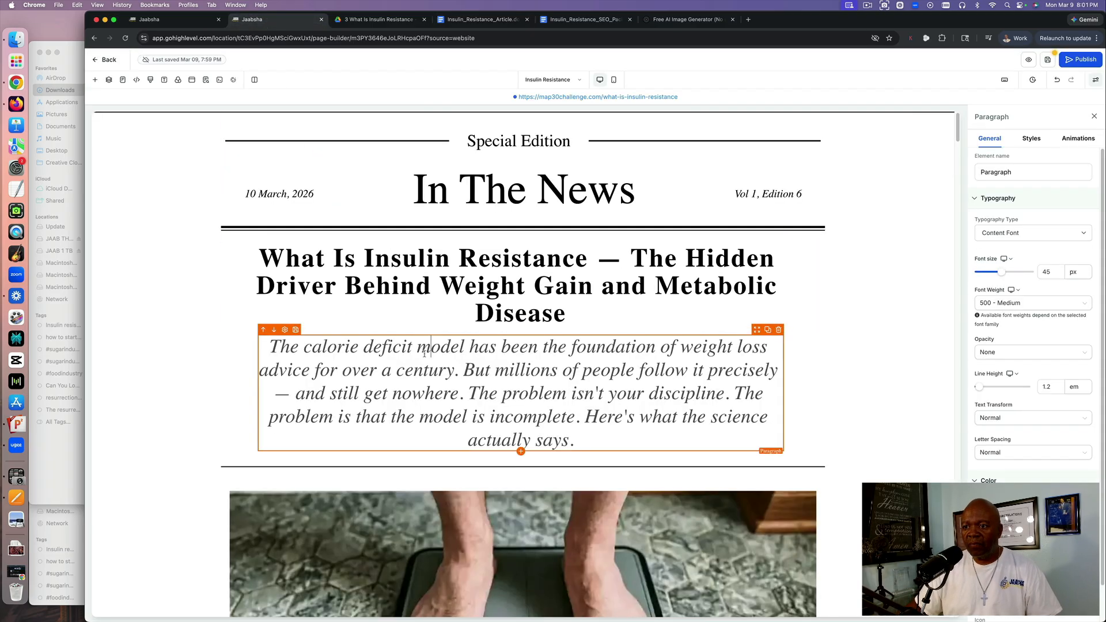
pyautogui.tripleClick(423, 367)
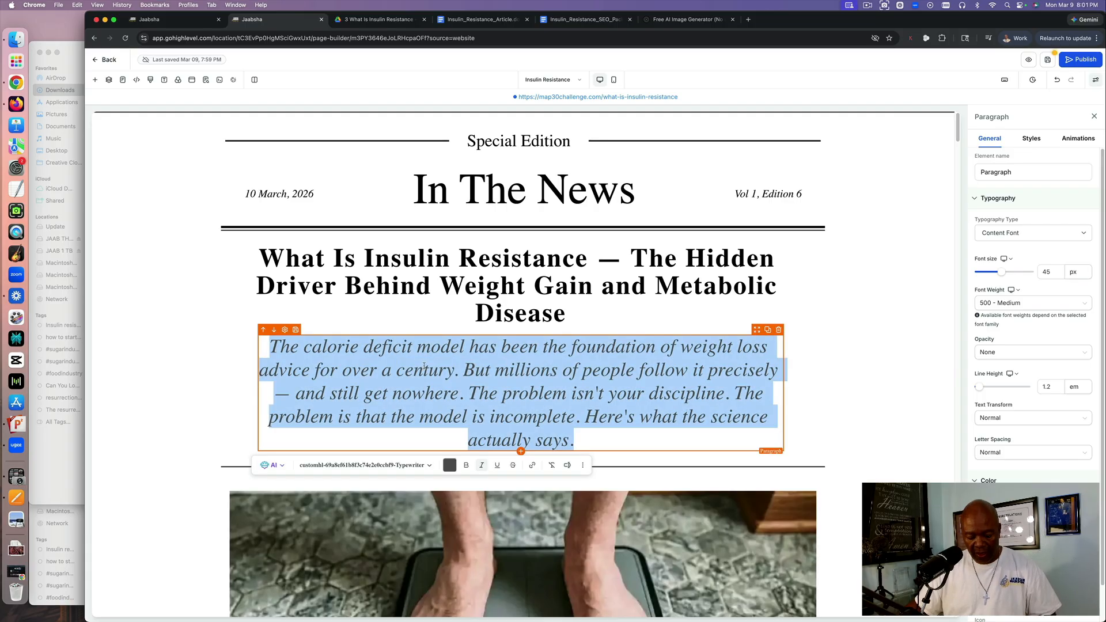
pyautogui.rightClick(424, 364)
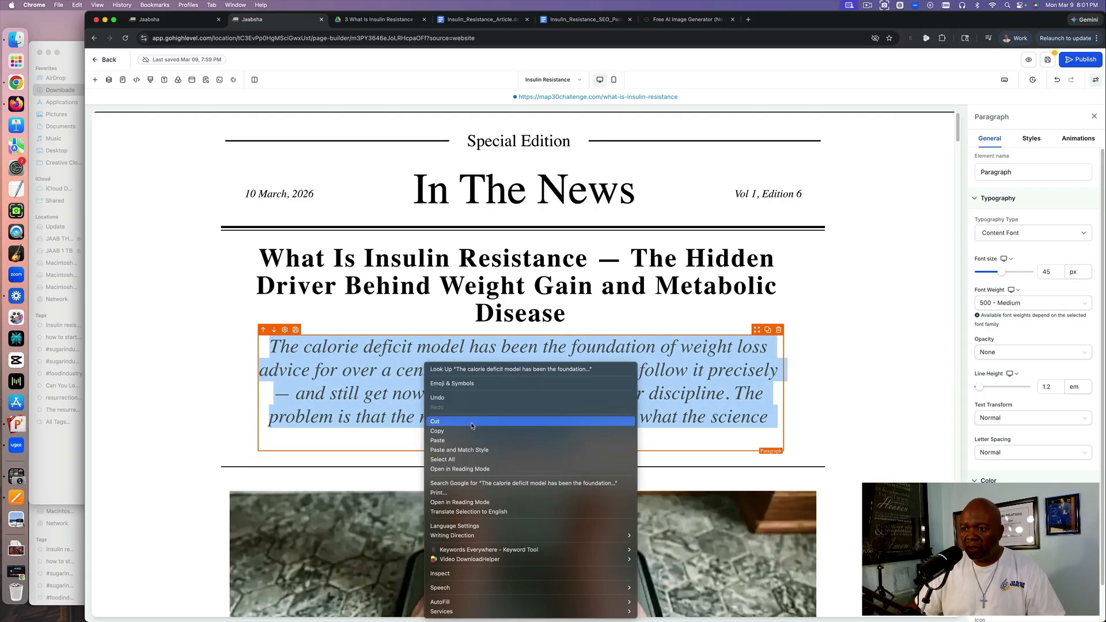
pyautogui.click(458, 451)
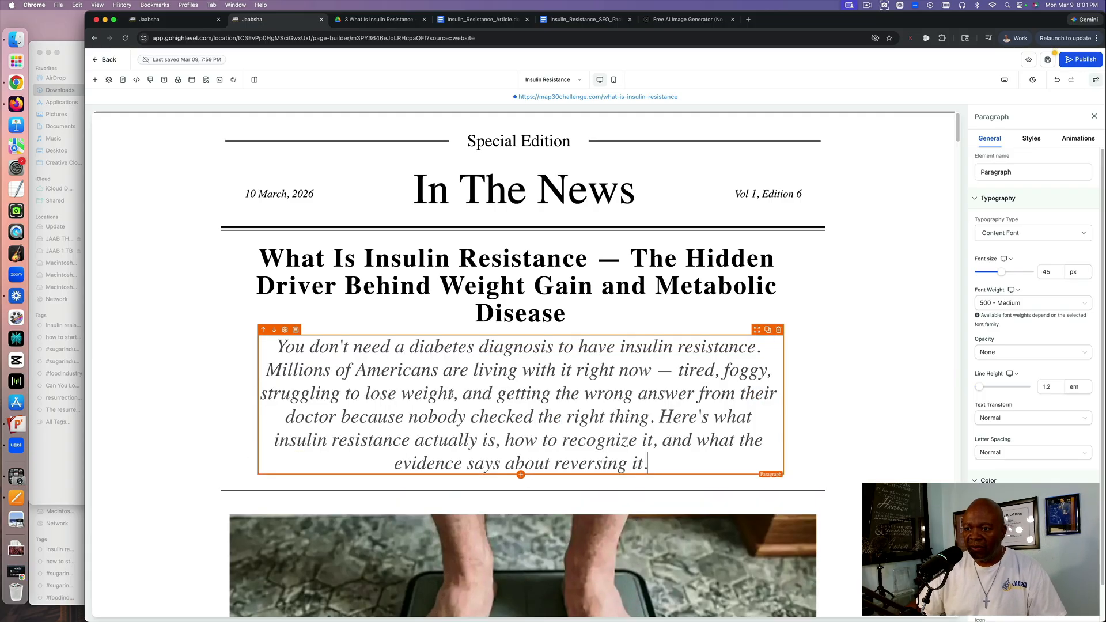
# Set the font of the whole introduction paragraph to Typewriter.
pyautogui.click(740, 363)
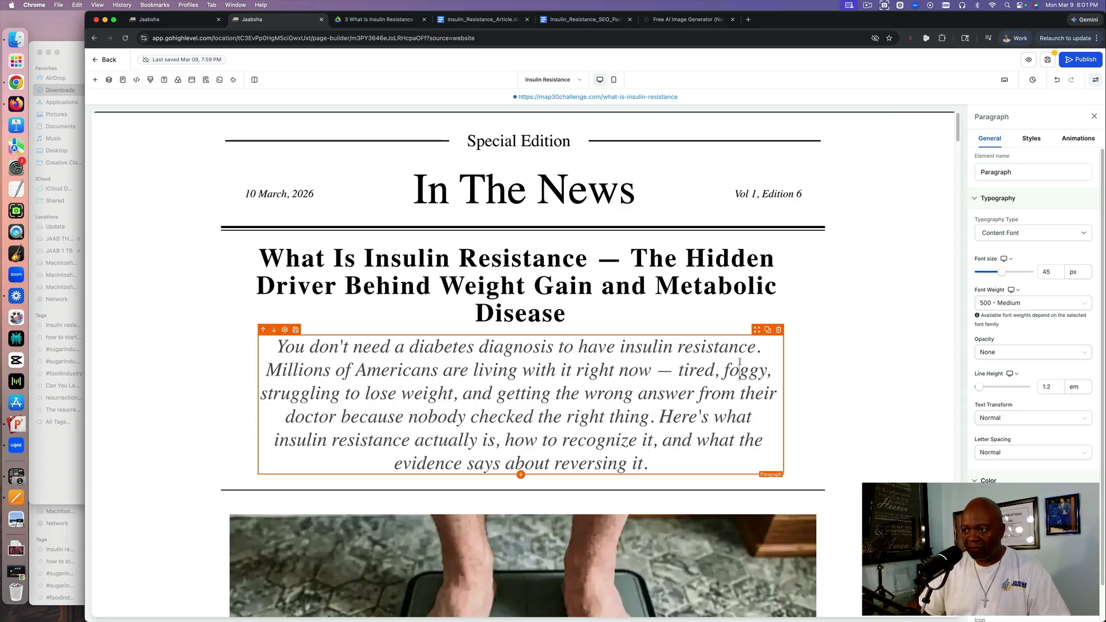
pyautogui.press('super+a')
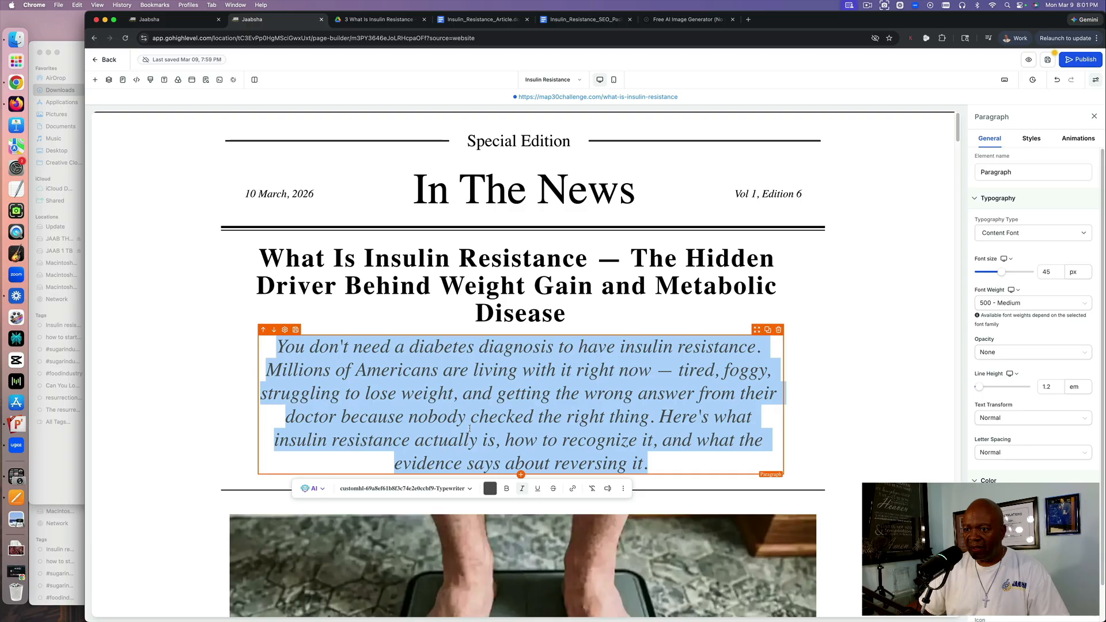
pyautogui.click(469, 491)
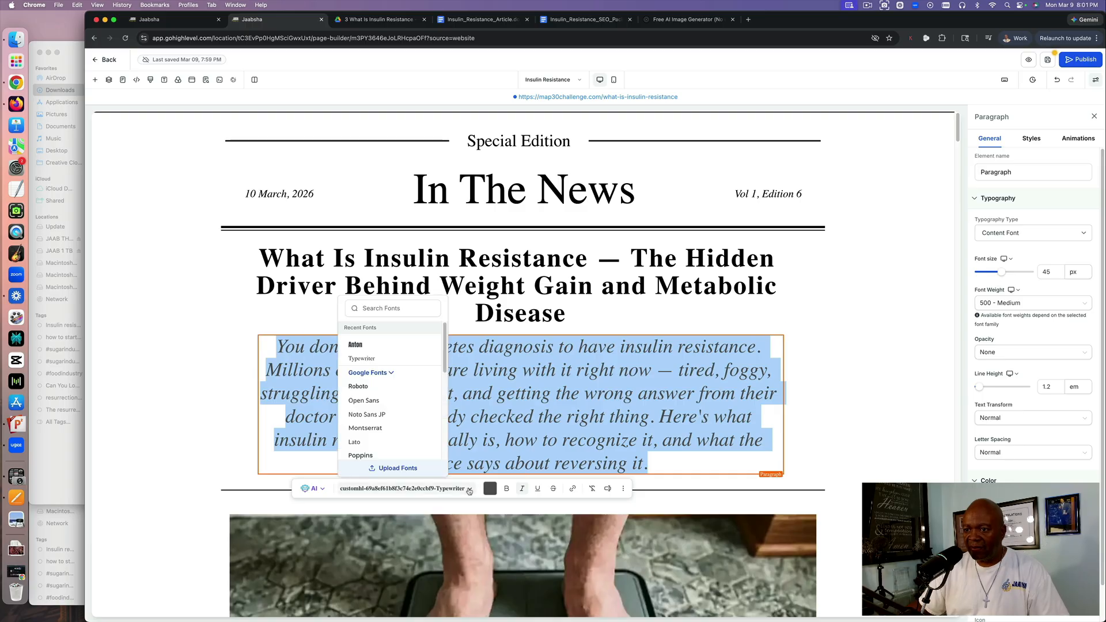
pyautogui.click(367, 360)
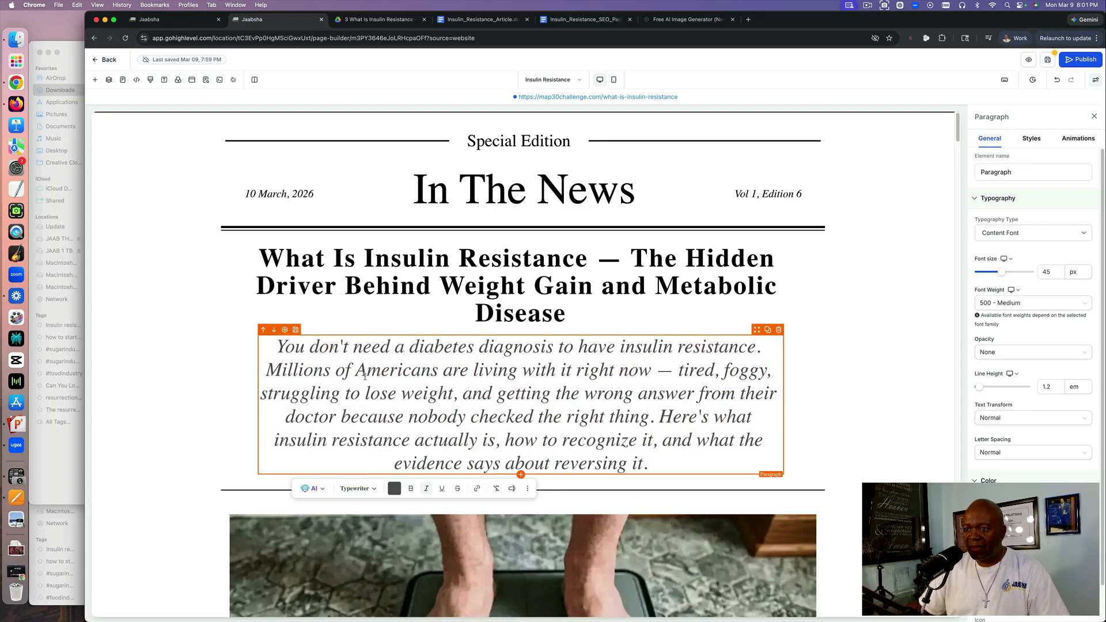
# Check which font the page's headline text uses.
pyautogui.click(548, 264)
pyautogui.tripleClick(548, 264)
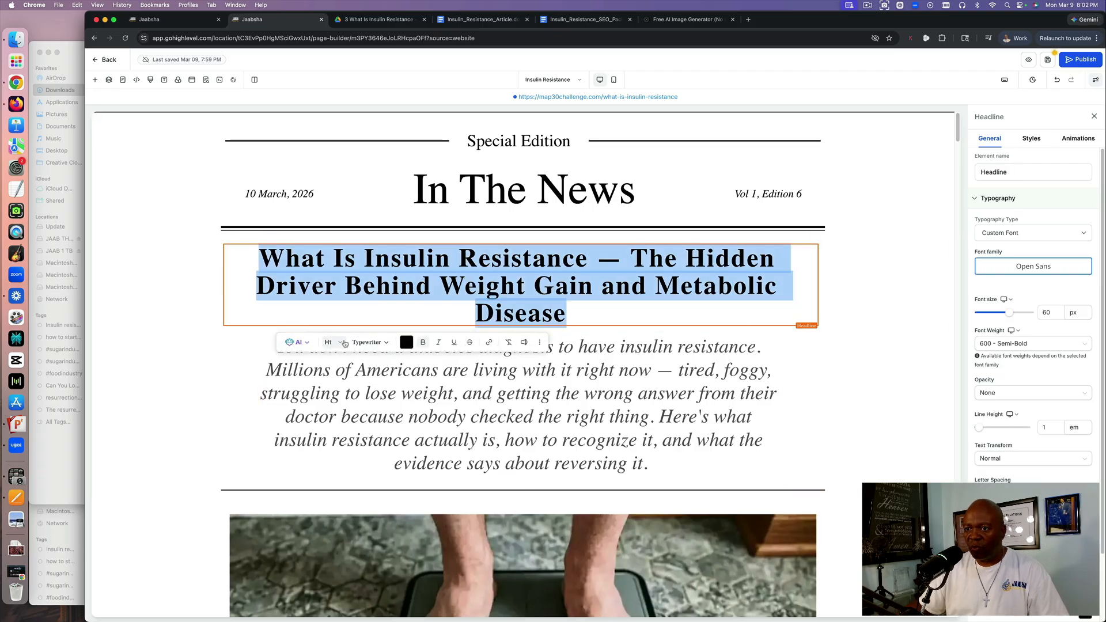
pyautogui.click(812, 407)
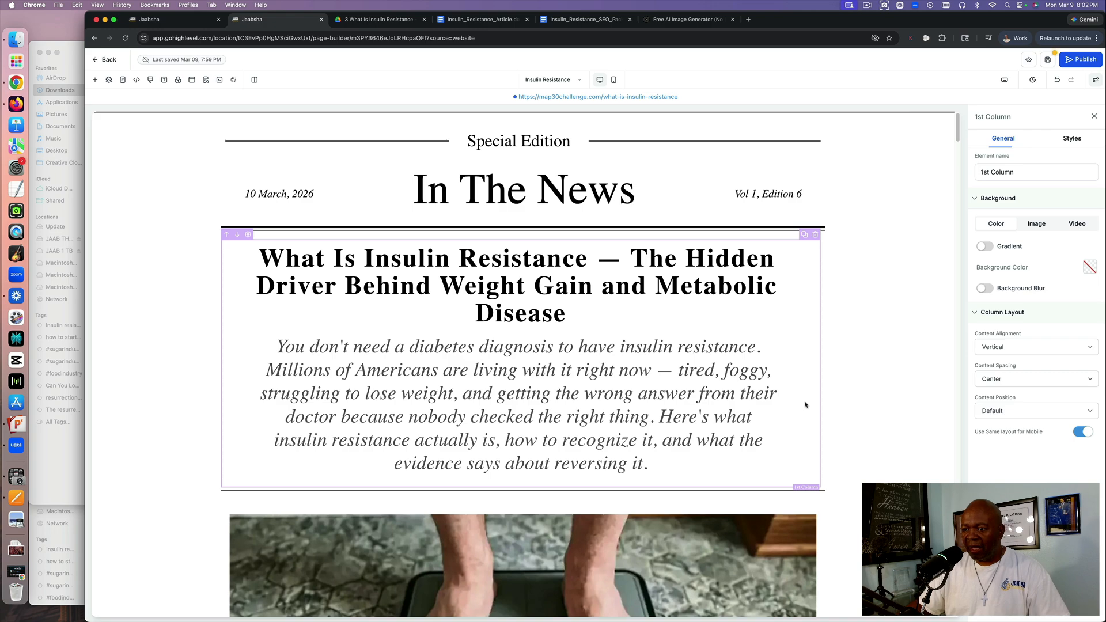
# Download Hero Graphic.webp from the Insulin Resistance folder in Google Drive.
pyautogui.scroll(-7, 438, 288)
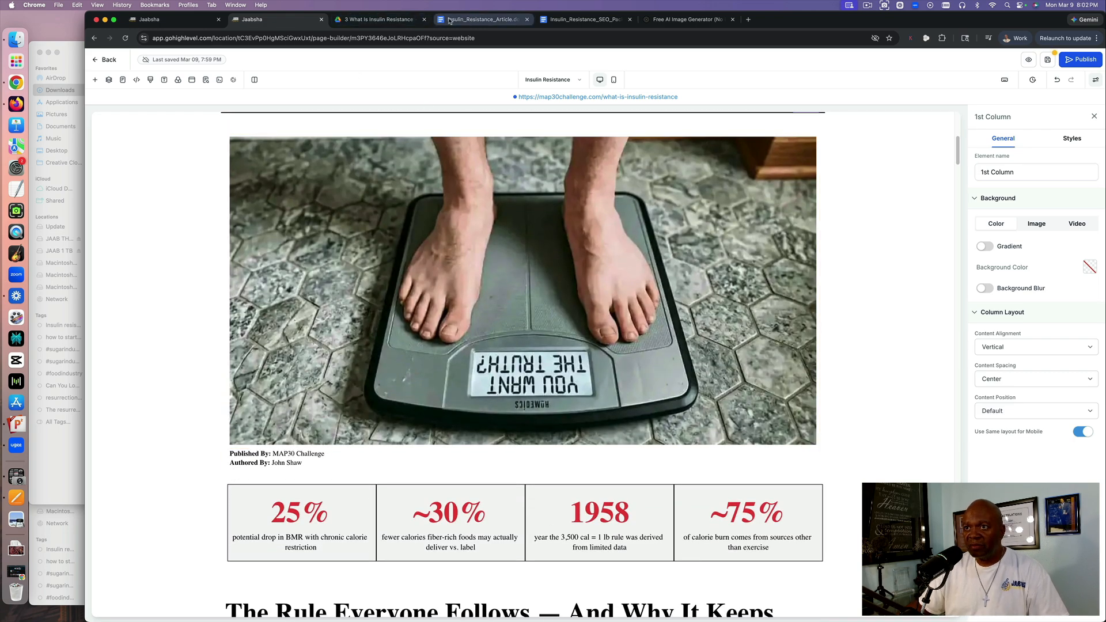
pyautogui.click(388, 21)
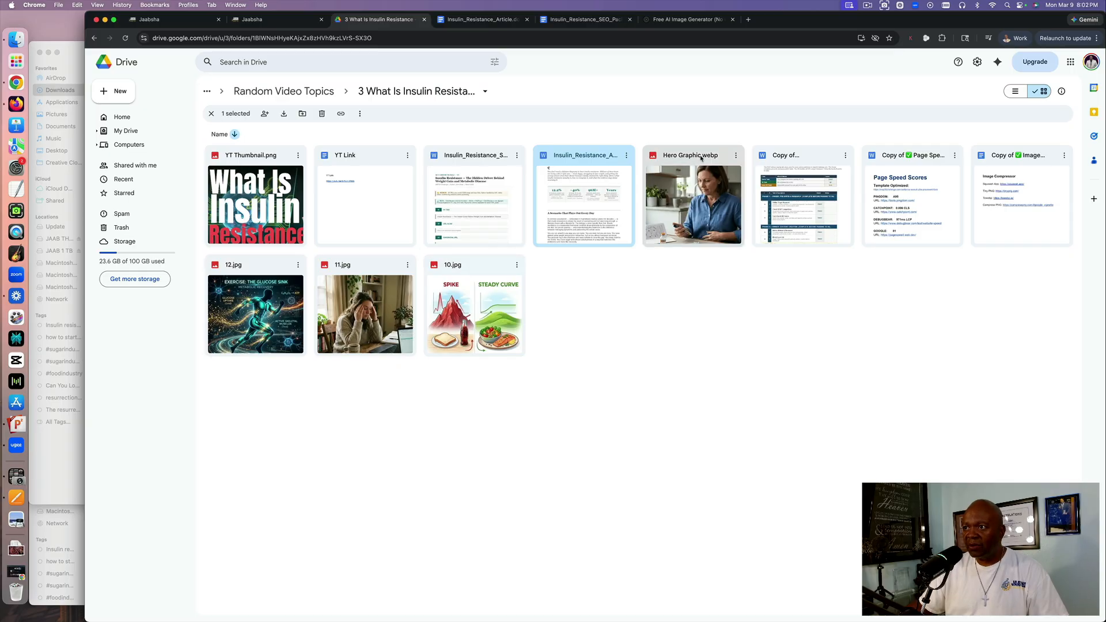
pyautogui.click(737, 155)
pyautogui.moveTo(775, 266)
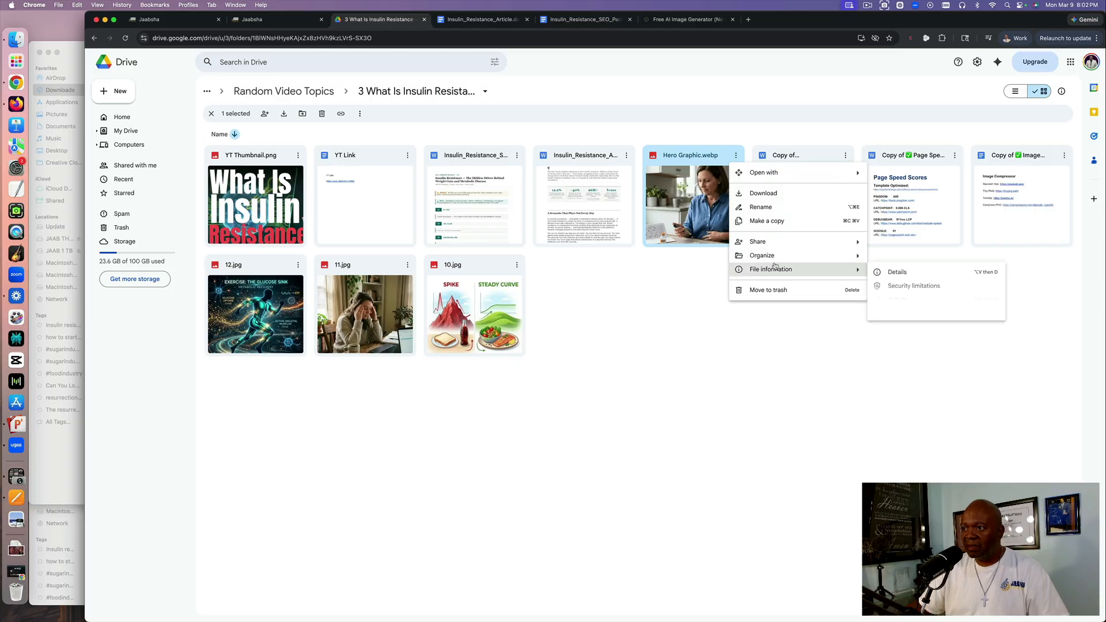
pyautogui.click(766, 195)
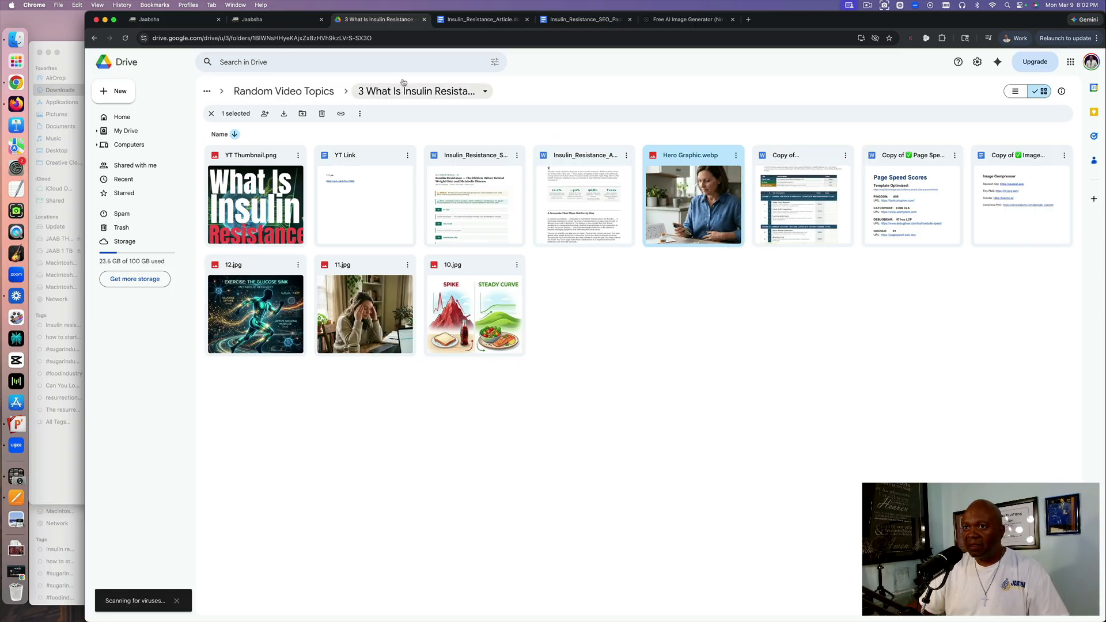
# Open the media storage for the GoHighLevel page's hero image and upload the Article Hero Graphic file from Downloads.
pyautogui.click(262, 20)
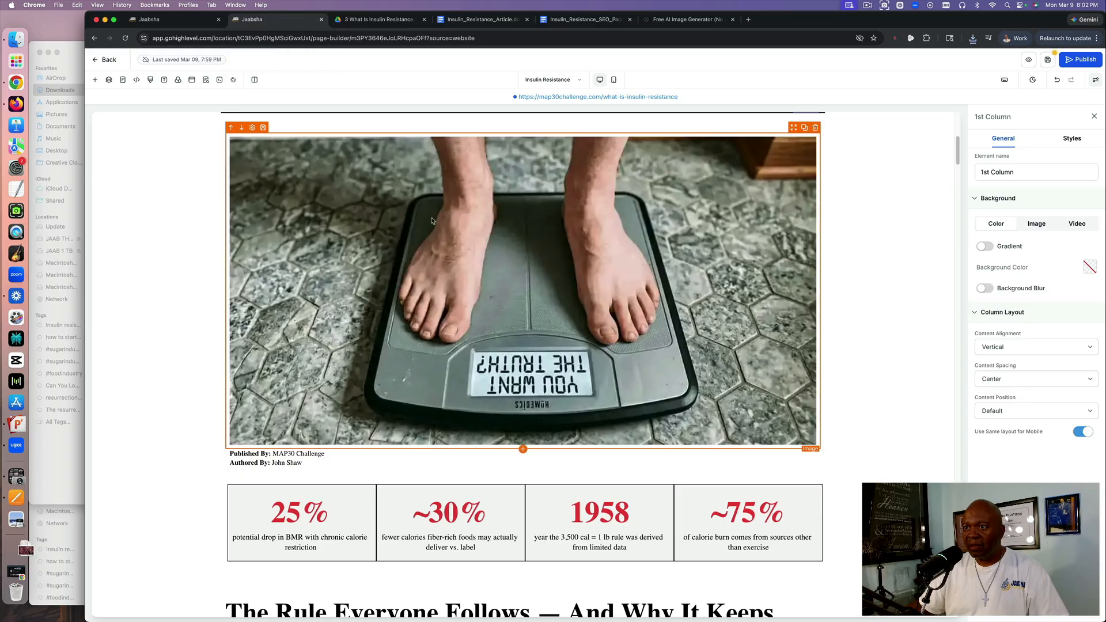
pyautogui.click(634, 262)
pyautogui.click(1086, 294)
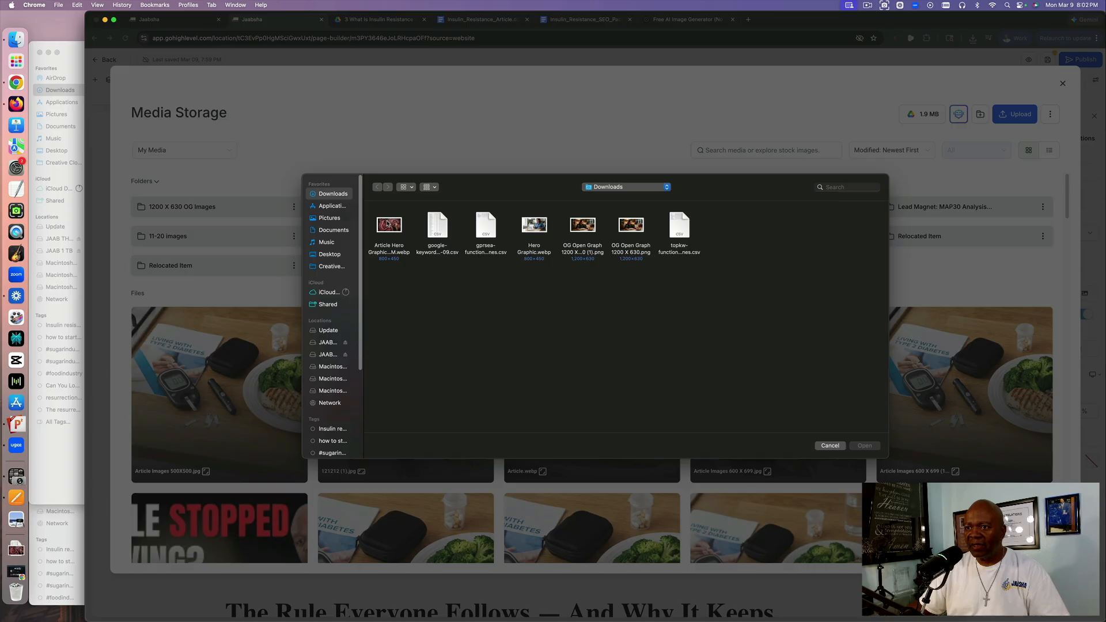
pyautogui.doubleClick(389, 225)
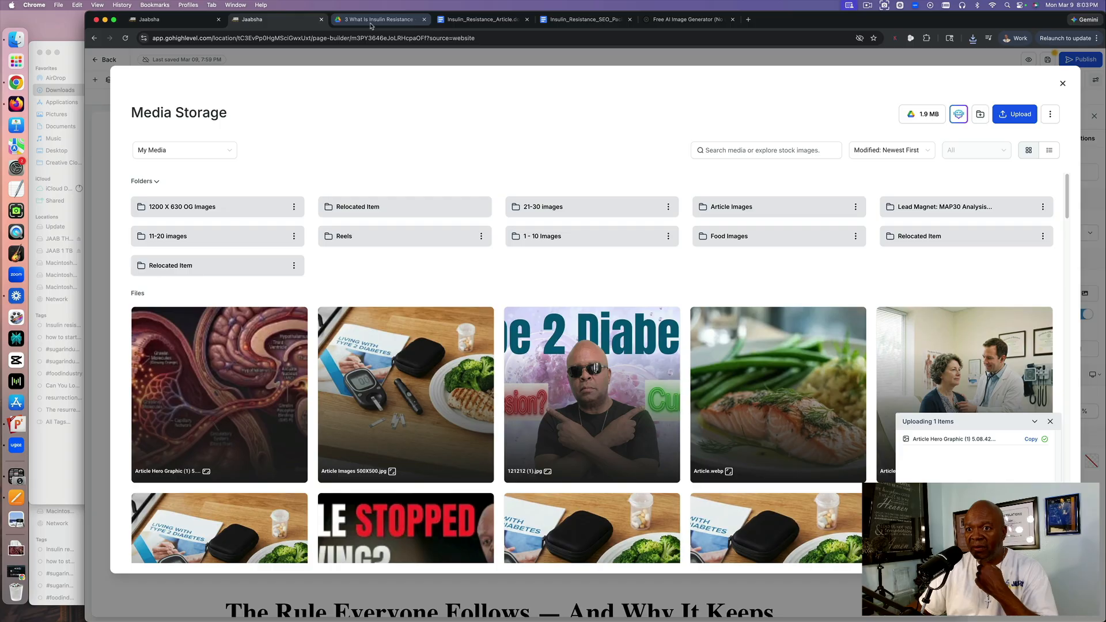
# Look through the Downloads folder, upload Hero Graphic.webp to the media storage and use it as the page's hero image.
pyautogui.click(72, 47)
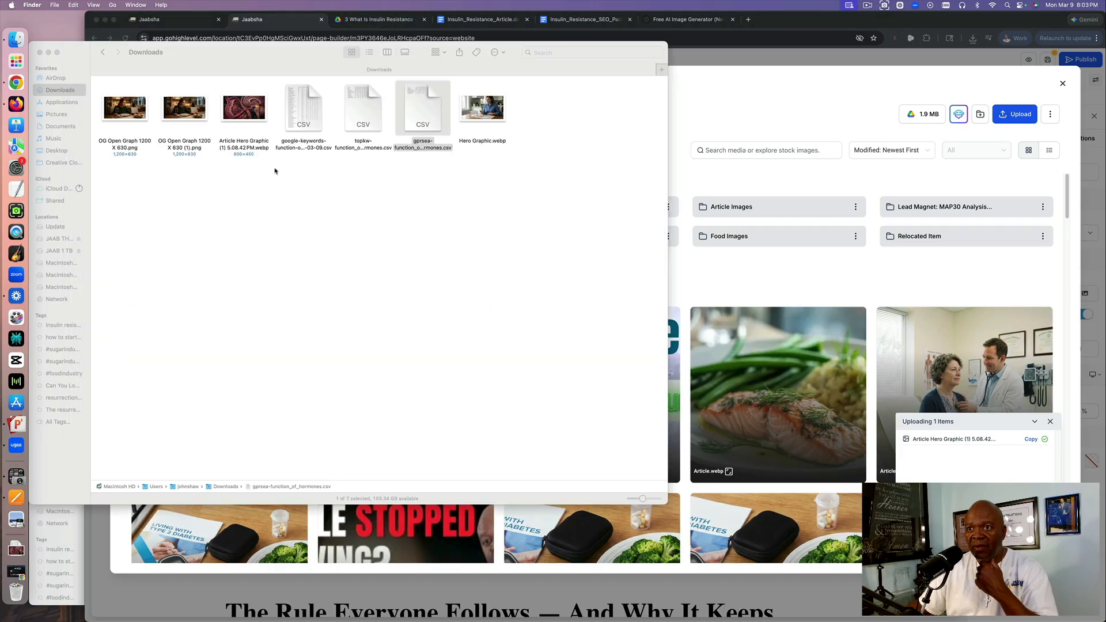
pyautogui.click(759, 115)
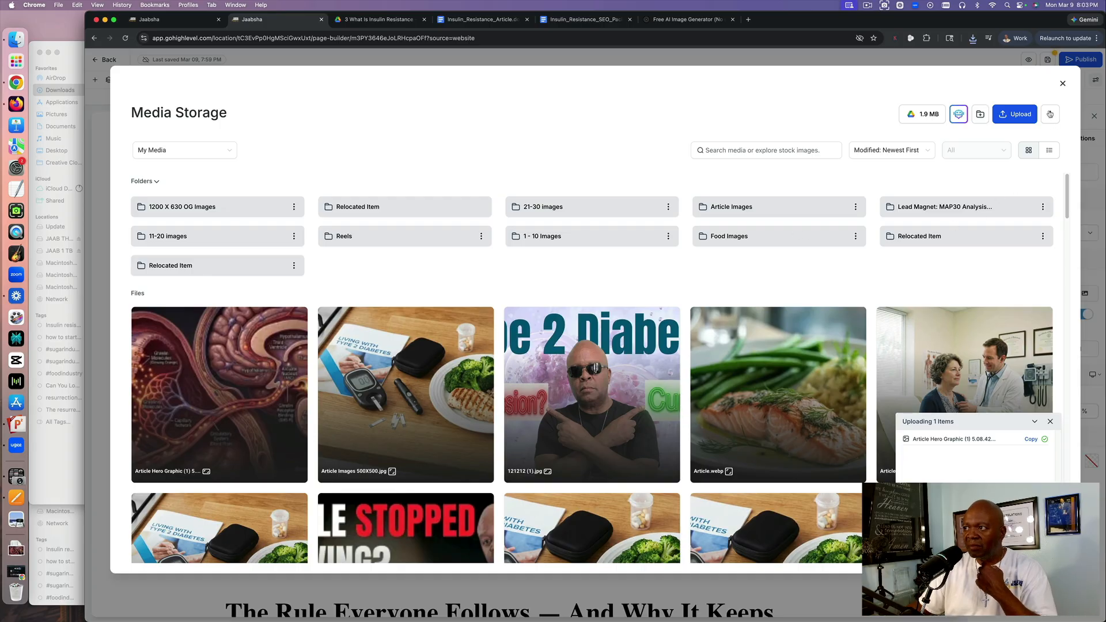
pyautogui.click(1017, 114)
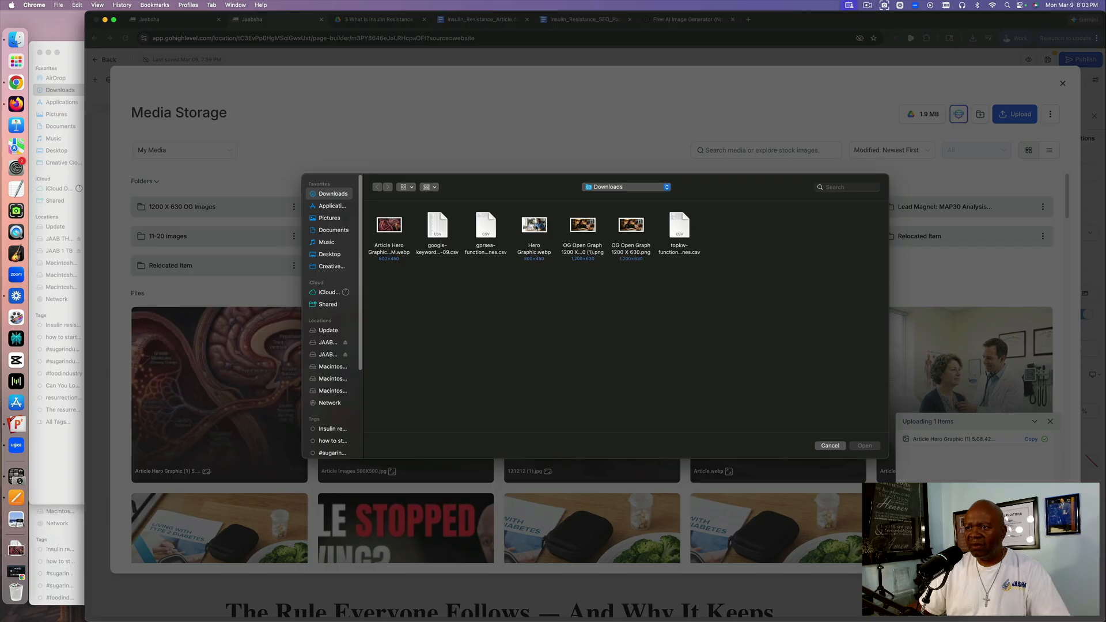
pyautogui.doubleClick(534, 224)
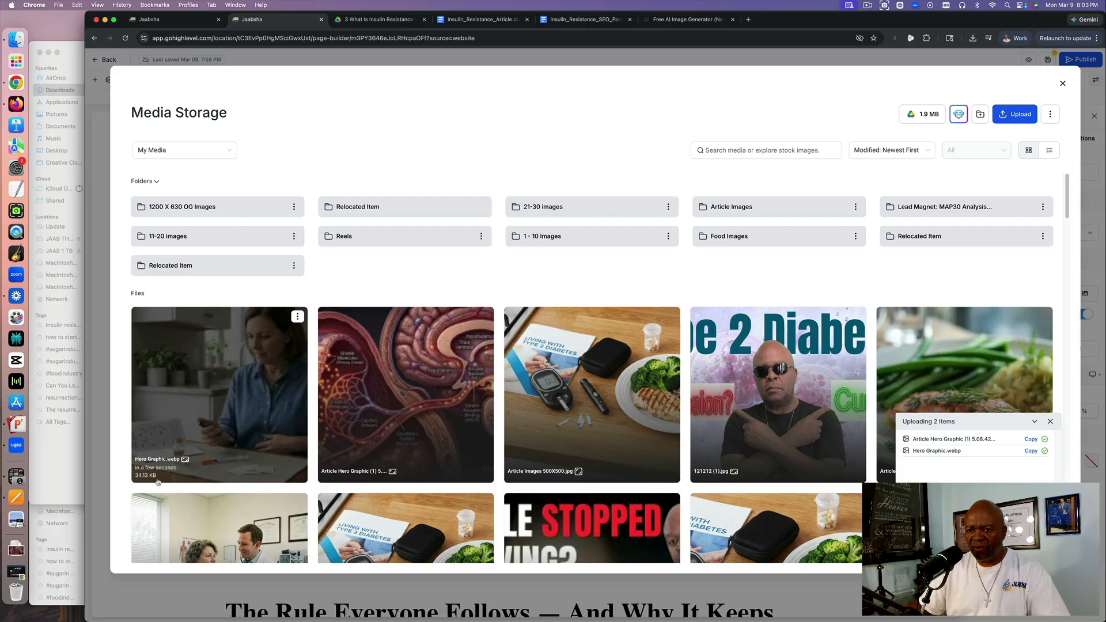
pyautogui.click(207, 373)
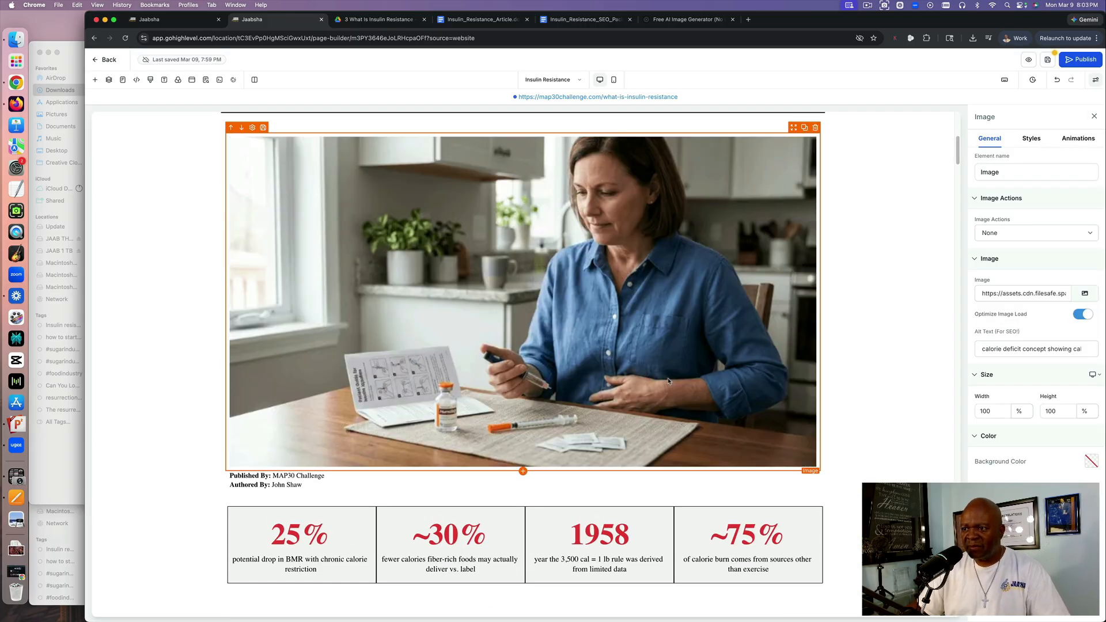
# Replace the paragraph under "A Scenario That Plays Out Every Day" with the copied article text in matching style, and remove its trailing blank lines.
pyautogui.scroll(-1, 863, 381)
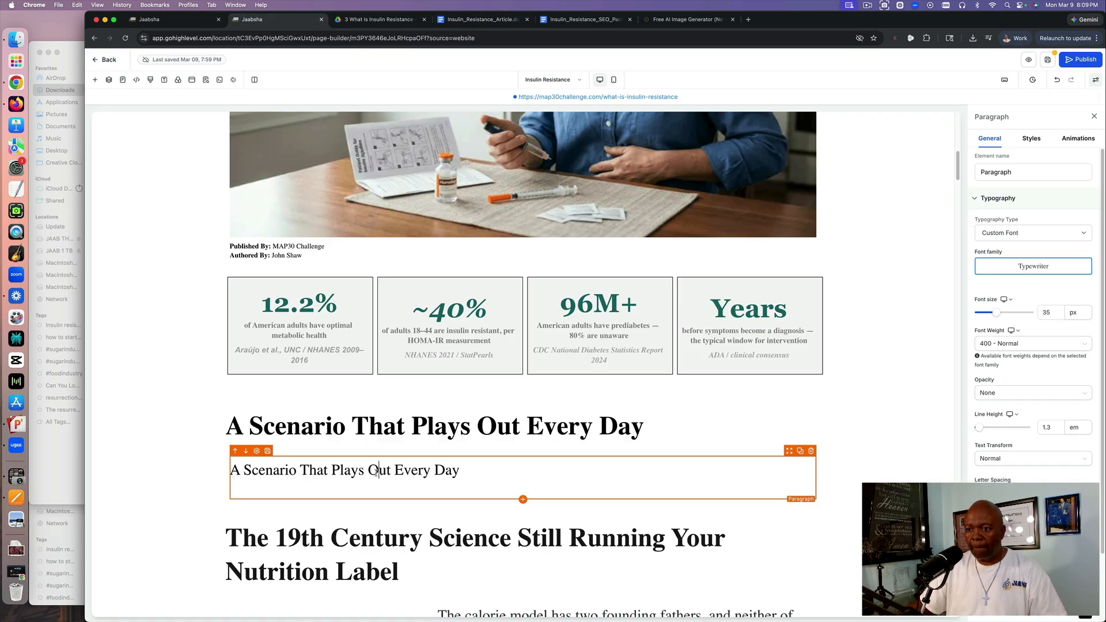
pyautogui.rightClick(376, 471)
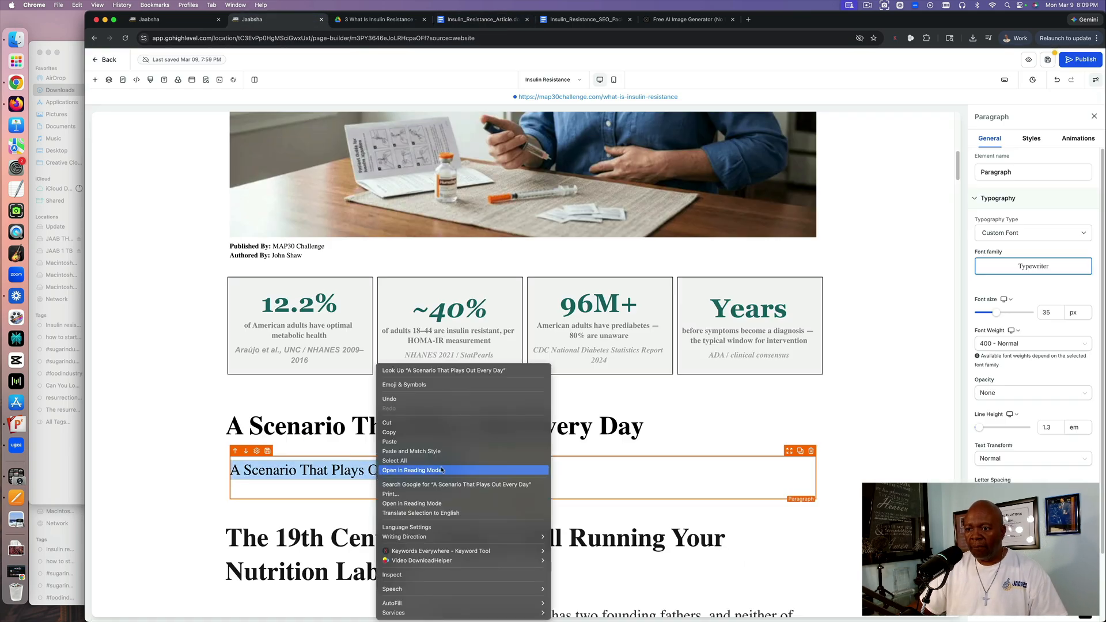
pyautogui.click(410, 451)
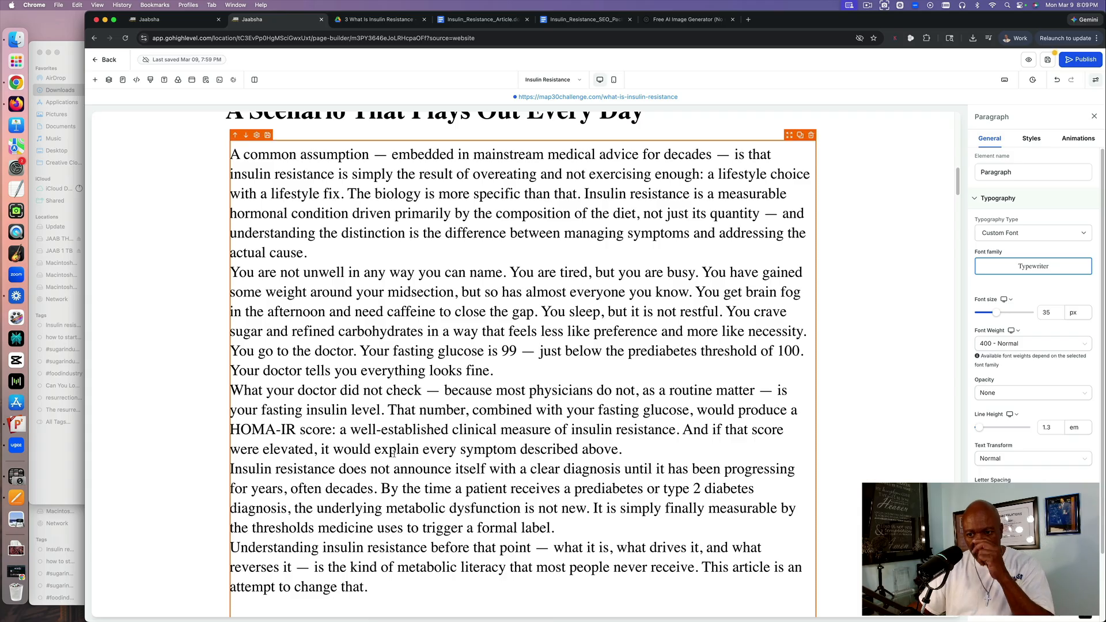
pyautogui.scroll(-3, 392, 454)
pyautogui.press('BackSpace')
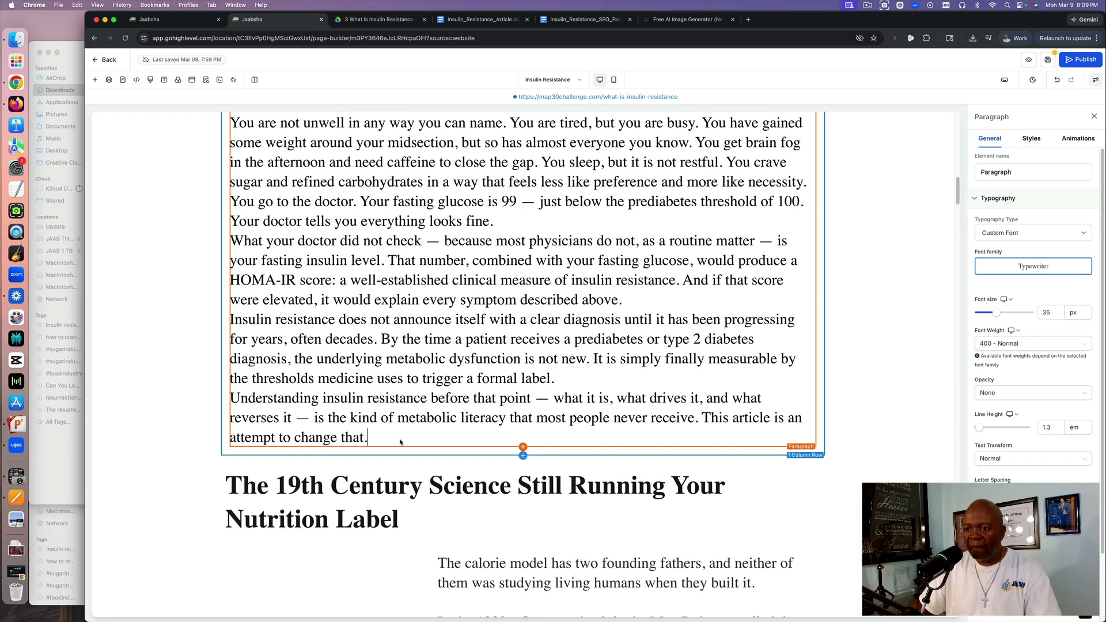
# Insert a blank line between each of the five paragraphs in the "A Scenario That Plays Out Every Day" text.
pyautogui.scroll(6, 403, 450)
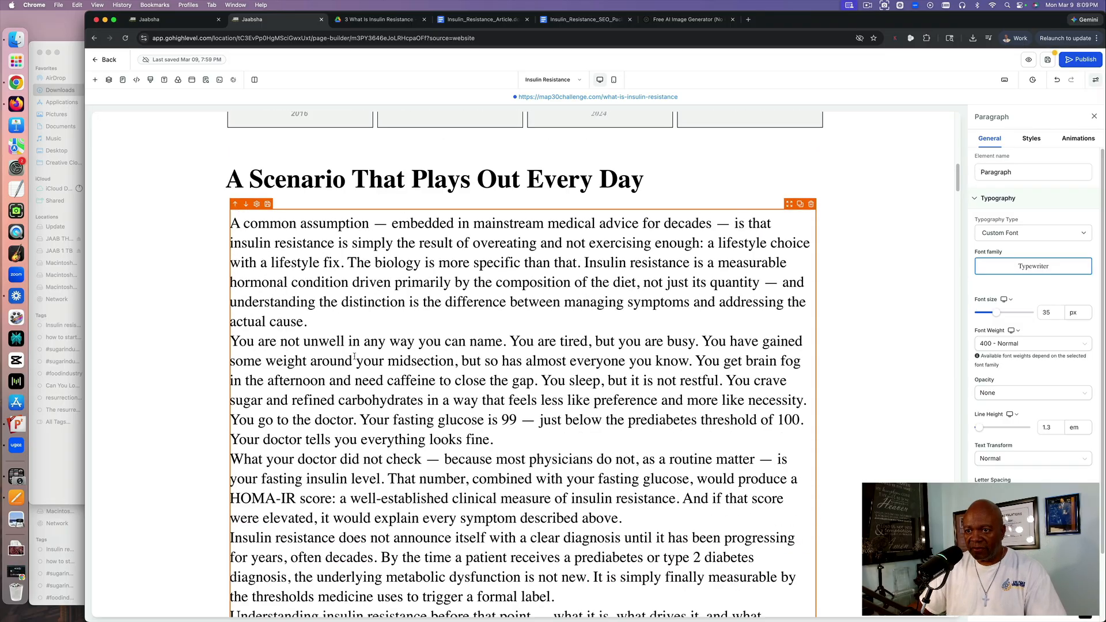
pyautogui.click(321, 322)
pyautogui.press('Return')
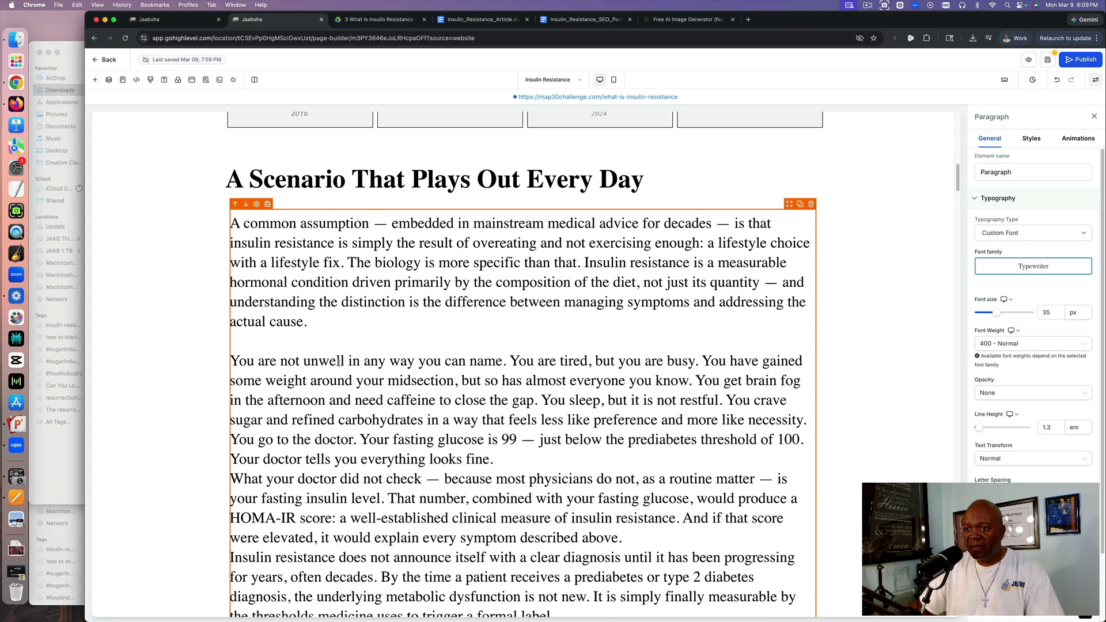
pyautogui.click(549, 468)
pyautogui.press('Return')
pyautogui.scroll(-5, 605, 365)
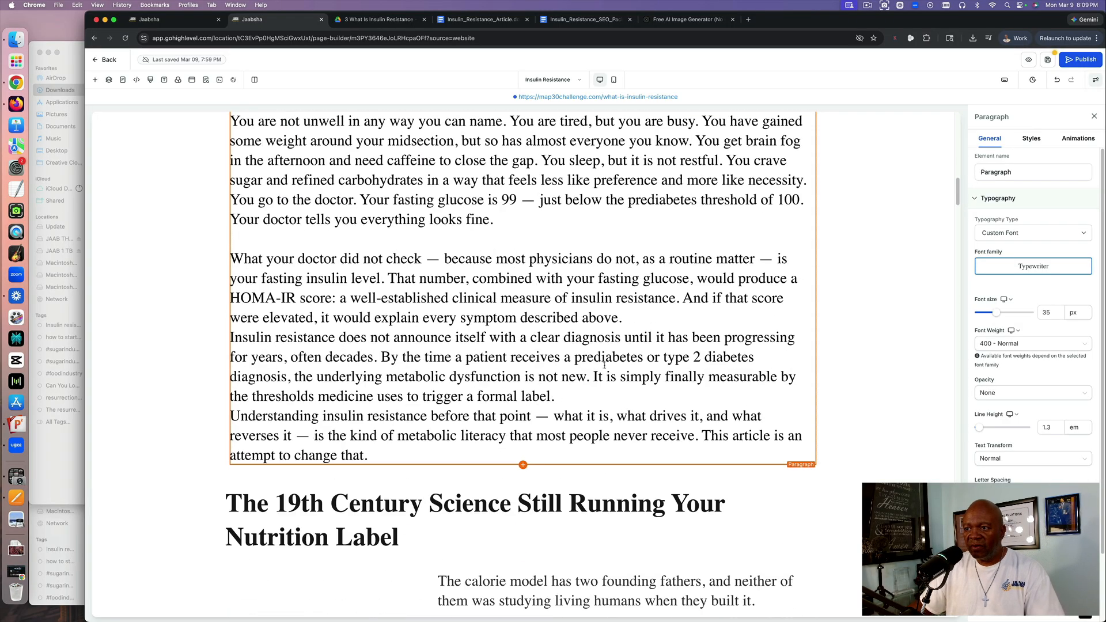
pyautogui.click(630, 311)
pyautogui.press('Return')
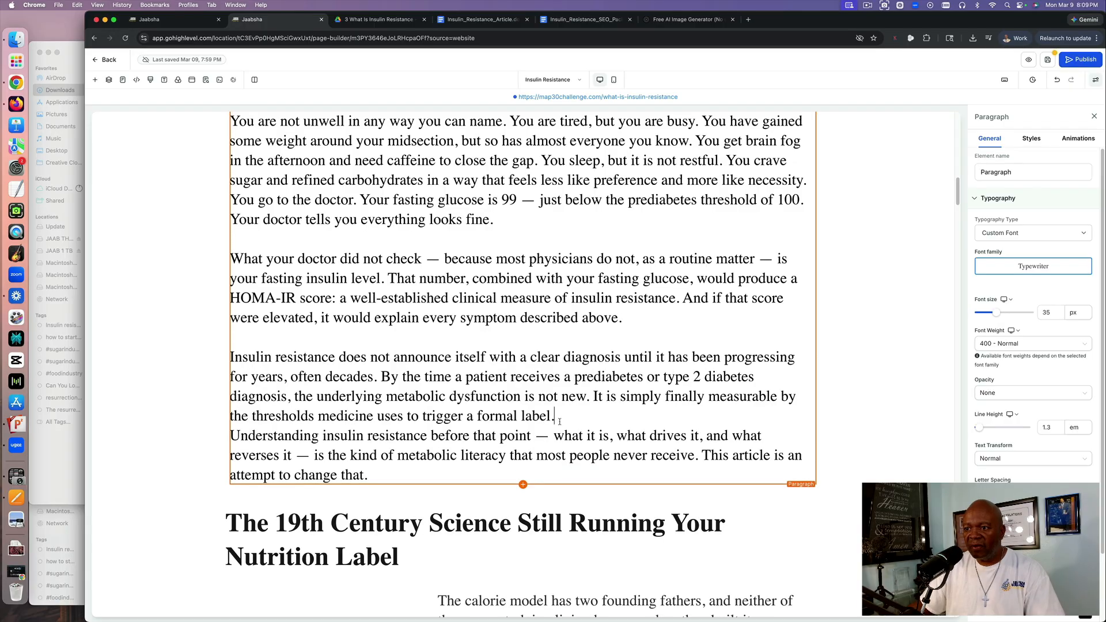
pyautogui.press('Return')
# Duplicate the scenario section's paragraph element directly below the original.
pyautogui.scroll(5, 434, 429)
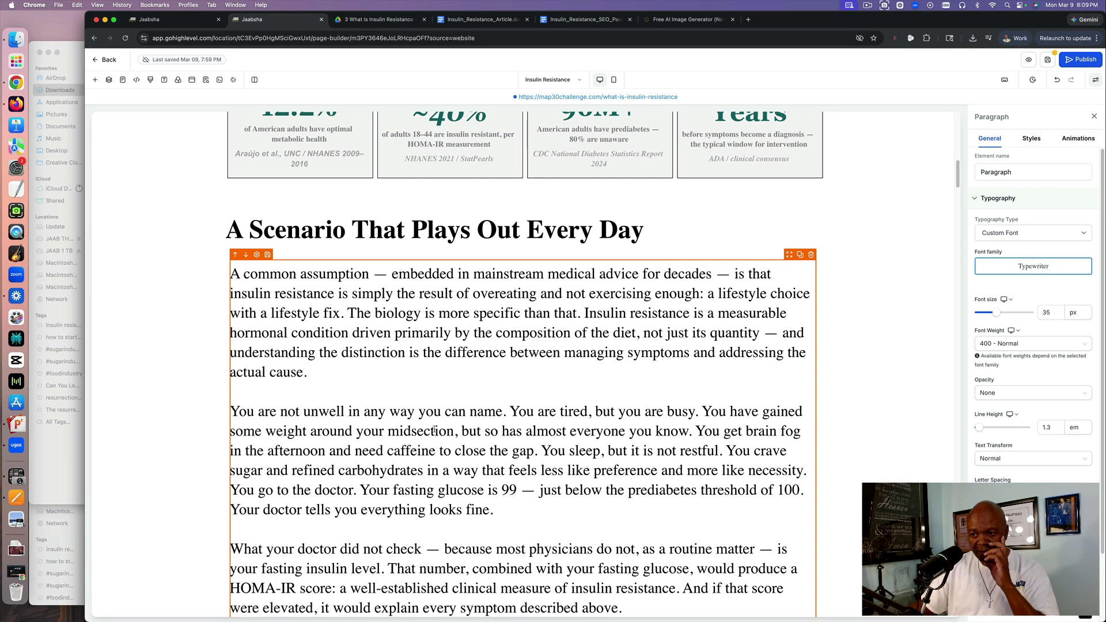
pyautogui.scroll(-5, 394, 412)
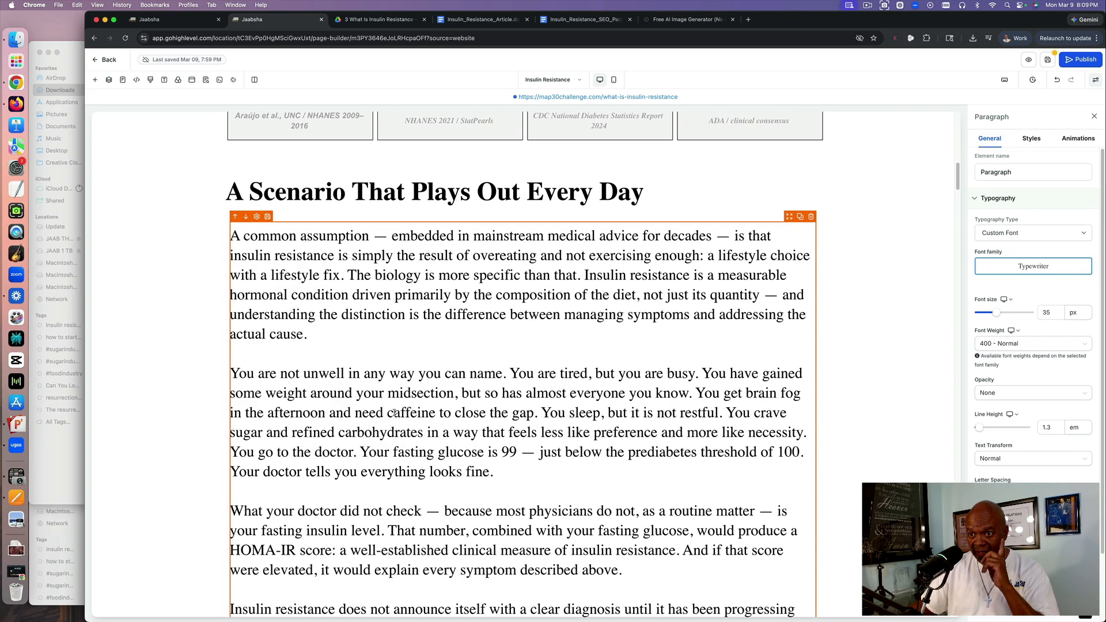
pyautogui.scroll(7, 394, 412)
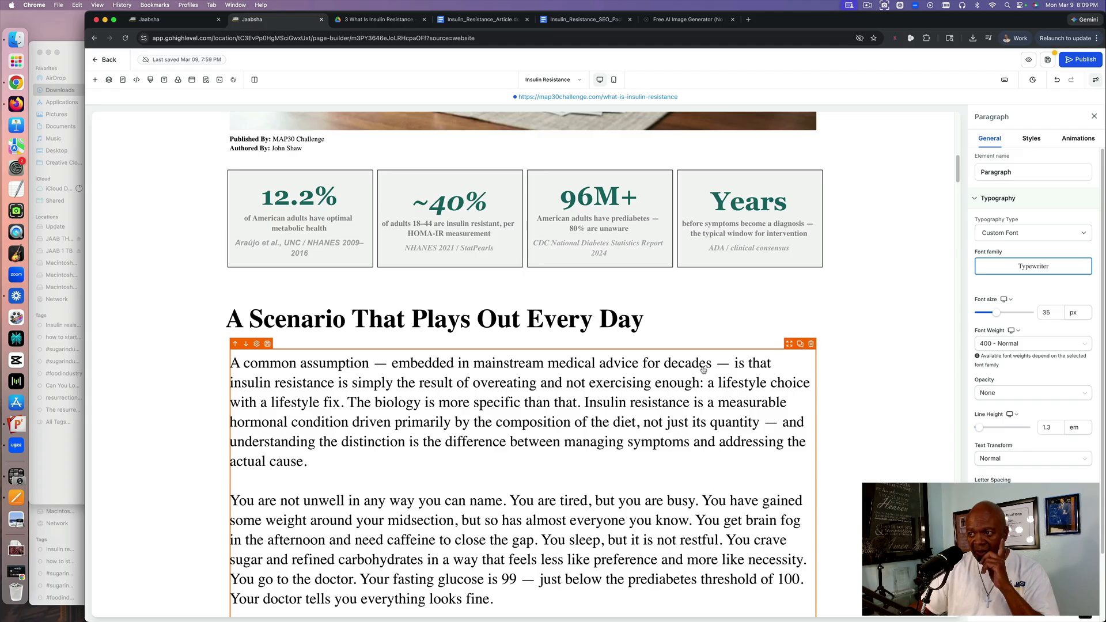
pyautogui.scroll(-3, 673, 363)
pyautogui.scroll(-7, 674, 364)
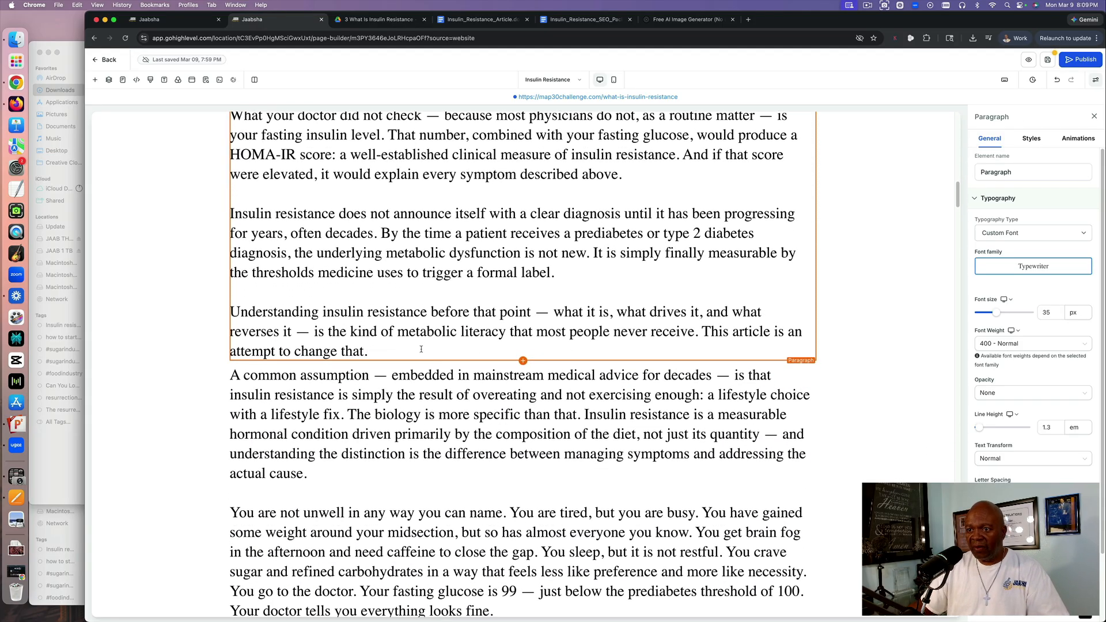
# Delete everything from "What your doctor did not check" onward in the upper paragraph element, including the leftover blank lines.
pyautogui.moveTo(421, 349); pyautogui.dragTo(224, 411)
pyautogui.scroll(5, 357, 282)
pyautogui.scroll(1, 317, 317)
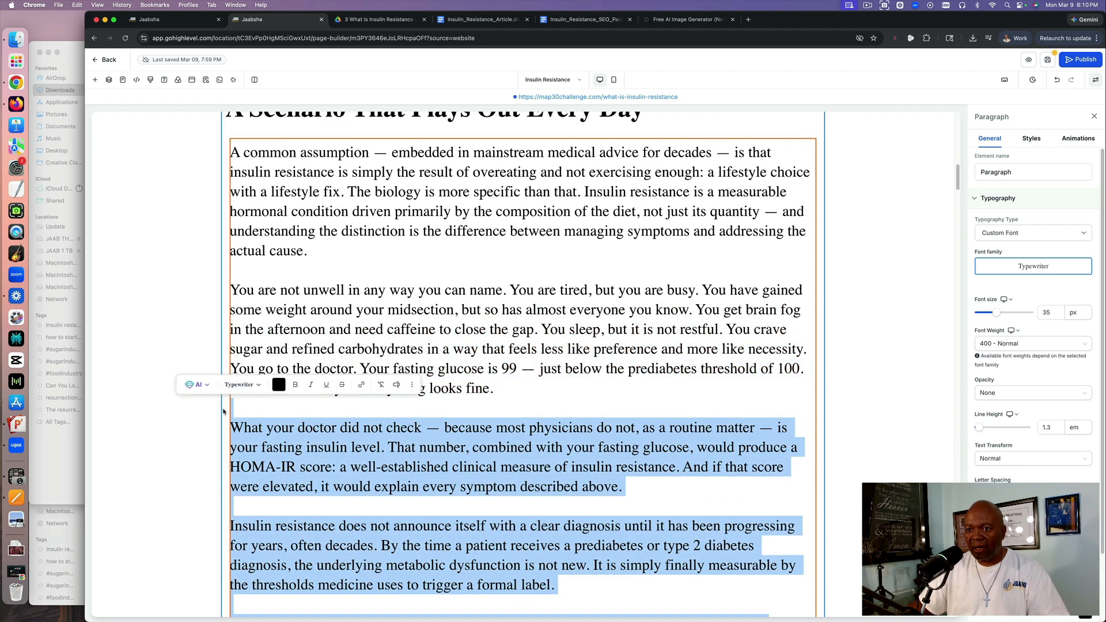
pyautogui.press('BackSpace')
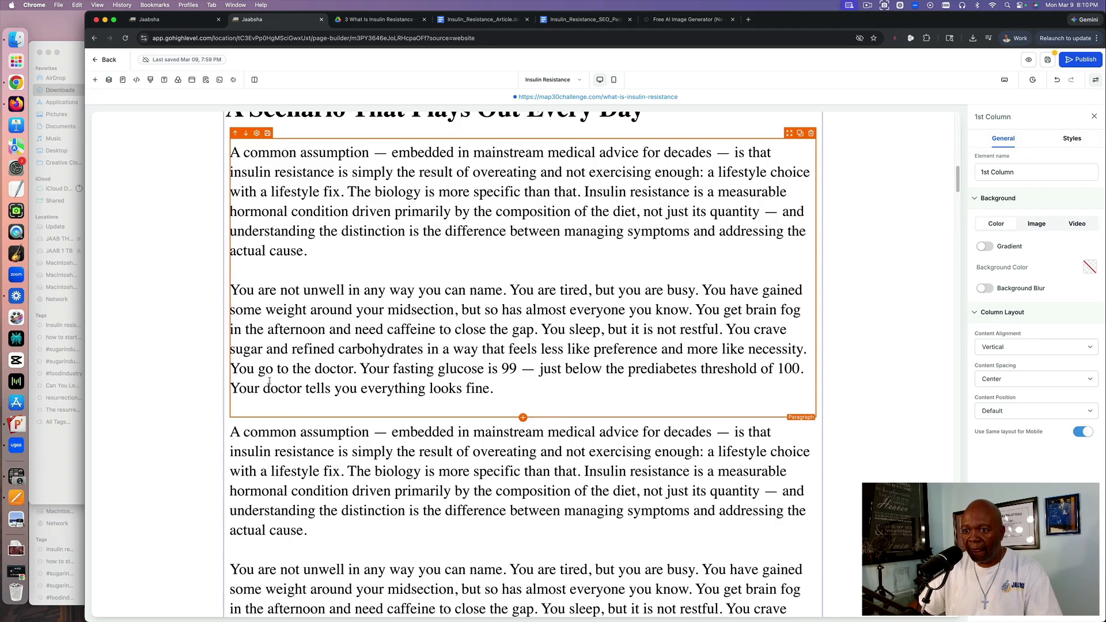
pyautogui.press('BackSpace')
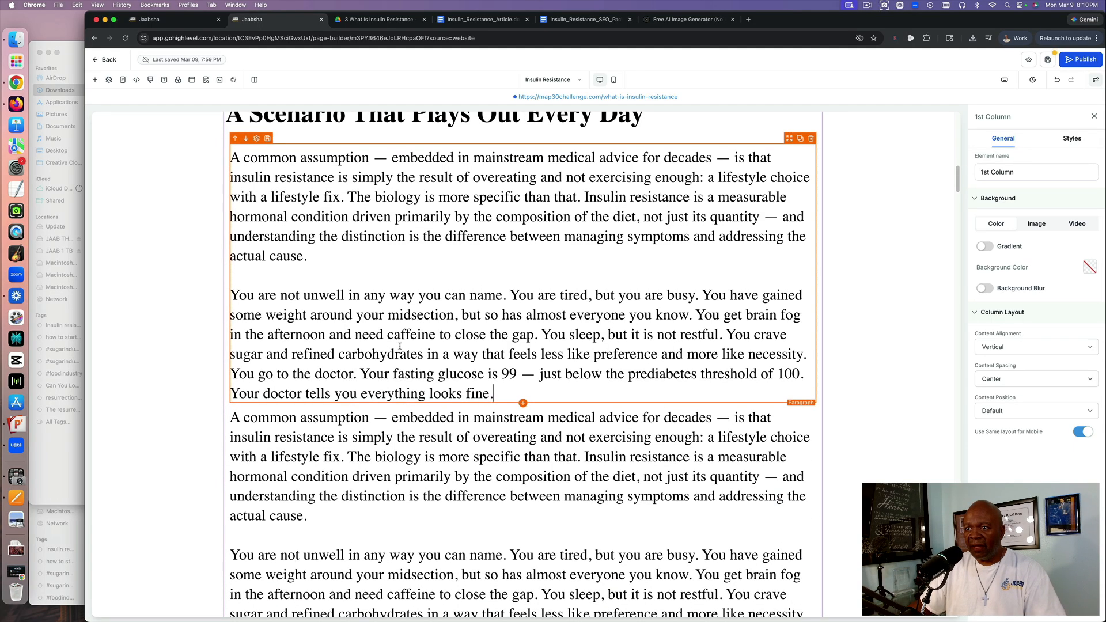
# Set the upper paragraph element's bottom margin to 40 px.
pyautogui.click(582, 340)
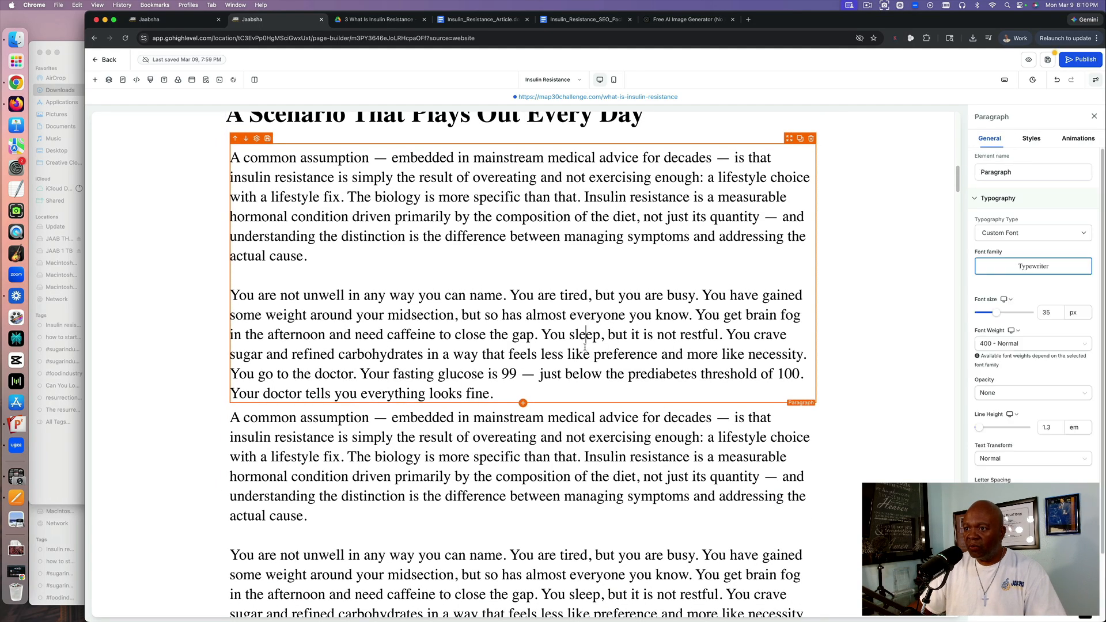
pyautogui.click(1032, 138)
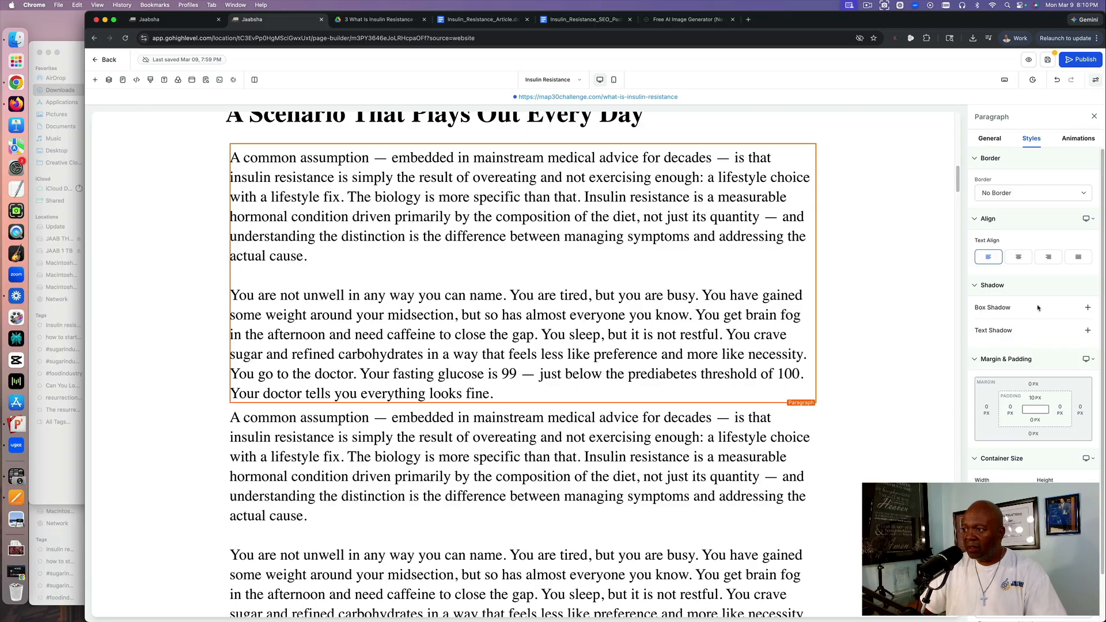
pyautogui.scroll(-3, 1015, 309)
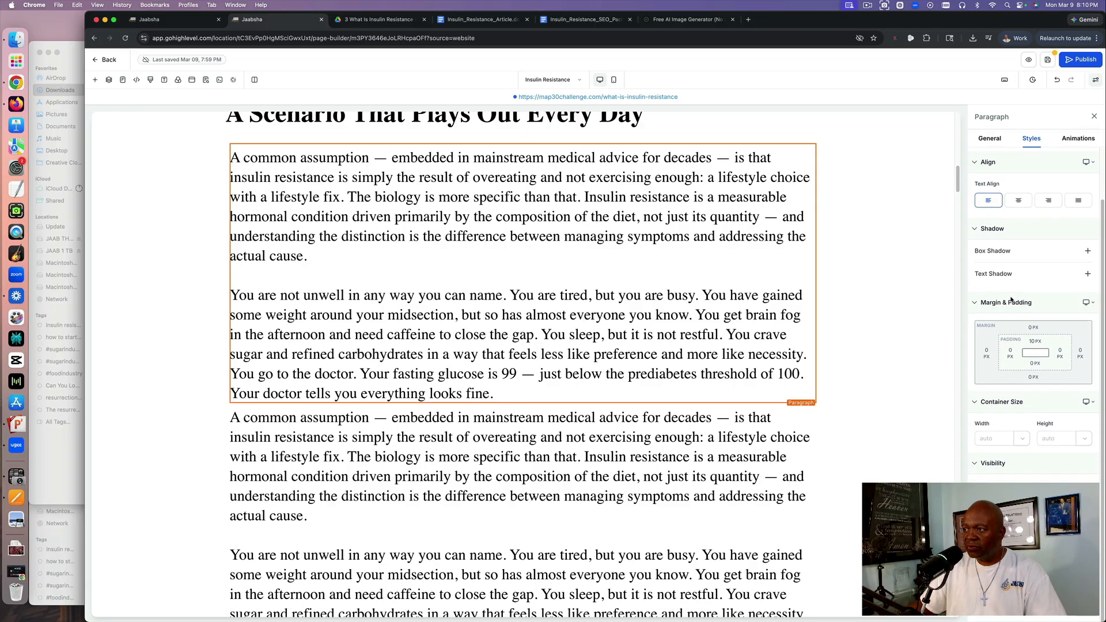
pyautogui.click(1034, 378)
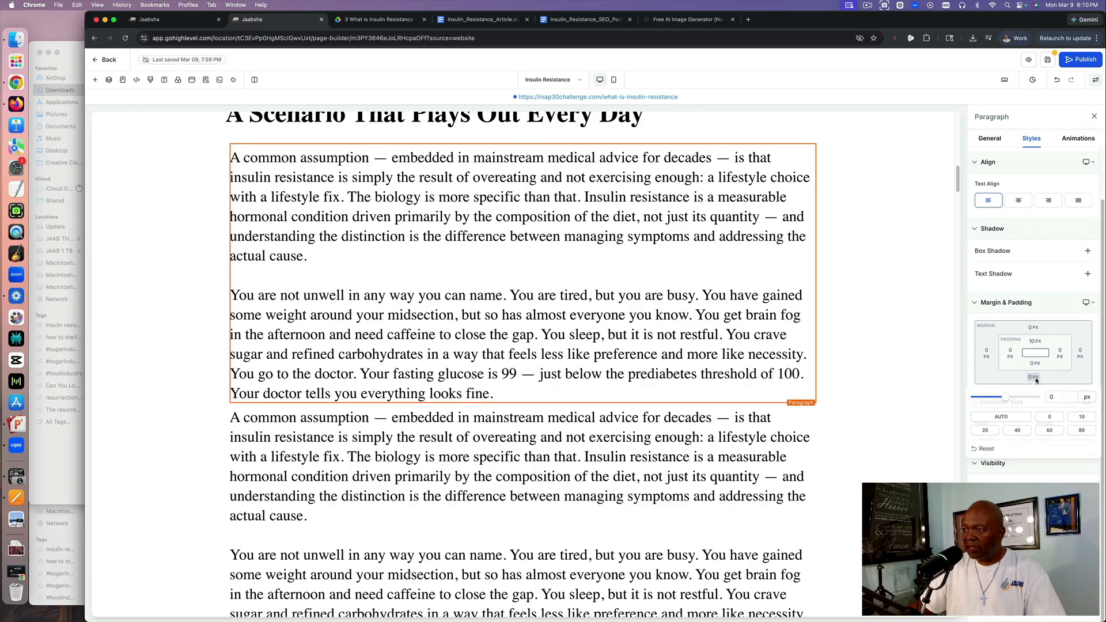
pyautogui.click(1019, 432)
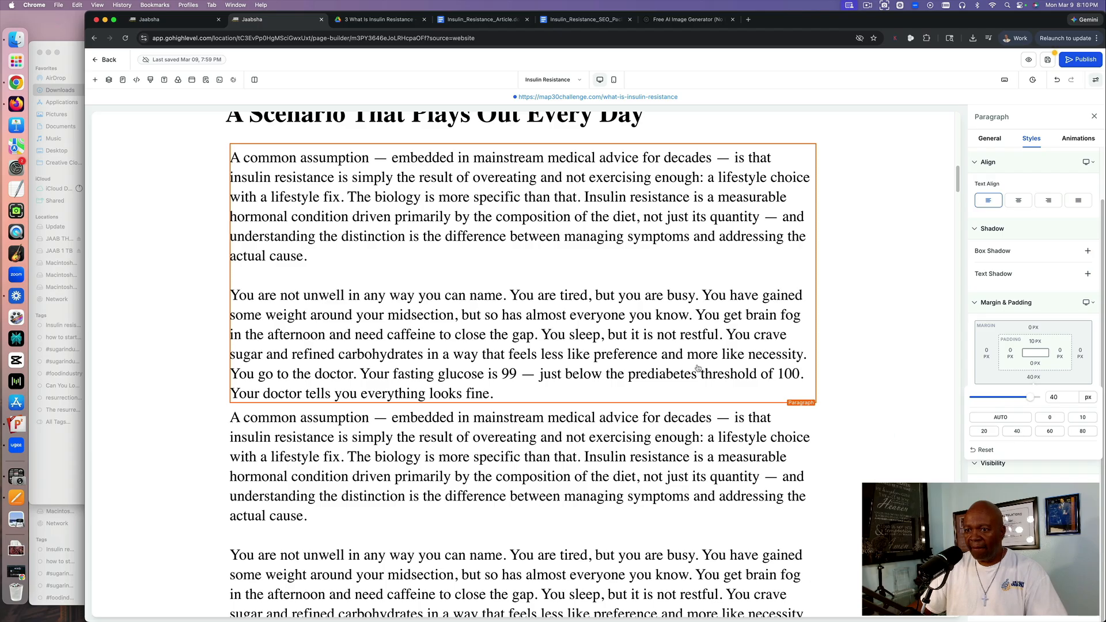
# Delete the first two paragraphs from the lower copy so that it starts at "What your doctor did not check".
pyautogui.scroll(-5, 674, 339)
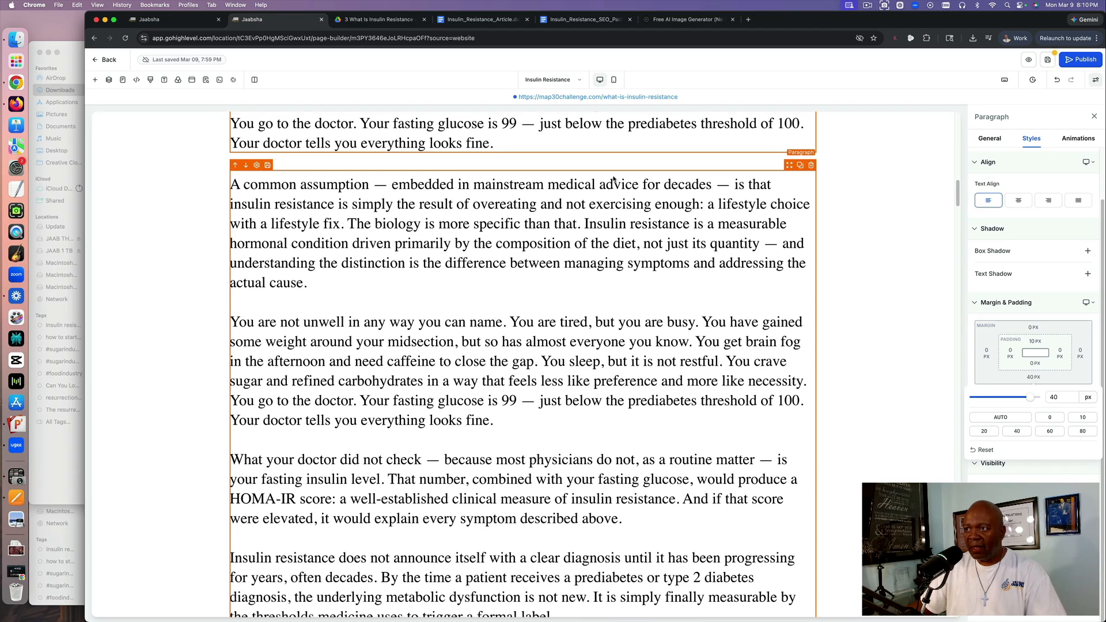
pyautogui.scroll(5, 323, 461)
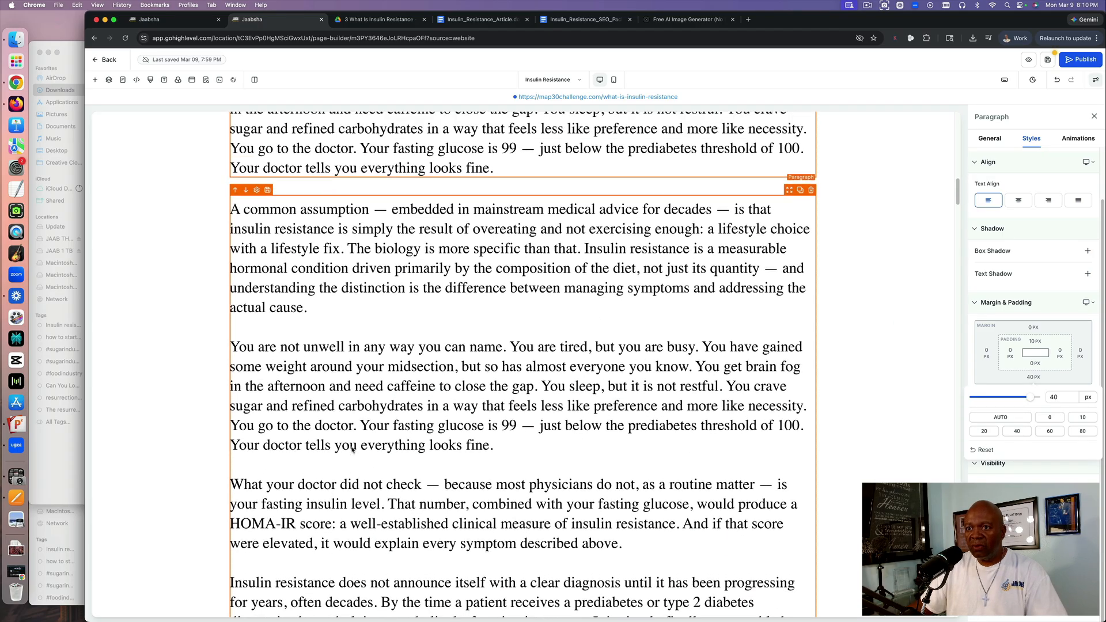
pyautogui.scroll(-7, 352, 447)
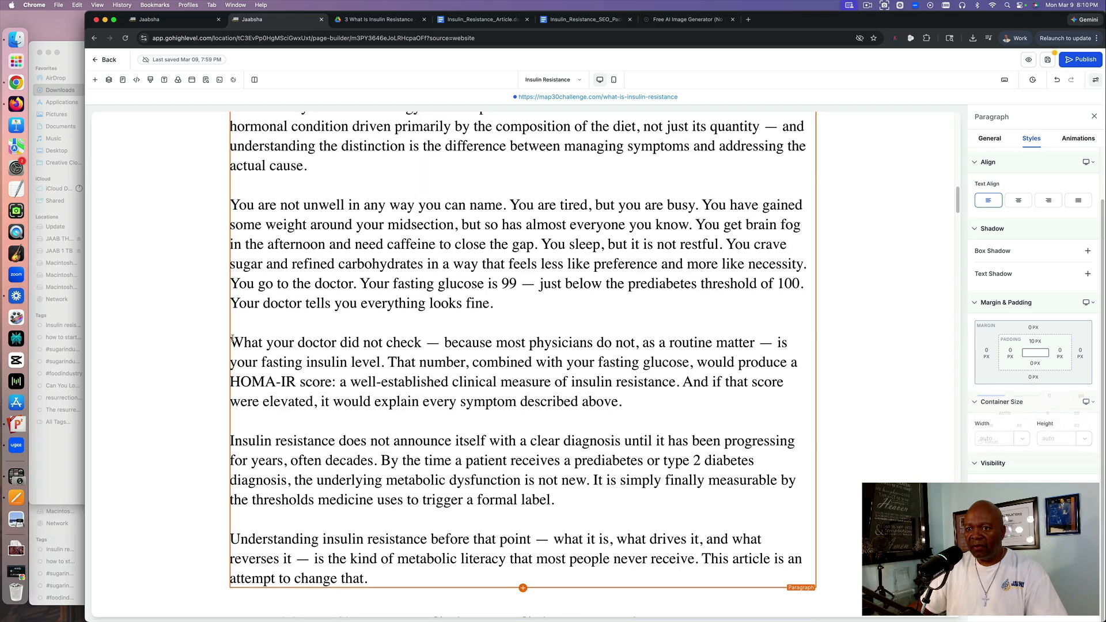
pyautogui.moveTo(232, 339)
pyautogui.mouseDown()
pyautogui.moveTo(250, 252)
pyautogui.moveTo(246, 337)
pyautogui.moveTo(233, 336)
pyautogui.mouseUp()
pyautogui.scroll(5, 251, 253)
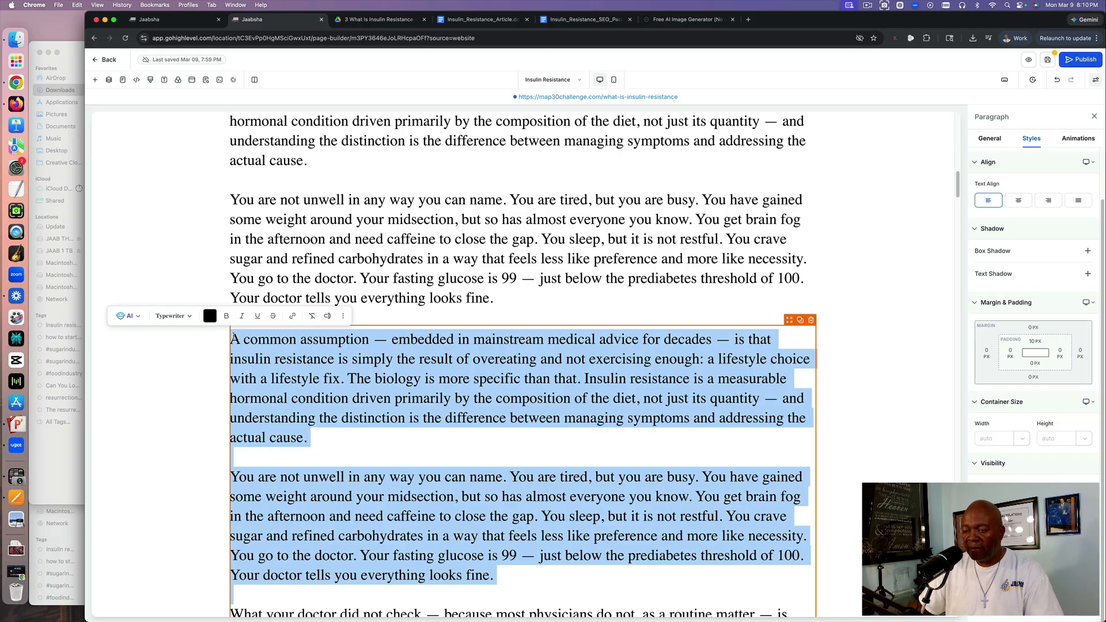
pyautogui.press('BackSpace')
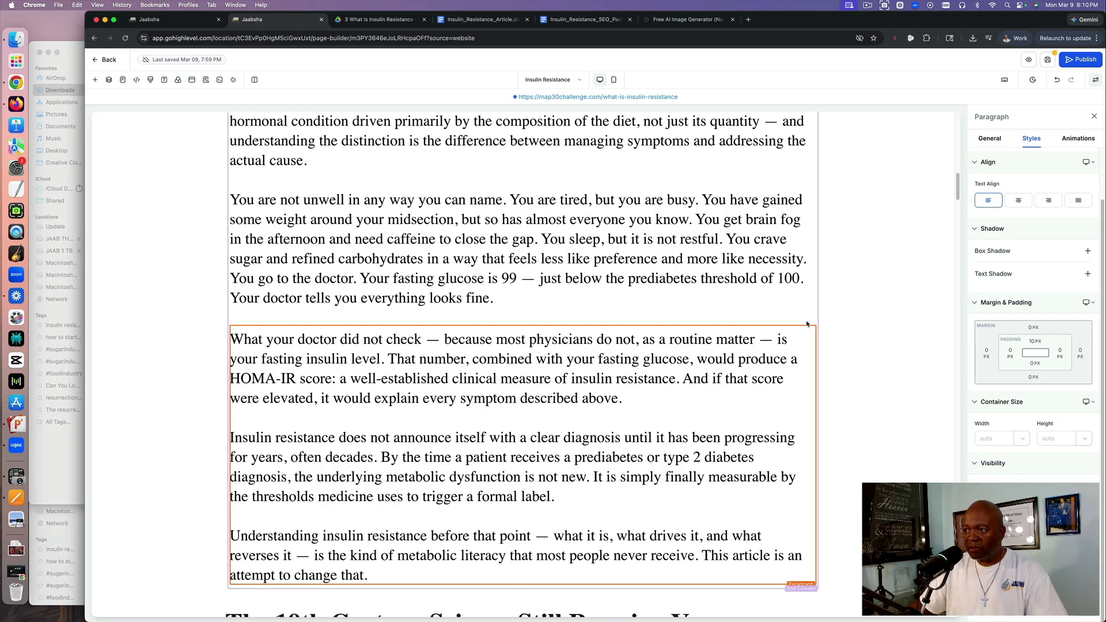
# Add a two-column row between the scenario text and "The 19th Century Science" headline, and set its width to 70%.
pyautogui.scroll(-3, 516, 329)
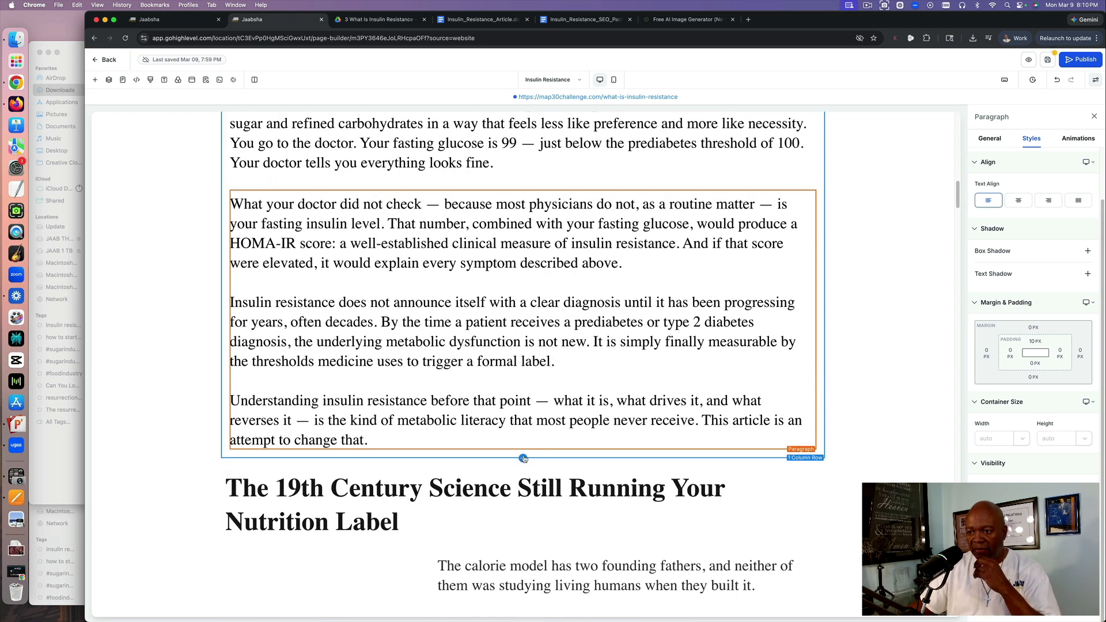
pyautogui.click(523, 458)
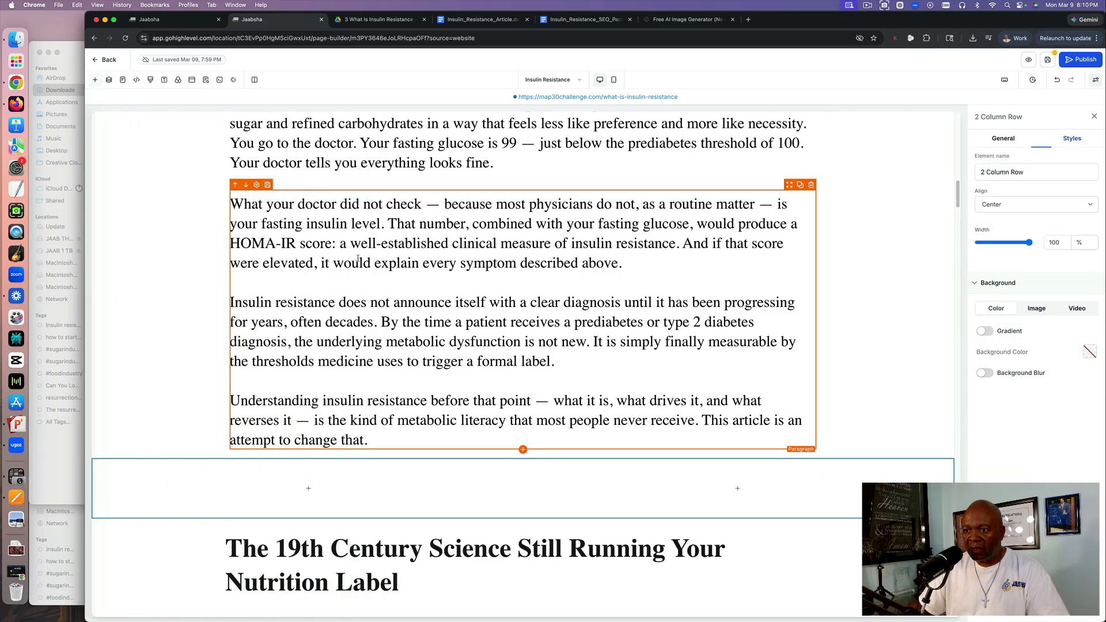
pyautogui.scroll(-1, 910, 309)
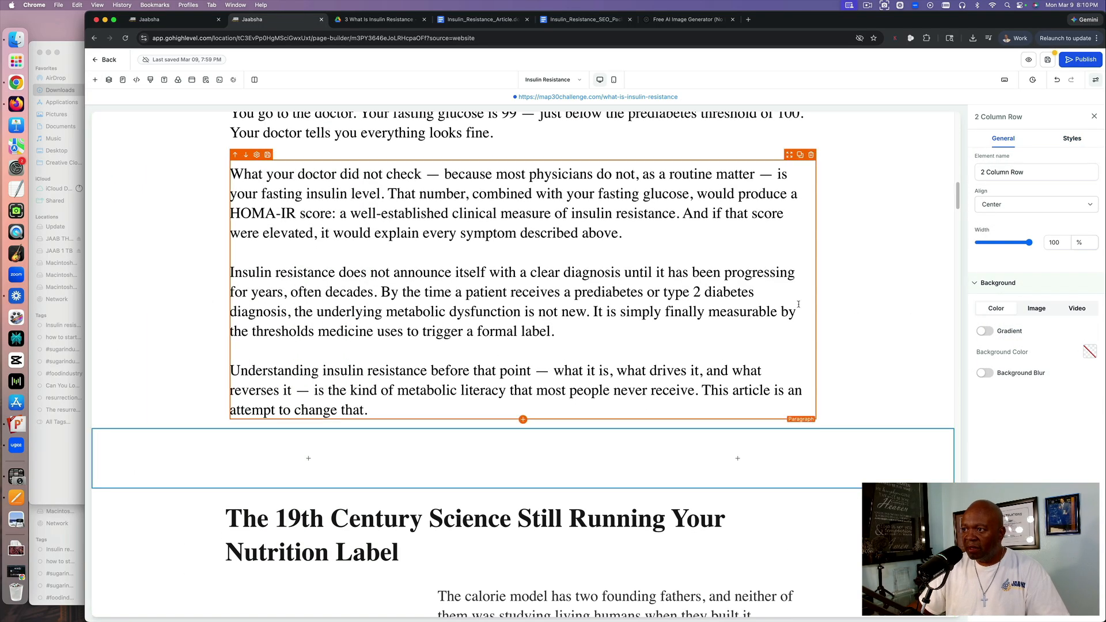
pyautogui.click(823, 304)
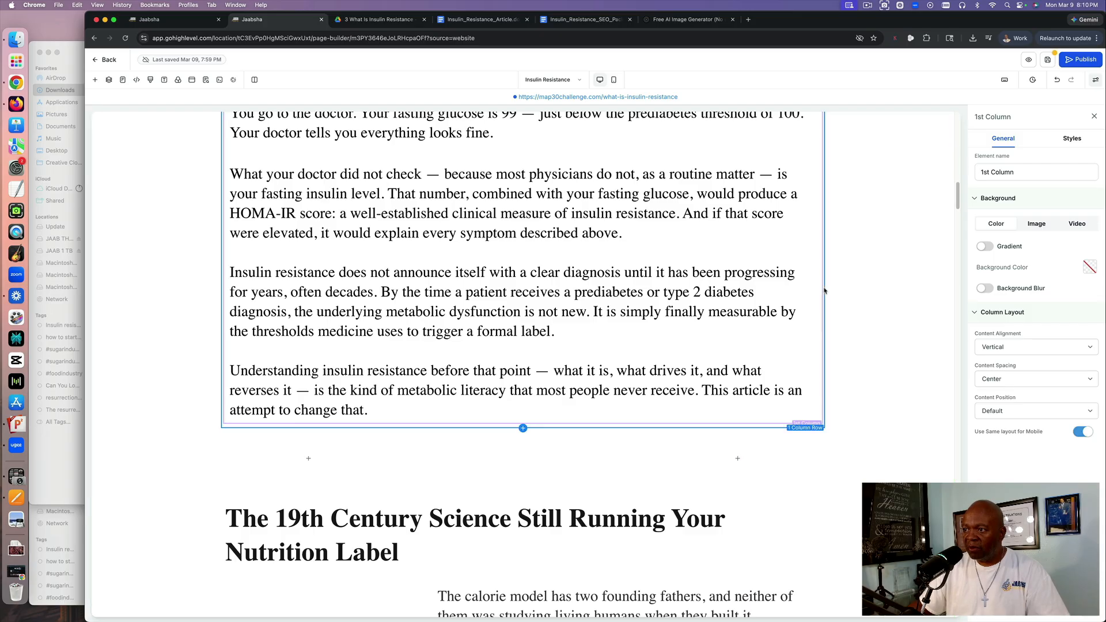
pyautogui.click(824, 291)
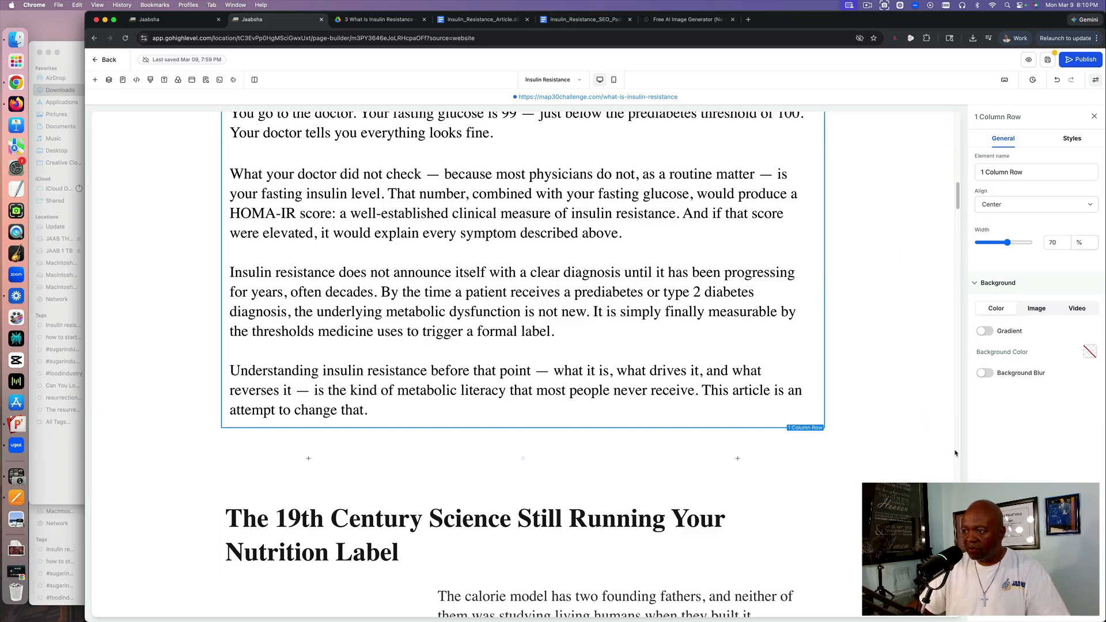
pyautogui.click(835, 466)
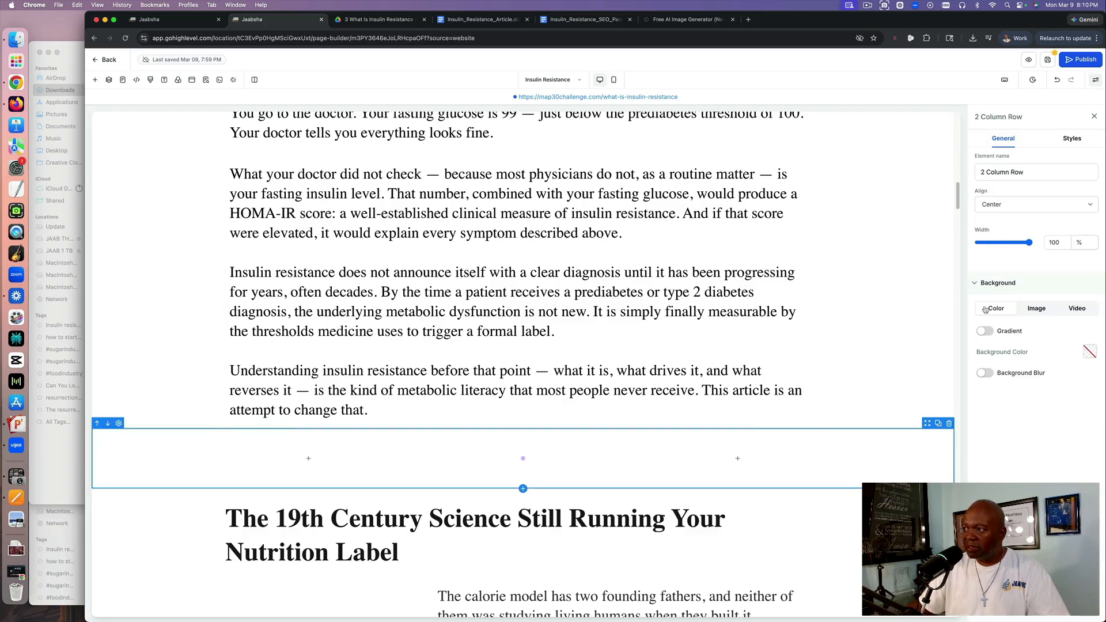
pyautogui.doubleClick(1054, 242)
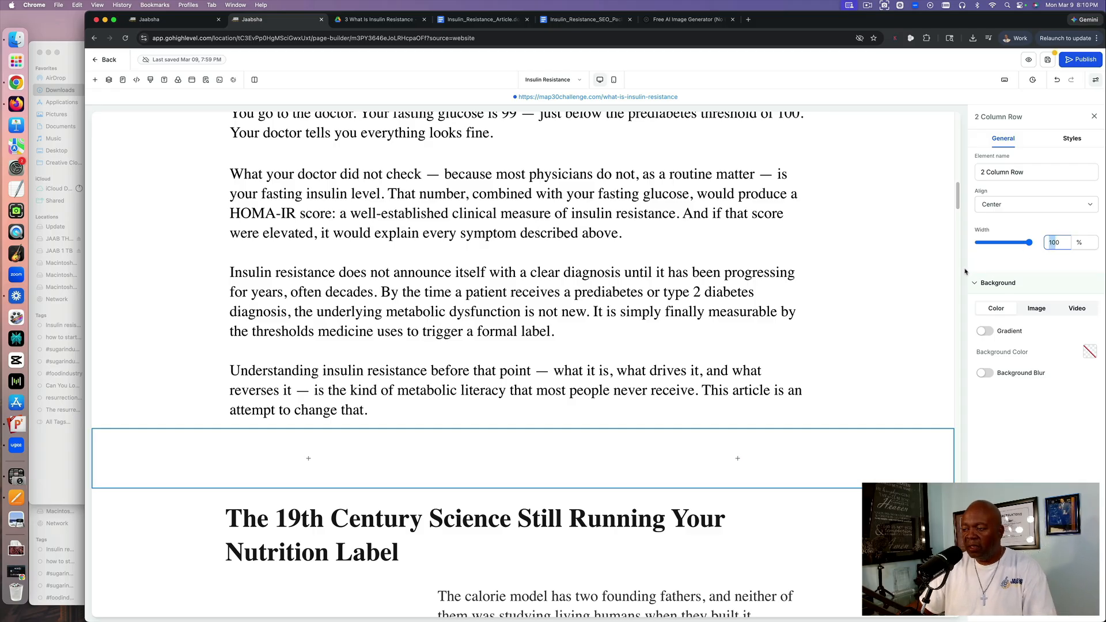
pyautogui.write('70')
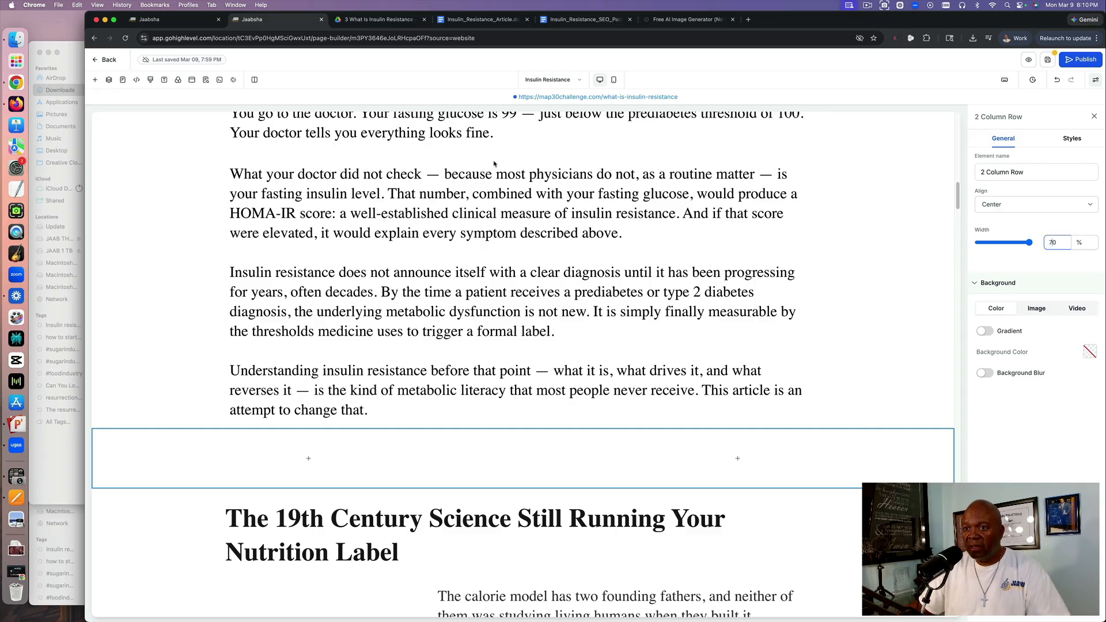
# Add an image element to the second column of the new row and delete its duplicate copies so only one remains.
pyautogui.click(672, 460)
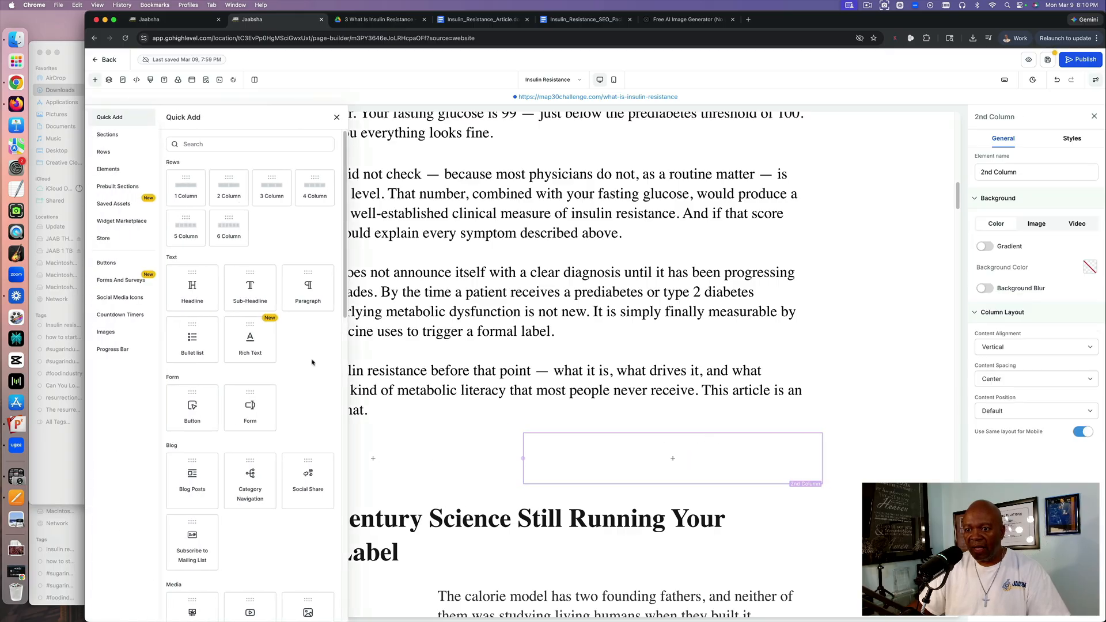
pyautogui.scroll(-5, 307, 425)
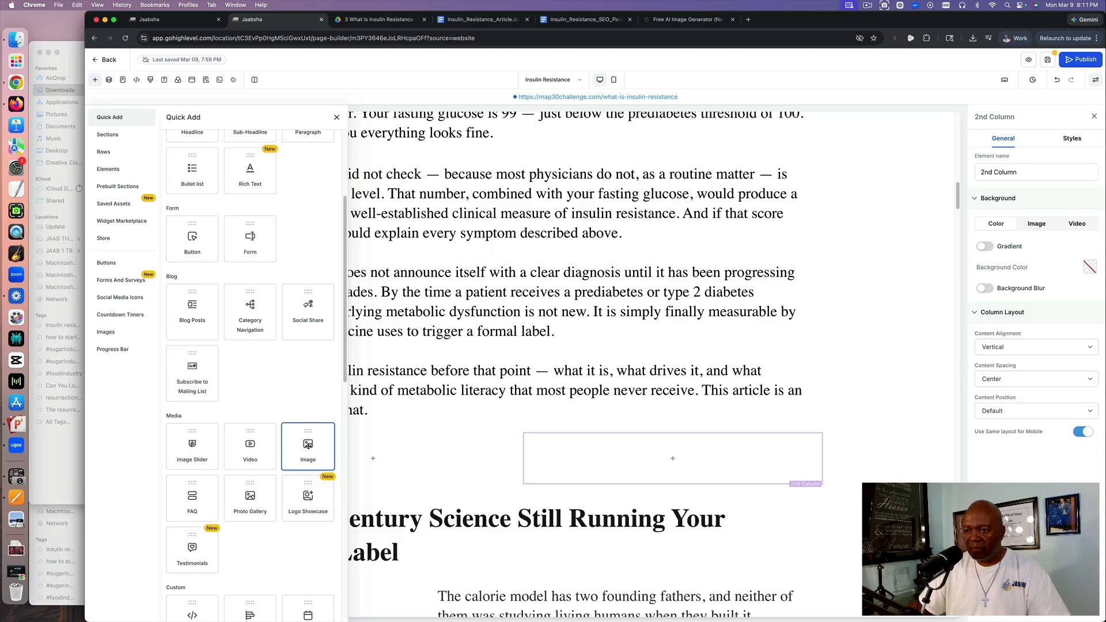
pyautogui.moveTo(308, 446); pyautogui.dragTo(624, 450)
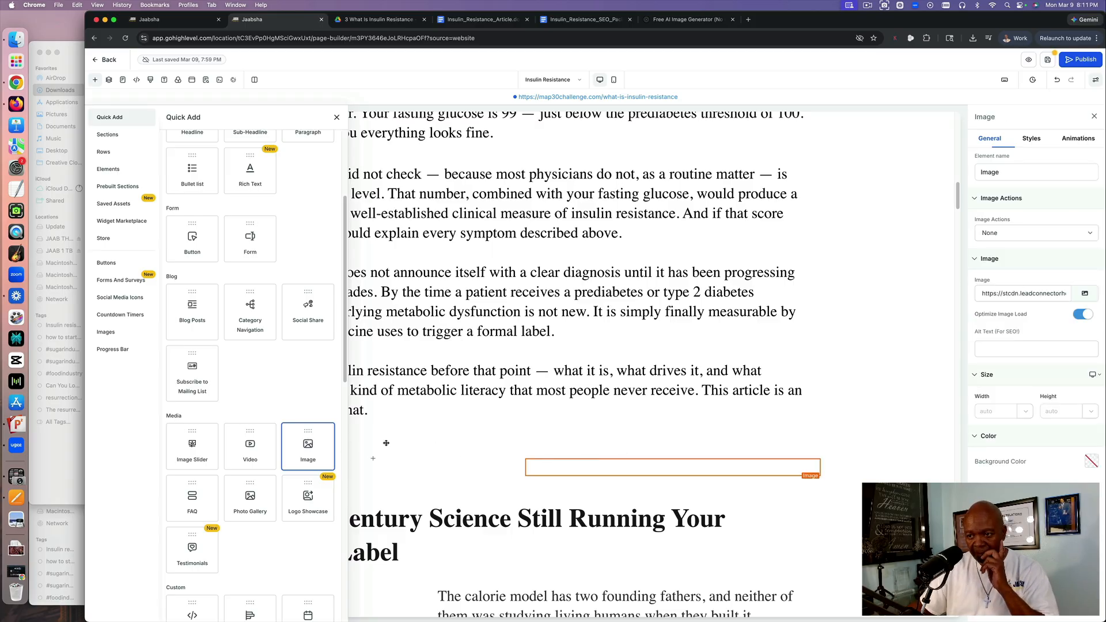
pyautogui.scroll(-3, 776, 460)
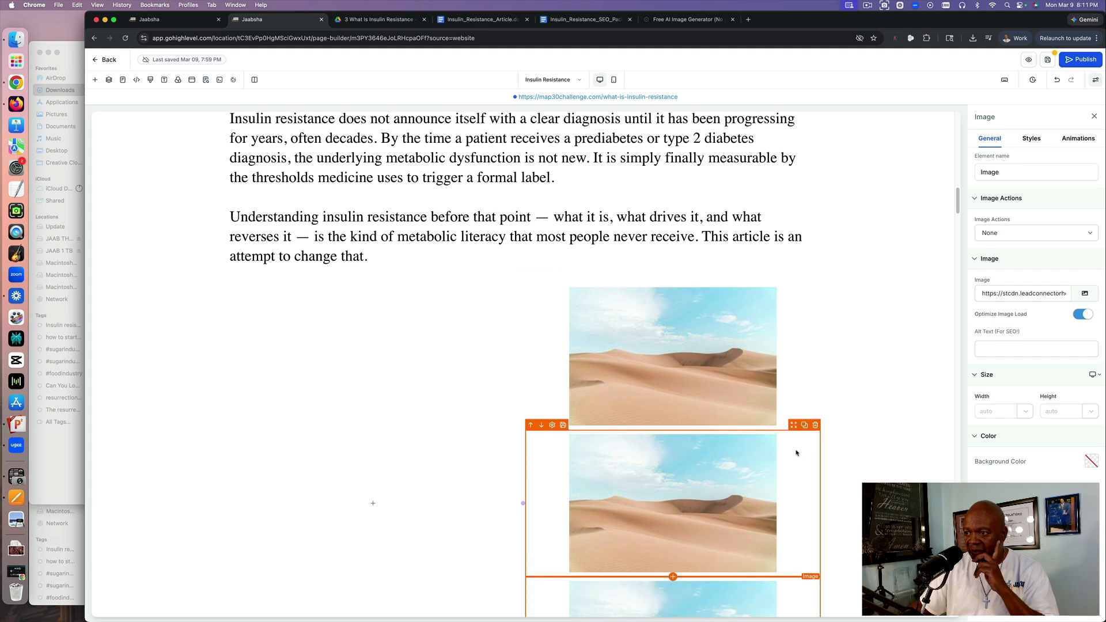
pyautogui.click(815, 425)
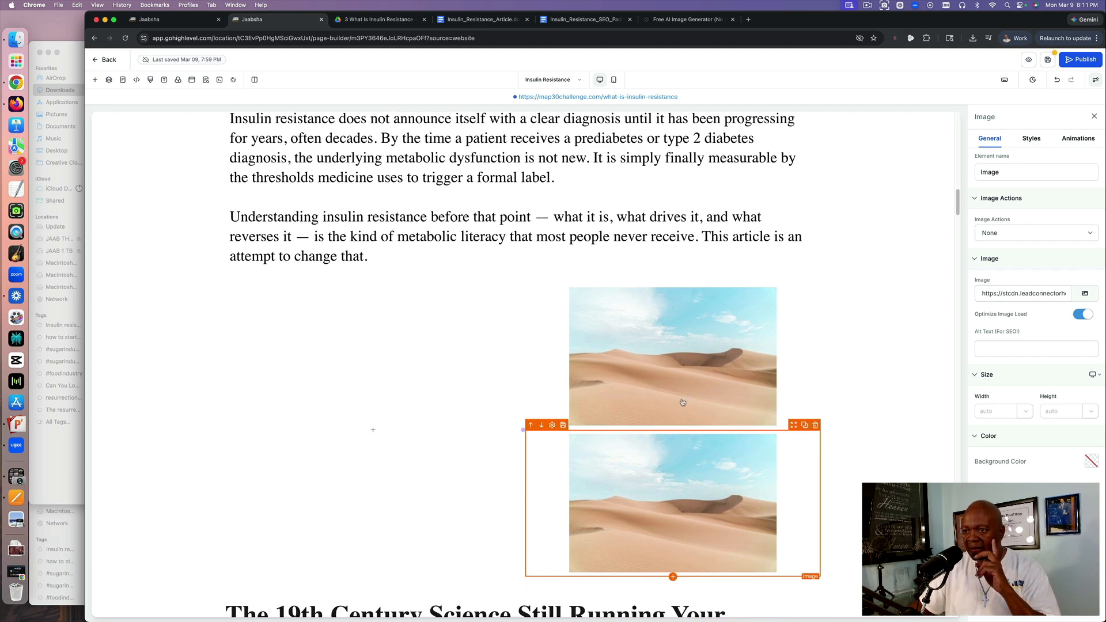
pyautogui.press('Delete')
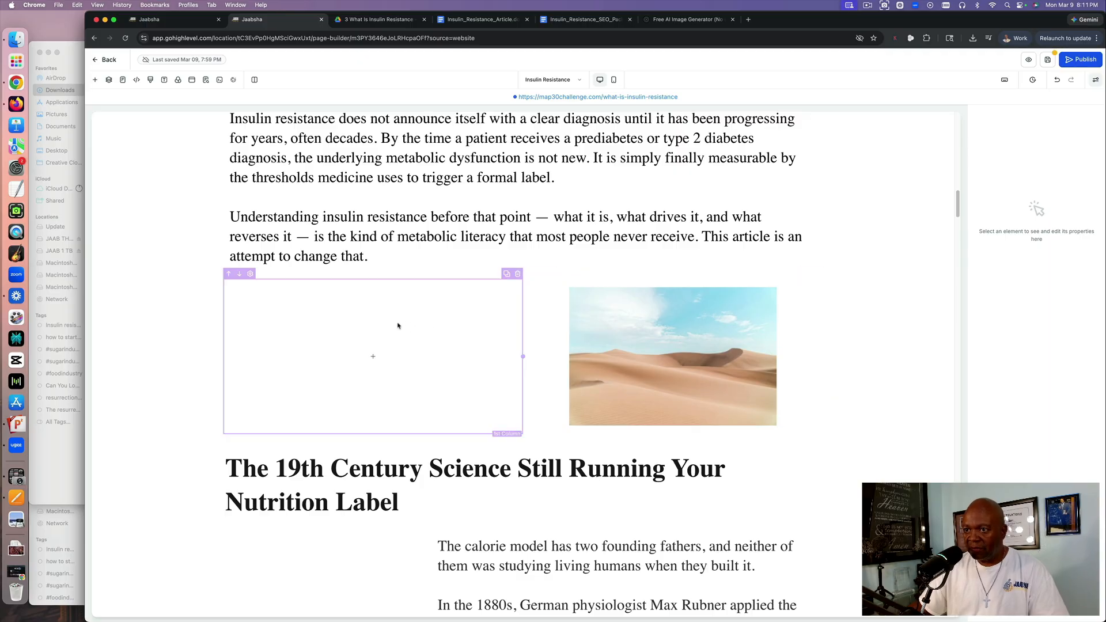
# Move the "What your doctor did not check" paragraph element into the first column, beside the placeholder image.
pyautogui.scroll(1, 452, 289)
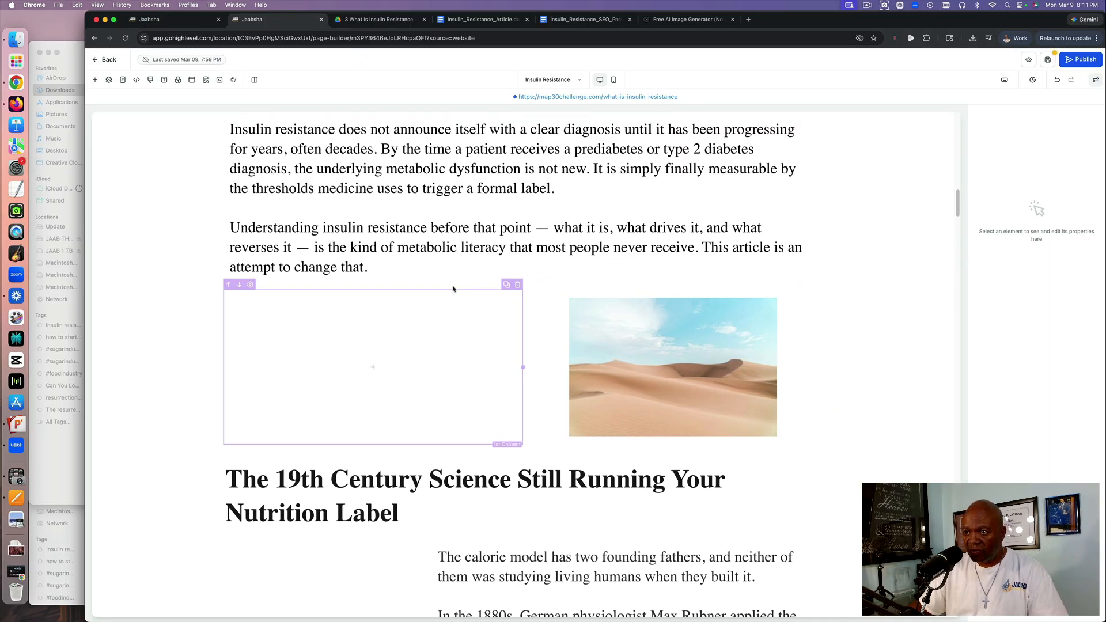
pyautogui.scroll(10, 413, 316)
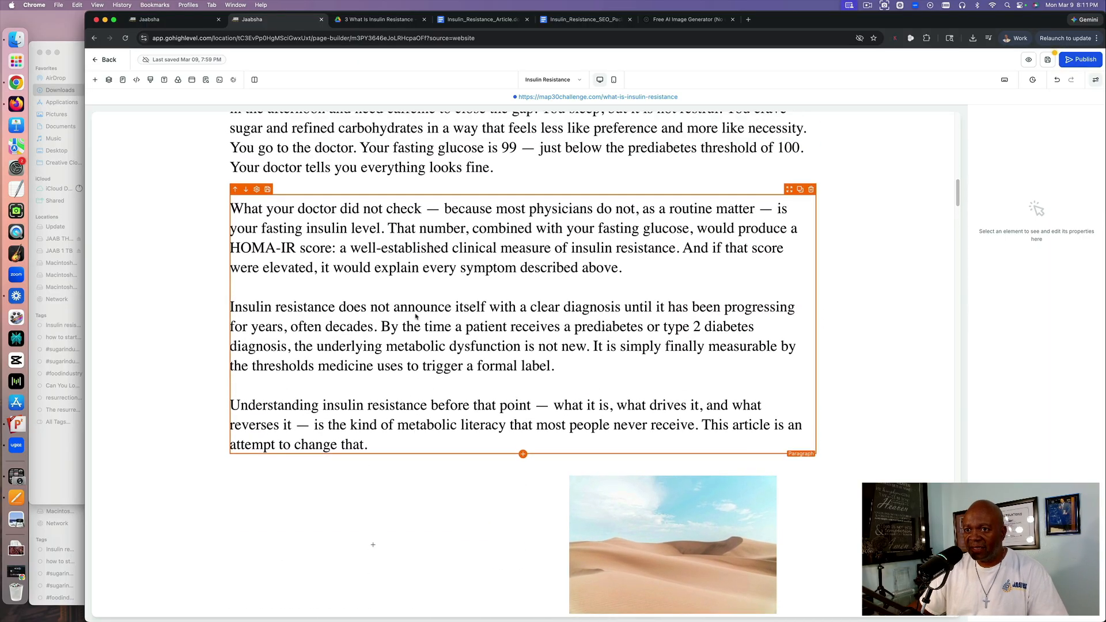
pyautogui.scroll(-10, 416, 317)
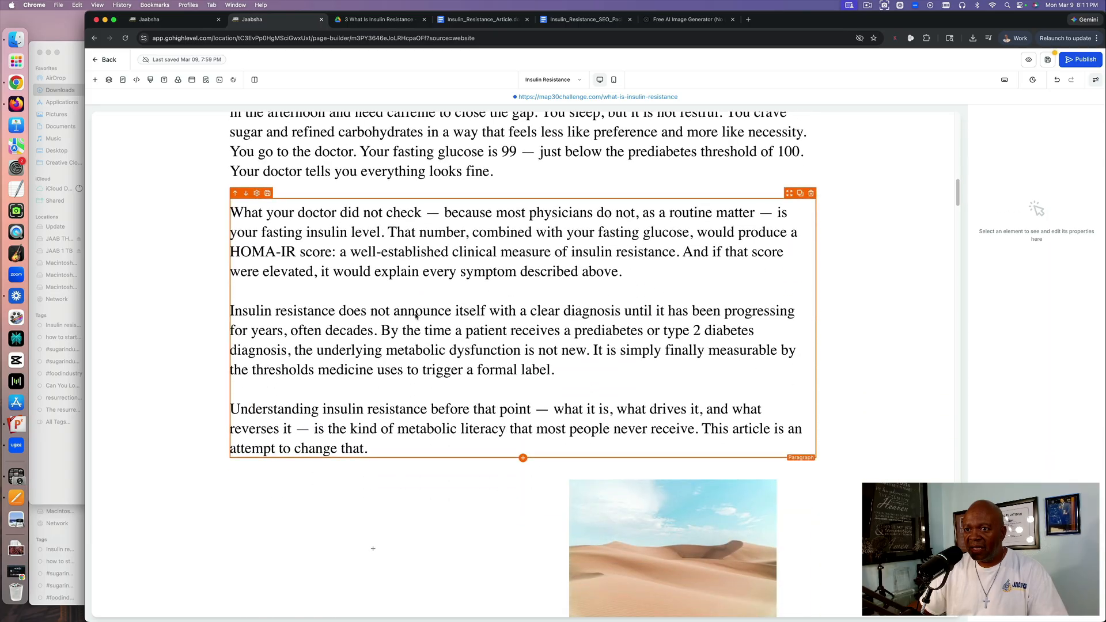
pyautogui.scroll(1, 415, 315)
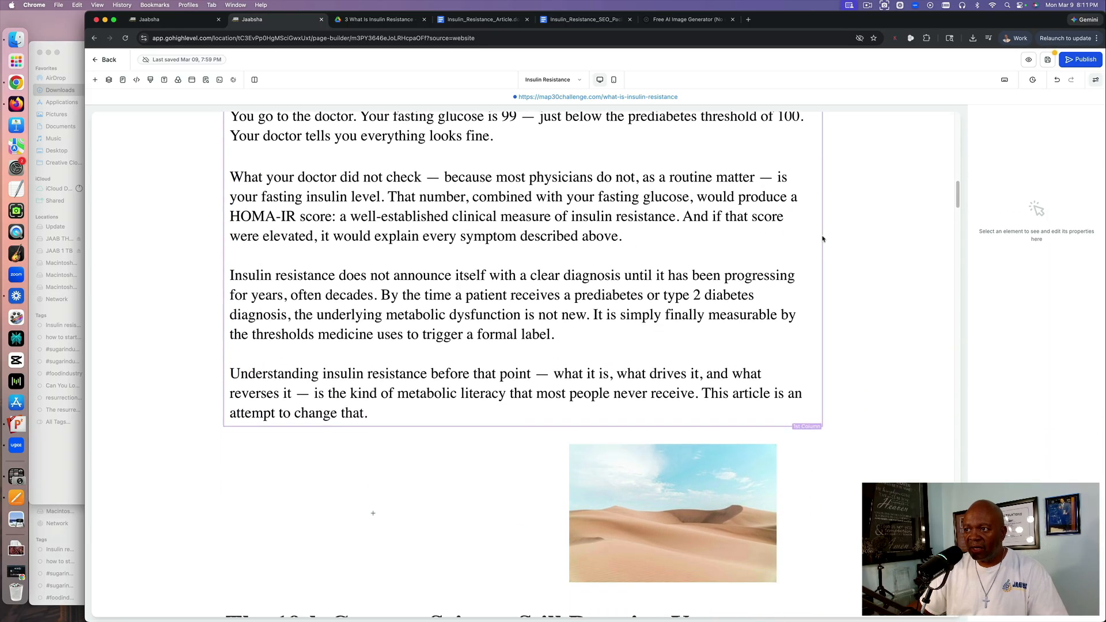
pyautogui.scroll(-2, 802, 165)
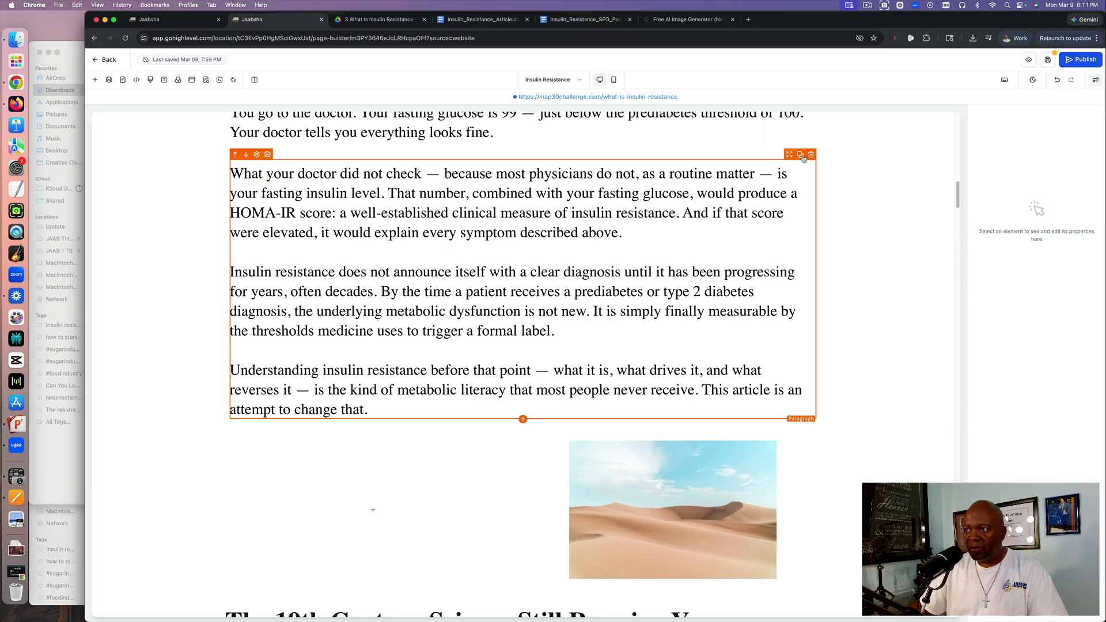
pyautogui.scroll(-1, 802, 158)
pyautogui.moveTo(792, 157); pyautogui.dragTo(485, 243)
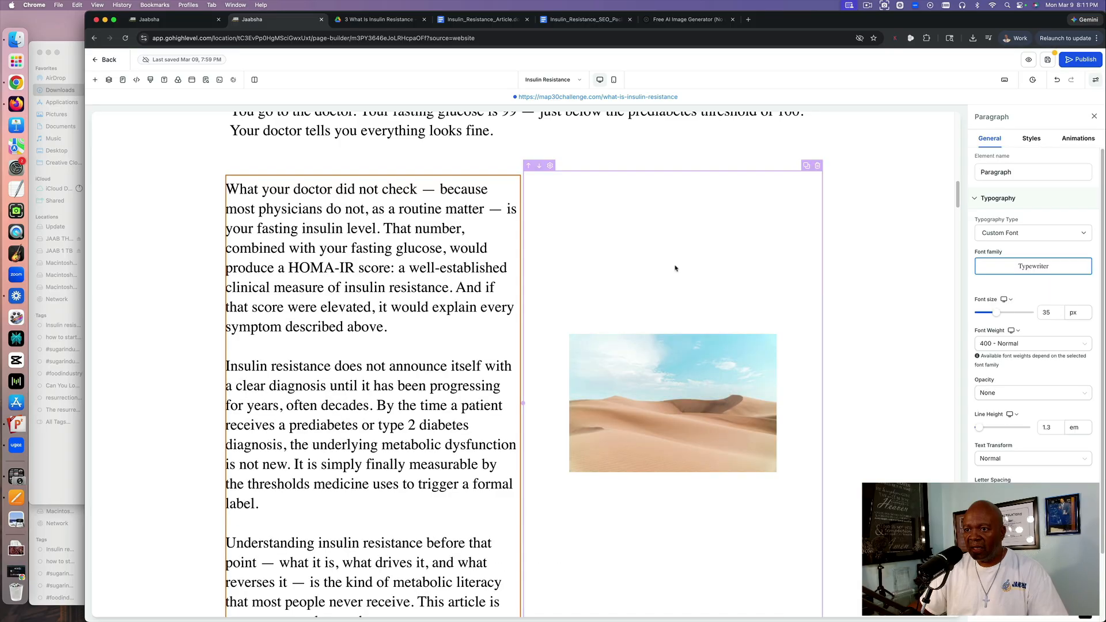
pyautogui.scroll(5, 675, 268)
pyautogui.scroll(3, 675, 267)
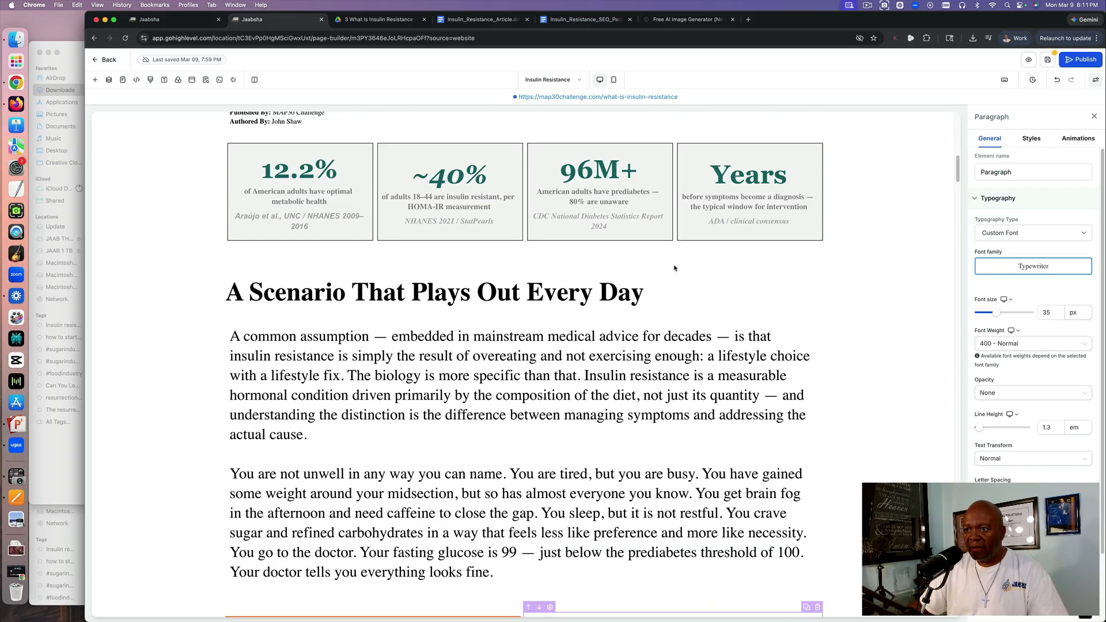
pyautogui.scroll(-7, 678, 264)
# Download 10.jpg, 11.jpg and 12.jpg from the Insulin Resistance folder in Google Drive and extract the downloaded archive in Finder.
pyautogui.click(727, 365)
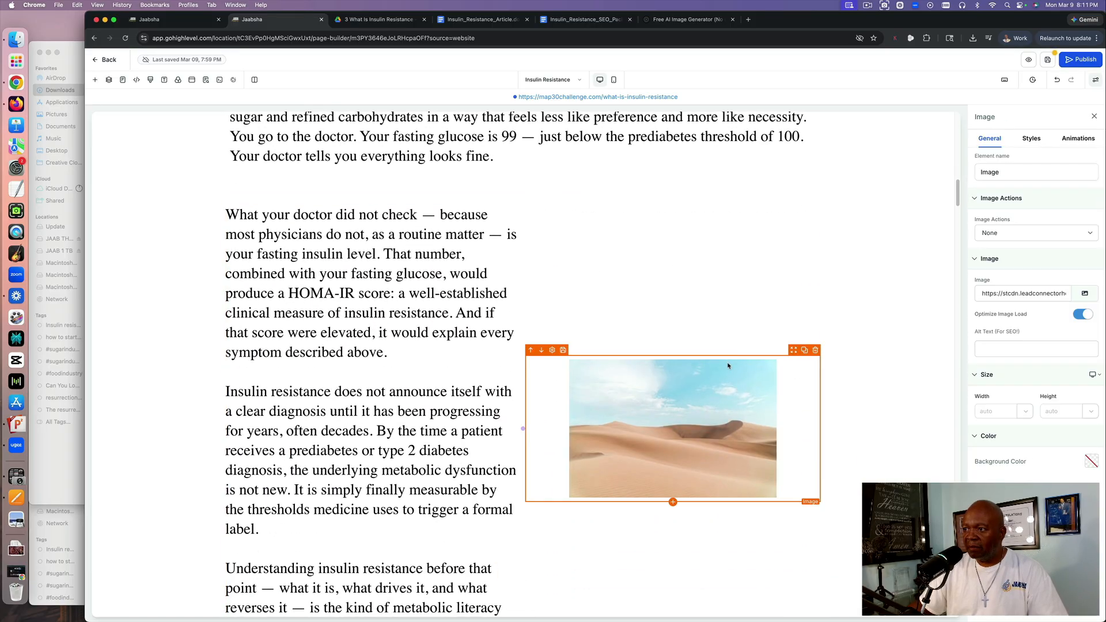
pyautogui.click(487, 20)
pyautogui.click(370, 20)
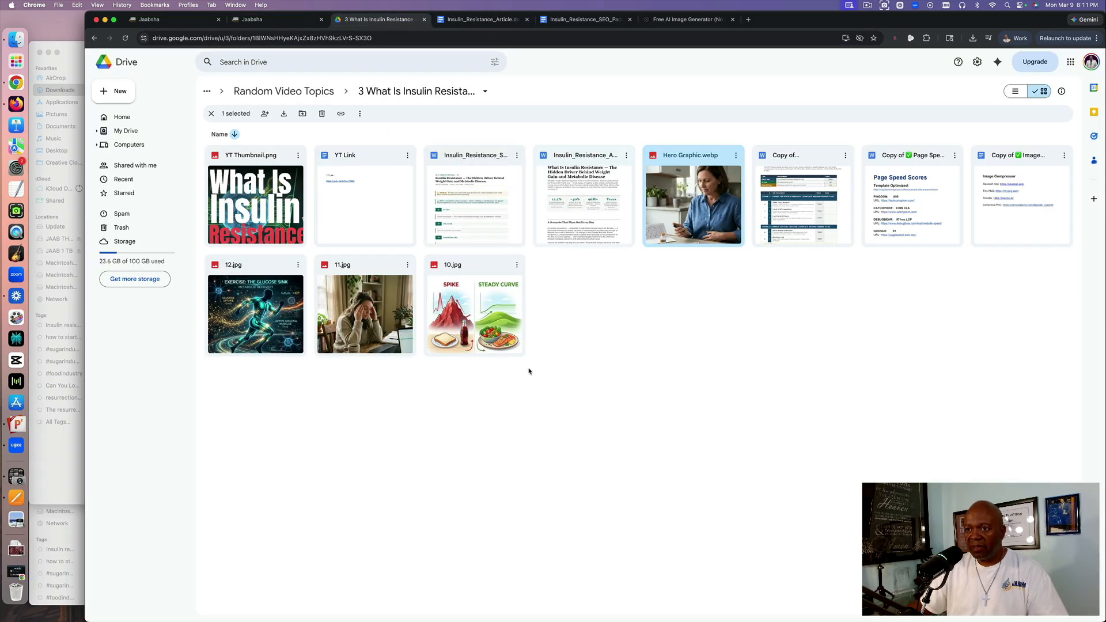
pyautogui.moveTo(549, 363); pyautogui.dragTo(247, 287)
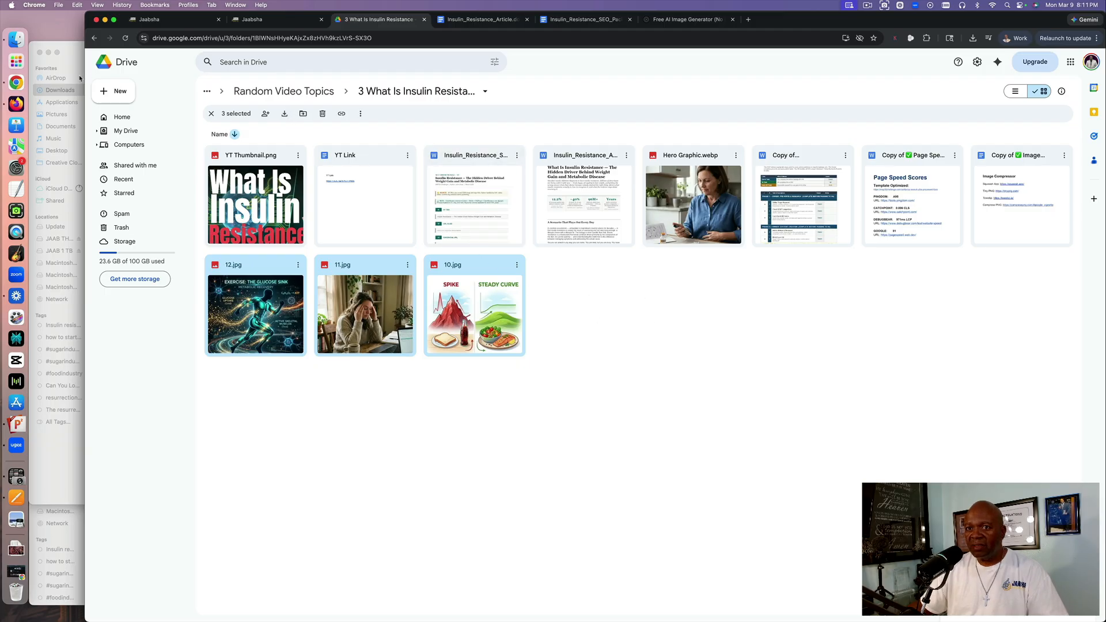
pyautogui.click(78, 58)
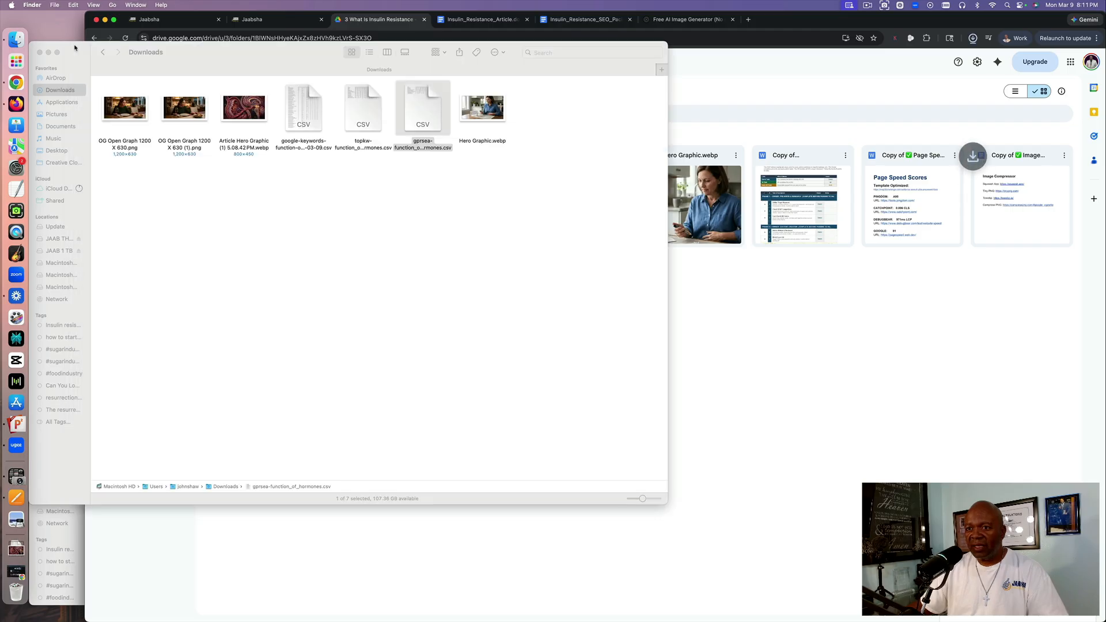
pyautogui.click(544, 122)
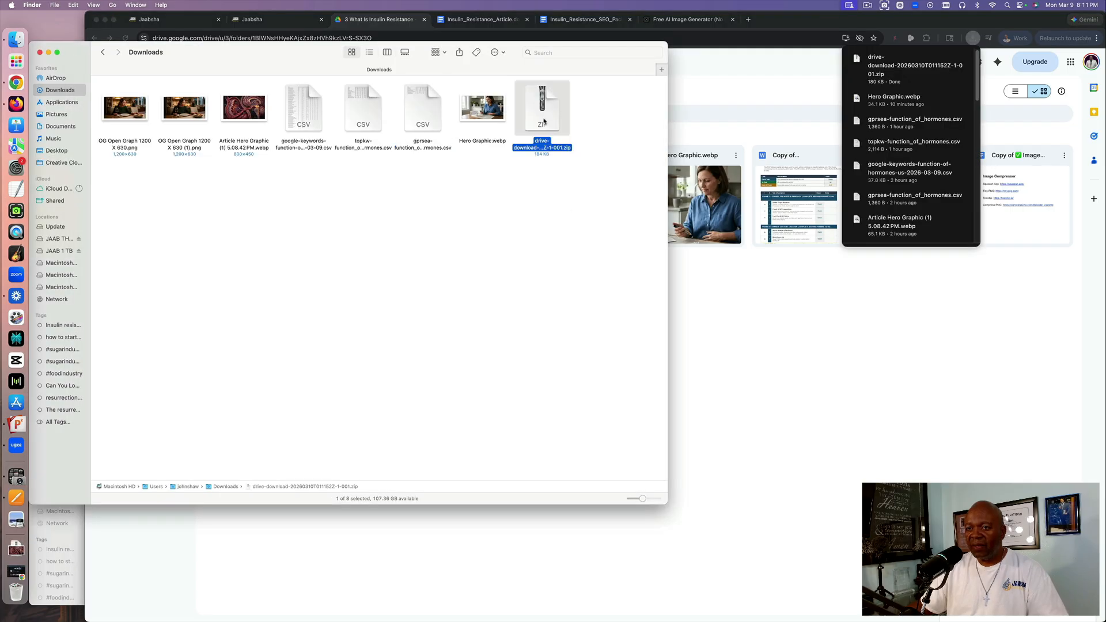
pyautogui.doubleClick(545, 122)
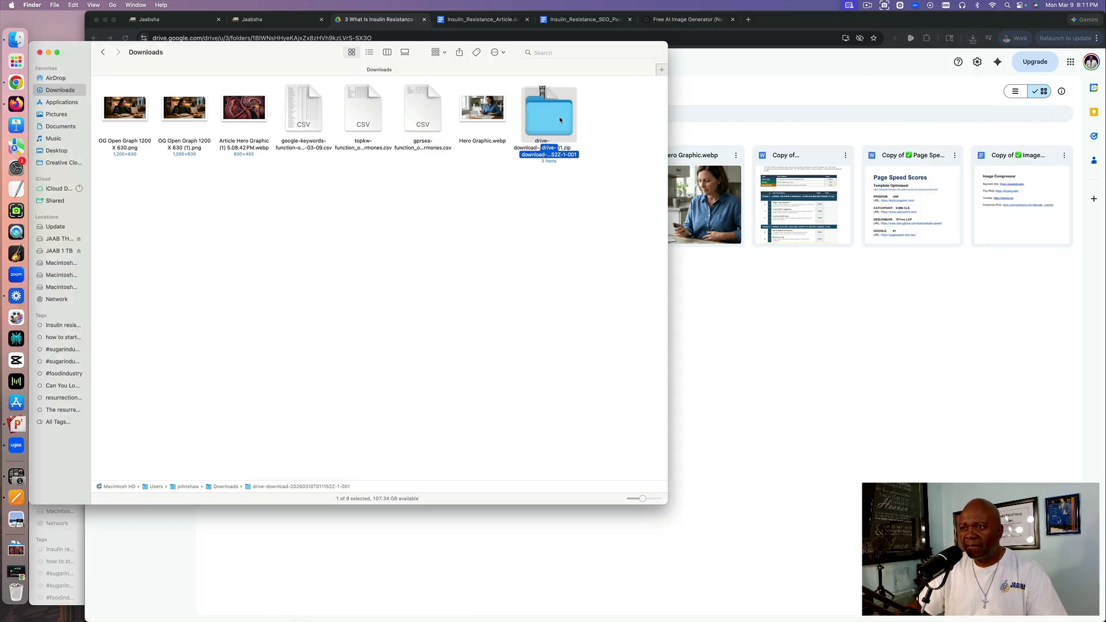
pyautogui.doubleClick(560, 120)
# Check the file information of 12.jpg and 11.jpg for their file size and dimensions.
pyautogui.rightClick(213, 106)
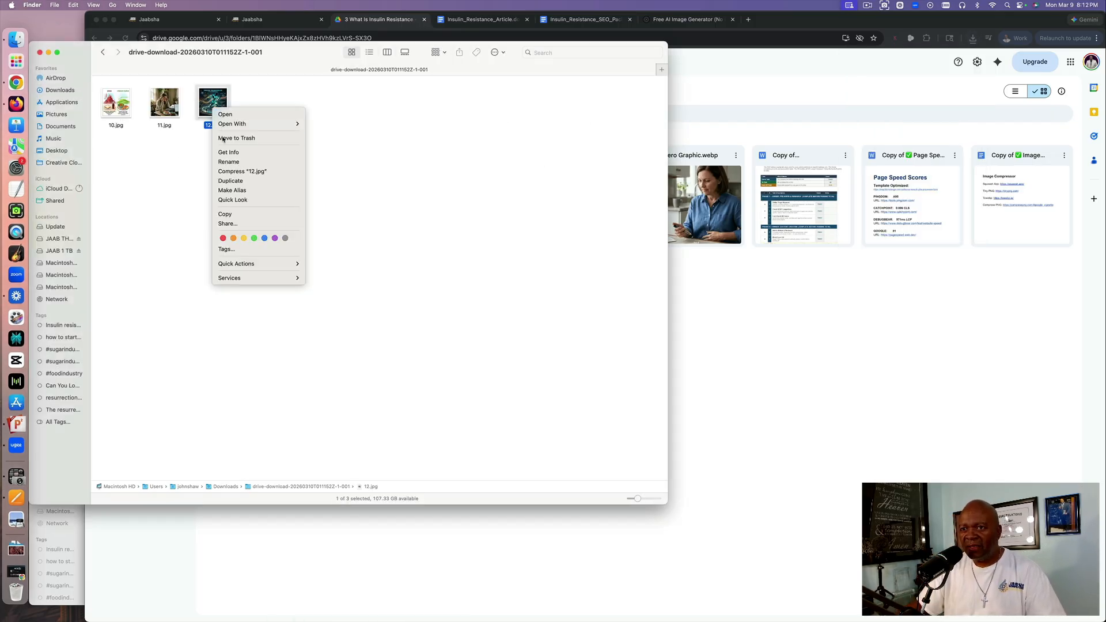
pyautogui.click(235, 155)
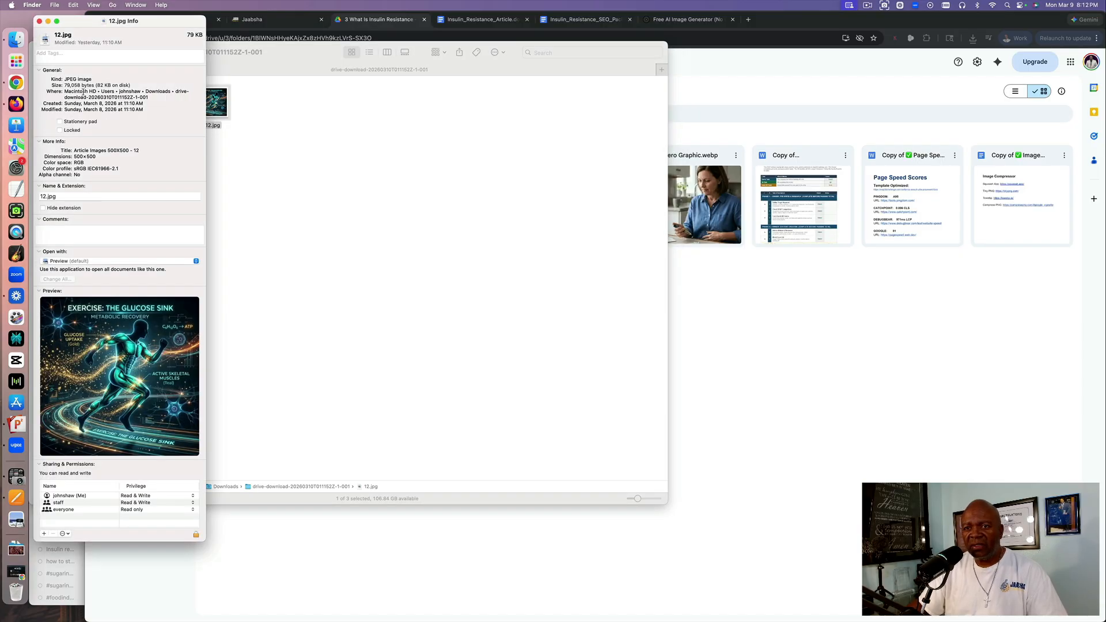
pyautogui.click(39, 21)
pyautogui.rightClick(161, 111)
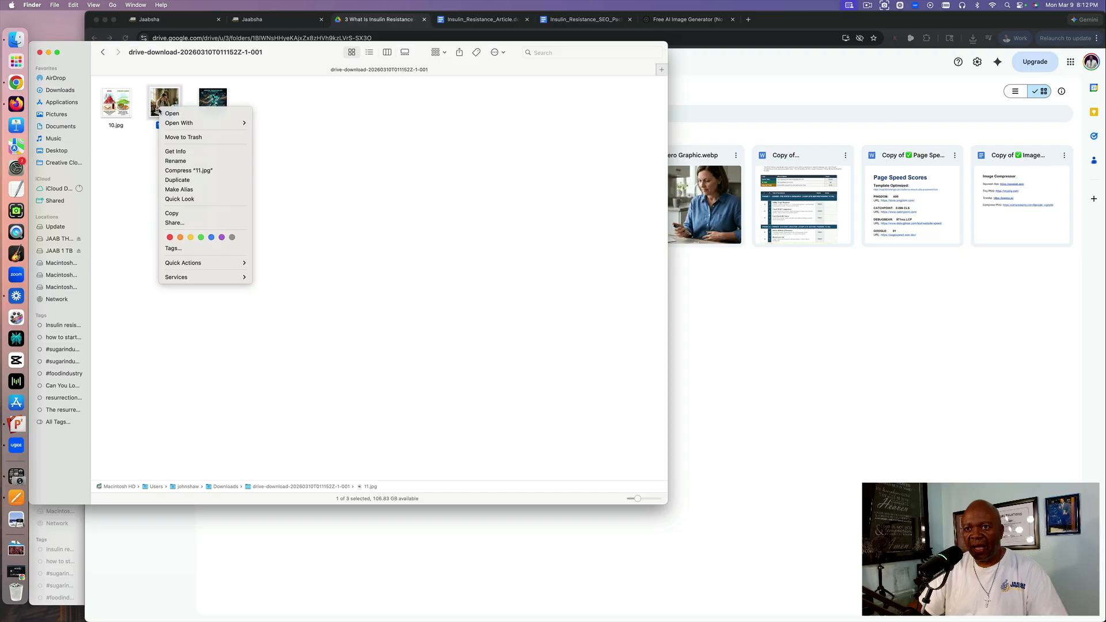
pyautogui.click(185, 152)
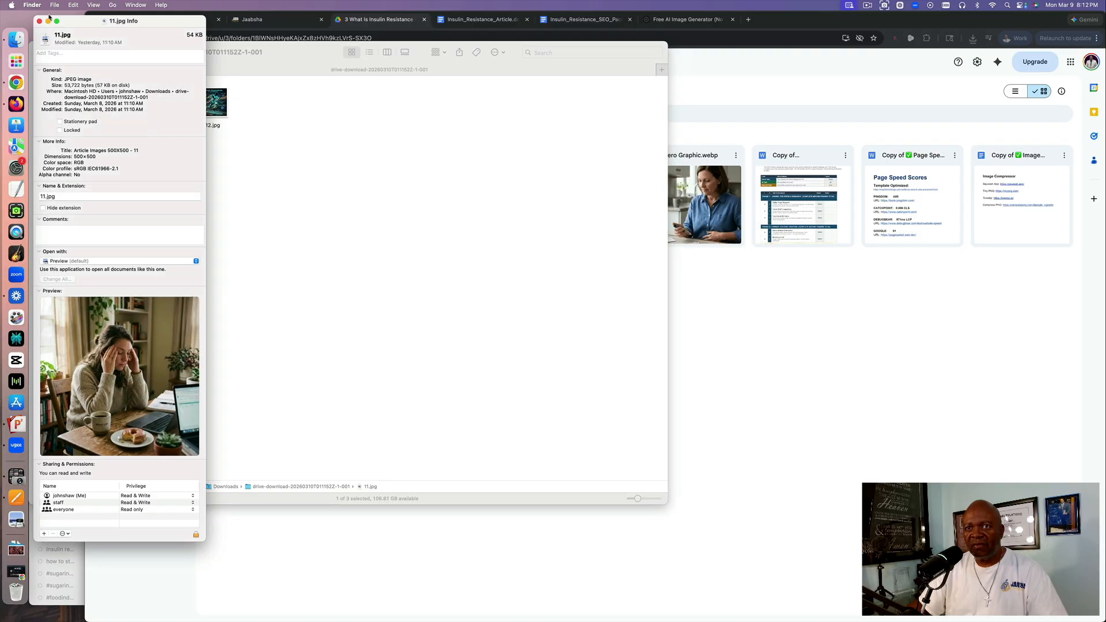
pyautogui.click(39, 22)
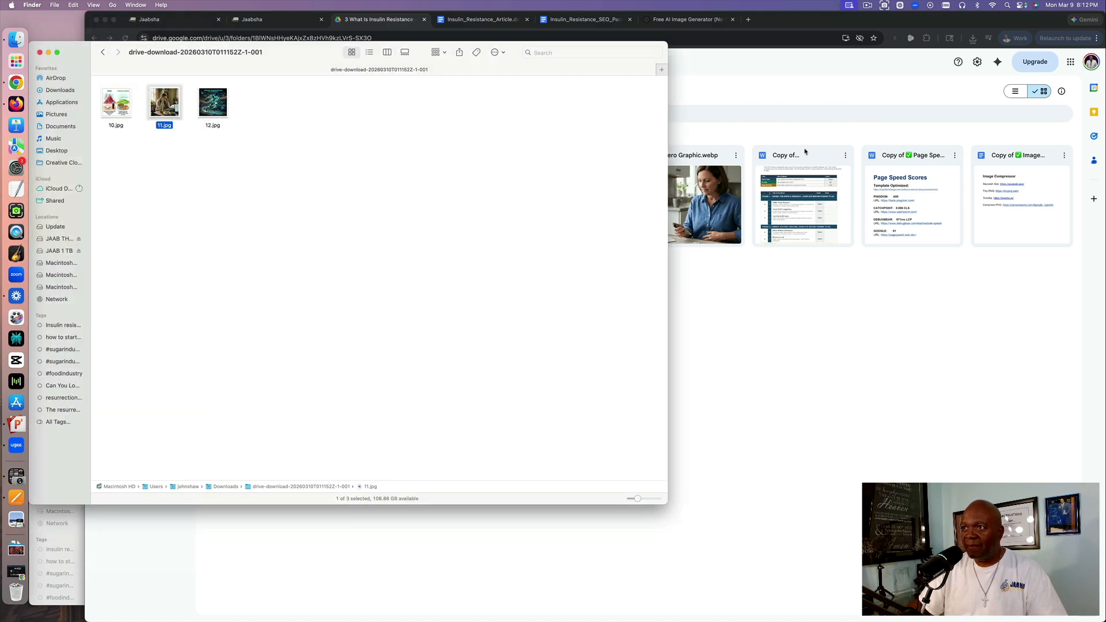
# Open Squoosh from the link in the Image Compressor document in Google Drive and load 12.jpg into it.
pyautogui.click(849, 321)
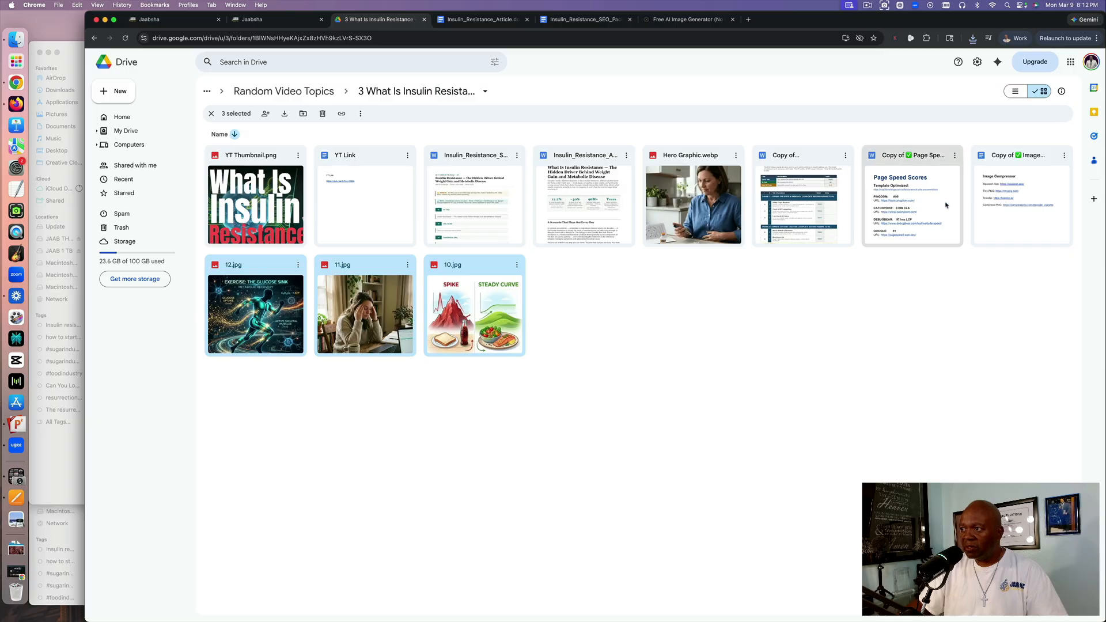
pyautogui.doubleClick(1015, 184)
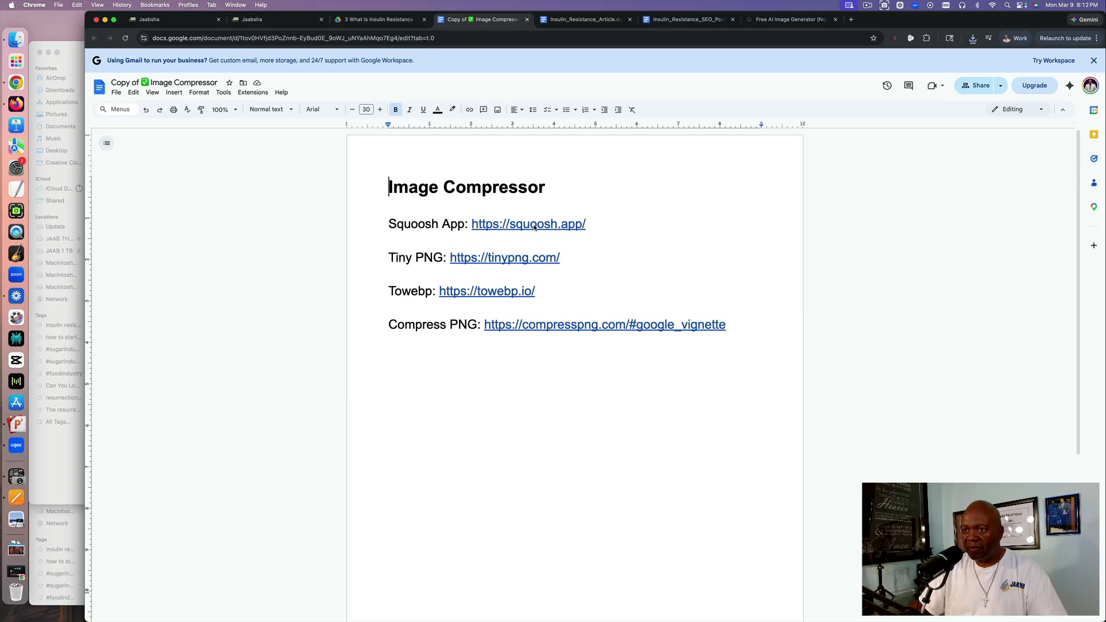
pyautogui.doubleClick(532, 226)
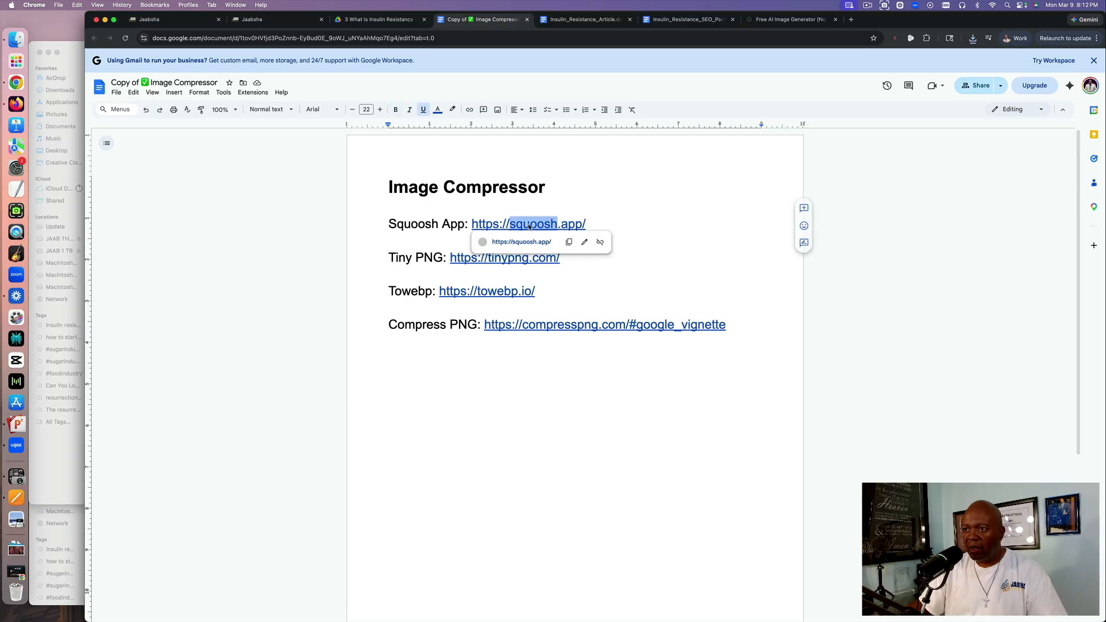
pyautogui.click(569, 233)
pyautogui.click(529, 229)
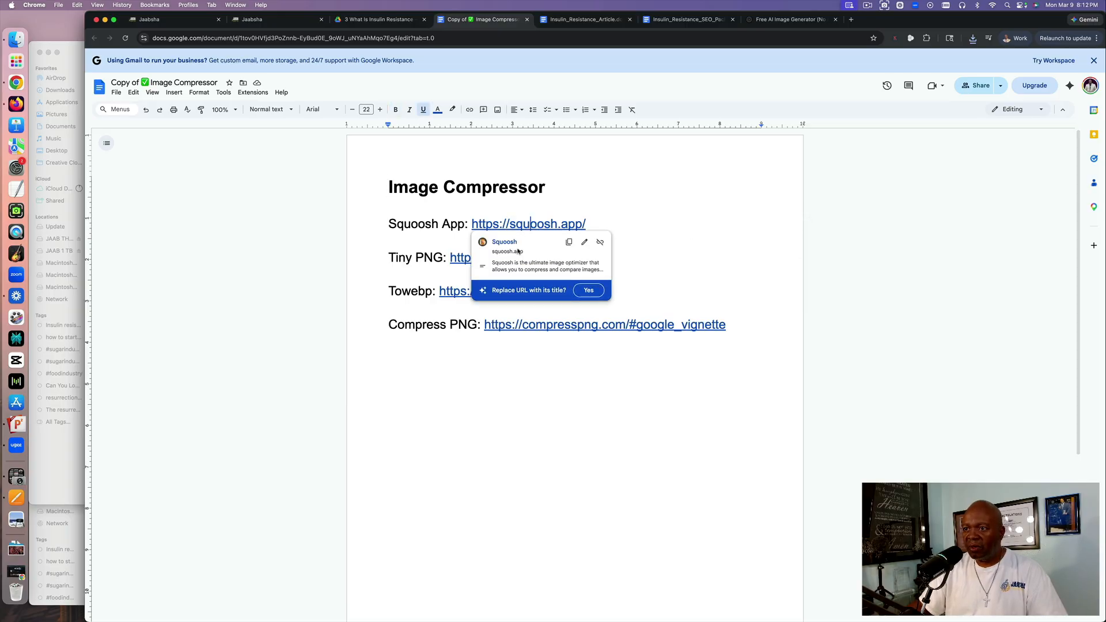
pyautogui.click(500, 241)
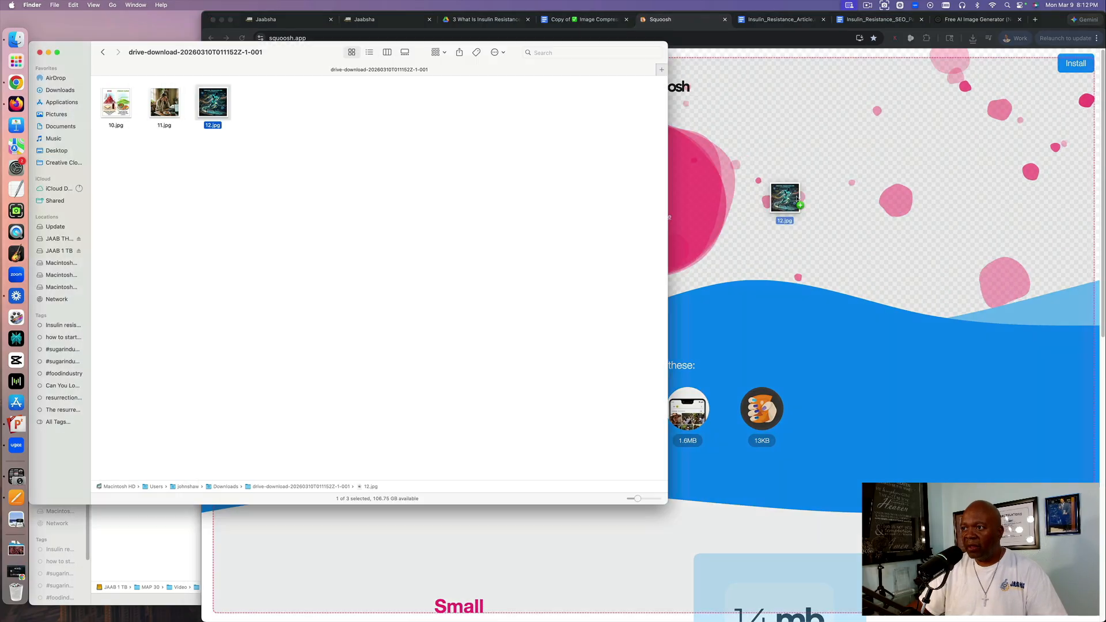
pyautogui.moveTo(797, 199); pyautogui.dragTo(797, 199)
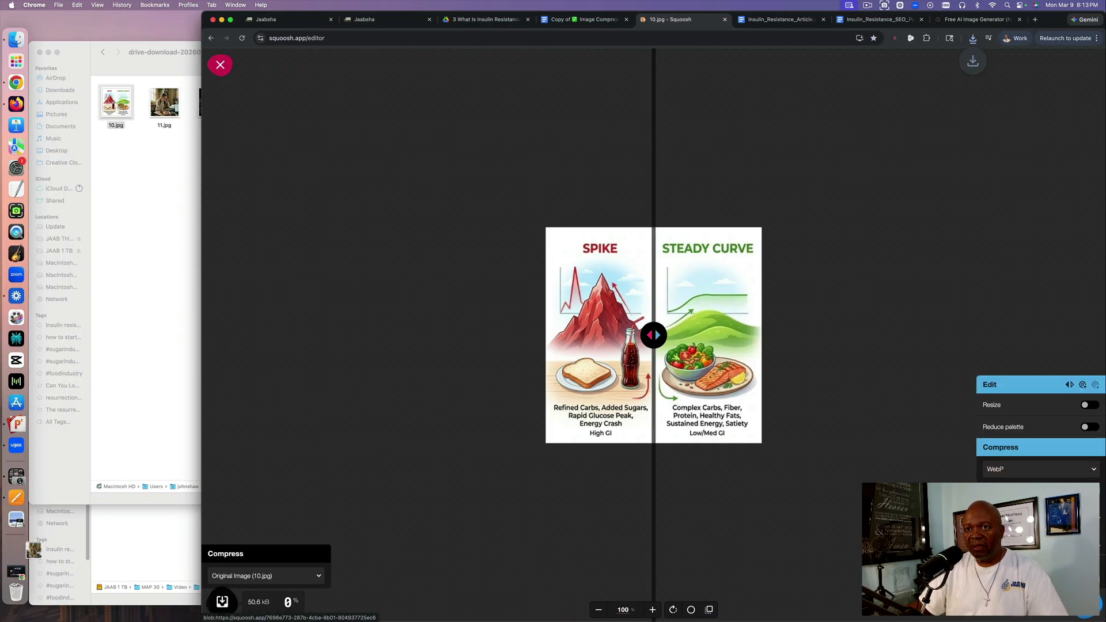
# Return to the page builder and set the font size of the italic intro paragraph under the main title to 35 px.
pyautogui.click(364, 20)
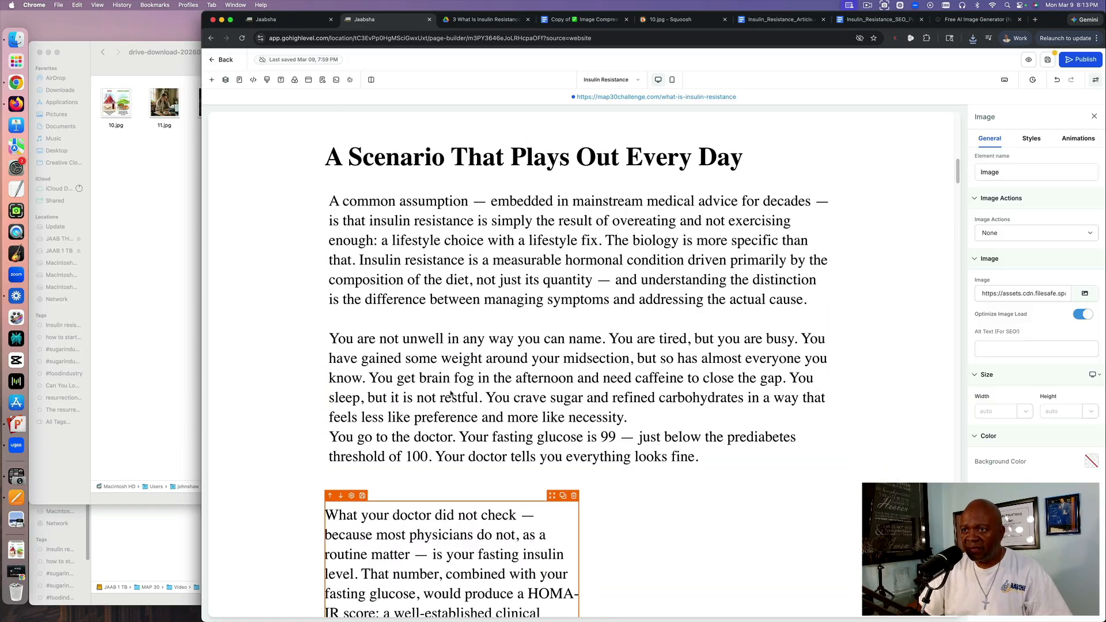
pyautogui.scroll(-8, 452, 394)
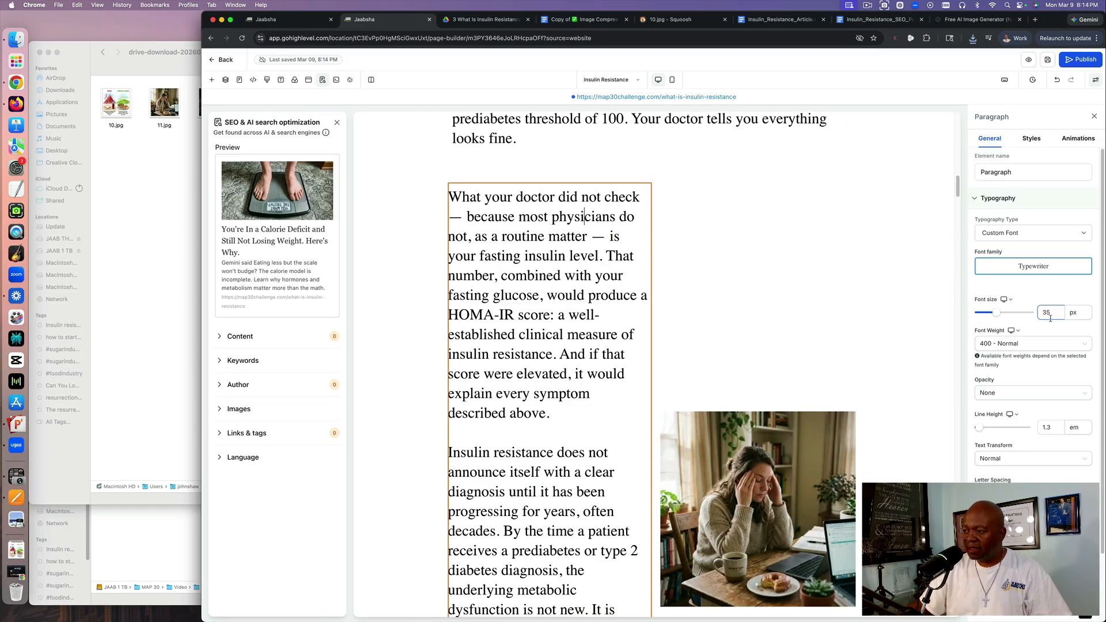
pyautogui.scroll(20, 653, 357)
pyautogui.click(654, 357)
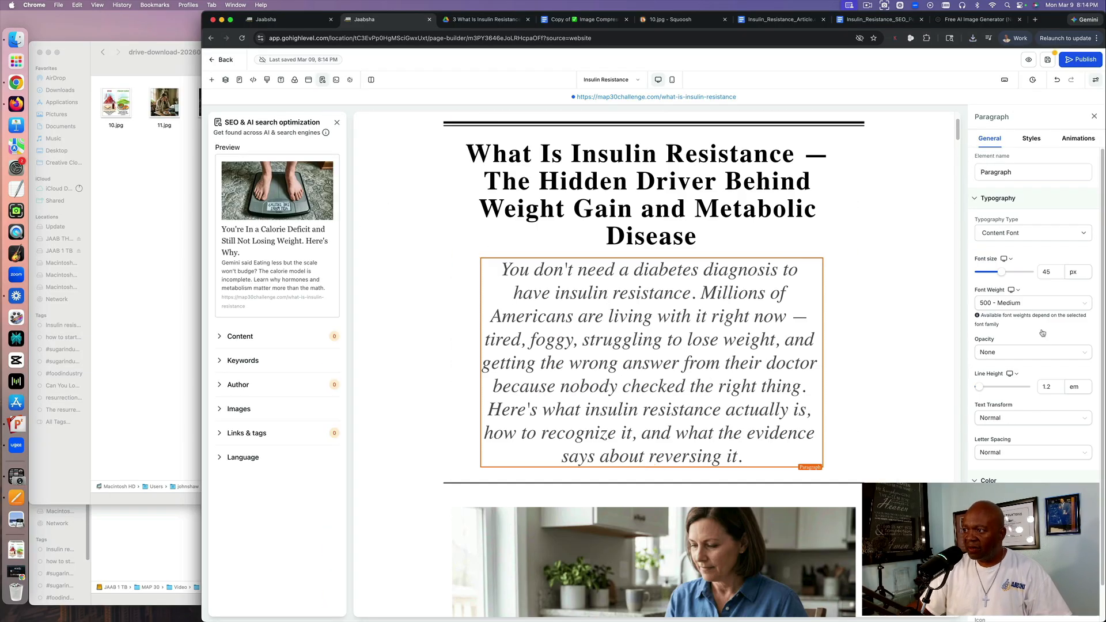
pyautogui.click(1050, 272)
pyautogui.press('BackSpace')
pyautogui.press('BackSpace')
pyautogui.write('35')
# Set the font size of the paragraph below "A Scenario That Plays Out Every Day" to 30 px.
pyautogui.scroll(-15, 654, 345)
pyautogui.click(653, 358)
pyautogui.click(1051, 312)
pyautogui.press('BackSpace')
pyautogui.write('0')
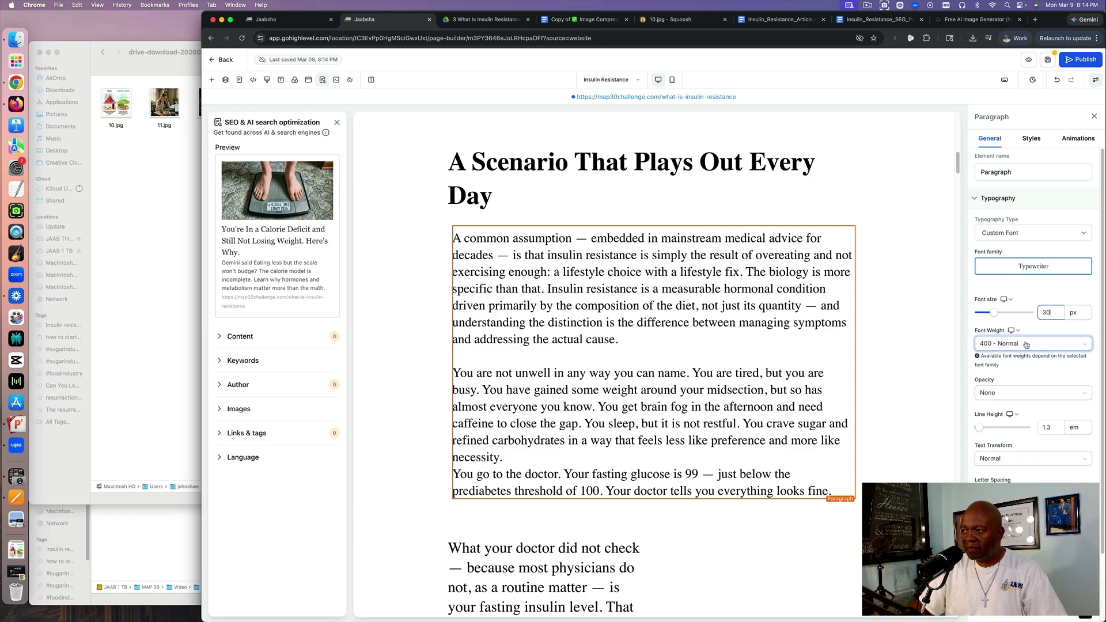
# Set the "What your doctor did not check" paragraph's font size to 30 px and publish the page.
pyautogui.scroll(-5, 637, 436)
pyautogui.click(637, 436)
pyautogui.click(1051, 313)
pyautogui.press('BackSpace')
pyautogui.write('0')
pyautogui.click(1088, 59)
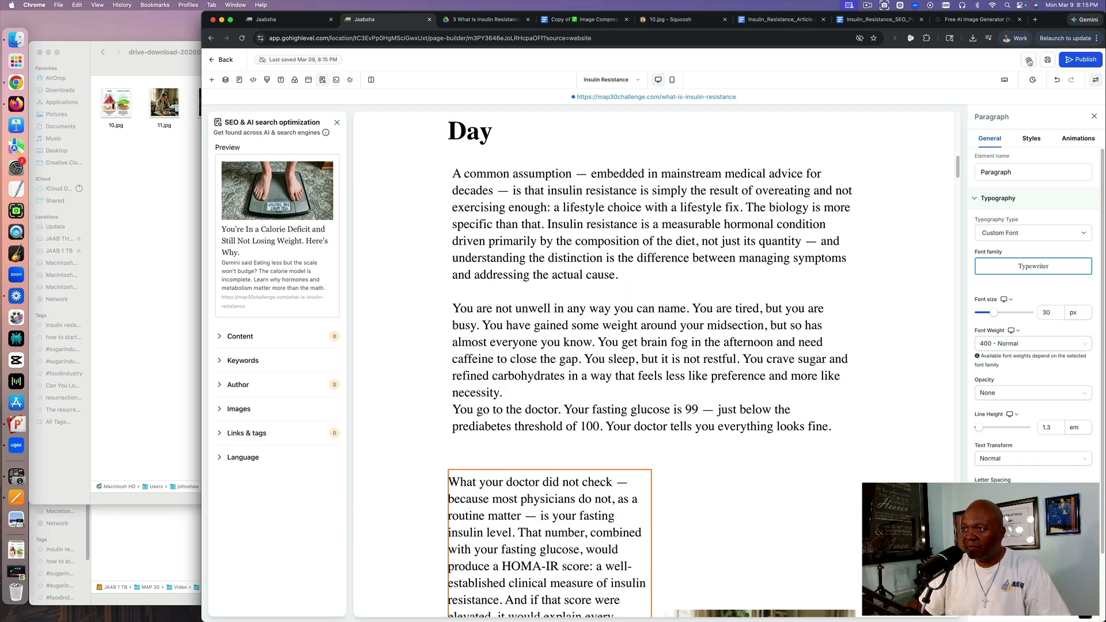
# Preview the published page to check the enlarged paragraphs down to the image section.
pyautogui.click(1029, 59)
pyautogui.scroll(-15, 609, 239)
pyautogui.scroll(5, 609, 239)
pyautogui.click(498, 19)
pyautogui.scroll(-8, 654, 398)
pyautogui.scroll(8, 653, 397)
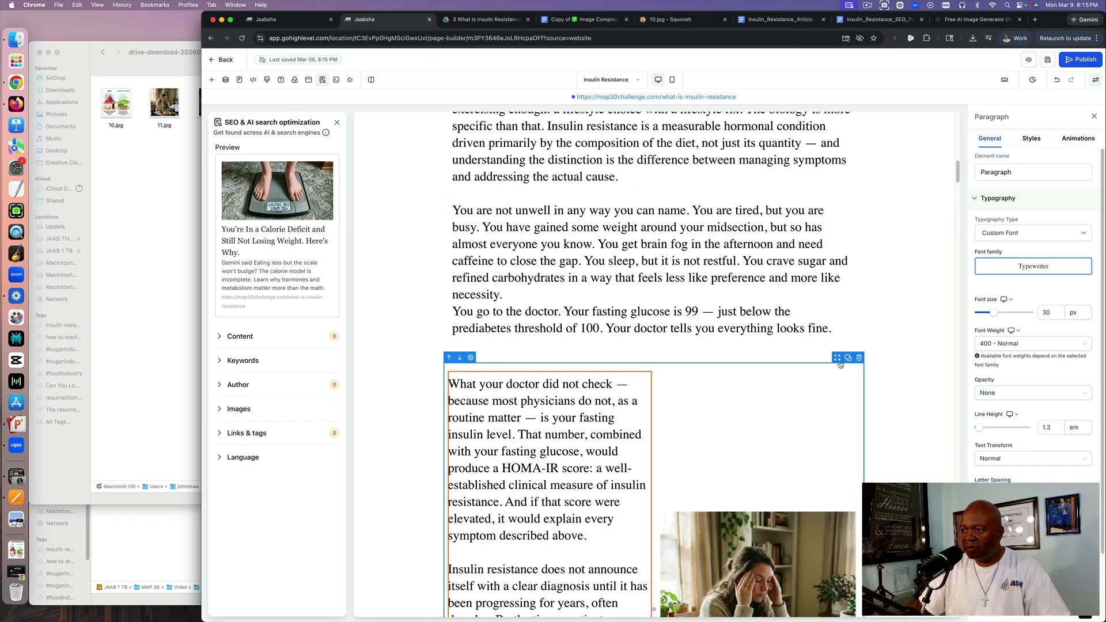
# Separate the "Understanding insulin resistance before that point" passage from the column text into a full-width paragraph below the image row, and preview the page.
pyautogui.click(841, 359)
pyautogui.moveTo(567, 385); pyautogui.dragTo(449, 300)
pyautogui.press('BackSpace')
pyautogui.click(852, 360)
pyautogui.moveTo(449, 394); pyautogui.dragTo(448, 192)
pyautogui.press('BackSpace')
pyautogui.scroll(5, 766, 377)
pyautogui.scroll(-1, 766, 377)
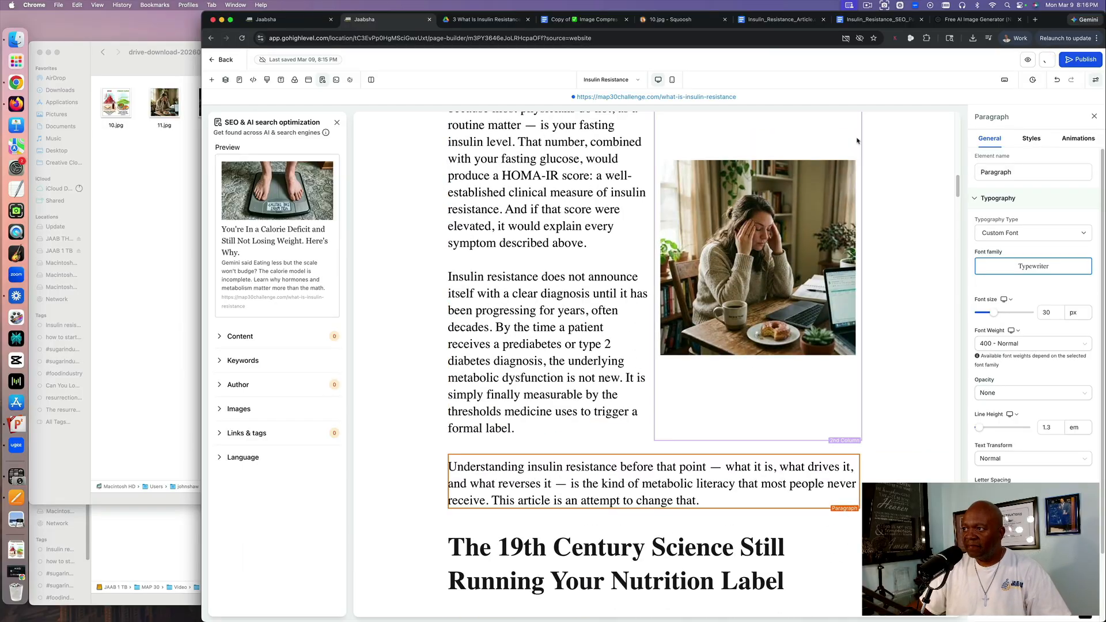
pyautogui.scroll(4, 836, 230)
pyautogui.click(1028, 60)
pyautogui.scroll(-10, 701, 180)
pyautogui.click(495, 19)
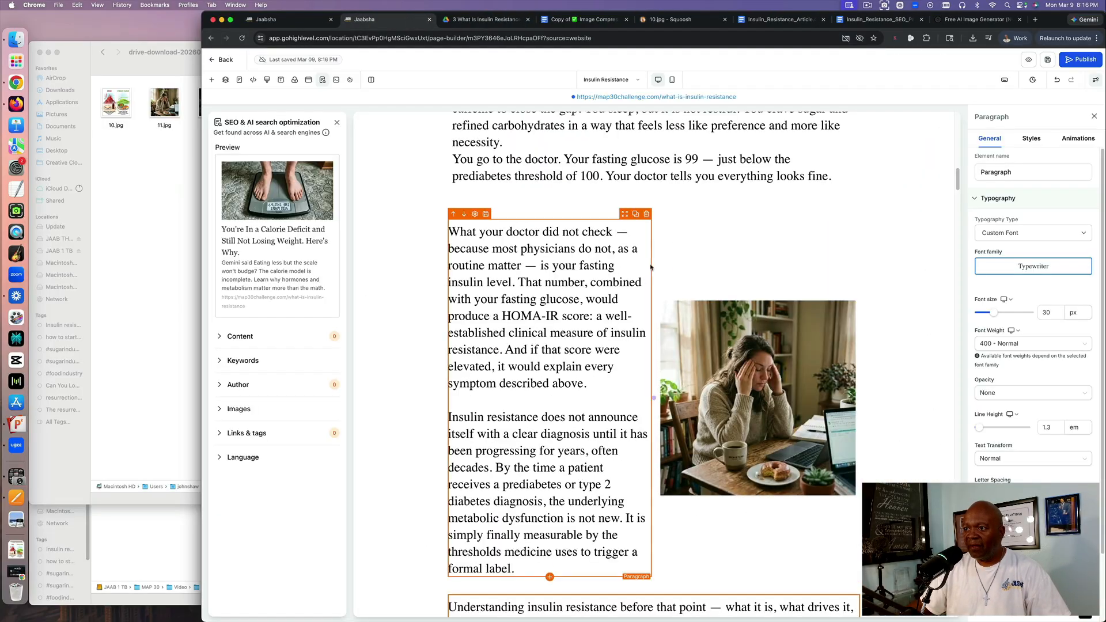
# Open the size settings of the image beside "What your doctor did not check", and publish and preview the page.
pyautogui.click(759, 386)
pyautogui.click(1028, 412)
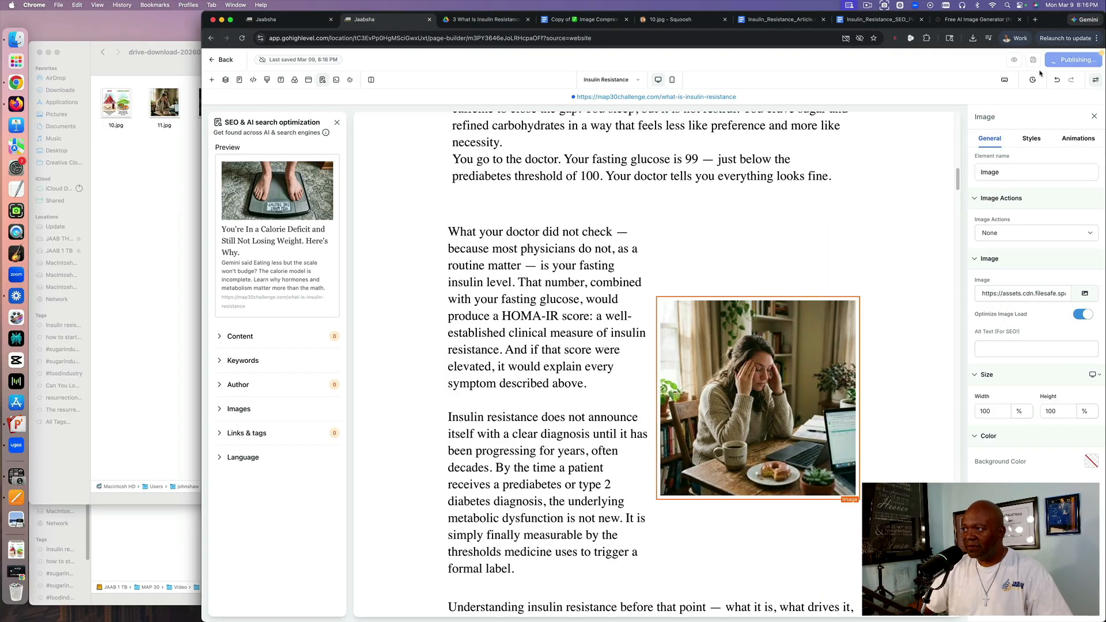
pyautogui.click(1029, 59)
pyautogui.scroll(-10, 652, 486)
pyautogui.click(495, 19)
# Move the "Understanding insulin resistance" paragraph into the column beside the image and give the paragraph above it a 20 px bottom margin.
pyautogui.moveTo(456, 472); pyautogui.dragTo(588, 459)
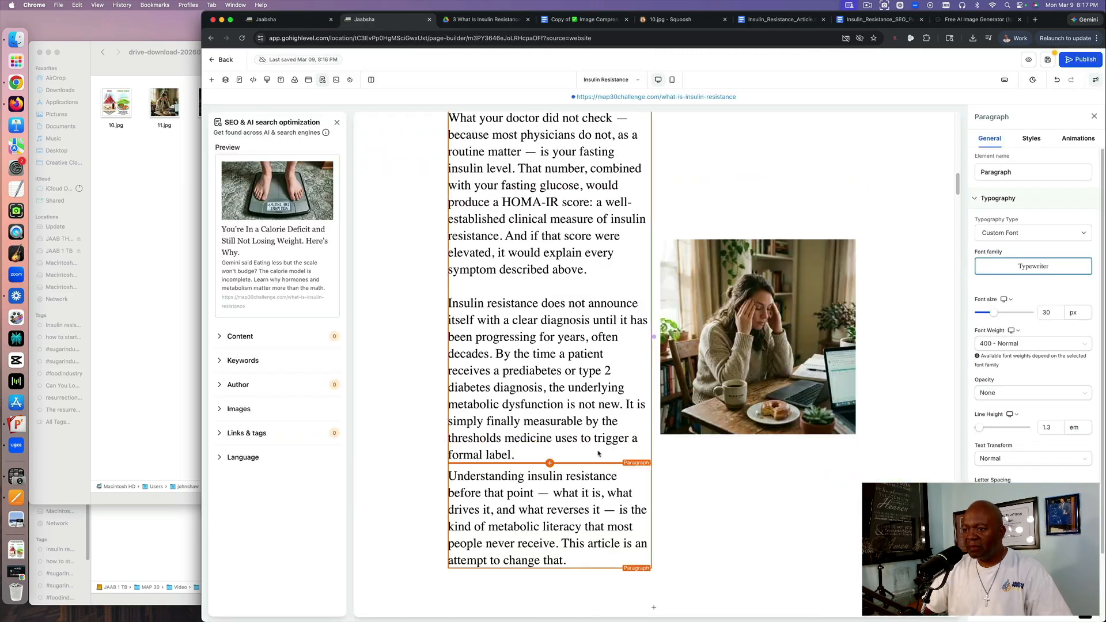
pyautogui.click(598, 454)
pyautogui.click(1032, 138)
pyautogui.click(1035, 433)
pyautogui.moveTo(1005, 454); pyautogui.dragTo(1013, 457)
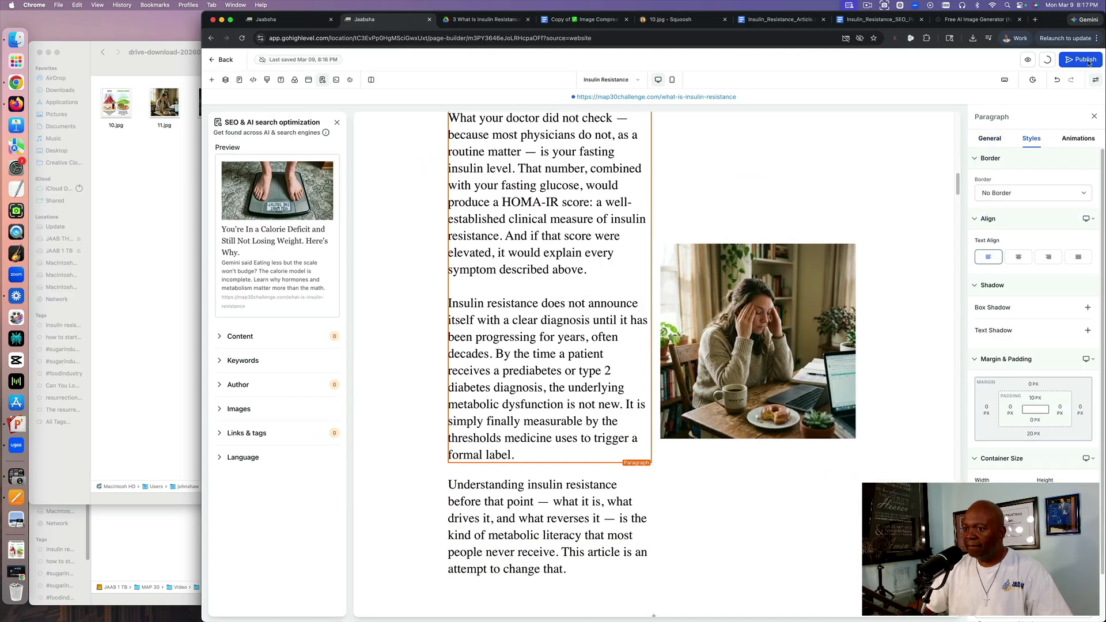
pyautogui.click(1029, 60)
pyautogui.moveTo(200, 275); pyautogui.dragTo(192, 268)
pyautogui.click(490, 20)
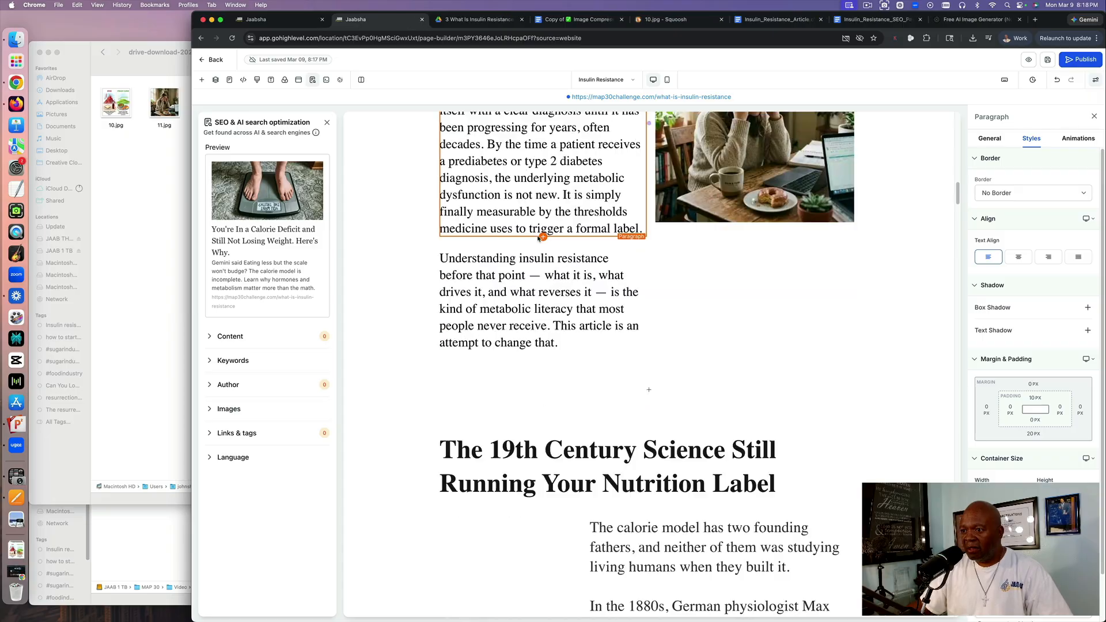
# Replace the heading "The 19th Century Science Still Running Your Nutrition Label" with "What Insulin Resistance Actually Is" copied from the Insulin_Resistance_Article document.
pyautogui.scroll(-2, 647, 311)
pyautogui.click(579, 20)
pyautogui.click(778, 20)
pyautogui.scroll(-3, 654, 221)
pyautogui.moveTo(358, 357); pyautogui.dragTo(716, 358)
pyautogui.press('super+c')
pyautogui.click(363, 20)
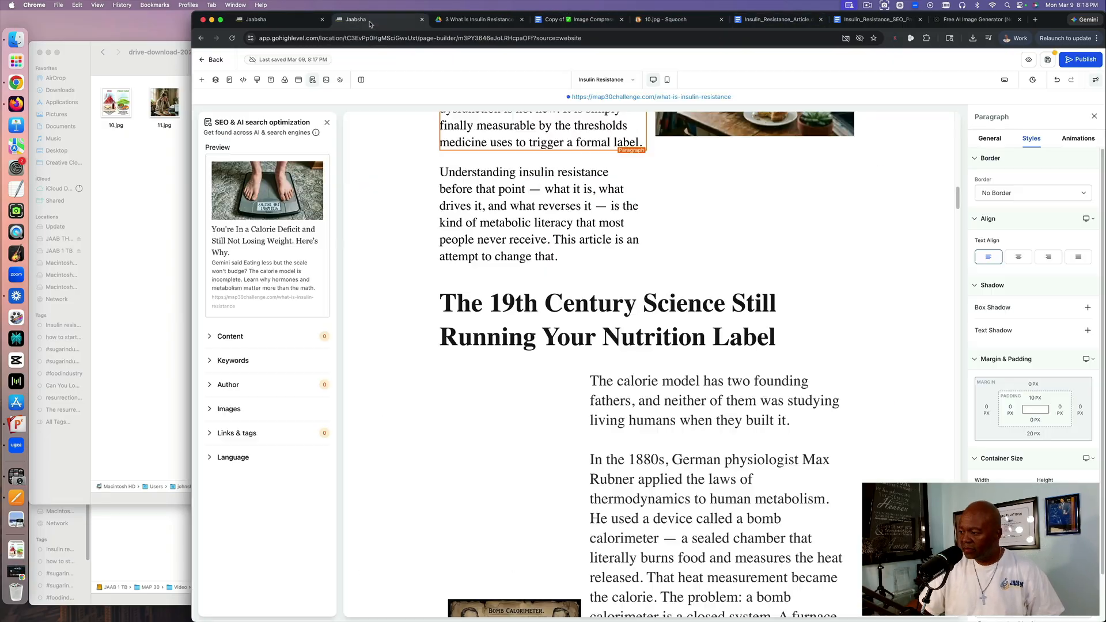
pyautogui.moveTo(441, 300); pyautogui.dragTo(790, 342)
pyautogui.press('super+v')
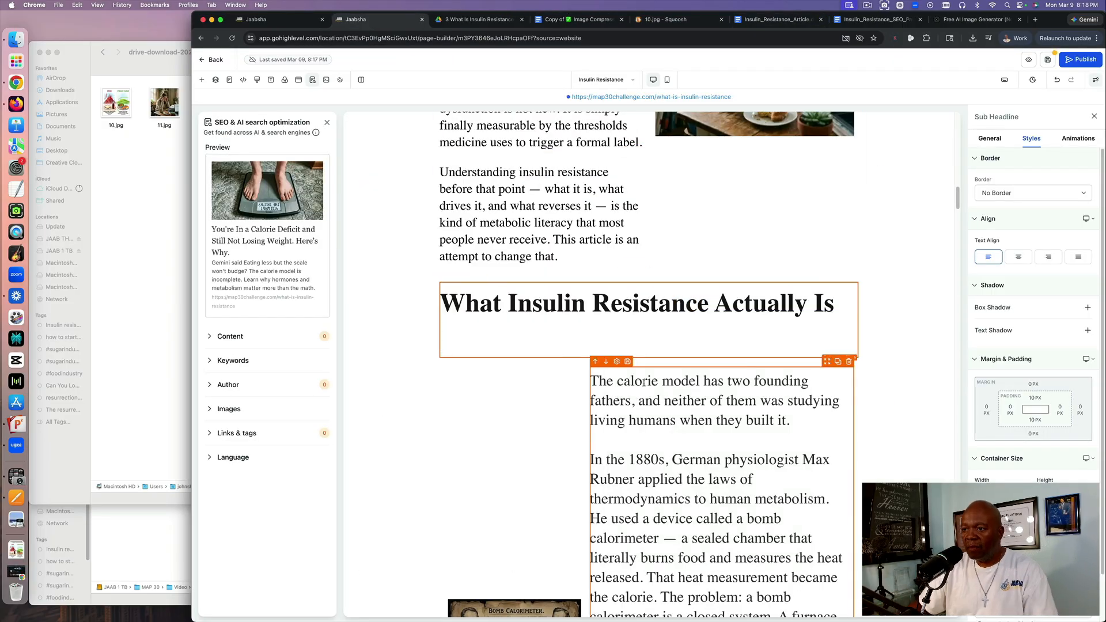
pyautogui.press('BackSpace')
# Replace the paragraph below "What Insulin Resistance Actually Is" with the three body paragraphs from that section of the article document.
pyautogui.moveTo(777, 20); pyautogui.dragTo(579, 20)
pyautogui.moveTo(358, 269); pyautogui.dragTo(722, 499)
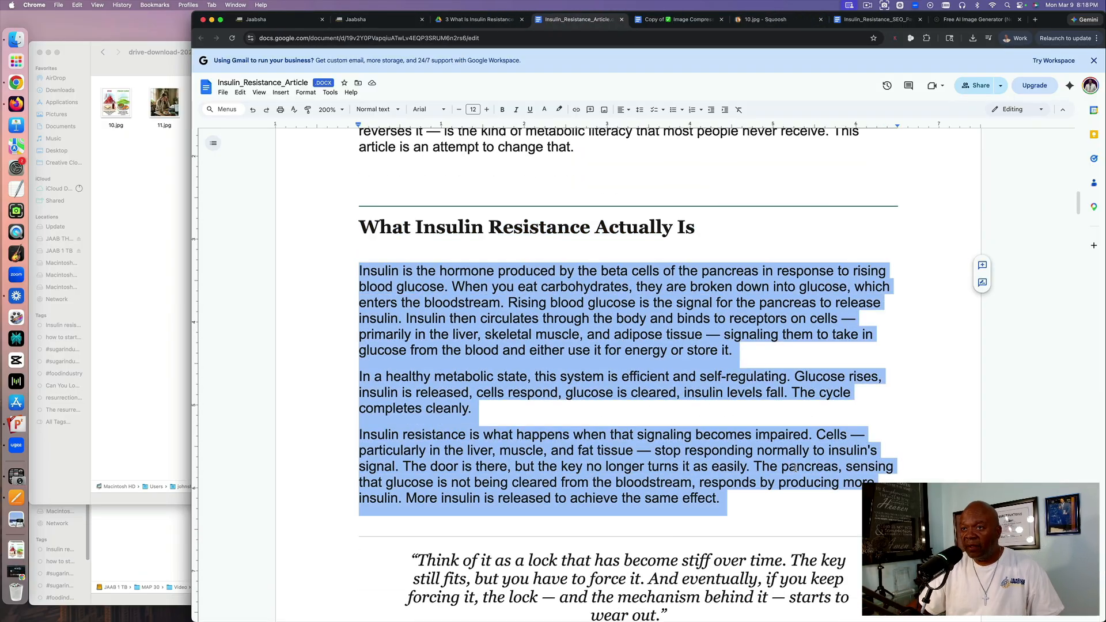
pyautogui.press('super+c')
pyautogui.click(363, 20)
pyautogui.click(699, 465)
pyautogui.press('super+a')
pyautogui.press('super+v')
# Delete the column holding the Bomb Calorimeter image so the "What Insulin Resistance Actually Is" text spans the full width.
pyautogui.scroll(4, 675, 411)
pyautogui.scroll(-3, 720, 410)
pyautogui.click(848, 349)
pyautogui.click(515, 230)
pyautogui.scroll(8, 515, 231)
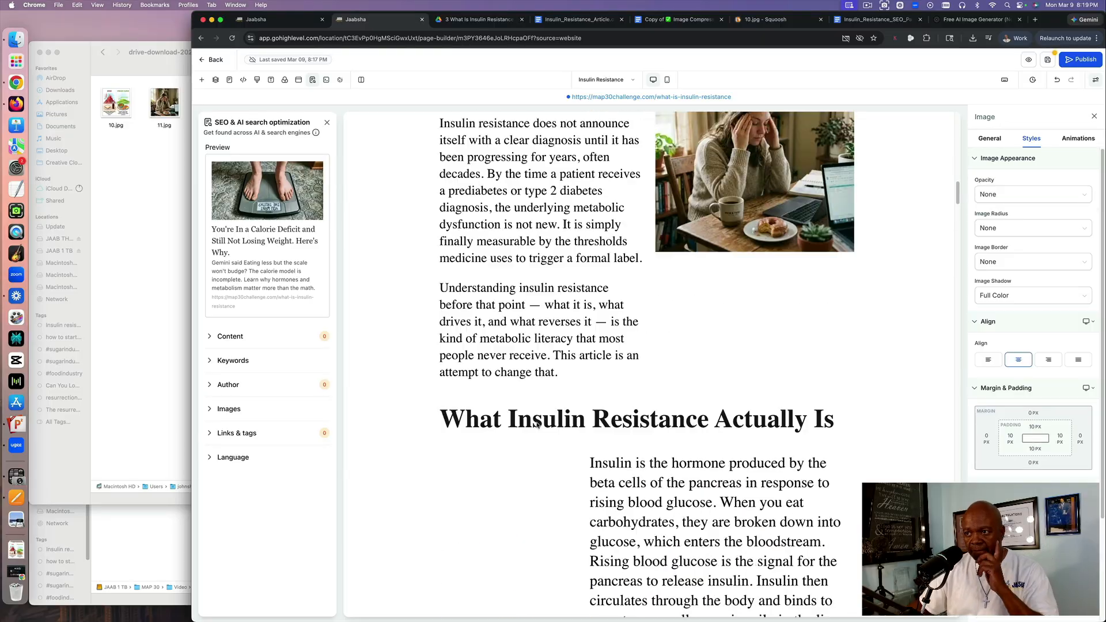
pyautogui.scroll(-3, 553, 299)
pyautogui.click(580, 274)
pyautogui.scroll(-2, 580, 276)
# Insert one blank line before "Insulin then circulates" and one before "In a healthy metabolic state", and save the page.
pyautogui.click(804, 250)
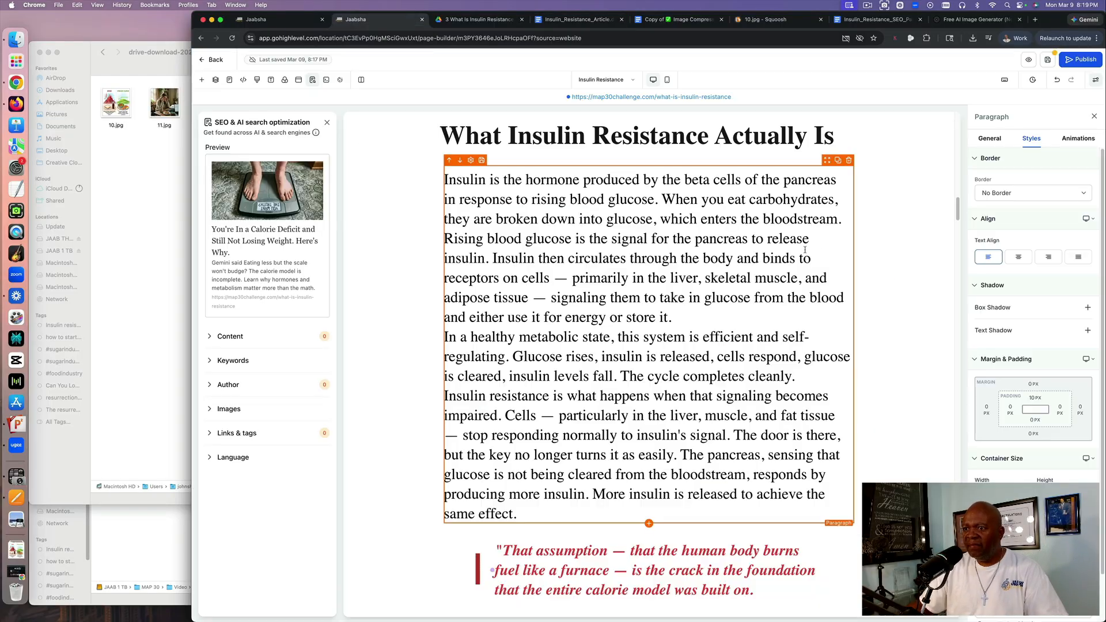
pyautogui.press('Return')
pyautogui.press('Return')
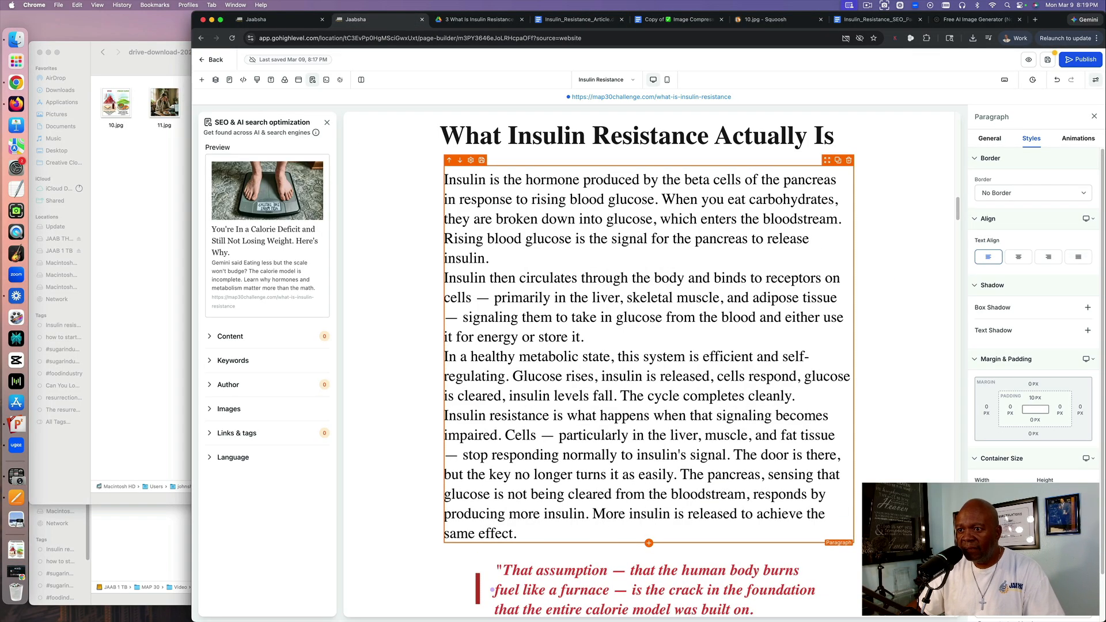
pyautogui.press('Return')
pyautogui.press('Return')
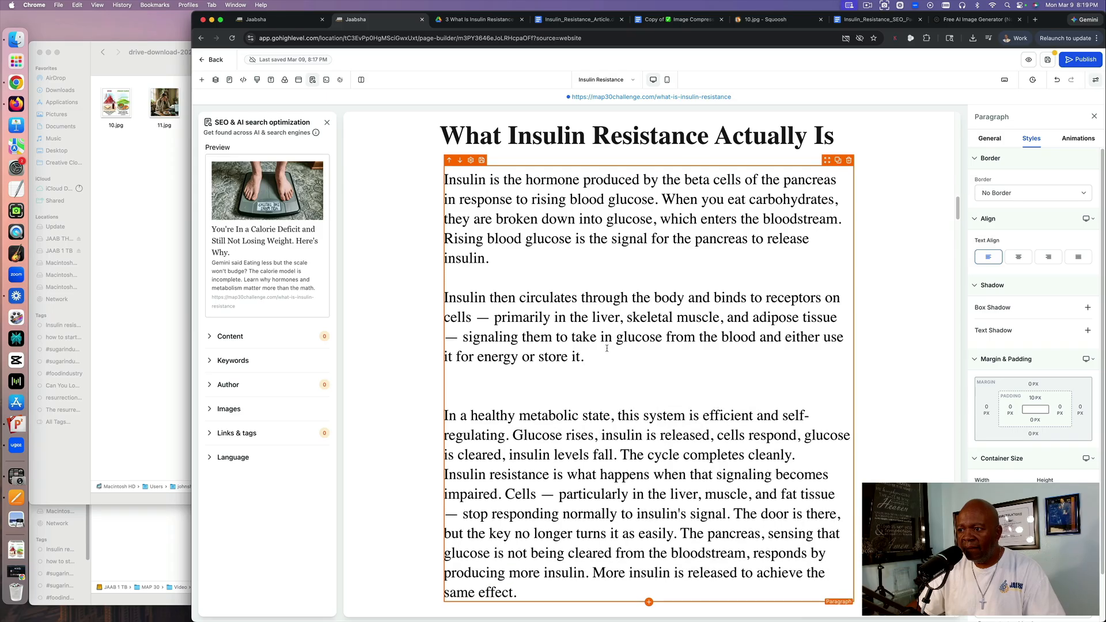
pyautogui.press('BackSpace')
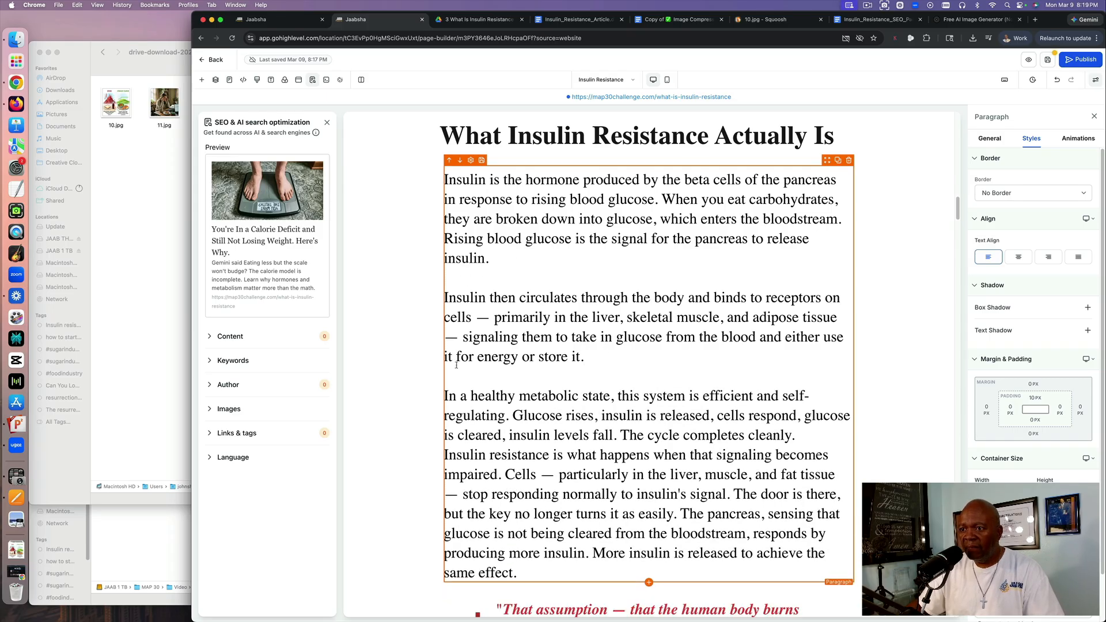
pyautogui.scroll(-4, 571, 344)
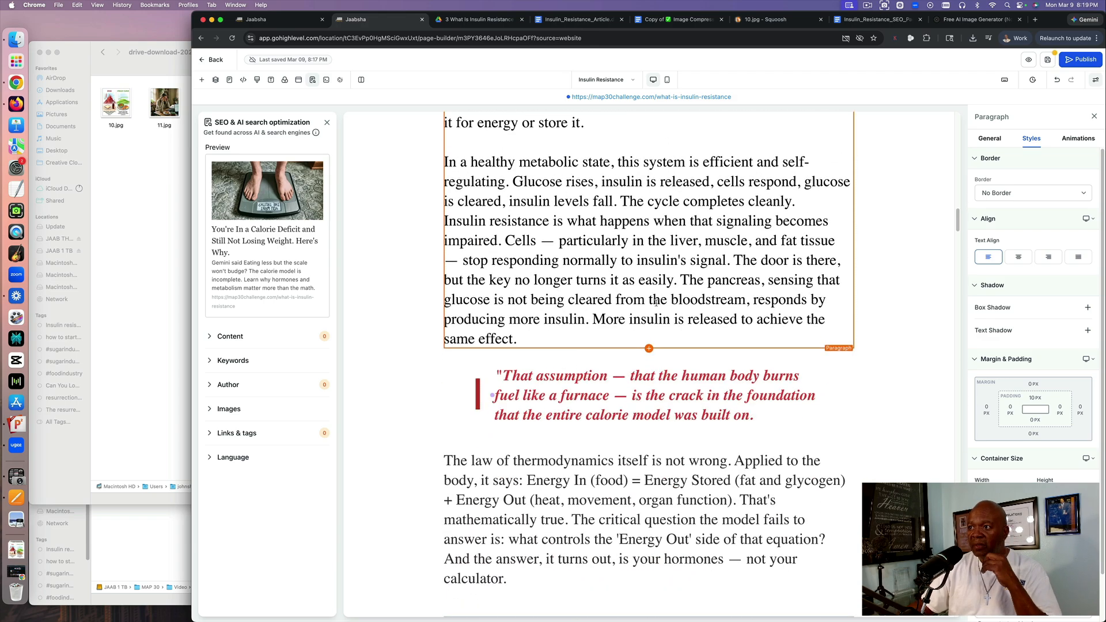
pyautogui.click(1048, 59)
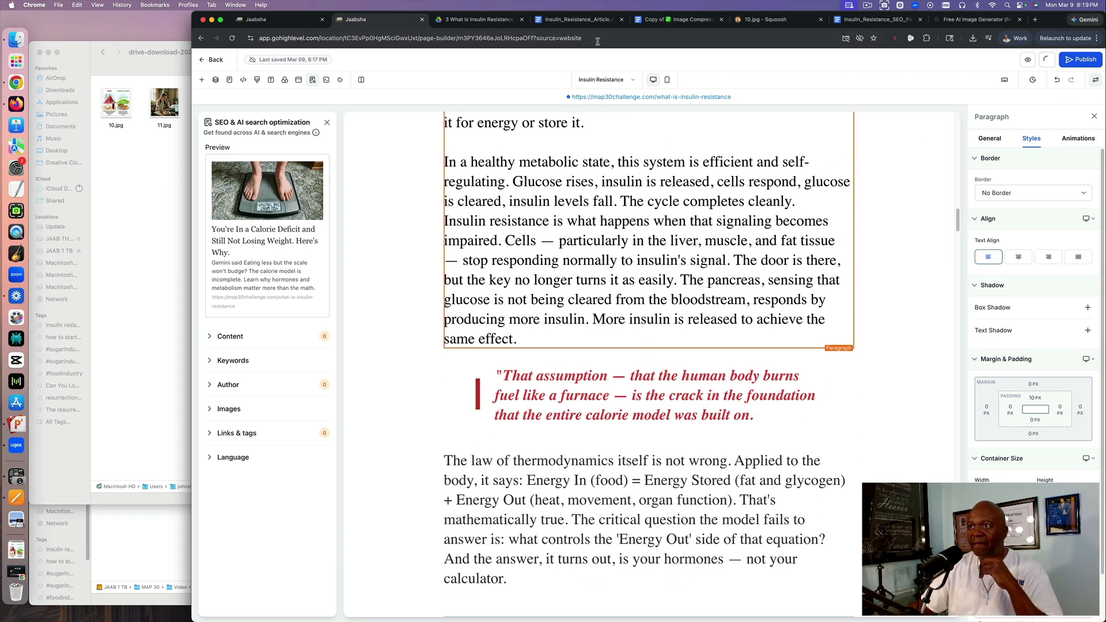
# Copy the italic "Think of it as a lock" quote from the article document and return to the page builder.
pyautogui.click(566, 21)
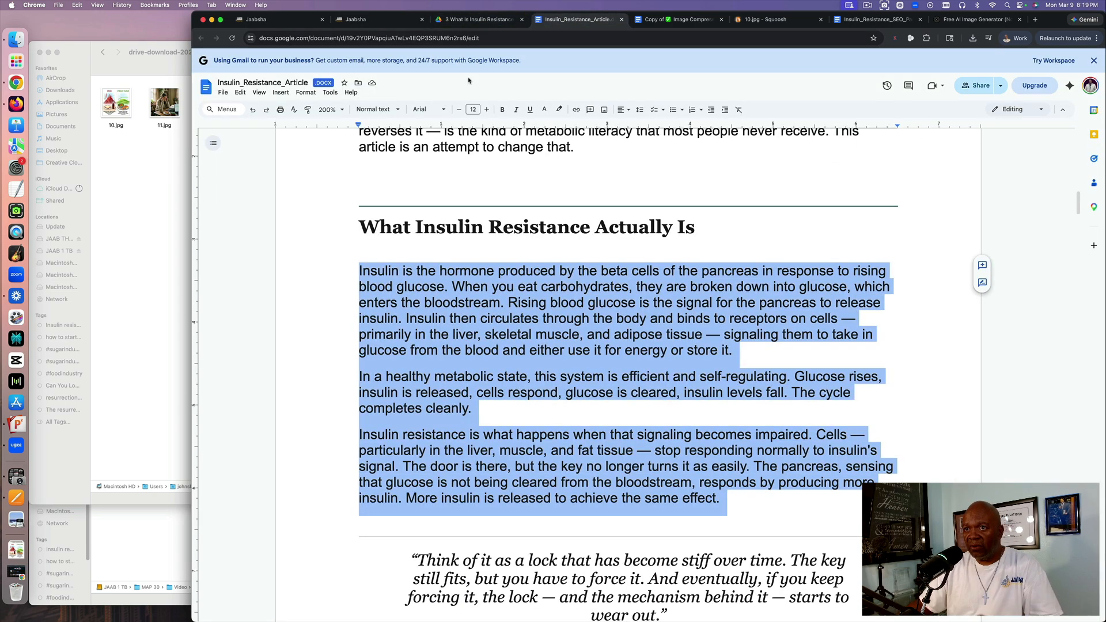
pyautogui.scroll(-6, 529, 303)
pyautogui.scroll(1, 511, 276)
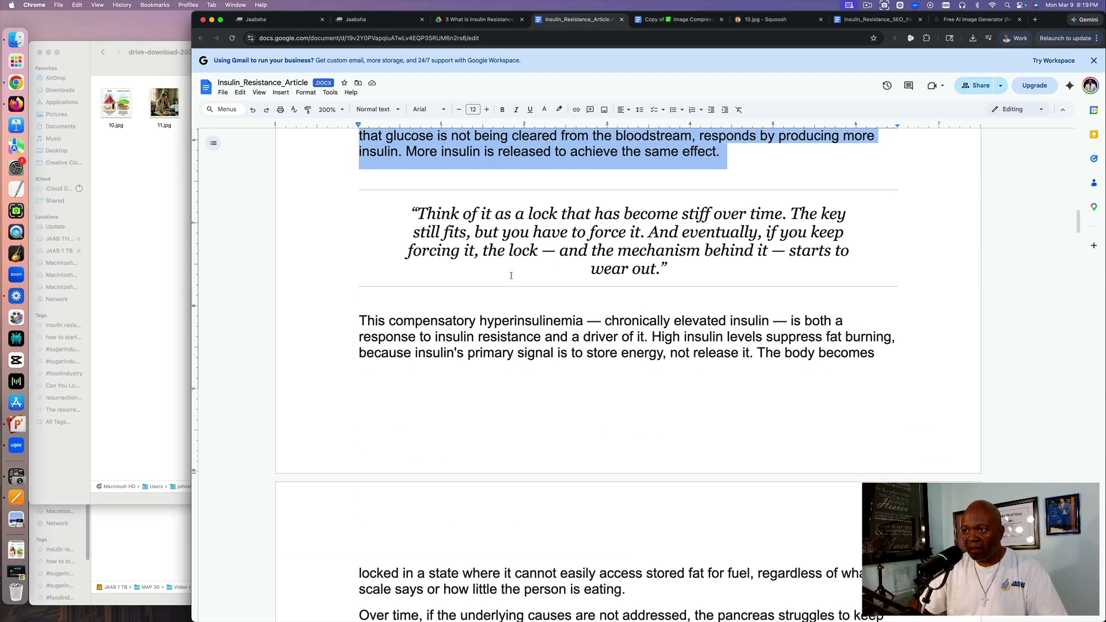
pyautogui.scroll(1, 511, 276)
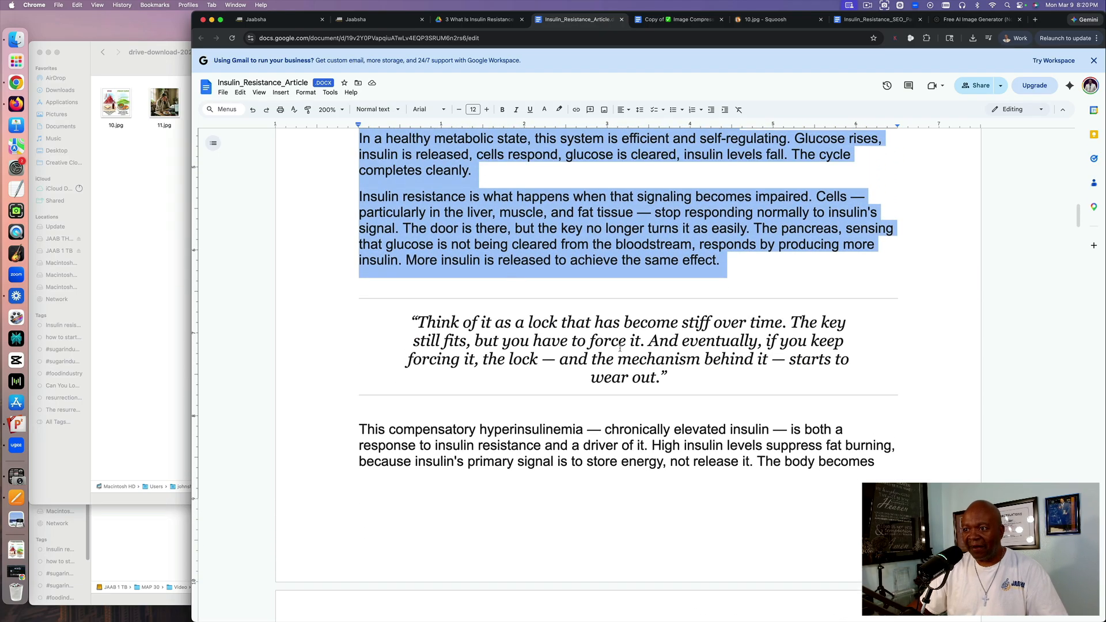
pyautogui.moveTo(672, 376); pyautogui.dragTo(413, 326)
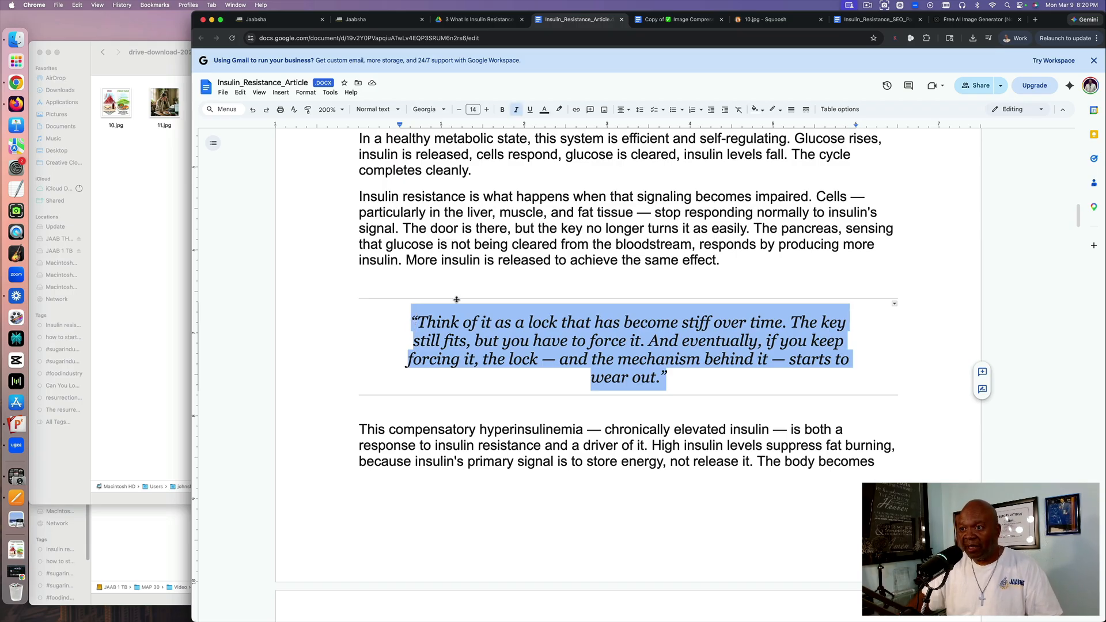
pyautogui.click(381, 21)
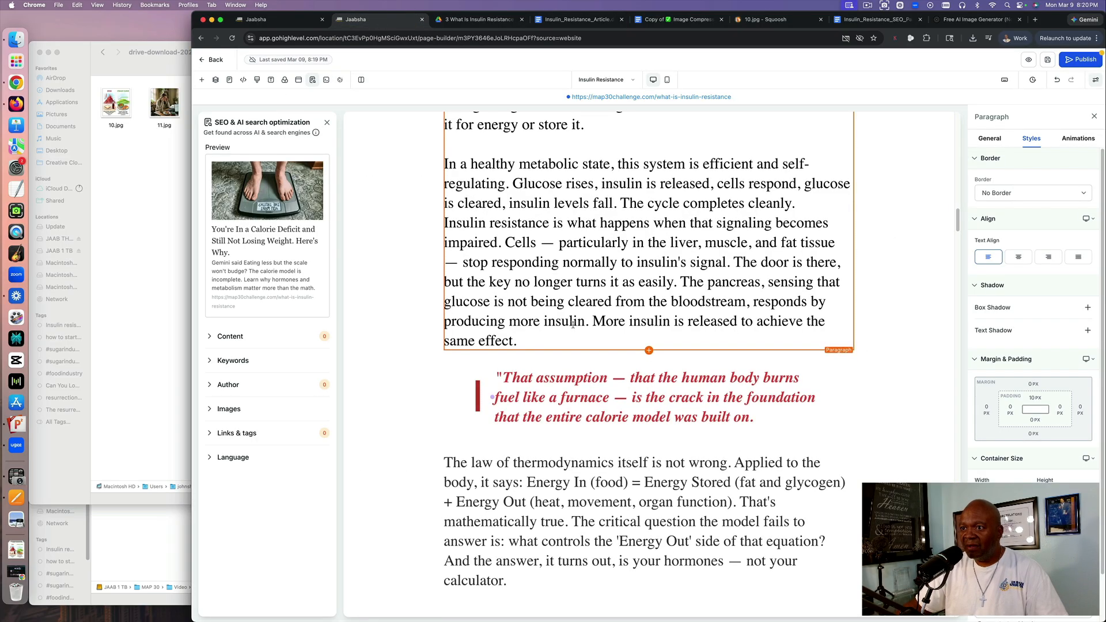
# Delete the red-bar column beside the "That assumption" quote and replace the quote's text with the copied lock quote.
pyautogui.scroll(5, 573, 326)
pyautogui.scroll(-6, 587, 334)
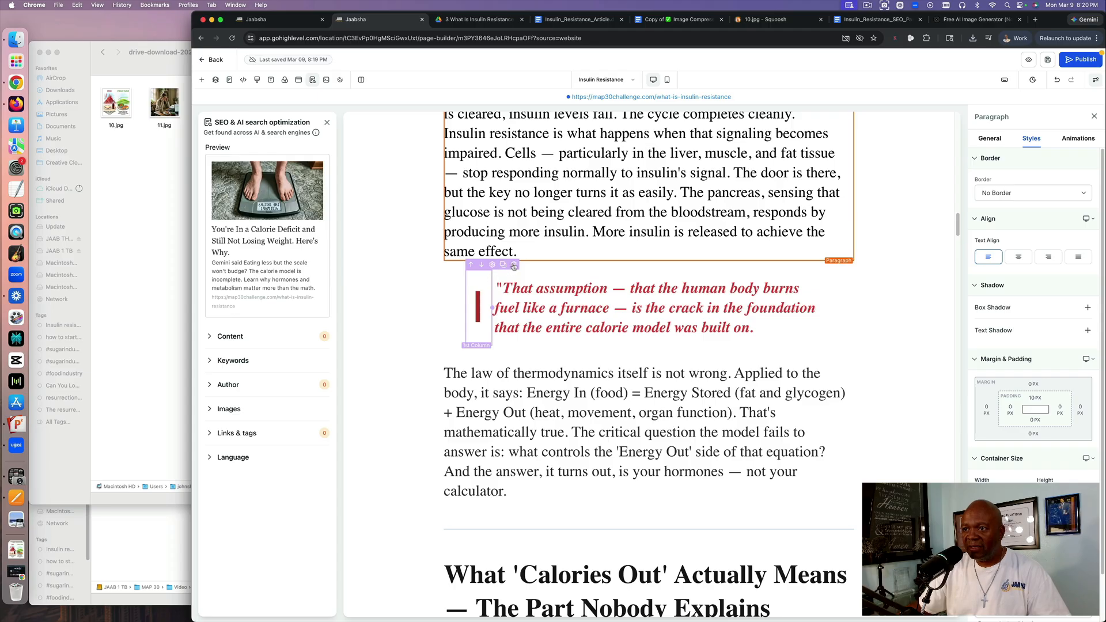
pyautogui.click(514, 265)
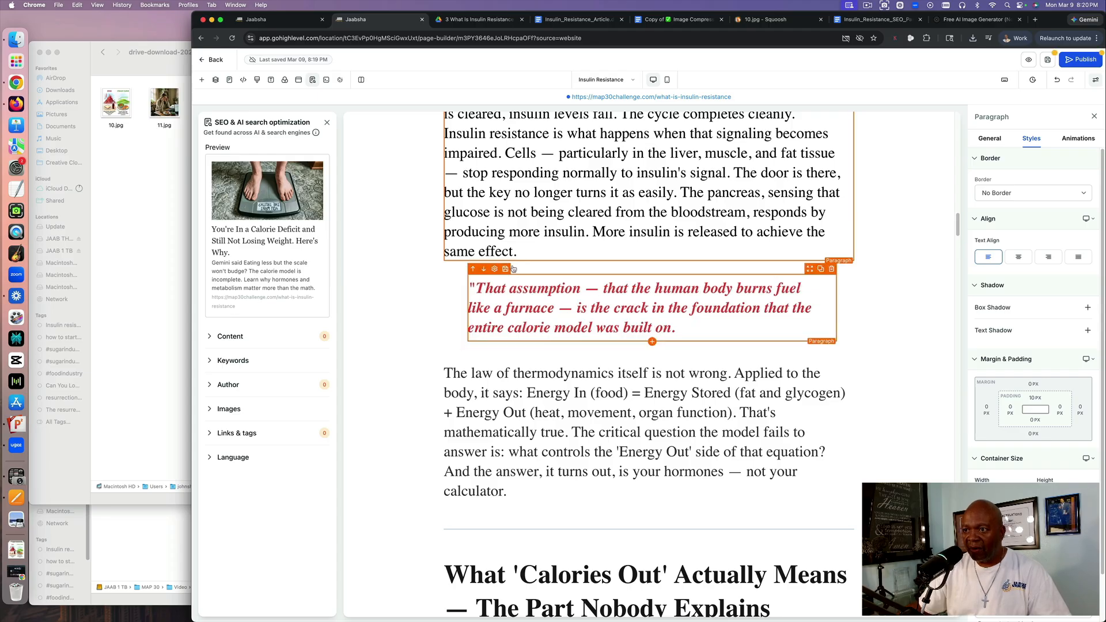
pyautogui.tripleClick(534, 313)
pyautogui.rightClick(535, 313)
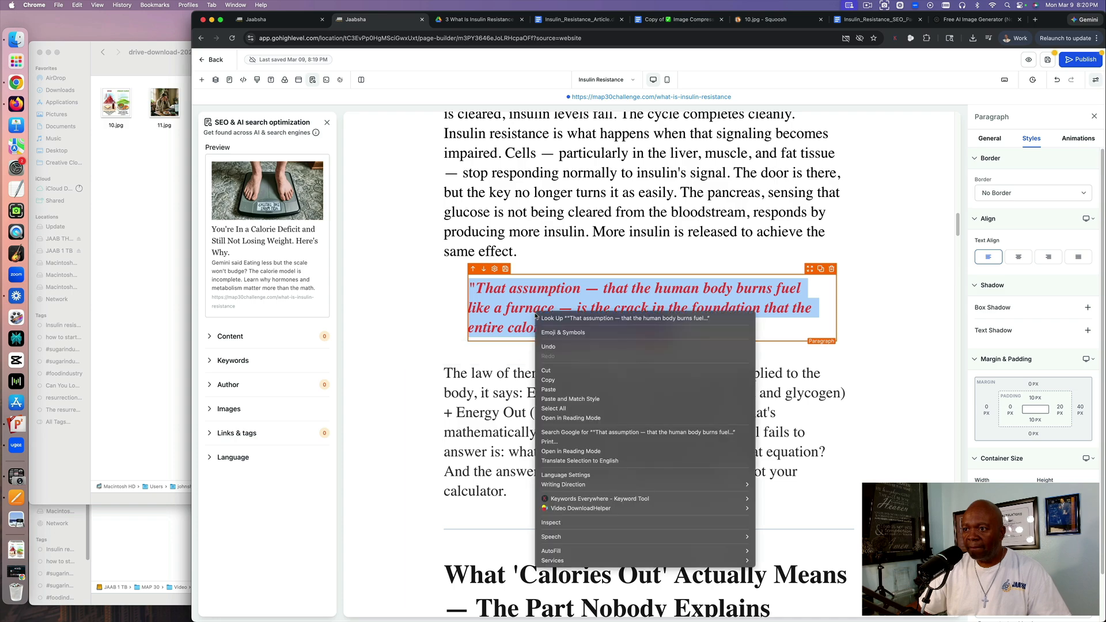
pyautogui.click(578, 390)
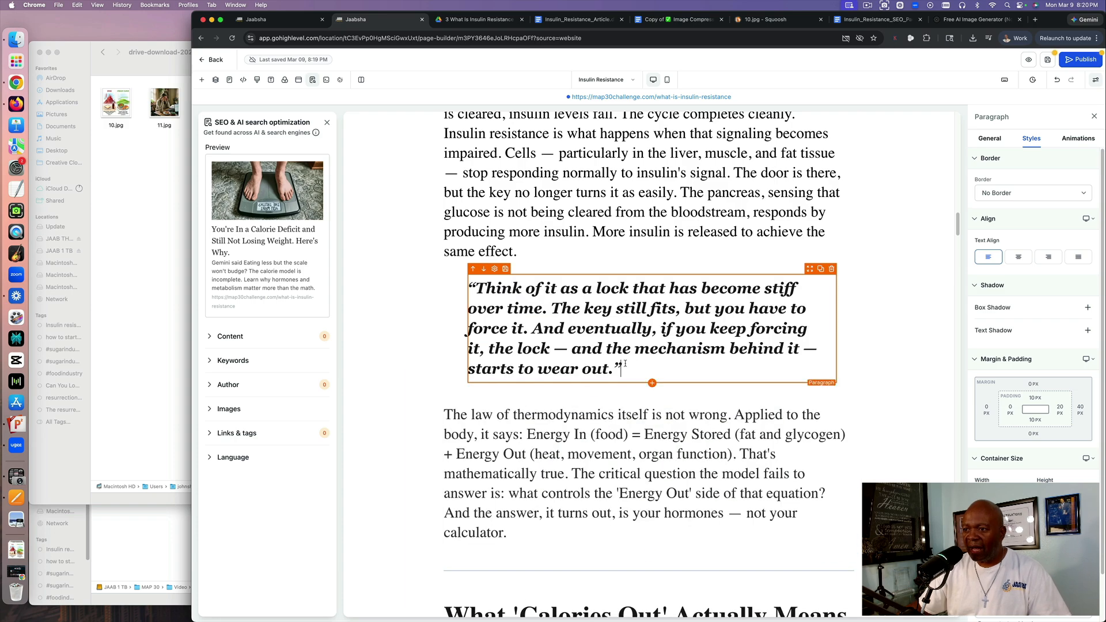
# Remove bold from the "Think of it as a lock" quote, set its font size to 25 px and save the page.
pyautogui.moveTo(625, 363); pyautogui.dragTo(460, 293)
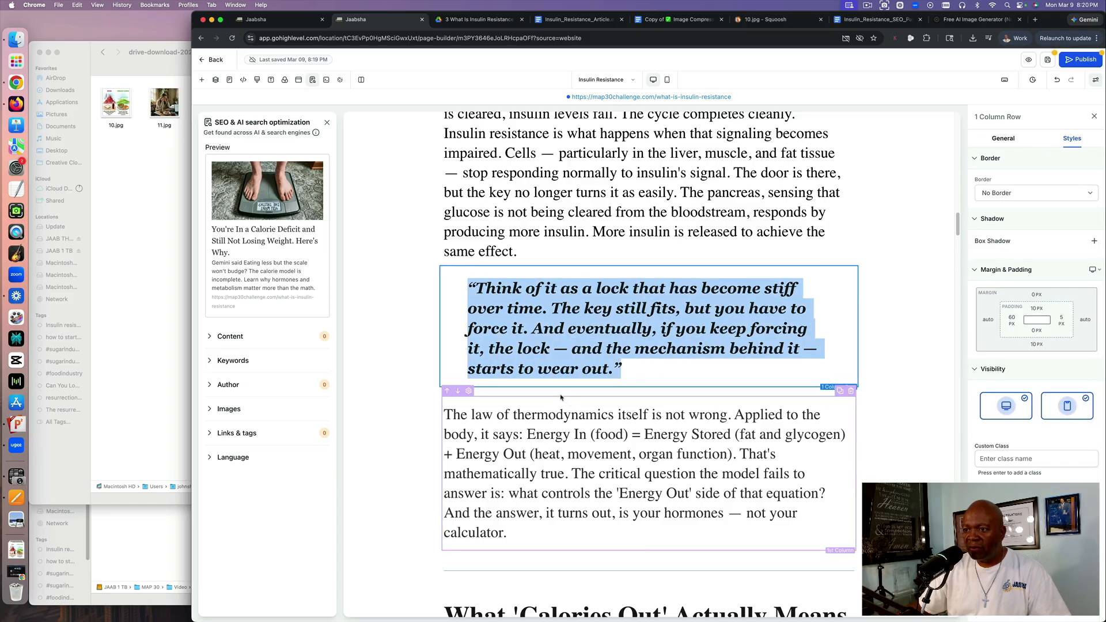
pyautogui.click(580, 372)
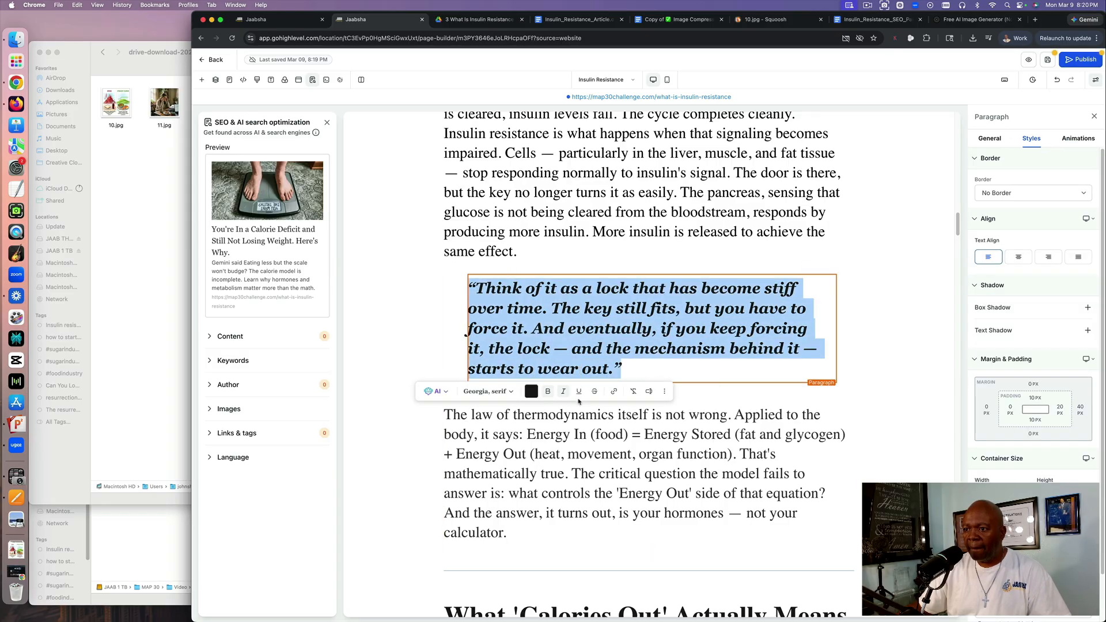
pyautogui.click(547, 392)
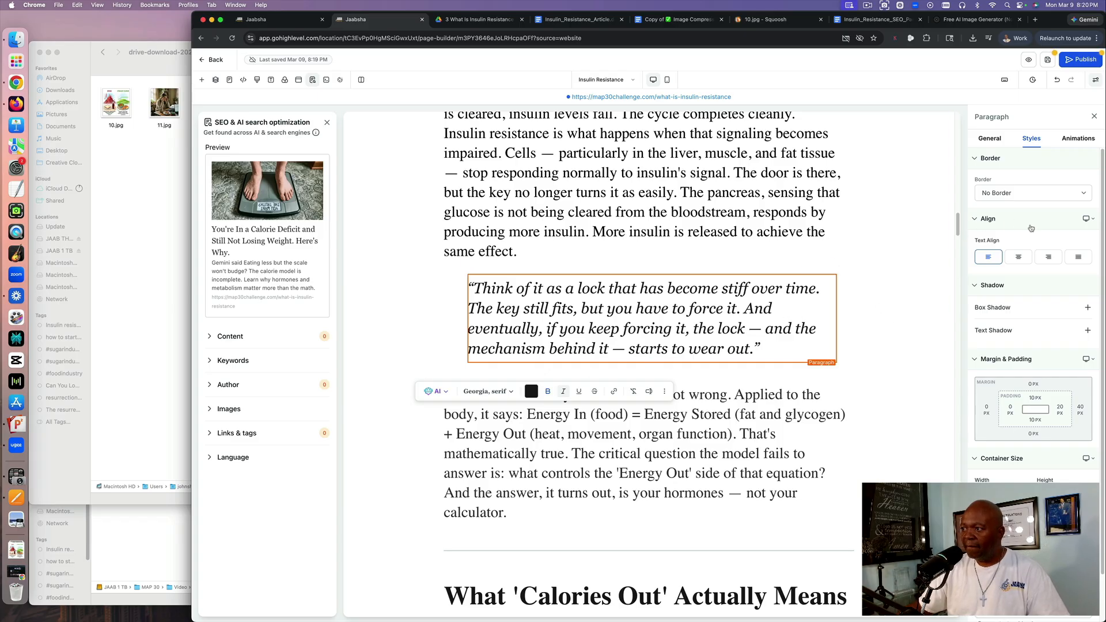
pyautogui.click(998, 139)
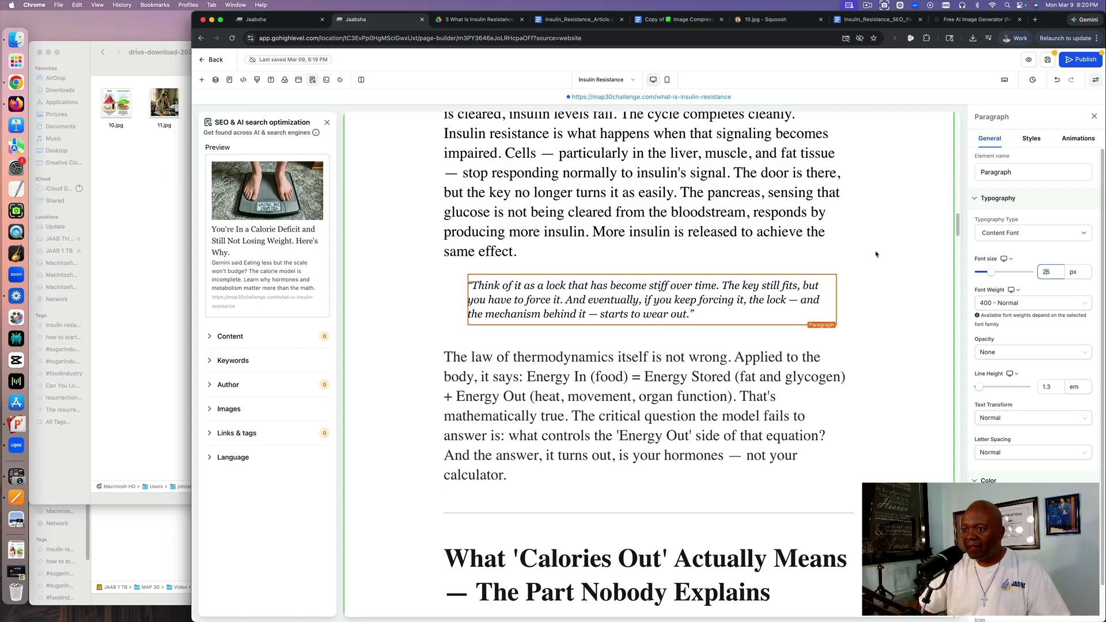
pyautogui.scroll(-1, 880, 242)
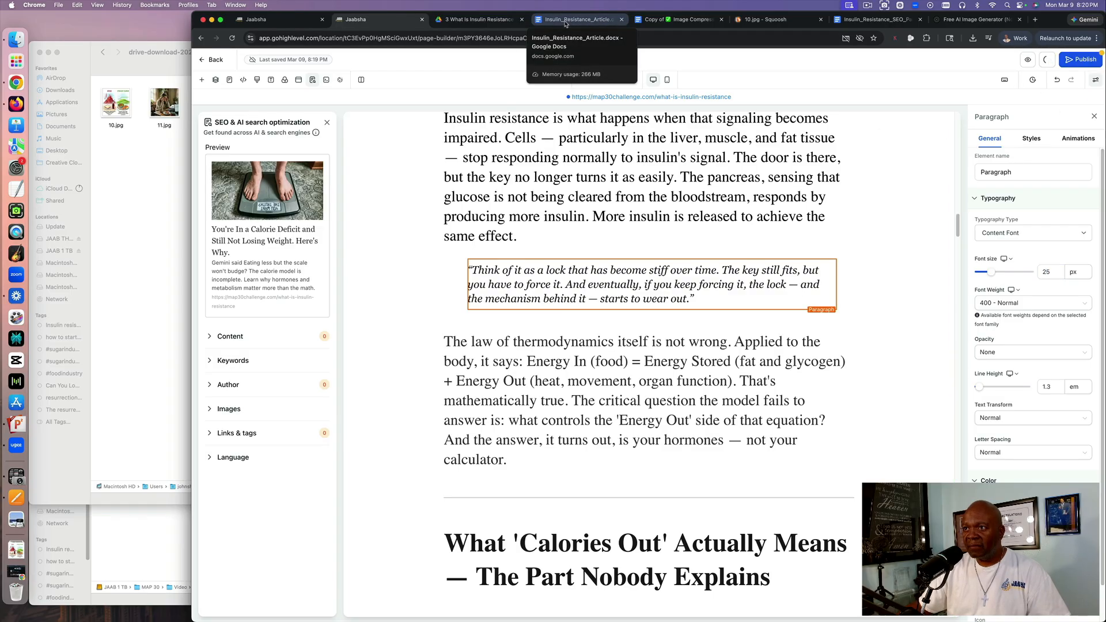
# Copy the "This compensatory hyperinsulinemia" paragraph, through "how little the person is eating", from the article document and return to the page builder.
pyautogui.click(564, 22)
pyautogui.scroll(-5, 482, 204)
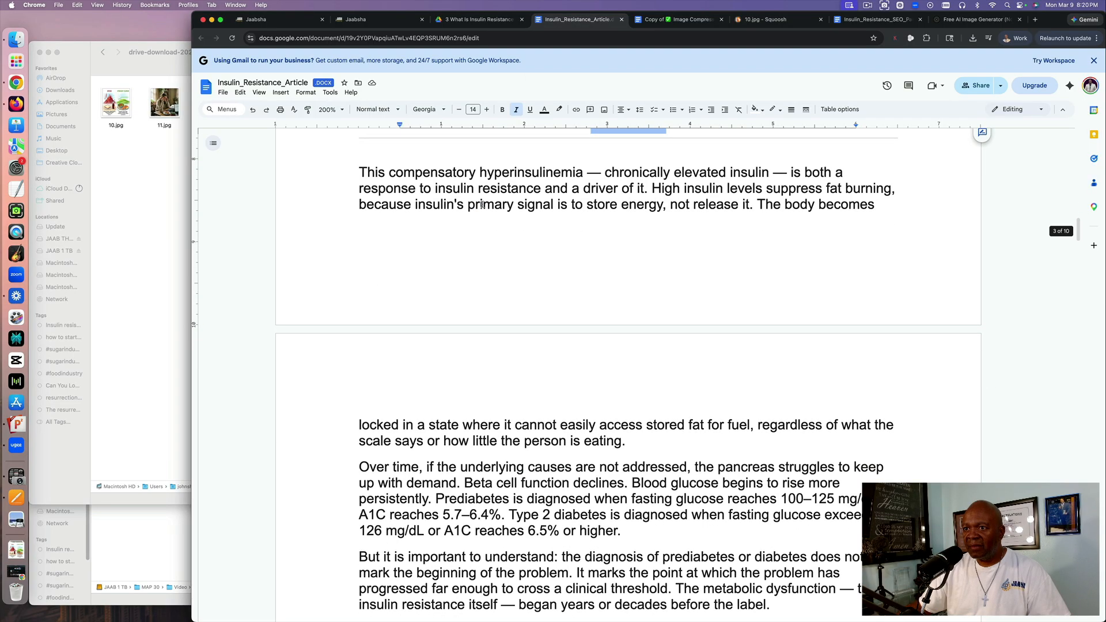
pyautogui.moveTo(358, 169); pyautogui.dragTo(633, 305)
pyautogui.scroll(-1, 622, 401)
pyautogui.scroll(-2, 627, 394)
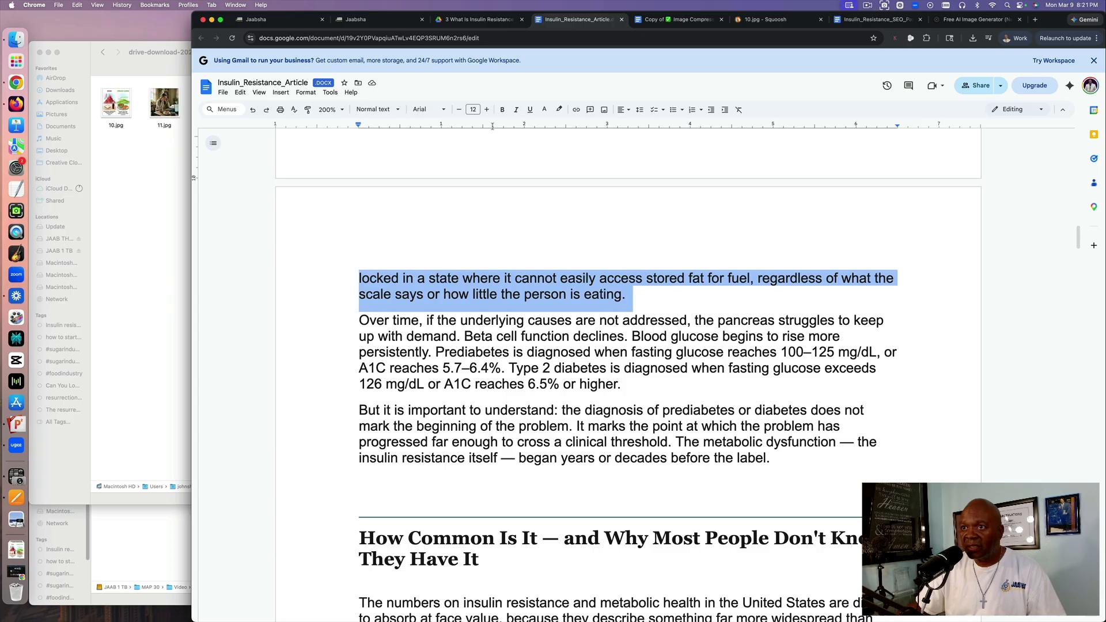
pyautogui.click(393, 23)
pyautogui.scroll(-4, 560, 259)
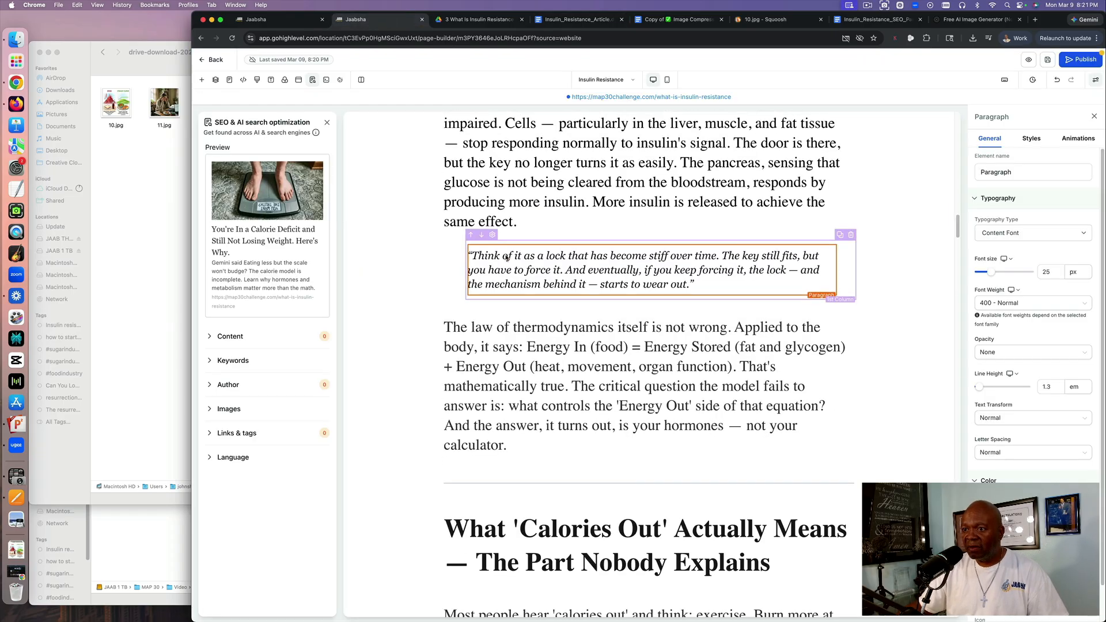
pyautogui.doubleClick(554, 269)
pyautogui.tripleClick(560, 260)
pyautogui.rightClick(561, 259)
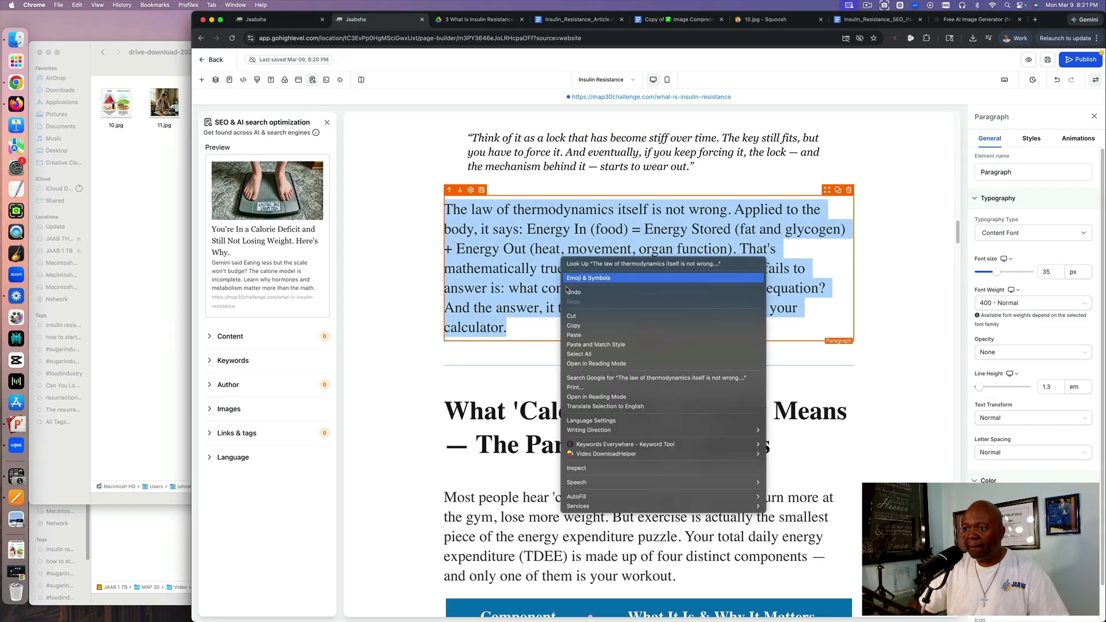
pyautogui.click(580, 336)
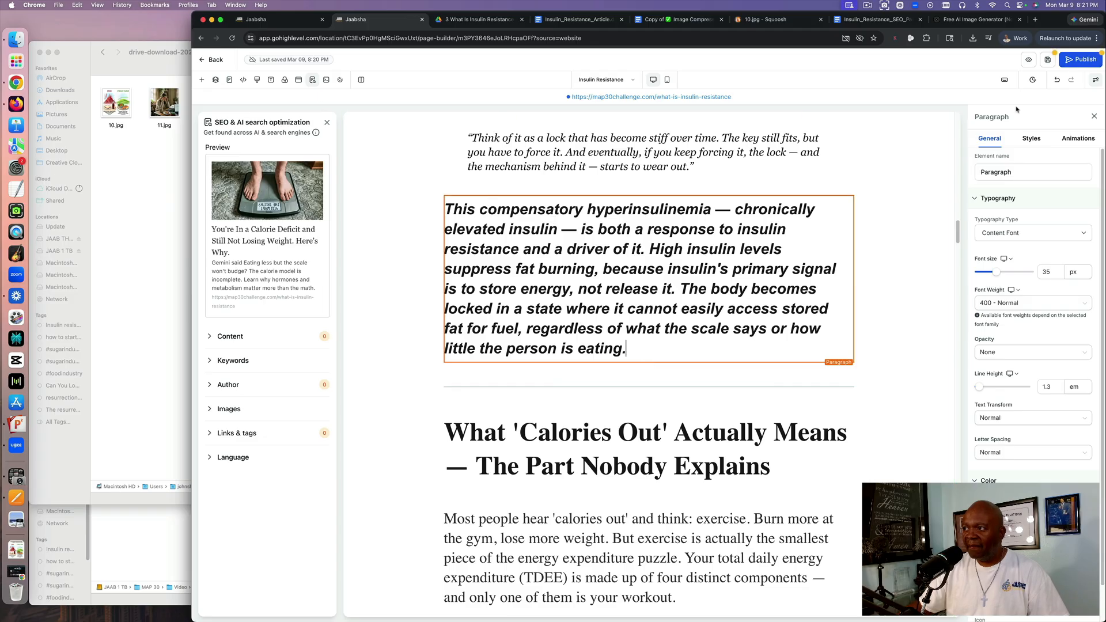
pyautogui.click(1059, 80)
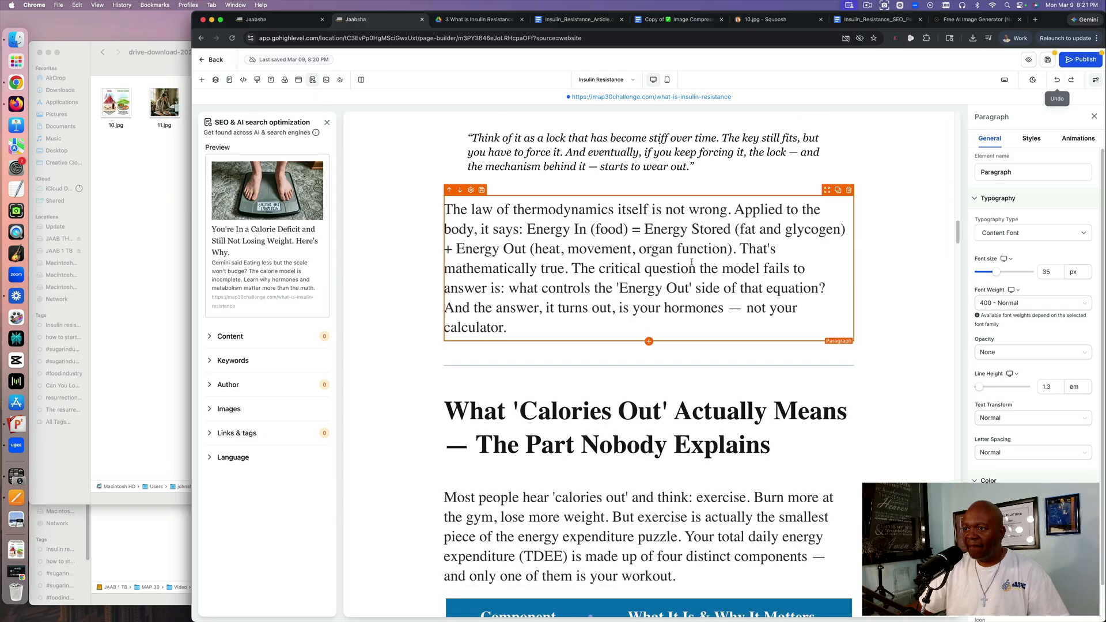
# Replace the "law of thermodynamics" paragraph with the copied "This compensatory hyperinsulinemia" text, matching the page's existing style.
pyautogui.tripleClick(647, 264)
pyautogui.rightClick(646, 263)
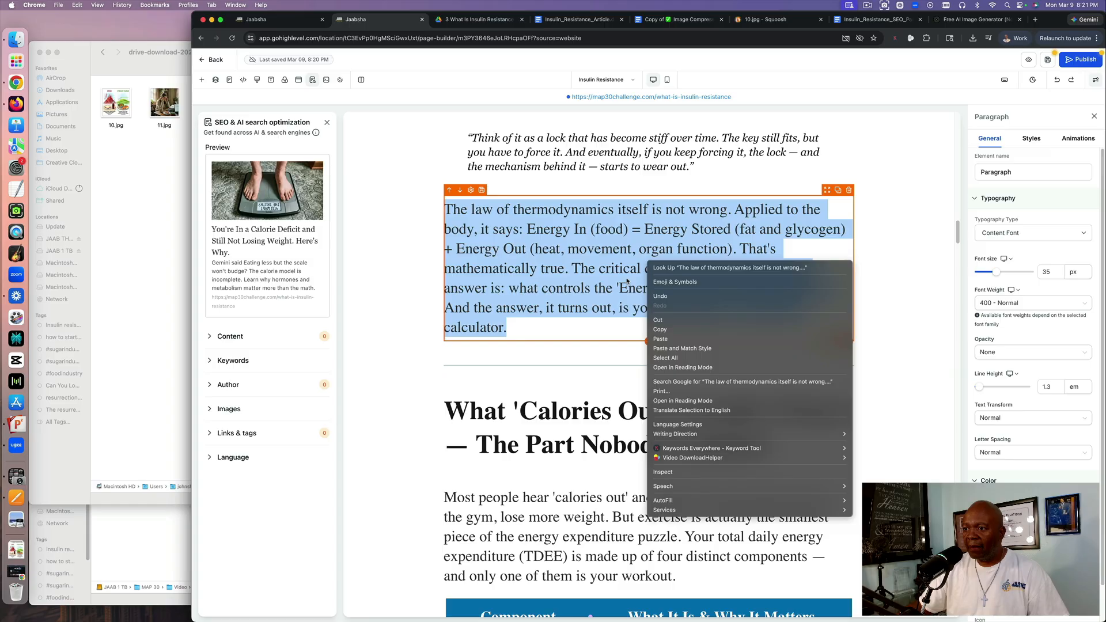
pyautogui.click(689, 348)
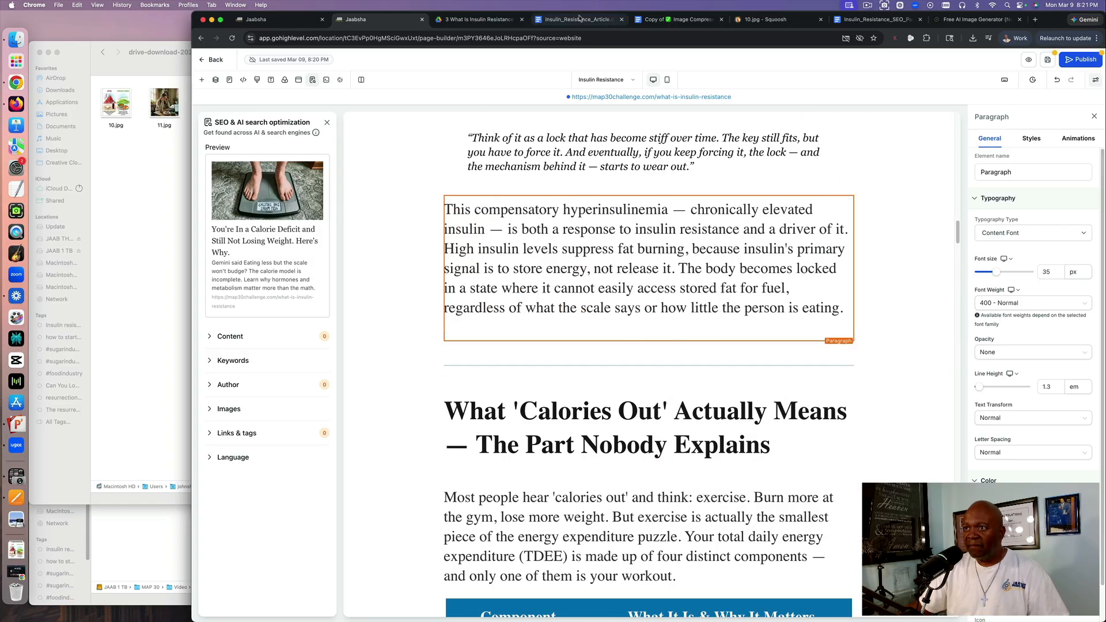
# Copy the two article paragraphs from "Over time, if the underlying causes" through "years or decades before the label.".
pyautogui.click(577, 20)
pyautogui.scroll(3, 539, 178)
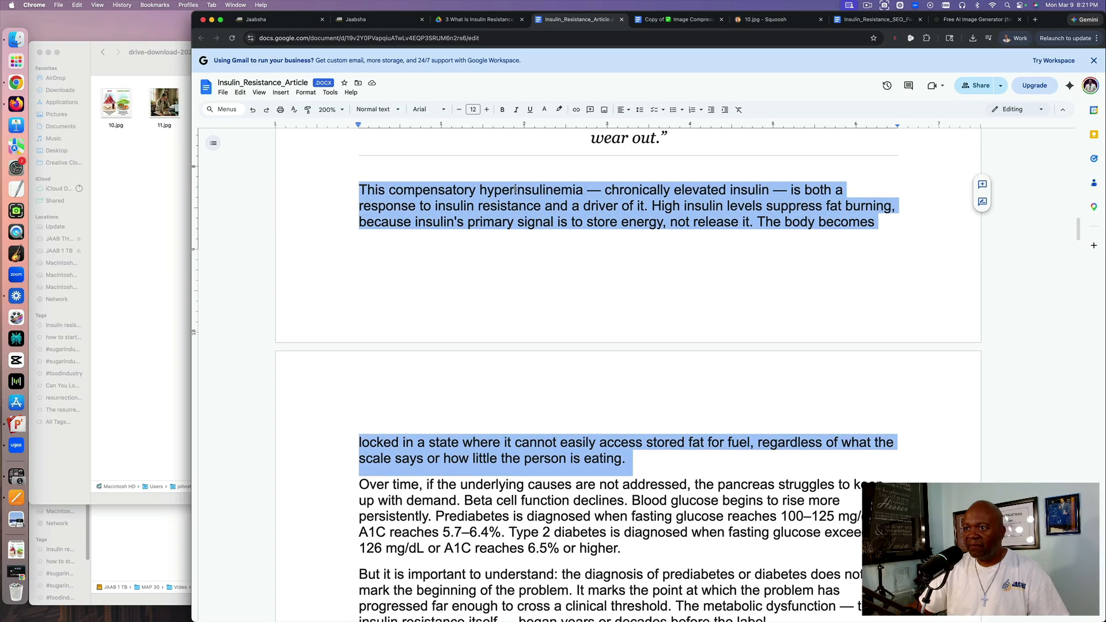
pyautogui.scroll(-5, 515, 189)
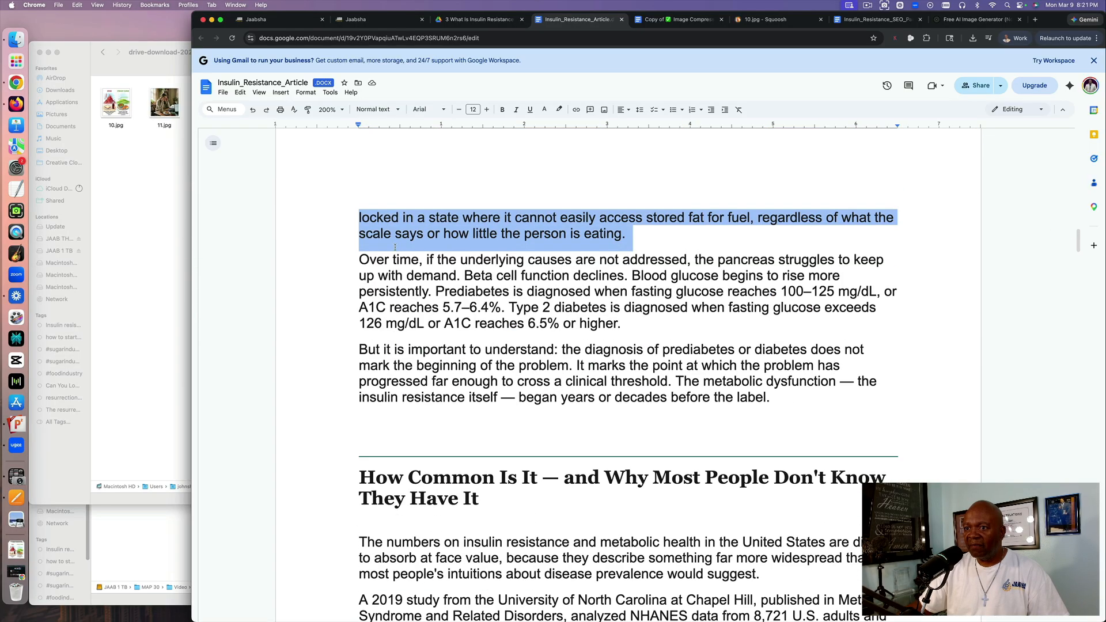
pyautogui.moveTo(356, 258); pyautogui.dragTo(826, 399)
pyautogui.press('super+c')
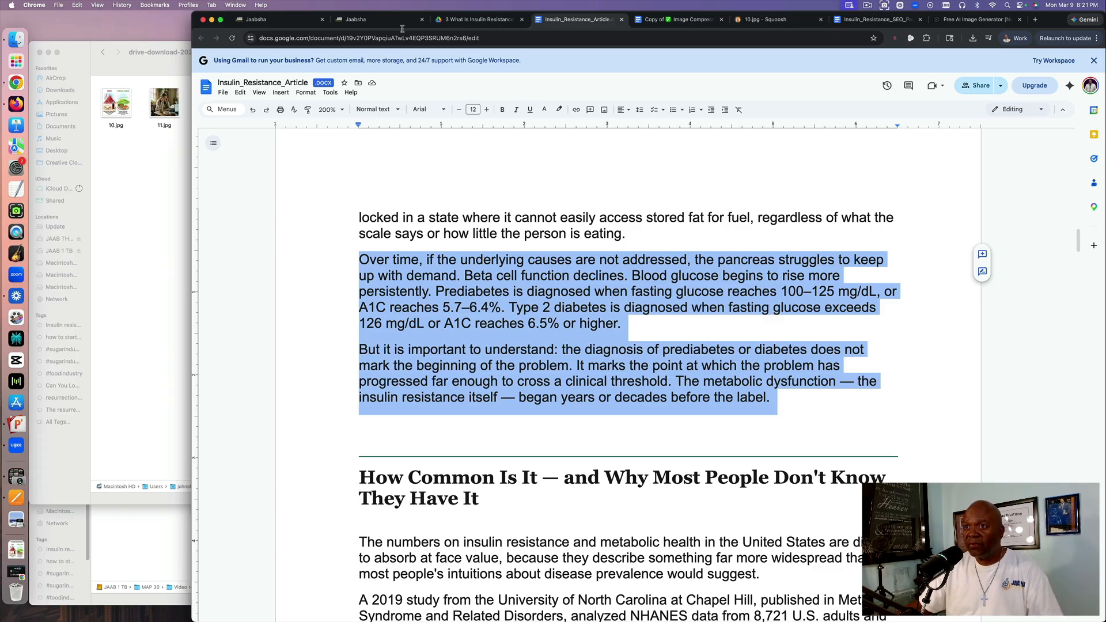
# Return to the page builder, append the copied paragraphs after "how little the person is eating" and add a line break between them.
pyautogui.click(365, 19)
pyautogui.press('super+v')
pyautogui.scroll(7, 607, 311)
pyautogui.scroll(-7, 607, 311)
pyautogui.click(848, 317)
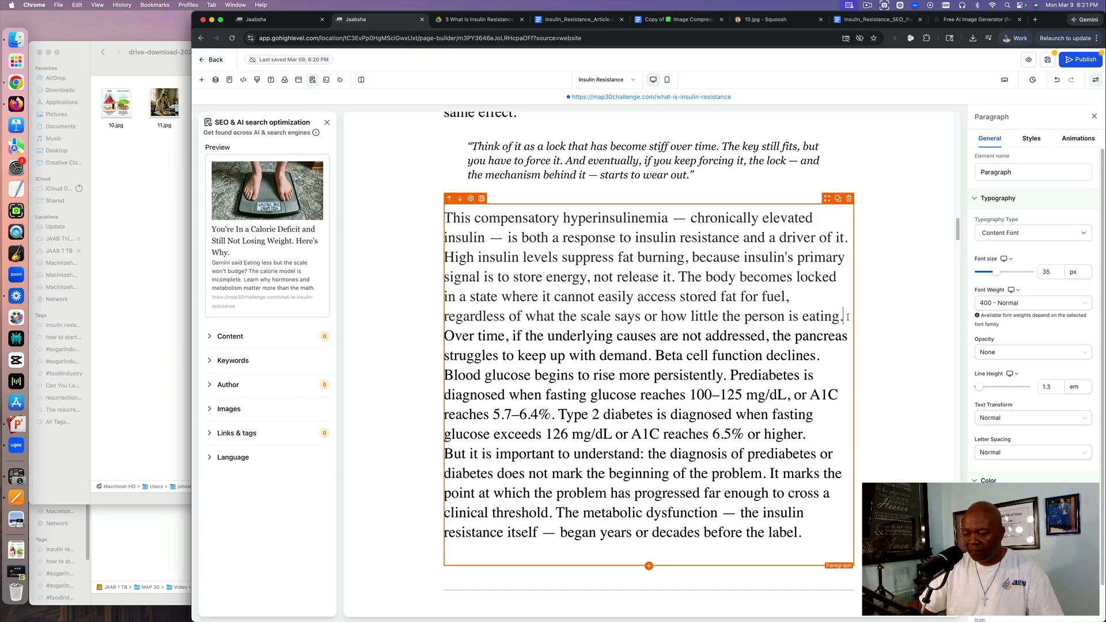
pyautogui.press('Return')
# Replace the "What 'Calories Out' Actually Means" heading with "How Common Is It — and Why Most People Don't Know They Have It".
pyautogui.scroll(6, 649, 323)
pyautogui.scroll(-12, 649, 322)
pyautogui.click(649, 237)
pyautogui.click(577, 20)
pyautogui.click(365, 20)
pyautogui.write("How Common Is It — and Why Most People Don't Know They Have It")
# Replace the "Most people hear 'calories out'" paragraph with the article's section starting "The numbers on insulin resistance and metabolic health".
pyautogui.scroll(-3, 629, 288)
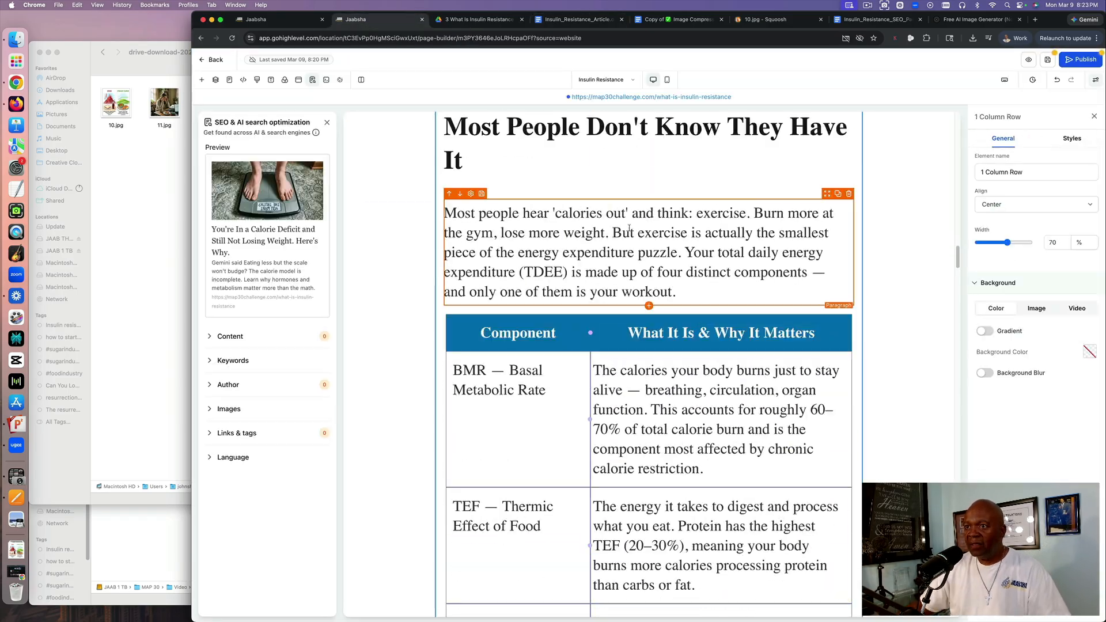
pyautogui.scroll(-5, 630, 228)
pyautogui.scroll(7, 629, 228)
pyautogui.click(577, 242)
pyautogui.click(507, 307)
pyautogui.click(1072, 138)
pyautogui.click(578, 19)
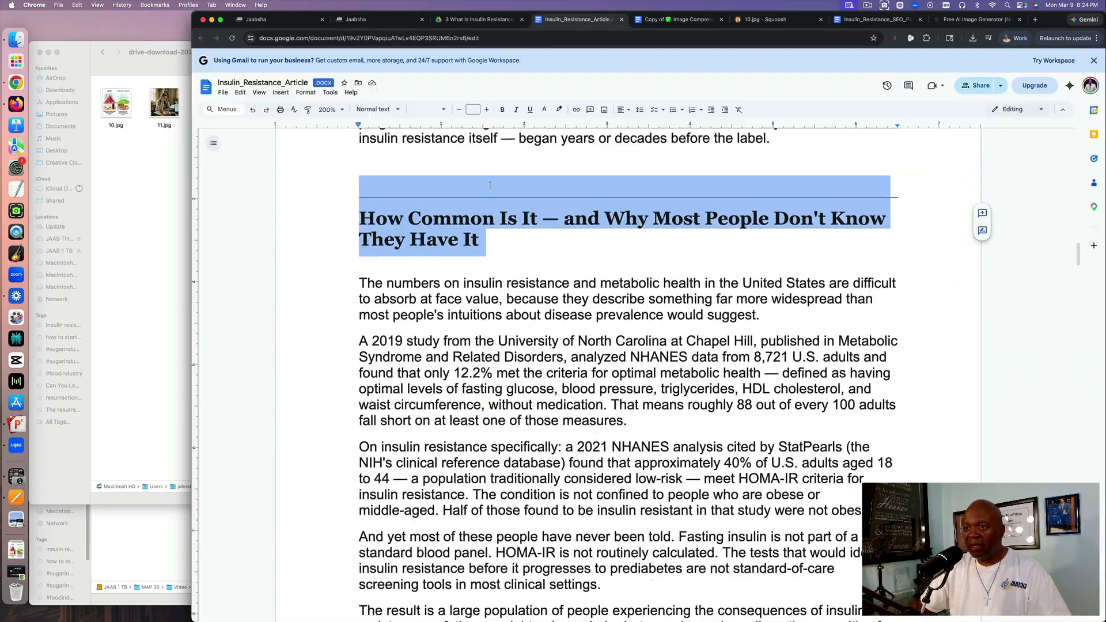
pyautogui.click(364, 20)
pyautogui.write("The numbers on insulin resistance and metabolic health in the United States are difficult to absorb at face value, because they describe something far more widespread than most people's intuitions about disease prevalence would suggest. A 2019 study from the University of North Carolina at Chapel Hill, published in Metabolic Syndrome and Related Disorders, analyzed NHANES data from 8,721 U.S. adults and found that only 12.2% met the criteria for optimal metabolic health — defined as having optimal levels of fasting glucose, blood pressure, triglycerides, HDL cholesterol, and waist circumference, without medication. That means roughly 88 out of every 100 adults fall short on at least one of those measures. On insulin resistance specifically: a 2021 NHANES analysis cited by StatPearls (the NIH's clinical reference database) found that approximately 40% of U.S. adults aged 18 to 44 — a population traditionally considered low-risk — meet HOMA-IR criteria for insulin resistance. The condition is not confined to people who are obese or middle-aged. Half of those found to be insulin resistant in that study were not obese. And yet most of these people have never been told. Fasting insulin is not part of a standard blood panel. HOMA-IR is not routinely calculated. The tests that would identify insulin resistance before it progresses to prediabetes are not standard-of-care screening tools in most clinical settings. The result is a large population of people experiencing the consequences of insulin resistance — fatigue, weight gain, carbohydrate cravings, sleep disruption, cognitive fog — without any clinical framework to understand what is happening or why.")
pyautogui.click(1057, 79)
pyautogui.write("The numbers on insulin resistance and metabolic health in the United States are difficult to absorb at face value, because they describe something far more widespread than most people's intuitions about disease prevalence would suggest. A 2019 study from the University of North Carolina at Chapel Hill, published in Metabolic Syndrome and Related Disorders, analyzed NHANES data from 8,721 U.S. adults and found that only 12.2% met the criteria for optimal metabolic health — defined as having optimal levels of fasting glucose, blood pressure, triglycerides, HDL cholesterol, and waist circumference, without medication. That means roughly 88 out of every 100 adults fall short on at least one of those measures. On insulin resistance specifically: a 2021 NHANES analysis cited by StatPearls (the NIH's clinical reference database) found that approximately 40% of U.S. adults aged 18 to 44 — a population traditionally considered low-risk — meet HOMA-IR criteria for insulin resistance. The condition is not confined to people who are obese or middle-aged. Half of those found to be insulin resistant in that study were not obese. And yet most of these people have never been told. Fasting insulin is not part of a standard blood panel. HOMA-IR is not routinely calculated. The tests that would identify insulin resistance before it progresses to prediabetes are not standard-of-care screening tools in most clinical settings. The result is a large population of people experiencing the consequences of insulin resistance — fatigue, weight gain, carbohydrate cravings, sleep disruption, cognitive fog — without any clinical framework to understand what is happening or why.")
# Insert a one-column row between the "How Common Is It" text and the Component table.
pyautogui.scroll(-12, 528, 244)
pyautogui.scroll(7, 529, 245)
pyautogui.click(649, 368)
pyautogui.click(201, 79)
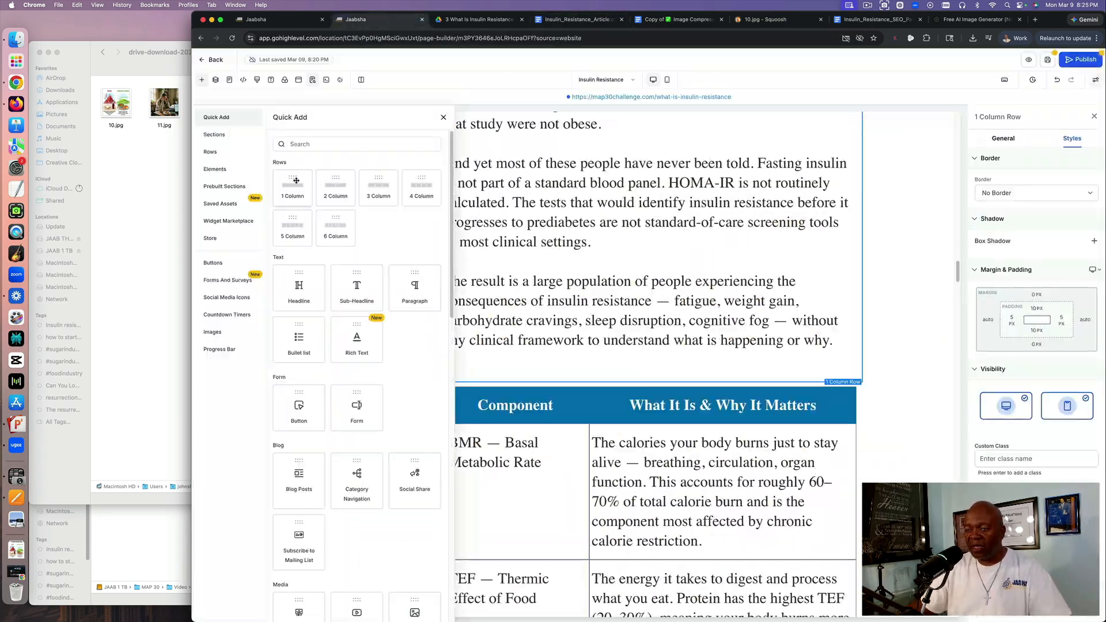
pyautogui.moveTo(296, 181); pyautogui.dragTo(650, 383)
# Enter "THE SIGNS THAT ARE EASY TO MISS" as the new row's 35 px sub-headline, with a paragraph element beneath it.
pyautogui.click(578, 19)
pyautogui.click(365, 20)
pyautogui.write('THE SIGNS THAT ARE EASY TO MISS')
pyautogui.click(978, 257)
pyautogui.click(990, 138)
pyautogui.moveTo(415, 288); pyautogui.dragTo(649, 419)
pyautogui.doubleClick(1053, 270)
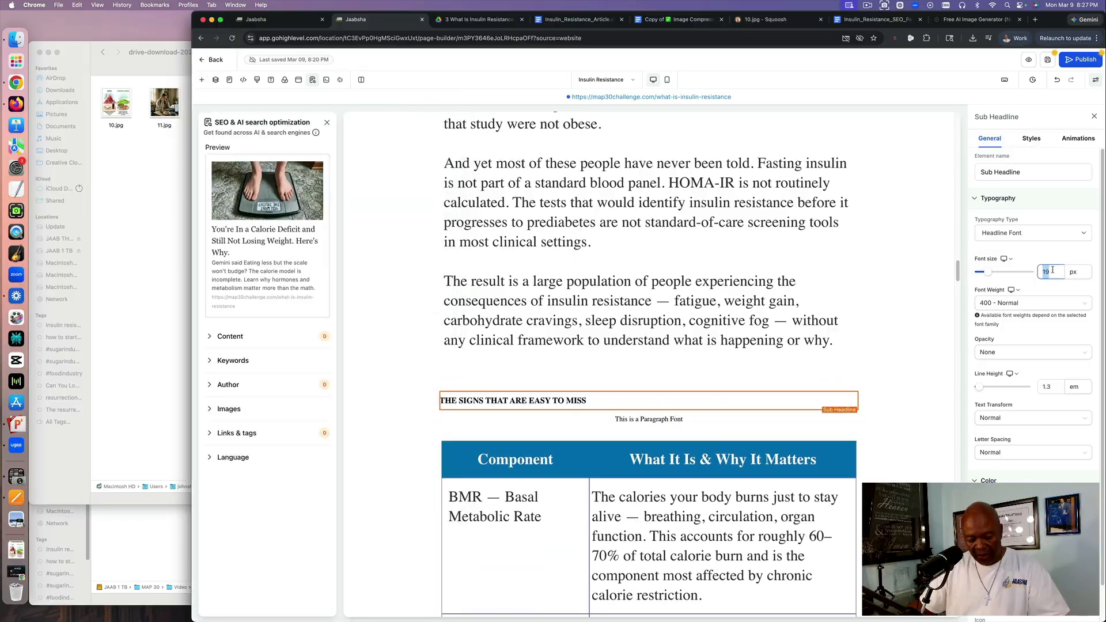
pyautogui.write('35')
# Fill the paragraph under the sub-headline with the article's list of signs, from "Visceral fat accumulation", at 30 px.
pyautogui.click(578, 19)
pyautogui.click(365, 20)
pyautogui.write('Visceral fat accumulation — weight carried around the abdomen and internal organs Fatigue after meals, particularly after carbohydrate-heavy foods Brain fog, difficulty concentrating, especially in the afternoon Poor or non-restorative sleep Persistent carbohydrate and sugar cravings that feel physiological, not just habitual Skin tags — benign but associated with insulin resistance in clinical literature Acanthosis nigricans — darkened, velvety skin in folds of the neck, armpits, or groin Difficulty losing weight despite calorie restriction Fasting glucose in the high-normal range (90–99 mg/dL), even without a prediabetes diagnosis')
pyautogui.doubleClick(1051, 271)
pyautogui.write('30')
# Give the row containing the signs list a pale yellow background.
pyautogui.click(578, 19)
pyautogui.click(365, 20)
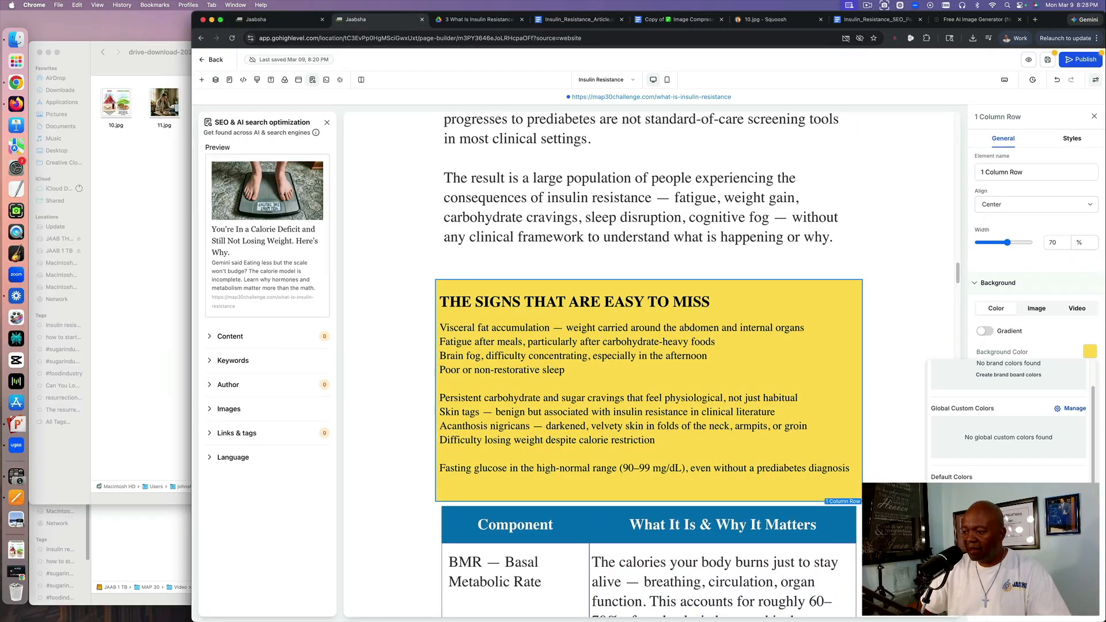
pyautogui.click(978, 381)
# Add a solid 10px orange top border to the signs row and set its left padding to 20 px.
pyautogui.click(1072, 139)
pyautogui.click(1033, 193)
pyautogui.click(1000, 224)
pyautogui.click(1085, 269)
pyautogui.click(888, 316)
pyautogui.click(835, 346)
pyautogui.click(1010, 452)
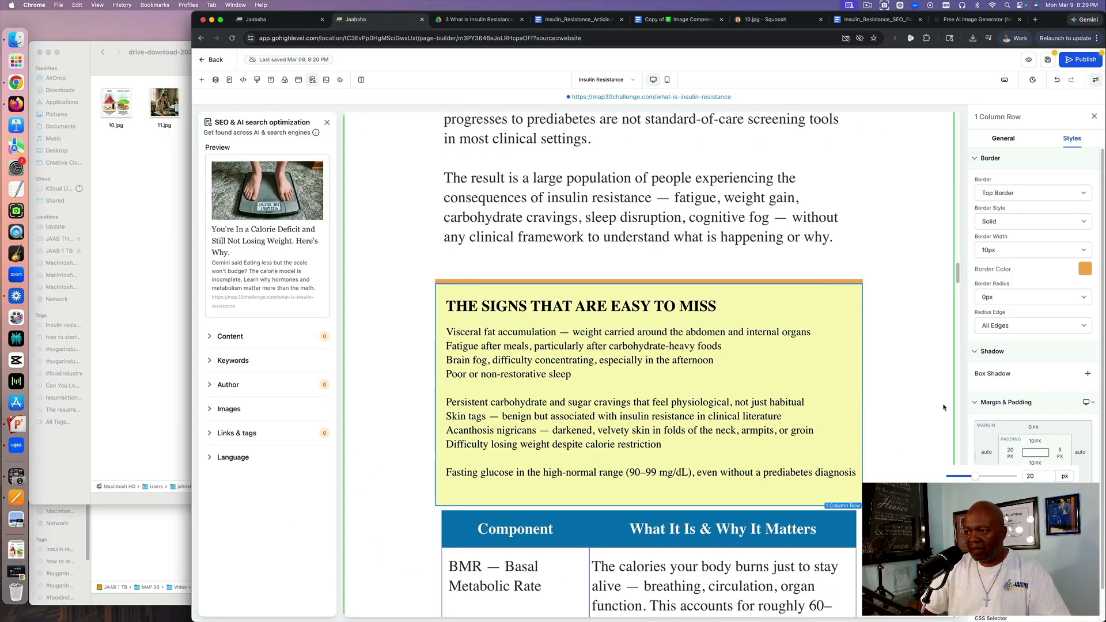
# Add a 30 px paragraph starting "None of these signs individually confirms insulin resistance" between the signs row and the Component table.
pyautogui.scroll(-3, 939, 403)
pyautogui.click(649, 324)
pyautogui.write('None of these signs individually confirms insulin resistance. But in combination — particularly with a high-normal fasting glucose and a diet high in refined carbohydrates — they represent a clinical picture that warrants further investigation. The appropriate test is a fasting insulin level alongside a fasting glucose, which allows a HOMA-IR score to be calculated. This is a simple blood test that most labs can perform; it simply is not ordered unless you or your physician asks for it.')
pyautogui.scroll(15, 774, 290)
pyautogui.click(775, 289)
pyautogui.doubleClick(1049, 271)
pyautogui.write('30')
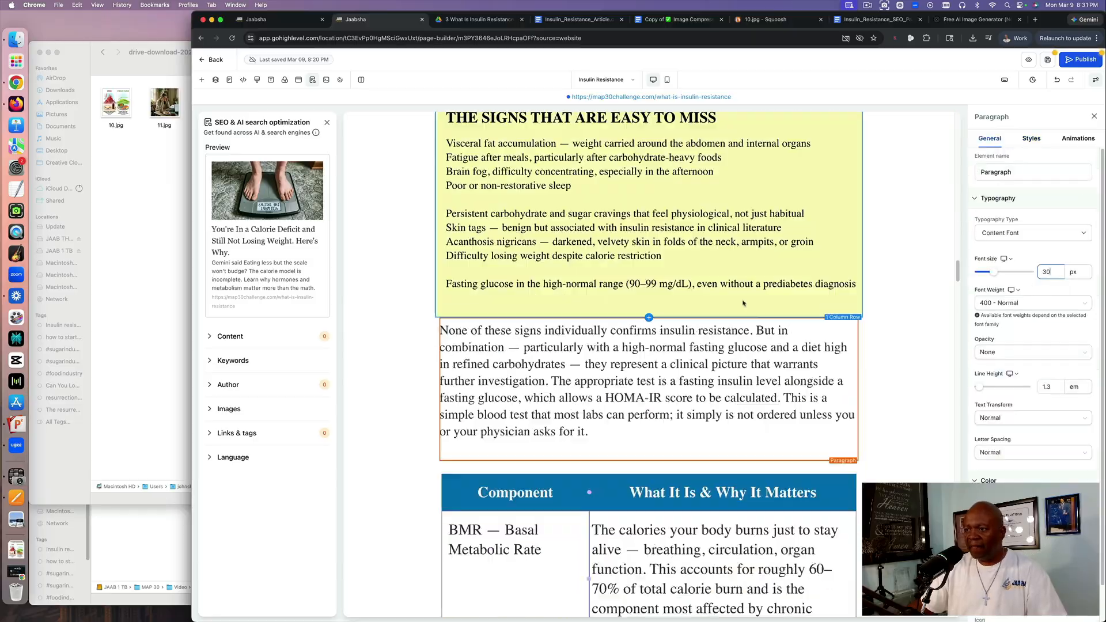
# Copy the next passage from the article document and return to the page builder.
pyautogui.click(578, 20)
pyautogui.tripleClick(659, 366)
pyautogui.press('super+c')
pyautogui.click(365, 20)
# Clear the heading and Component table from below the signs row and set that row's bottom margin to 20 px.
pyautogui.click(1031, 138)
pyautogui.click(1033, 434)
pyautogui.scroll(8, 708, 260)
pyautogui.scroll(3, 655, 274)
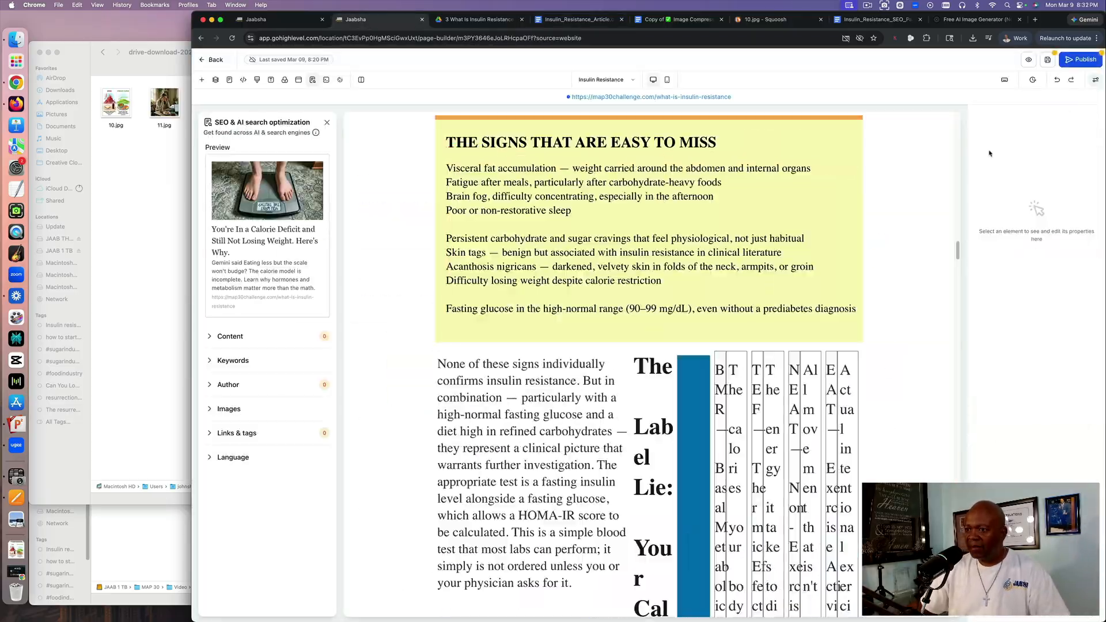
pyautogui.scroll(-2, 655, 274)
pyautogui.click(655, 269)
pyautogui.click(1073, 138)
pyautogui.click(649, 317)
pyautogui.click(857, 321)
pyautogui.scroll(-1, 698, 289)
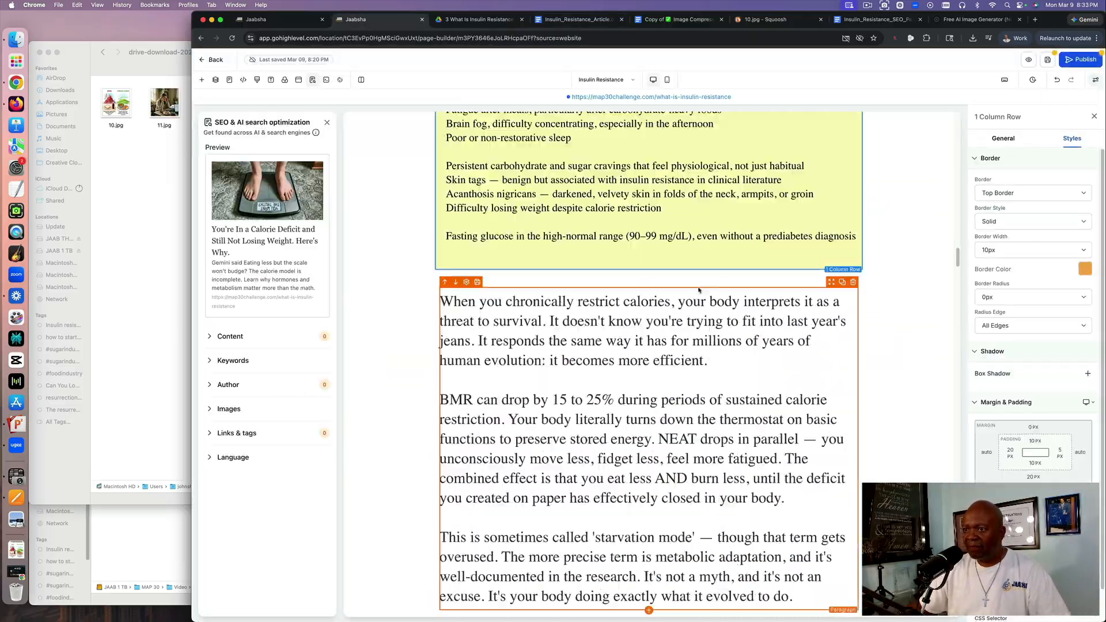
# Replace the "When you chronically restrict calories" text with the "None of these signs individually confirms" paragraph and add a divider beneath it.
pyautogui.press('super+a')
pyautogui.write('None of these signs individually confirms insulin resistance. But in combination — particularly with a high-normal fasting glucose and a diet high in refined carbohydrates — they represent a clinical picture that warrants further investigation. The appropriate test is a fasting insulin level alongside a fasting glucose, which allows a HOMA-IR score to be calculated. This is a simple blood test that most labs can perform; it simply is not ordered unless you or your physician asks for it.')
pyautogui.click(202, 80)
pyautogui.scroll(10, 861, 383)
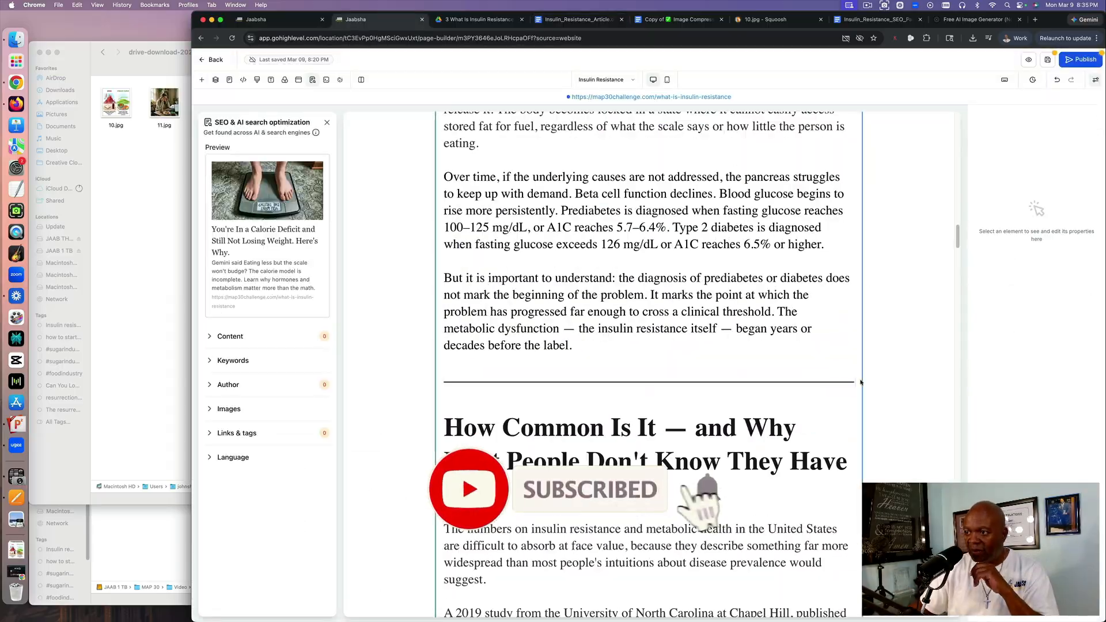
pyautogui.scroll(-10, 861, 383)
pyautogui.press('super+v')
pyautogui.scroll(-3, 926, 413)
# Add a sub-headline reading "What Drives Insulin Resistance: The Dietary Mechanism" below the red quote and start editing its font size.
pyautogui.click(202, 79)
pyautogui.press('super+a')
pyautogui.press('super+v')
pyautogui.click(1051, 271)
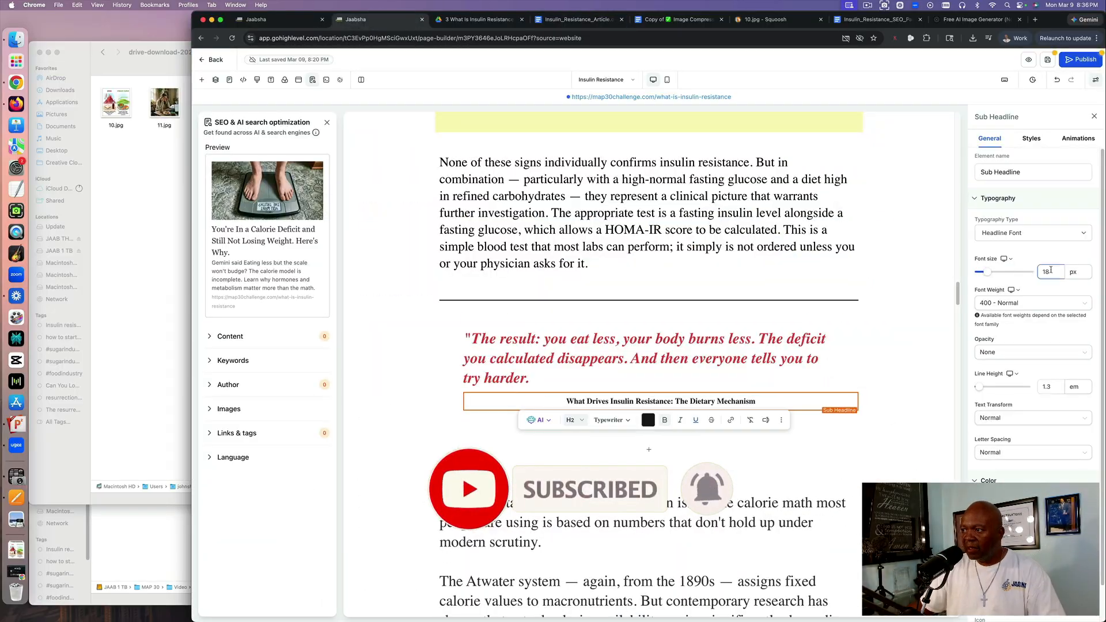
# Replace the body text under the Dietary Mechanism heading with the article section starting "Insulin resistance is a multifactorial condition".
pyautogui.click(576, 20)
pyautogui.moveTo(358, 291); pyautogui.dragTo(652, 419)
pyautogui.click(377, 20)
pyautogui.click(620, 407)
pyautogui.press('super+a')
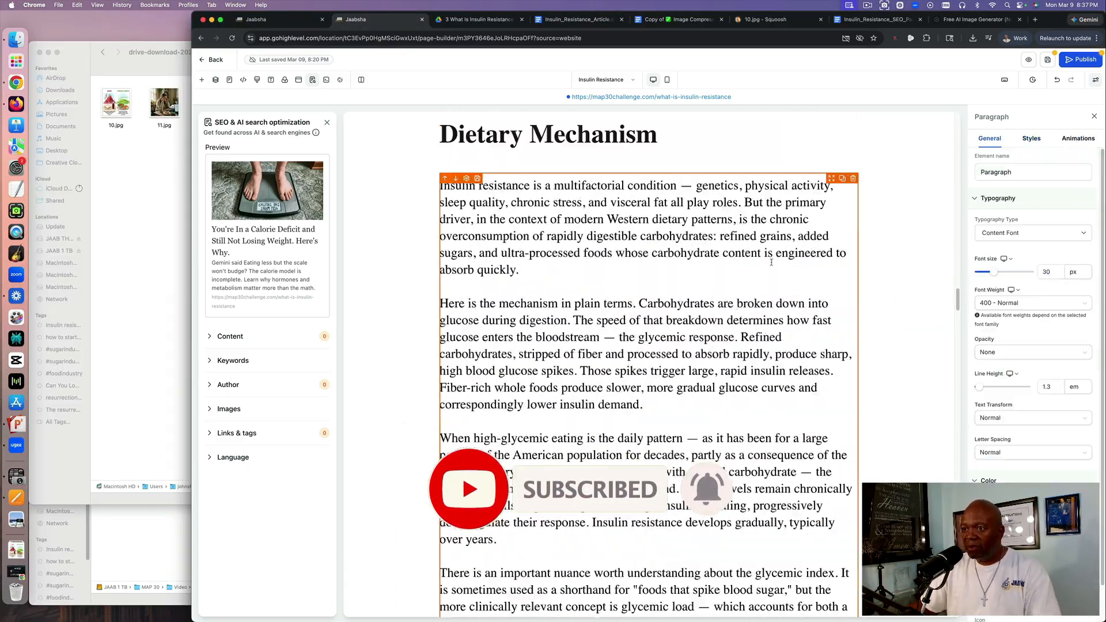
# Reposition the "Three Foundational Shifts to Consider" table row and set its width to 70%.
pyautogui.scroll(-10, 595, 353)
pyautogui.moveTo(831, 288); pyautogui.dragTo(800, 288)
pyautogui.moveTo(1031, 242); pyautogui.dragTo(1008, 242)
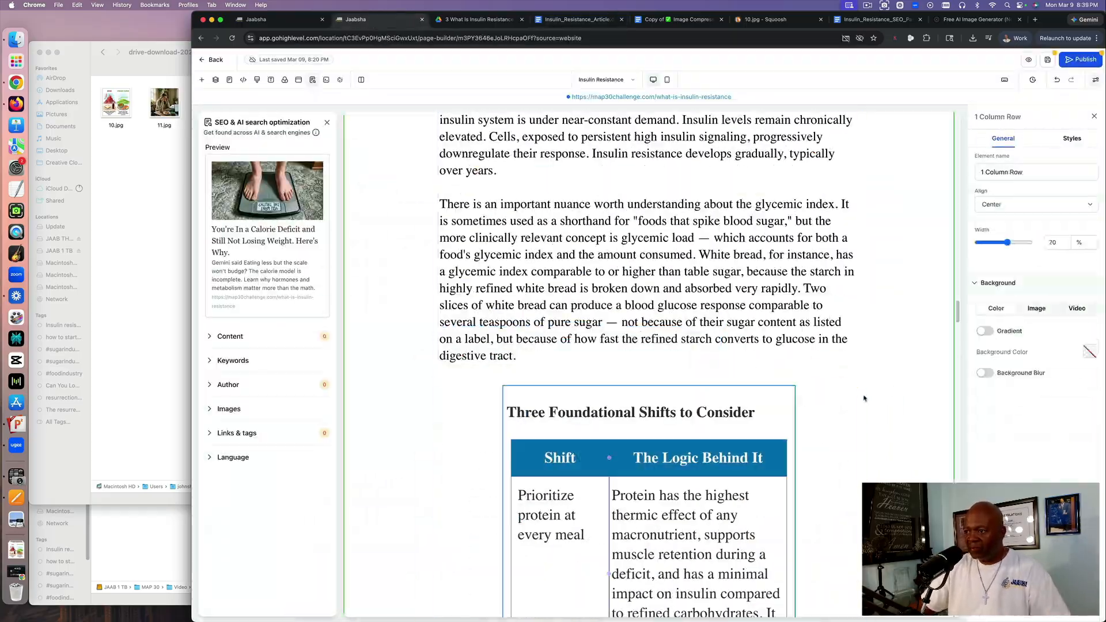
pyautogui.moveTo(768, 380); pyautogui.dragTo(759, 346)
pyautogui.moveTo(674, 347); pyautogui.dragTo(677, 363)
pyautogui.click(202, 79)
pyautogui.click(303, 184)
pyautogui.moveTo(1032, 242); pyautogui.dragTo(1007, 244)
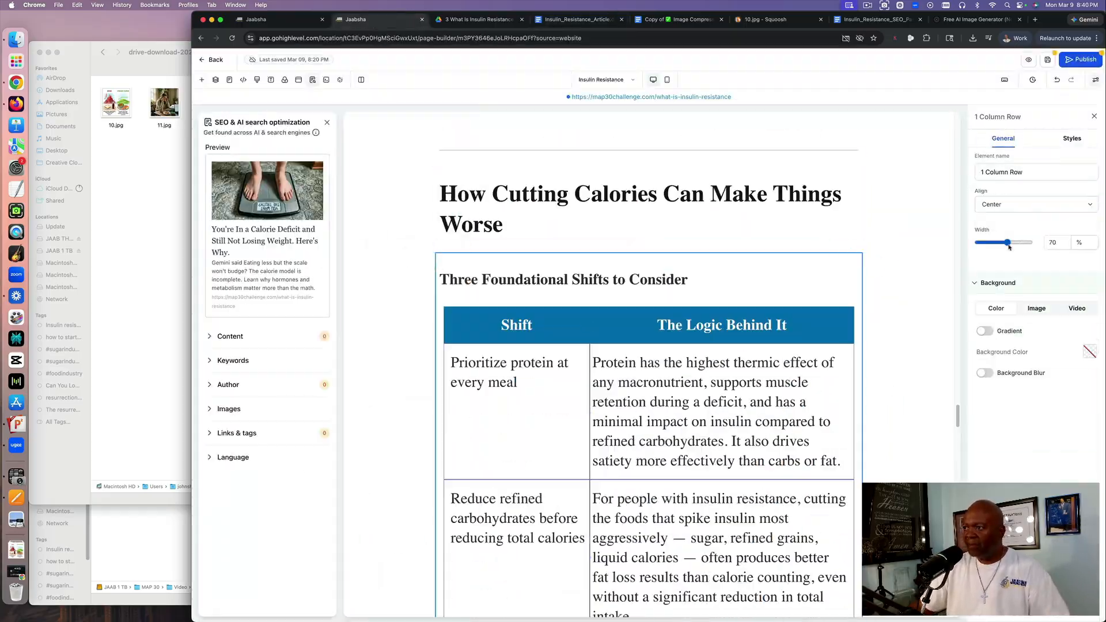
# Remove the headings above the Shift table, leaving only a divider between it and the glycemic load paragraph.
pyautogui.scroll(-10, 531, 156)
pyautogui.click(576, 19)
pyautogui.click(377, 20)
pyautogui.click(795, 358)
pyautogui.click(852, 345)
pyautogui.click(516, 372)
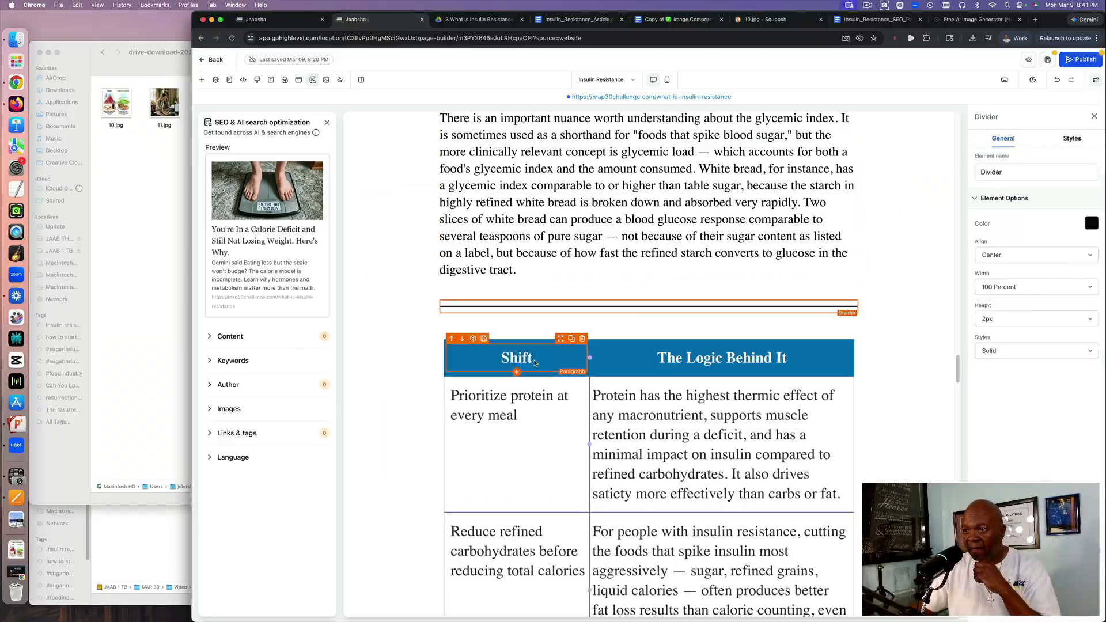
# Replace the table's column headings with "Dietary Factor" and "Effect on Insulin and Metabolic Health" from the article document.
pyautogui.click(577, 20)
pyautogui.doubleClick(644, 229)
pyautogui.click(378, 20)
# Fill the first table row with the article's "Refined carbohydrates" entry and its "Rapid glucose absorption" effect text.
pyautogui.click(576, 19)
pyautogui.moveTo(369, 256); pyautogui.dragTo(484, 286)
pyautogui.rightClick(389, 249)
pyautogui.click(414, 269)
pyautogui.click(377, 19)
pyautogui.click(710, 435)
pyautogui.press('super+v')
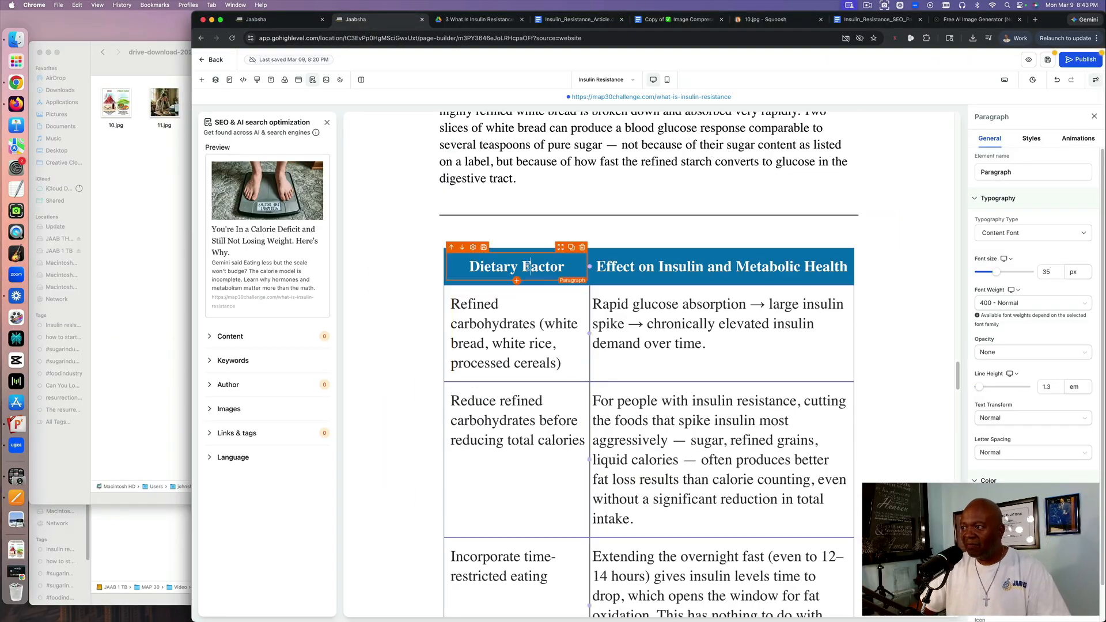
# Fill the next two table rows with the "Added sugar and HFCS" and "Ultra-processed foods" entries, using 30 px text.
pyautogui.click(576, 19)
pyautogui.click(378, 20)
pyautogui.press('super+v')
pyautogui.click(1046, 272)
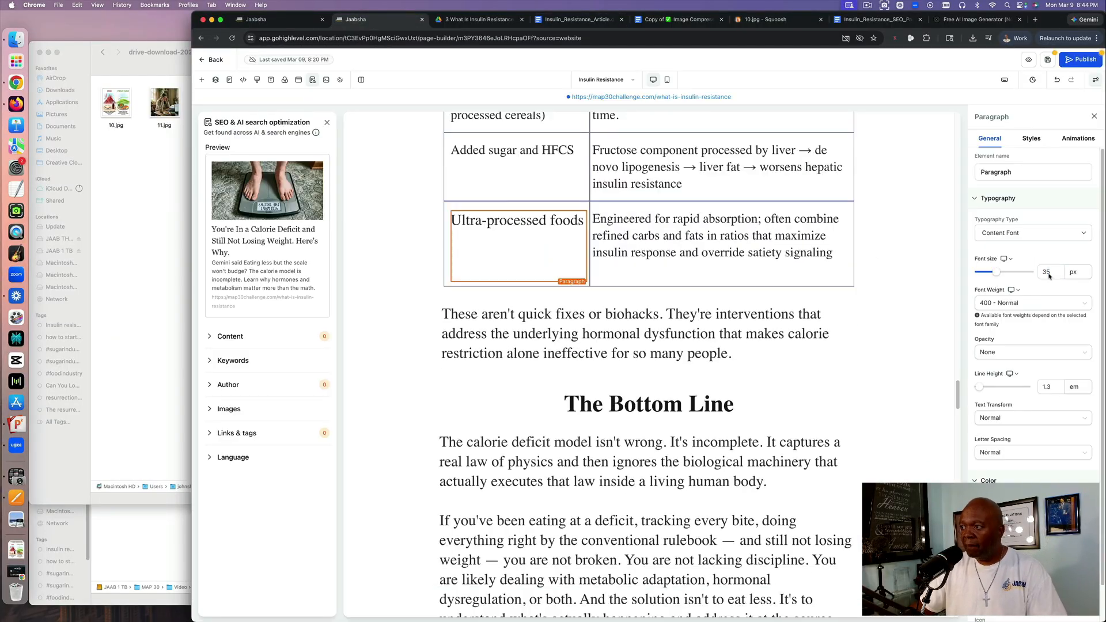
# Fill a new table row with "Dietary fiber (vegetables, legumes, whole grains)" and its "Slows glucose absorption" effect text.
pyautogui.click(576, 20)
pyautogui.click(377, 20)
pyautogui.press('super+v')
pyautogui.click(576, 19)
pyautogui.click(378, 19)
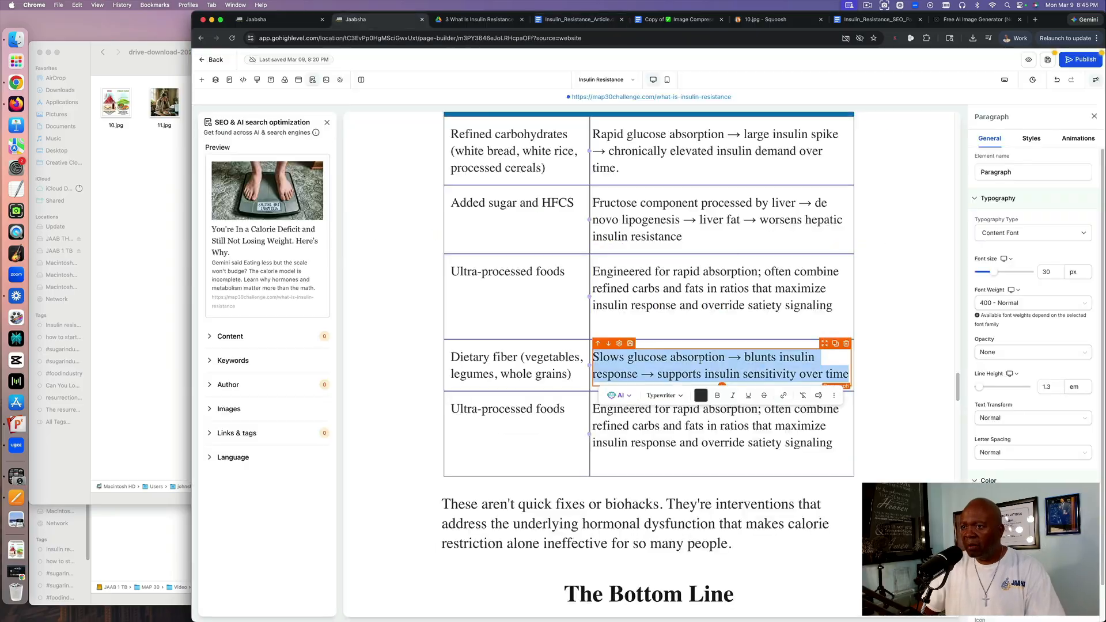
# Fill the following table row with "Protein" and its "Minimal direct insulin impact" effect text, and publish the page.
pyautogui.click(576, 20)
pyautogui.rightClick(491, 397)
pyautogui.click(377, 20)
pyautogui.click(576, 19)
pyautogui.click(377, 20)
pyautogui.press('super+v')
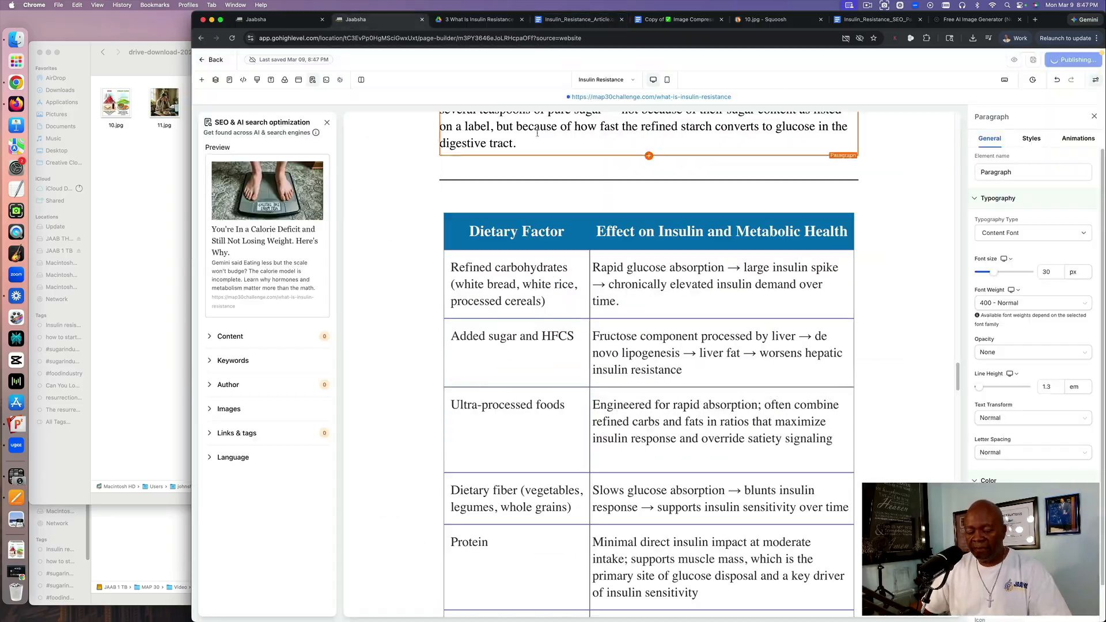
# Open the published insulin resistance page to review it and widen the browser window.
pyautogui.click(651, 97)
pyautogui.moveTo(192, 323); pyautogui.dragTo(119, 322)
pyautogui.scroll(10, 563, 168)
# Copy the heading "The Downstream Consequences: Why Insulin Resistance Is the Upstream Problem" from the article document for the section below the dietary table.
pyautogui.click(312, 20)
pyautogui.scroll(-10, 593, 316)
pyautogui.click(513, 20)
pyautogui.click(312, 20)
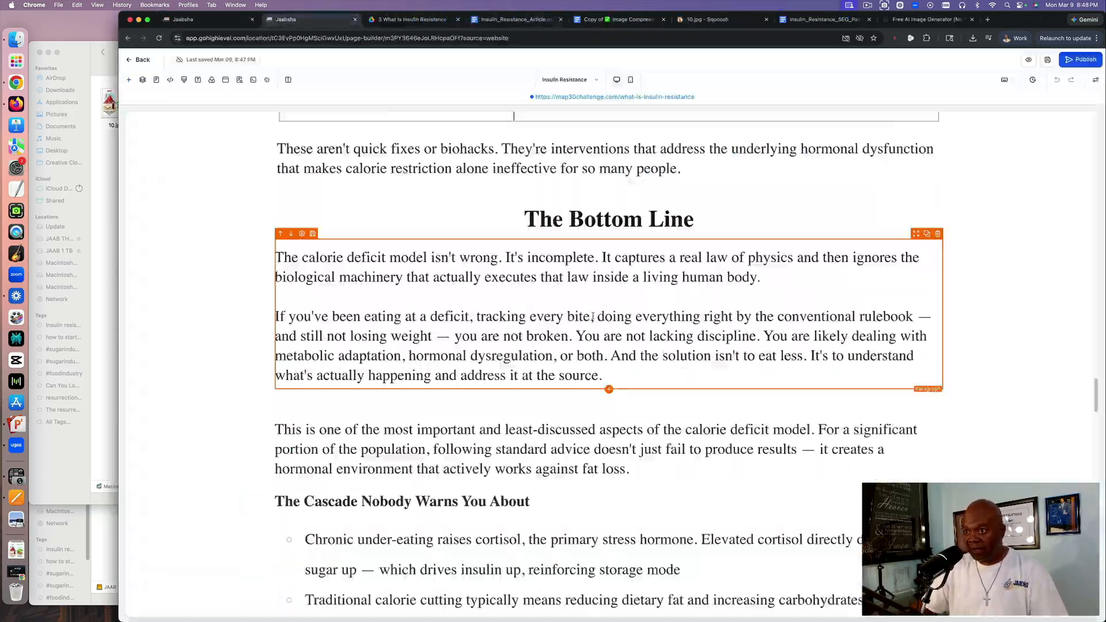
pyautogui.click(609, 219)
pyautogui.scroll(10, 592, 316)
pyautogui.moveTo(771, 378); pyautogui.dragTo(771, 377)
pyautogui.click(512, 20)
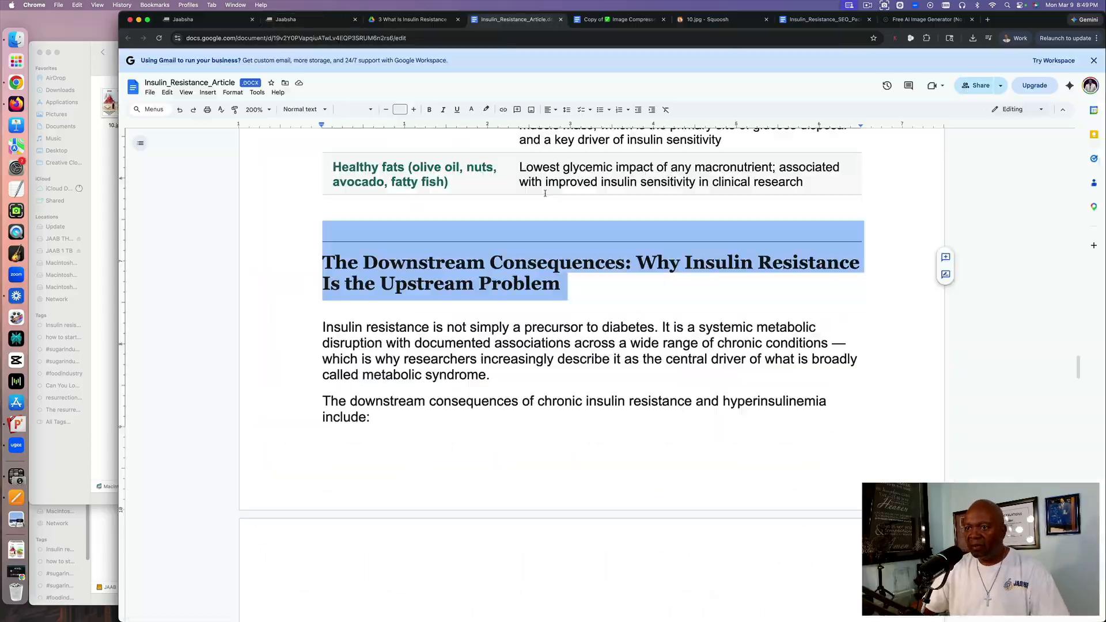
pyautogui.click(313, 20)
# Place the bullet list under the "downstream consequences" introduction and replace its items with the copied conditions, starting with "Type 2 diabetes".
pyautogui.moveTo(798, 134); pyautogui.dragTo(777, 358)
pyautogui.click(513, 19)
pyautogui.scroll(-10, 571, 360)
pyautogui.click(313, 19)
pyautogui.press('super+v')
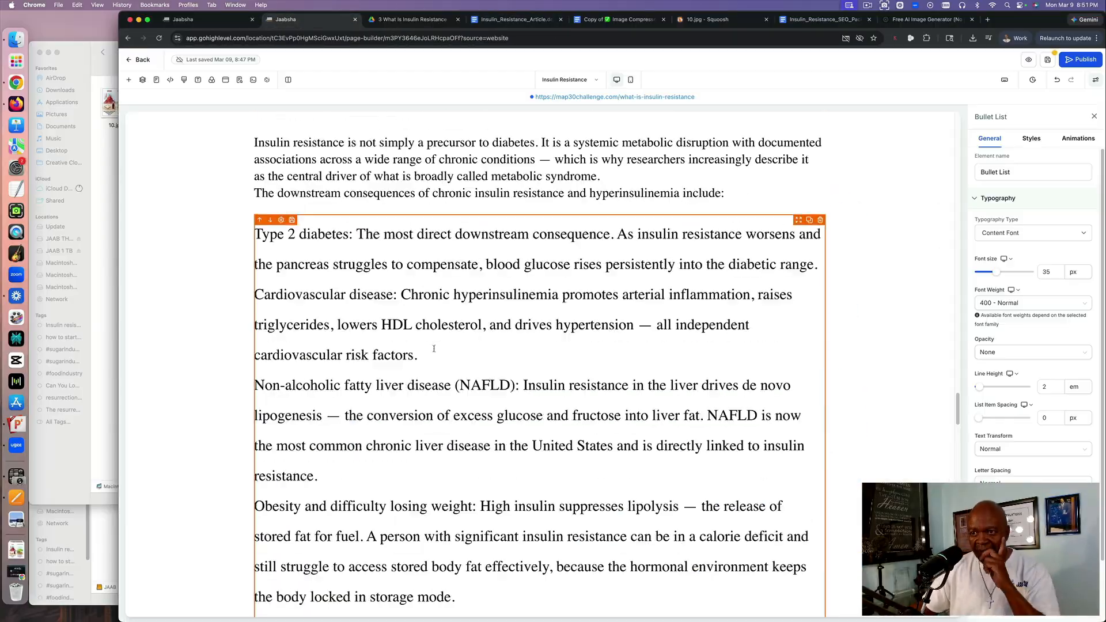
# Copy the heading "Is Insulin Resistance Reversible? What the Evidence Shows" from the article document onto the page as the next section heading.
pyautogui.click(512, 19)
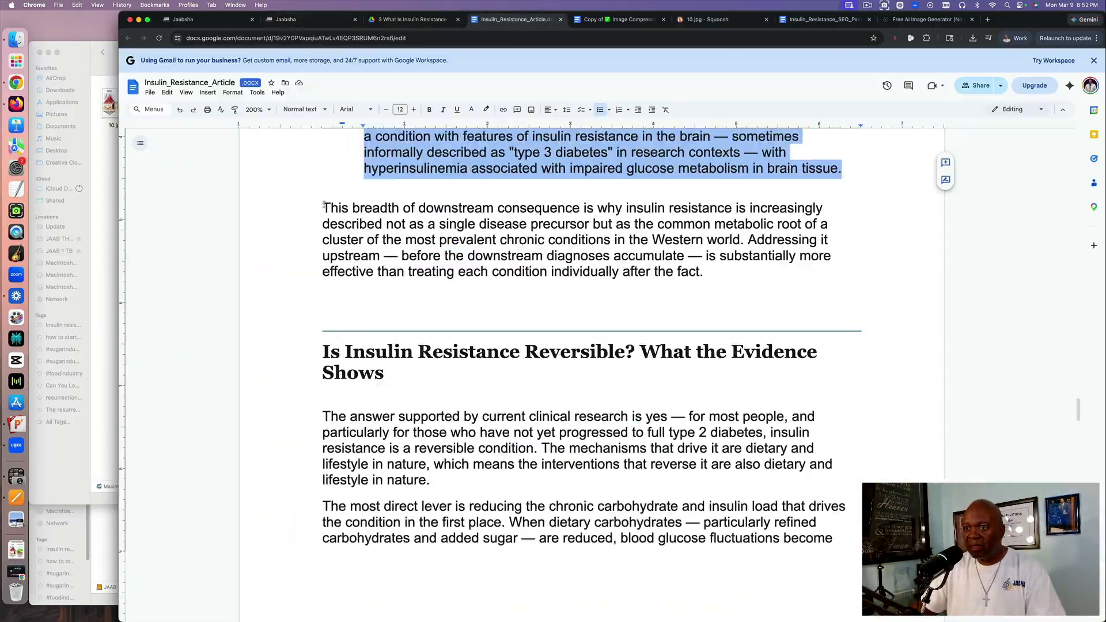
pyautogui.click(312, 19)
pyautogui.click(512, 19)
pyautogui.moveTo(322, 351); pyautogui.dragTo(387, 373)
pyautogui.rightClick(452, 362)
pyautogui.click(476, 384)
pyautogui.click(312, 20)
pyautogui.press('super+v')
# Replace the paragraph under the reversibility heading with the article text starting "The answer supported by current clinical research is yes".
pyautogui.click(513, 19)
pyautogui.click(312, 20)
pyautogui.scroll(-3, 576, 403)
pyautogui.moveTo(255, 260); pyautogui.dragTo(678, 378)
pyautogui.rightClick(421, 329)
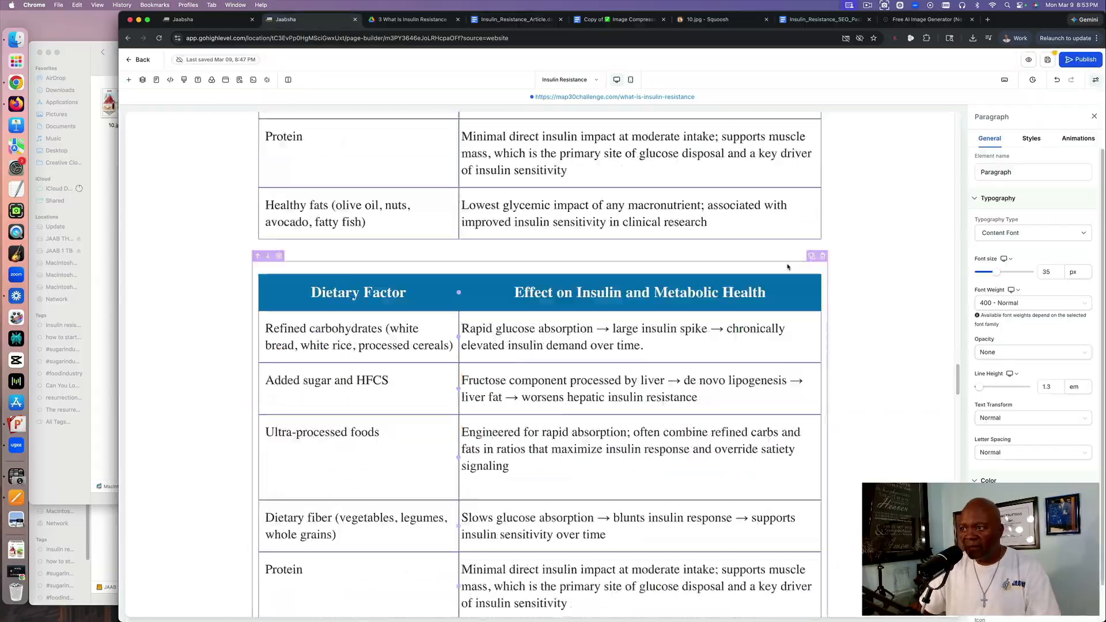
# Retitle the duplicated table's columns "Intervention" and "What the Evidence Supports", and fill its first row with "Reduce refined carbohydrates and added sugar" and its evidence.
pyautogui.click(512, 19)
pyautogui.click(313, 19)
pyautogui.tripleClick(377, 279)
pyautogui.rightClick(379, 282)
pyautogui.click(412, 369)
pyautogui.click(513, 19)
pyautogui.click(312, 20)
pyautogui.press('super+v')
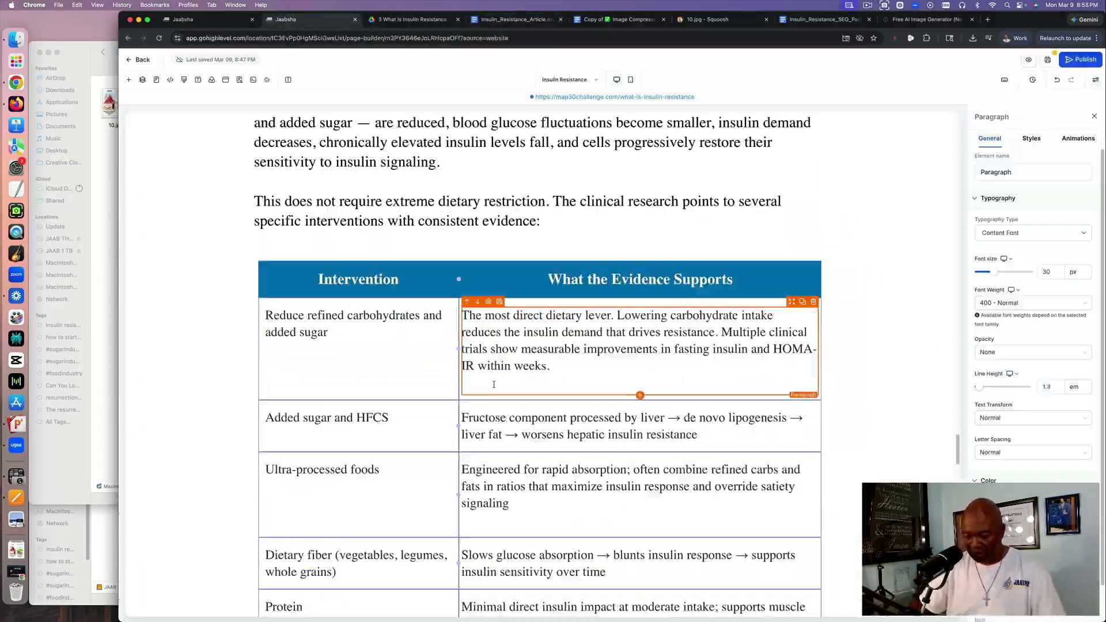
# Copy the "Resistance and aerobic exercise" evidence text from the article document for its row in the interventions table.
pyautogui.click(513, 20)
pyautogui.click(312, 20)
pyautogui.click(513, 20)
pyautogui.tripleClick(645, 294)
pyautogui.click(312, 20)
# Fill the following interventions row with "Reduce visceral fat" and its evidence text from the article document.
pyautogui.click(513, 20)
pyautogui.tripleClick(392, 349)
pyautogui.doubleClick(410, 347)
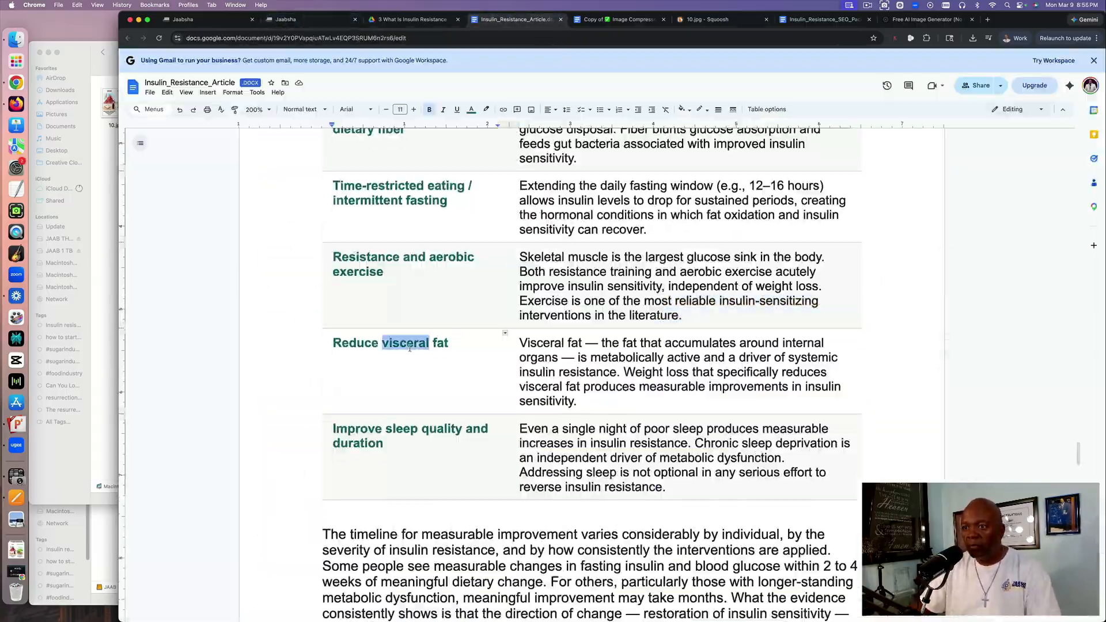
pyautogui.click(312, 20)
pyautogui.press('super+v')
pyautogui.click(513, 20)
pyautogui.tripleClick(645, 357)
pyautogui.click(312, 19)
pyautogui.tripleClick(534, 194)
pyautogui.press('super+v')
pyautogui.click(581, 369)
# Set the font size of the duplicated paragraph under the reversibility introduction to 30 px.
pyautogui.click(512, 20)
pyautogui.scroll(-10, 611, 357)
pyautogui.click(312, 20)
pyautogui.scroll(15, 770, 363)
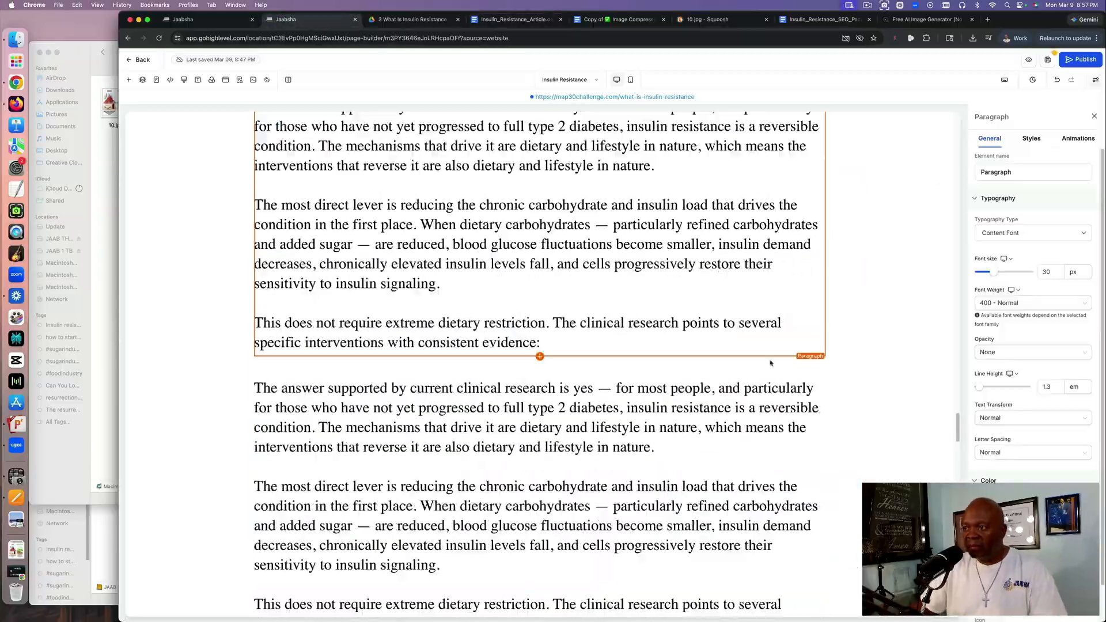
pyautogui.click(476, 419)
pyautogui.doubleClick(1047, 272)
pyautogui.write('30')
# Insert the article quote starting "The same mechanisms that drove insulin resistance" below the timeline paragraph and open its row's margin and padding settings.
pyautogui.click(513, 20)
pyautogui.click(313, 19)
pyautogui.click(128, 80)
pyautogui.click(1072, 138)
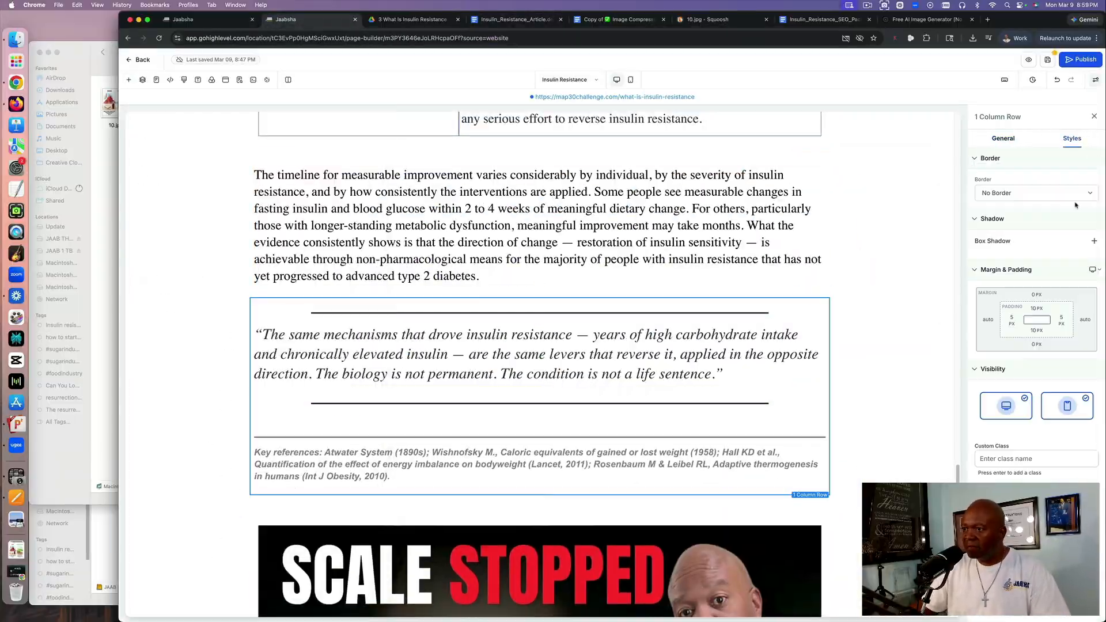
pyautogui.click(1020, 348)
pyautogui.click(880, 277)
# Place a copy of the reversibility heading and a paragraph below the quote, above the key references.
pyautogui.click(513, 19)
pyautogui.click(312, 19)
pyautogui.scroll(10, 806, 289)
pyautogui.moveTo(798, 173); pyautogui.dragTo(783, 286)
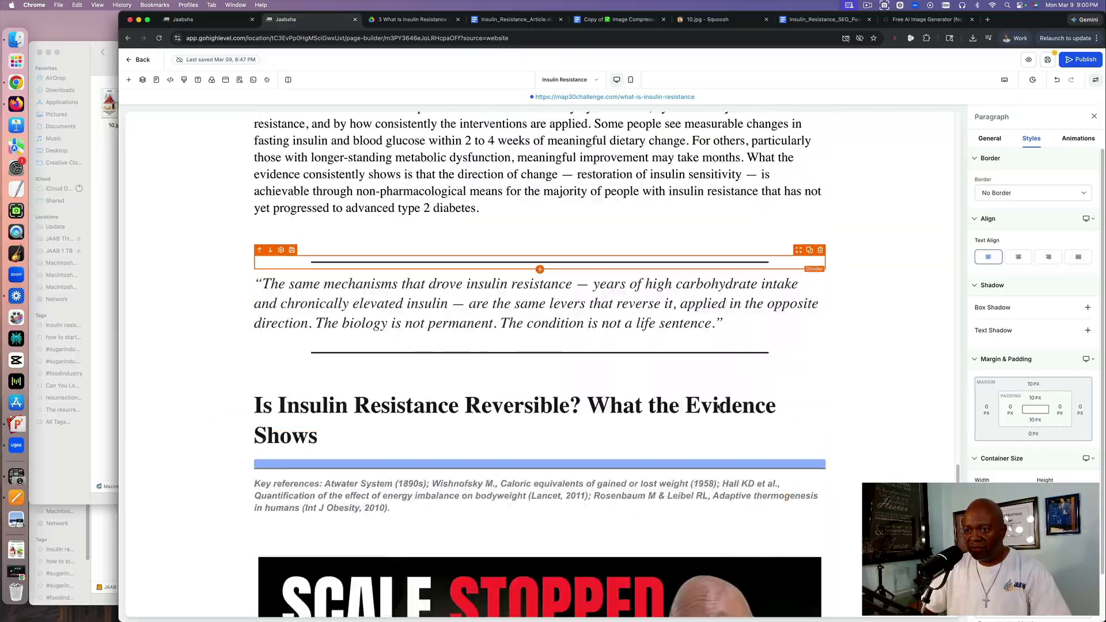
pyautogui.moveTo(719, 407); pyautogui.dragTo(719, 412)
# Replace the paragraph below the quote section's heading with the article text starting "Standard blood panels do not routinely include", and duplicate that paragraph.
pyautogui.click(512, 19)
pyautogui.click(312, 19)
pyautogui.click(476, 489)
pyautogui.press('super+v')
pyautogui.scroll(-3, 453, 412)
pyautogui.click(949, 340)
pyautogui.scroll(3, 715, 288)
pyautogui.click(545, 370)
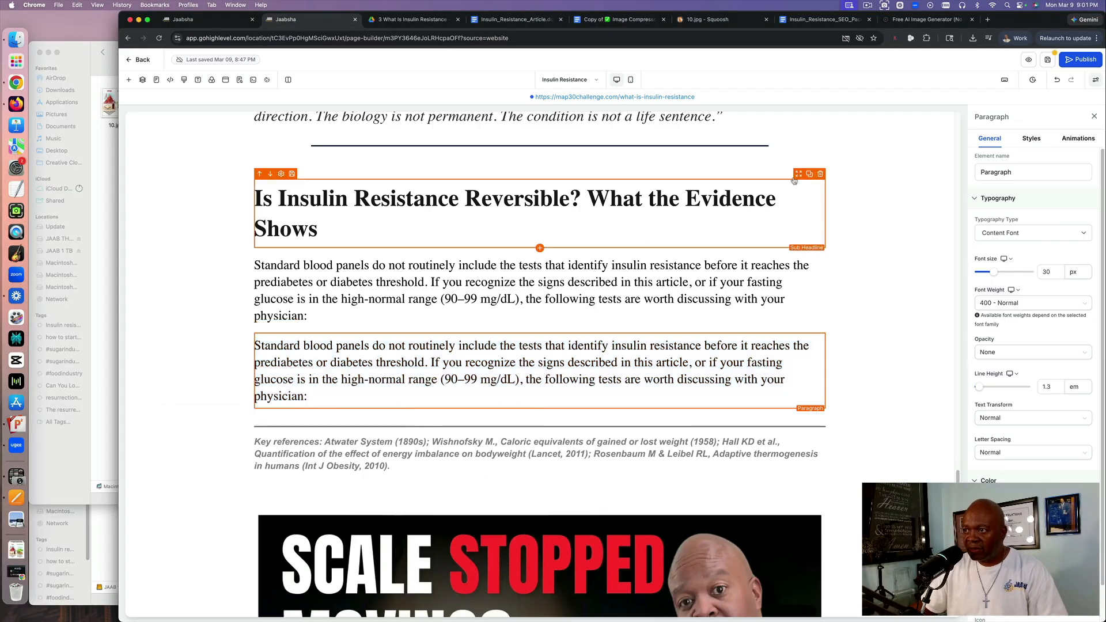
# Place a copy of the yellow callout box below the blood panel paragraph and replace its heading with "TESTS WORTH REQUESTING".
pyautogui.click(827, 340)
pyautogui.scroll(2, 714, 403)
pyautogui.click(821, 400)
pyautogui.click(814, 117)
pyautogui.click(818, 363)
pyautogui.click(821, 362)
pyautogui.press('super+v')
# Replace the paragraph inside the "TESTS WORTH REQUESTING" box with the article's list of tests, starting with "Fasting insulin".
pyautogui.click(530, 363)
pyautogui.click(1090, 351)
pyautogui.click(512, 20)
pyautogui.click(312, 20)
pyautogui.rightClick(387, 460)
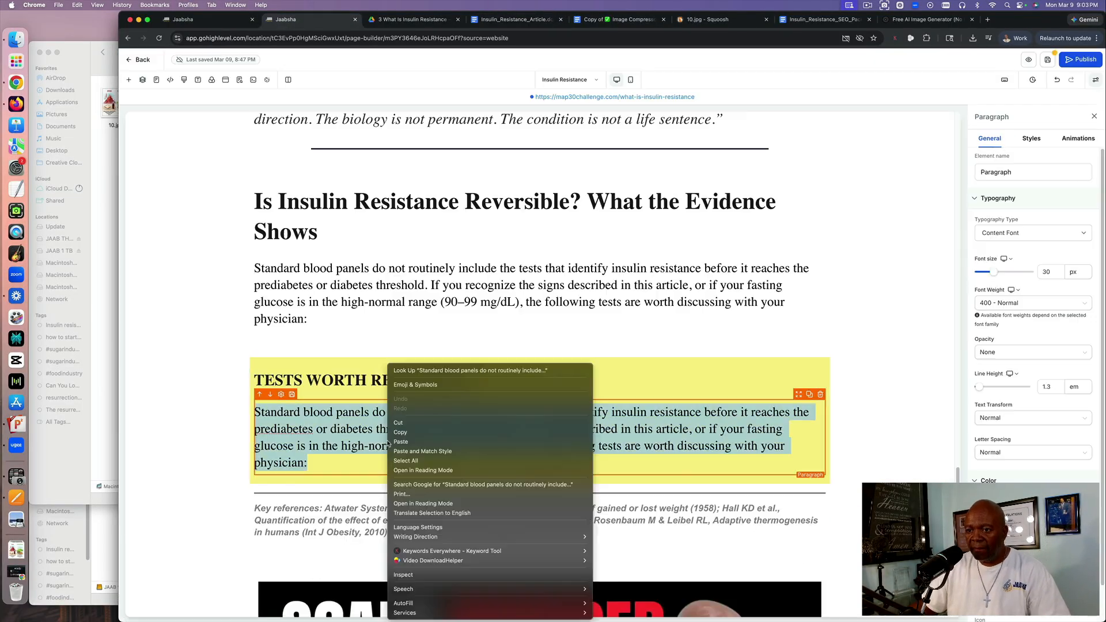
pyautogui.click(424, 449)
# Give the tests callout a light green background and a solid 10px top border, and open its border color picker.
pyautogui.click(1056, 481)
pyautogui.click(1072, 139)
pyautogui.click(1033, 194)
pyautogui.click(1090, 266)
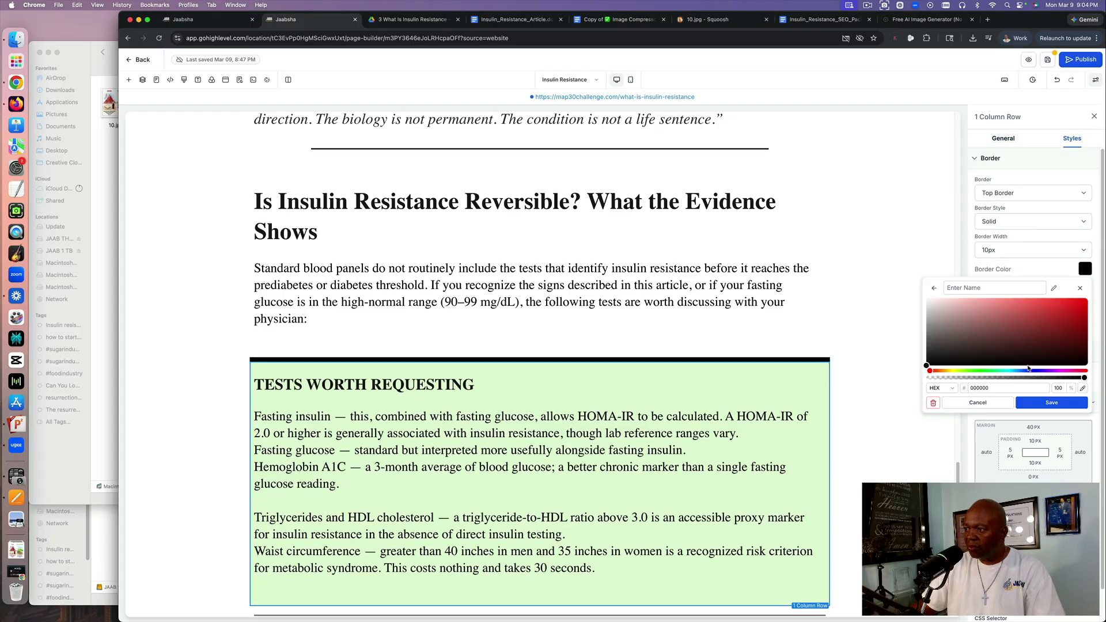
# Paste the article paragraph starting "If your physician is unfamiliar with HOMA-IR" below the green tests box.
pyautogui.click(512, 19)
pyautogui.click(312, 19)
pyautogui.press('super+v')
pyautogui.scroll(-5, 467, 356)
# Copy the "The Bottom Line" heading from the article document and place a divider below the physician paragraph.
pyautogui.click(513, 20)
pyautogui.tripleClick(402, 254)
pyautogui.click(312, 19)
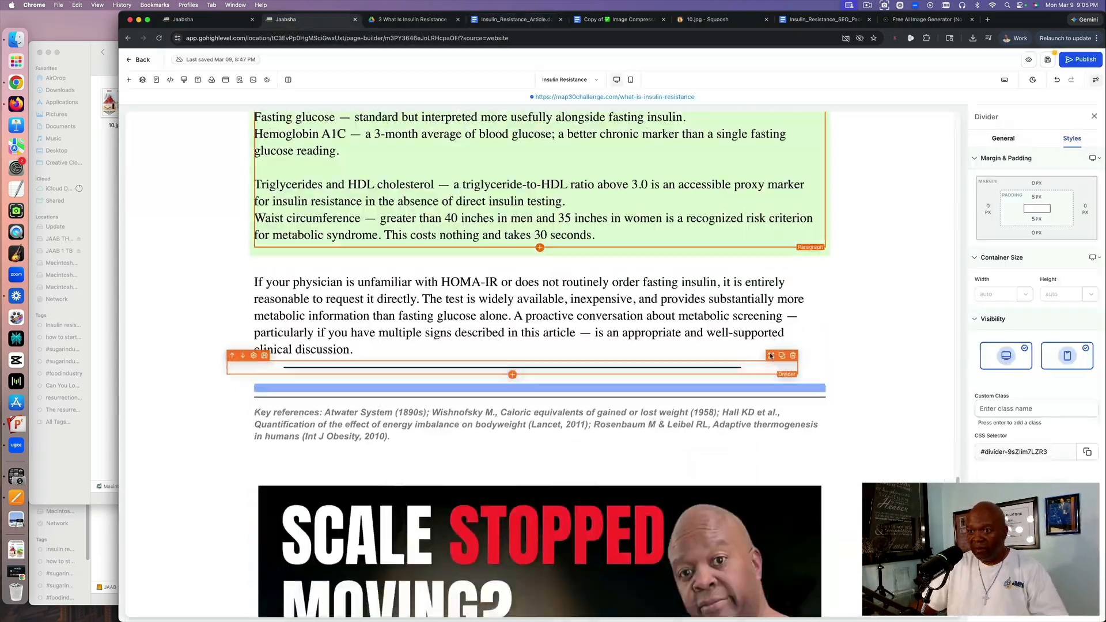
pyautogui.click(539, 385)
pyautogui.click(1031, 286)
# Paste the four closing paragraphs starting "Insulin resistance is arguably the most consequential" onto the page and title the section "Bottom Line".
pyautogui.click(513, 19)
pyautogui.moveTo(322, 180); pyautogui.dragTo(817, 497)
pyautogui.click(312, 20)
pyautogui.tripleClick(530, 519)
pyautogui.click(512, 20)
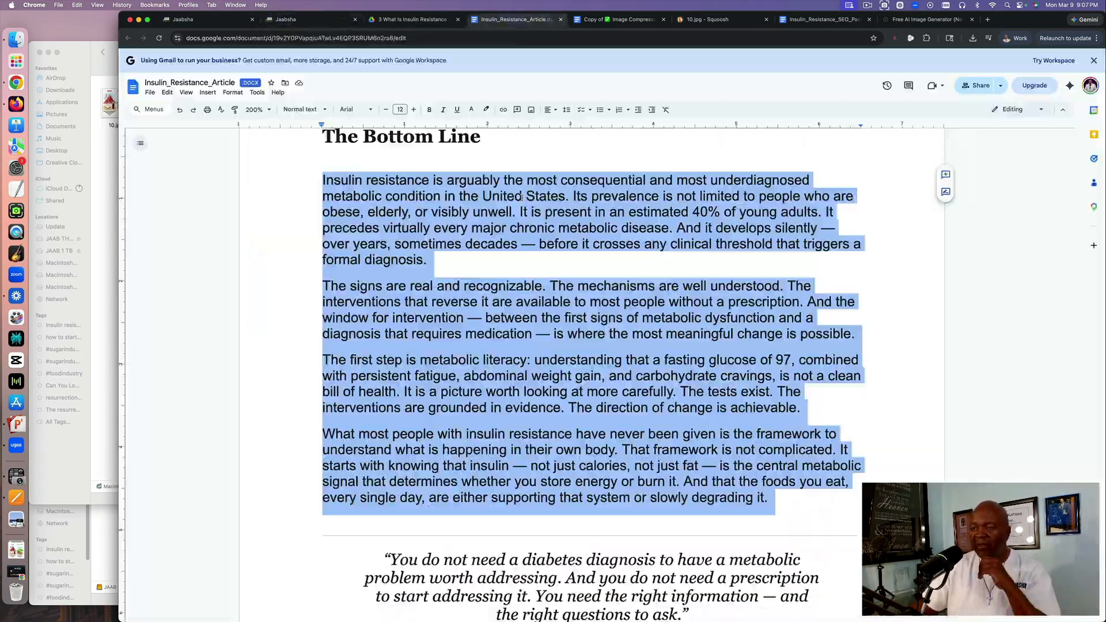
pyautogui.click(312, 20)
pyautogui.press('super+v')
pyautogui.tripleClick(321, 291)
pyautogui.write('Bottom Line')
# Copy the next closing passage from the article document and paste it into the end of the page.
pyautogui.click(513, 20)
pyautogui.moveTo(323, 277); pyautogui.dragTo(833, 535)
pyautogui.click(312, 20)
pyautogui.press('super+v')
# Add a two-column row under "How Common Is It" with the Spike and Steady Curve image beside the text starting "On insulin resistance specifically".
pyautogui.click(410, 20)
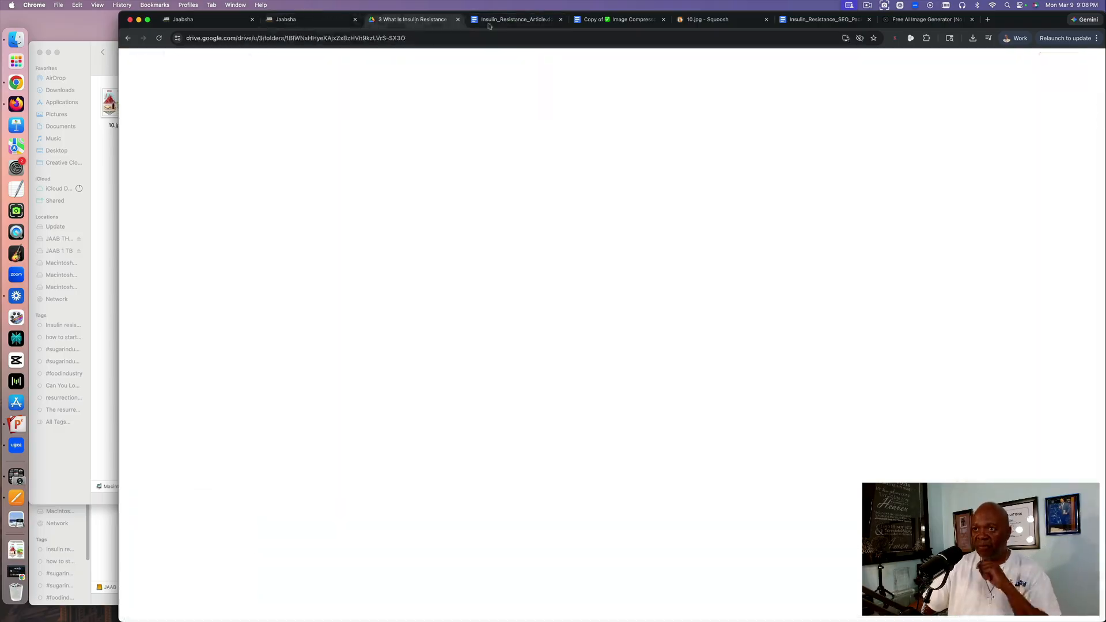
pyautogui.click(513, 19)
pyautogui.click(313, 20)
pyautogui.scroll(20, 605, 423)
pyautogui.click(128, 79)
pyautogui.click(284, 191)
pyautogui.click(392, 477)
pyautogui.click(230, 405)
pyautogui.scroll(5, 539, 345)
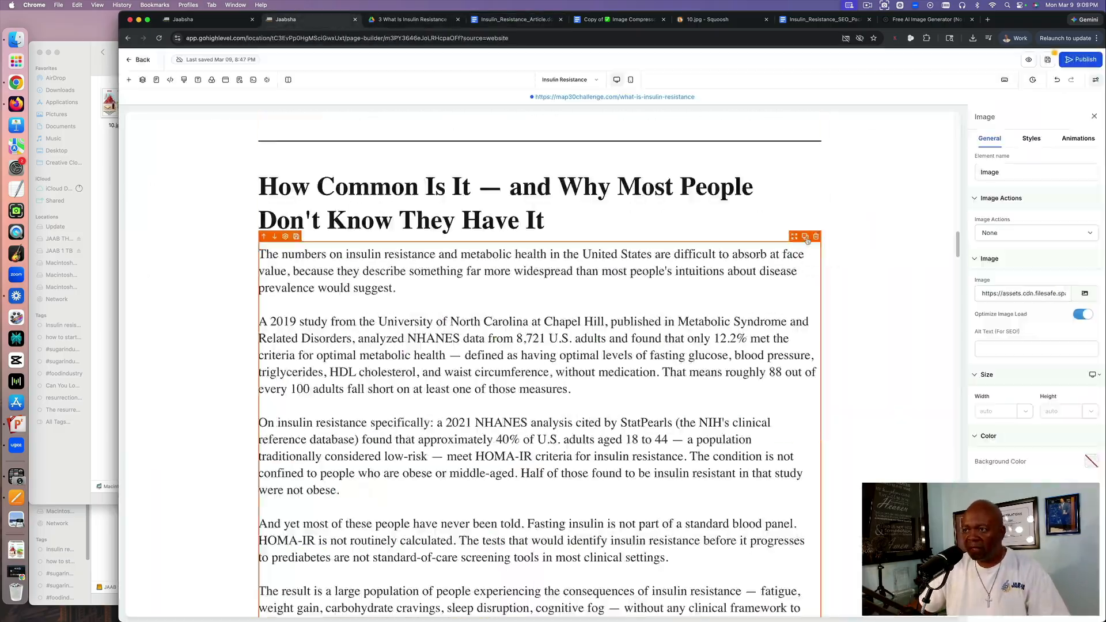
pyautogui.press('super+v')
# Preview the page, review the "How Common Is It" section with its two-column image row, and close the preview.
pyautogui.click(1029, 60)
pyautogui.scroll(-20, 650, 175)
pyautogui.scroll(10, 649, 175)
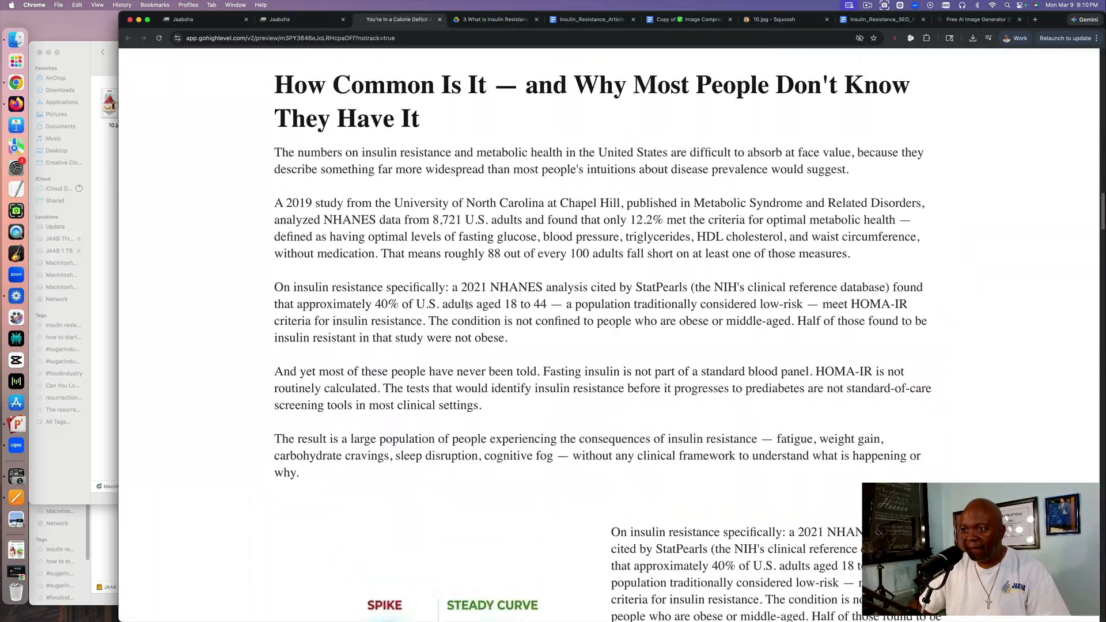
pyautogui.scroll(-8, 468, 308)
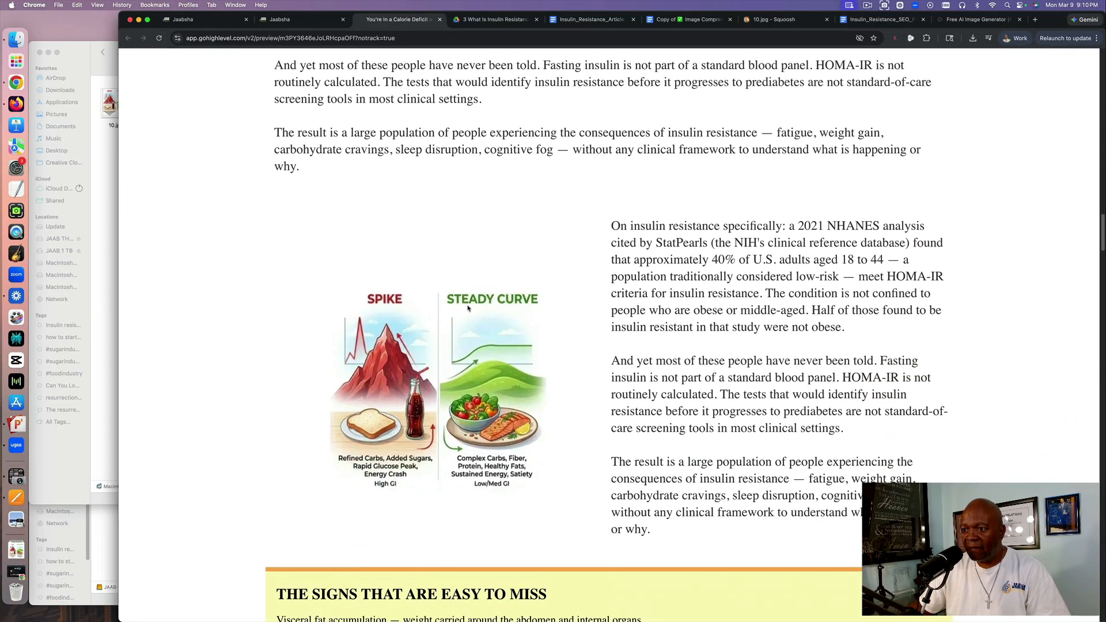
pyautogui.scroll(1, 467, 308)
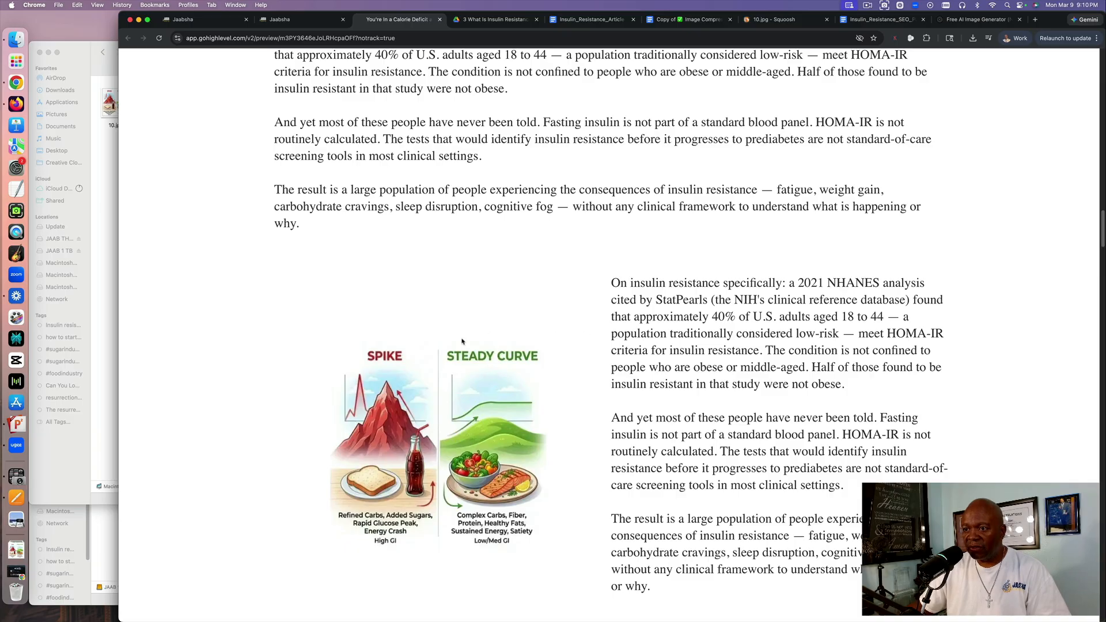
pyautogui.click(439, 19)
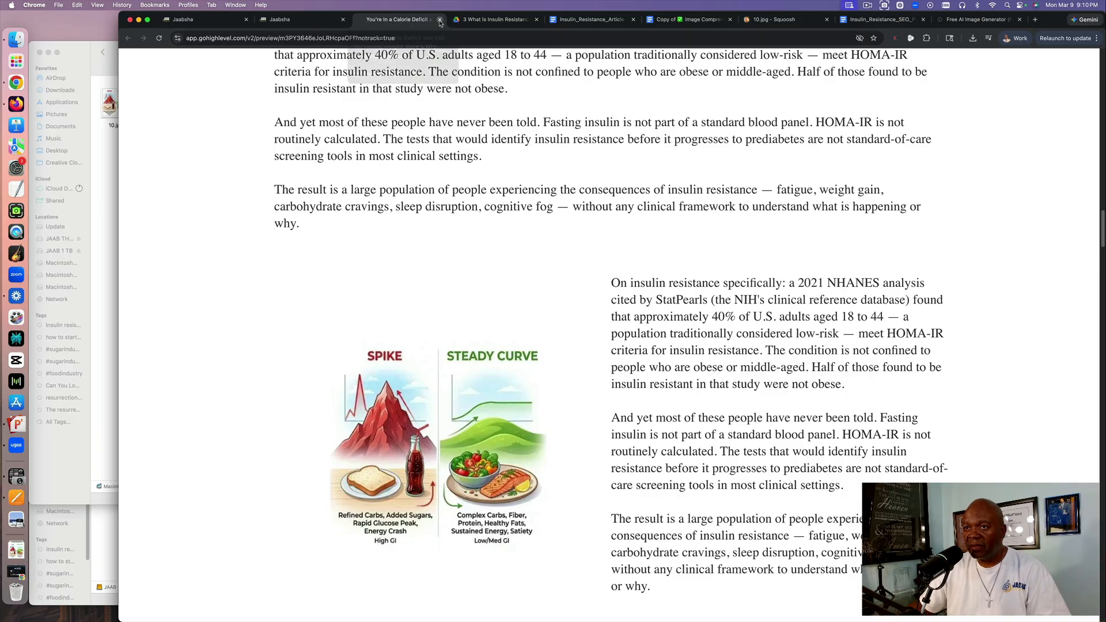
# Select the Spike and Steady Curve image in the two-column row for editing.
pyautogui.scroll(-5, 501, 332)
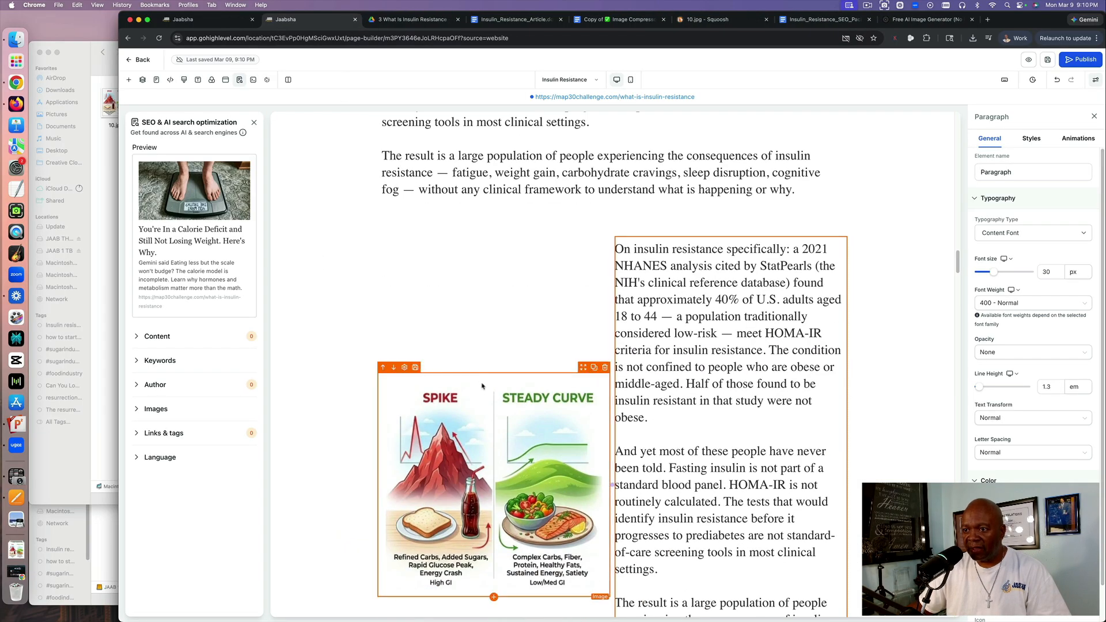
pyautogui.click(483, 386)
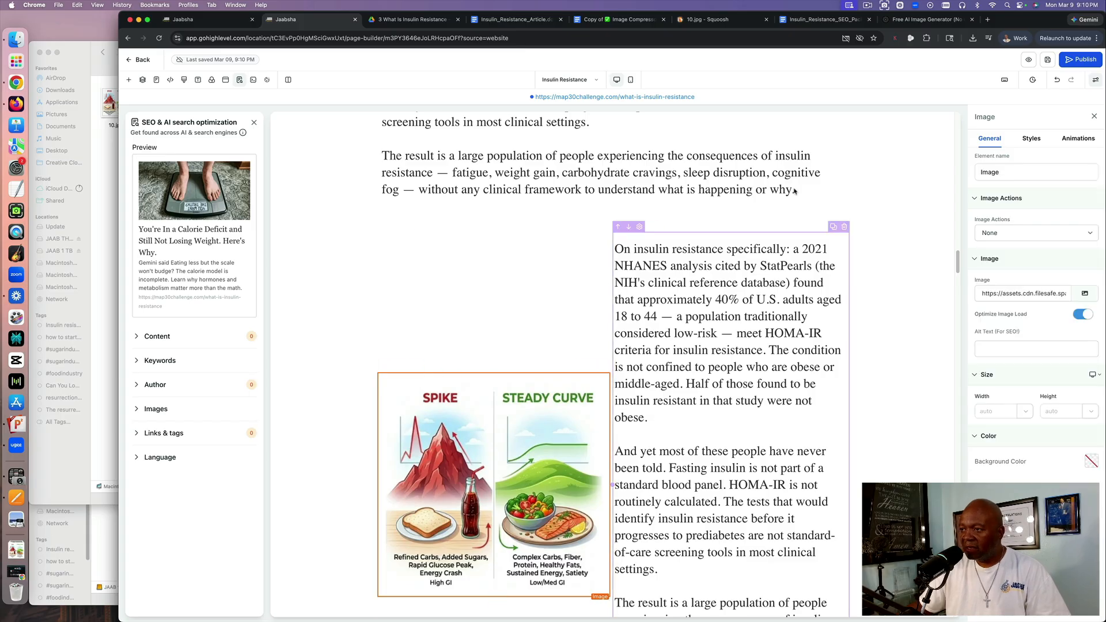
# Add an outer box shadow to the "Spike / Steady Curve" image and set its blur to 11 px.
pyautogui.click(1032, 139)
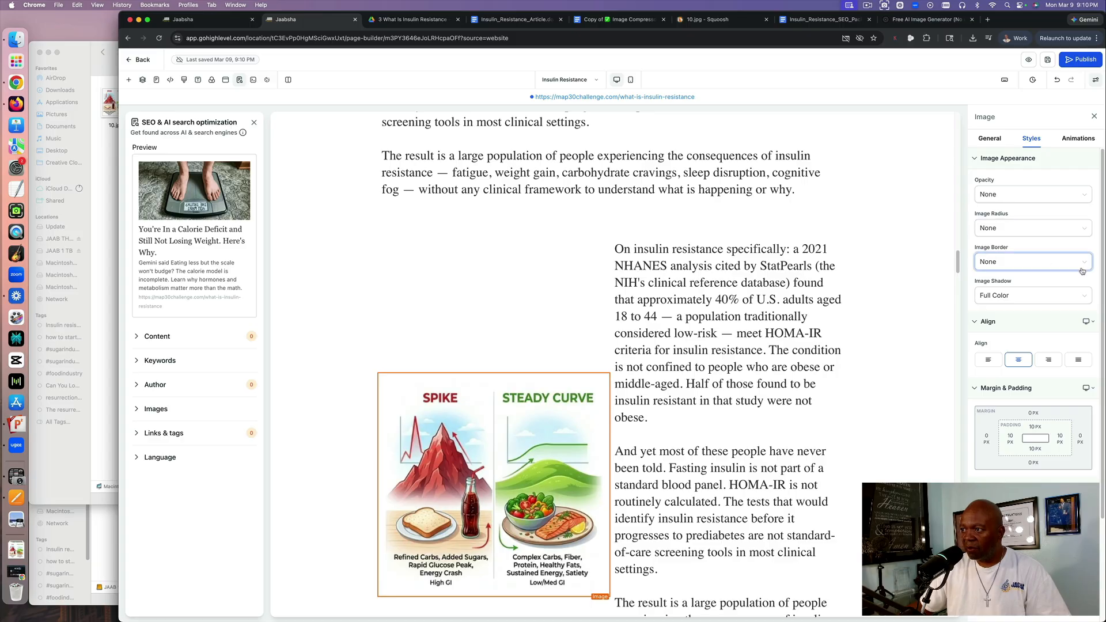
pyautogui.scroll(-1, 1034, 257)
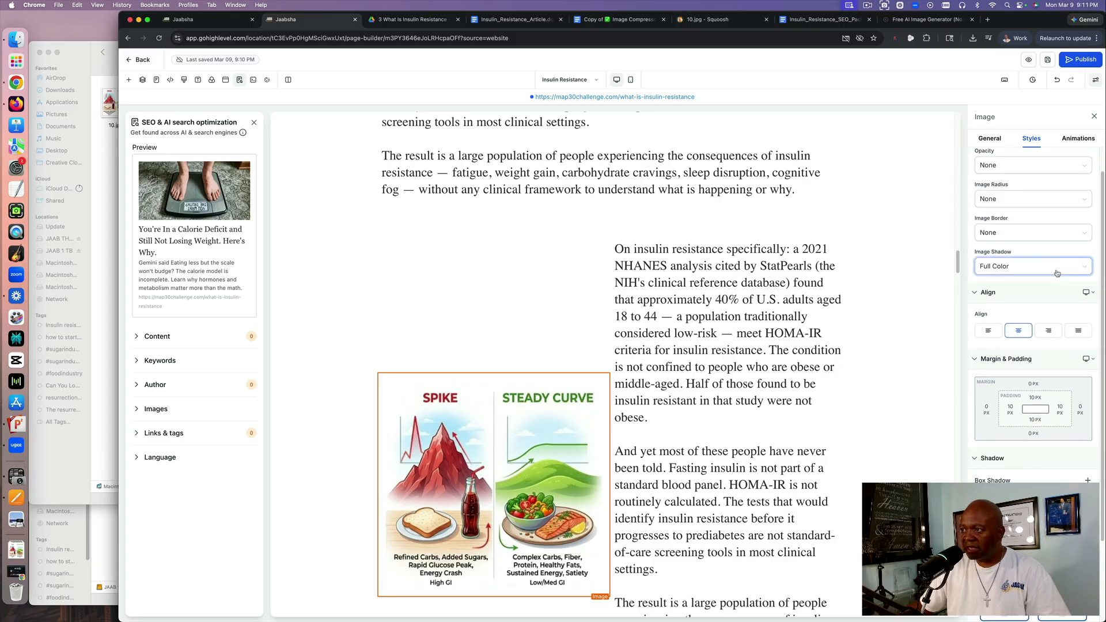
pyautogui.scroll(1, 1057, 270)
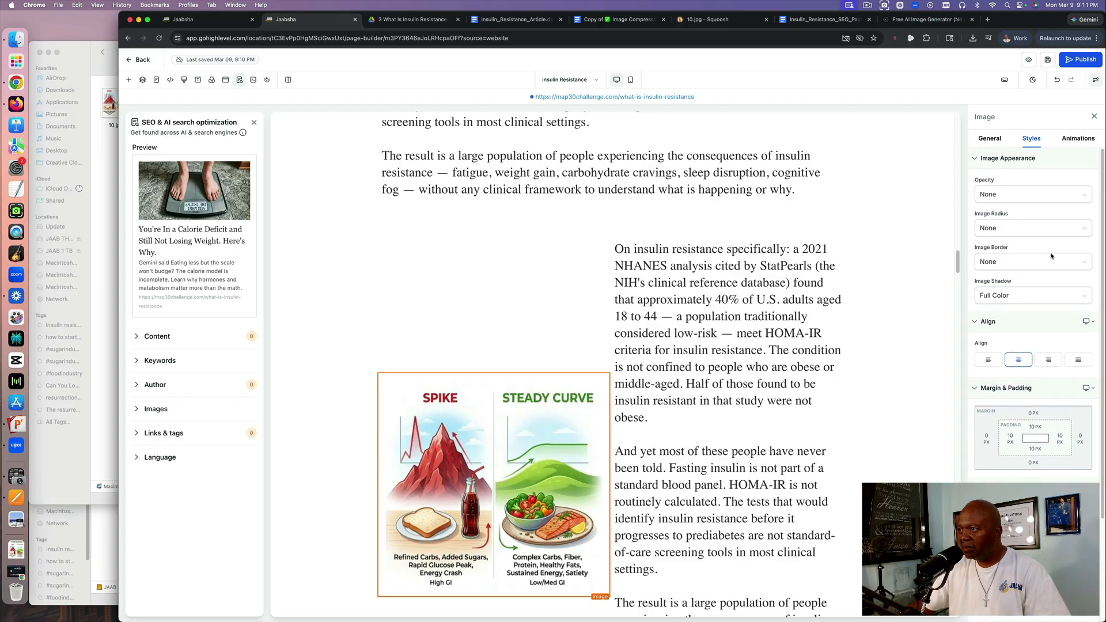
pyautogui.scroll(-1, 1055, 253)
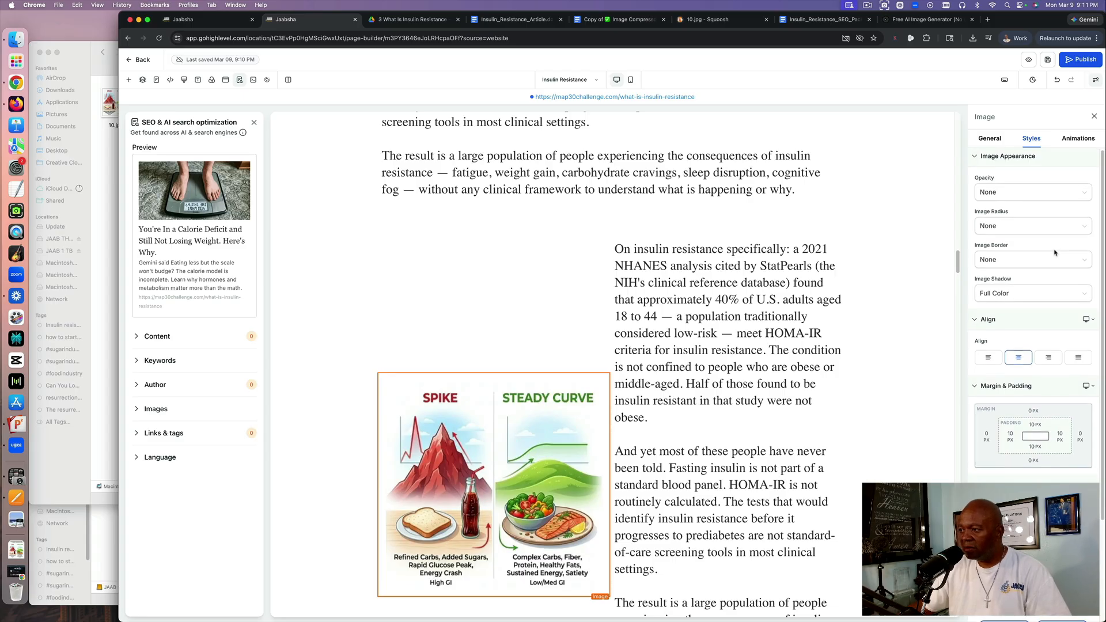
pyautogui.scroll(-5, 1055, 252)
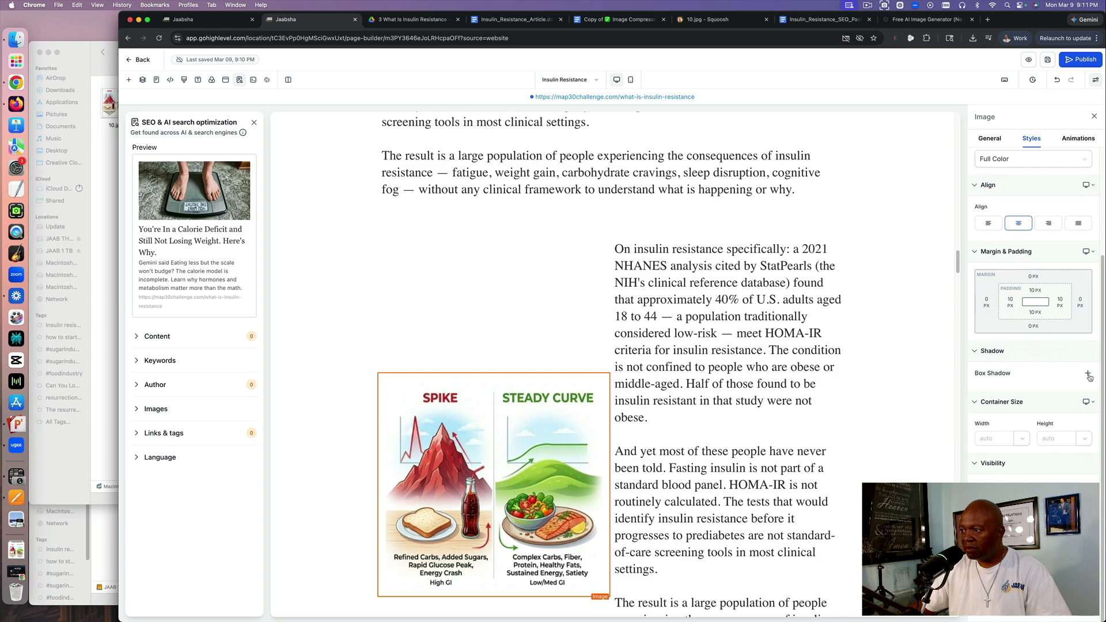
pyautogui.click(1089, 375)
pyautogui.scroll(-1, 1031, 372)
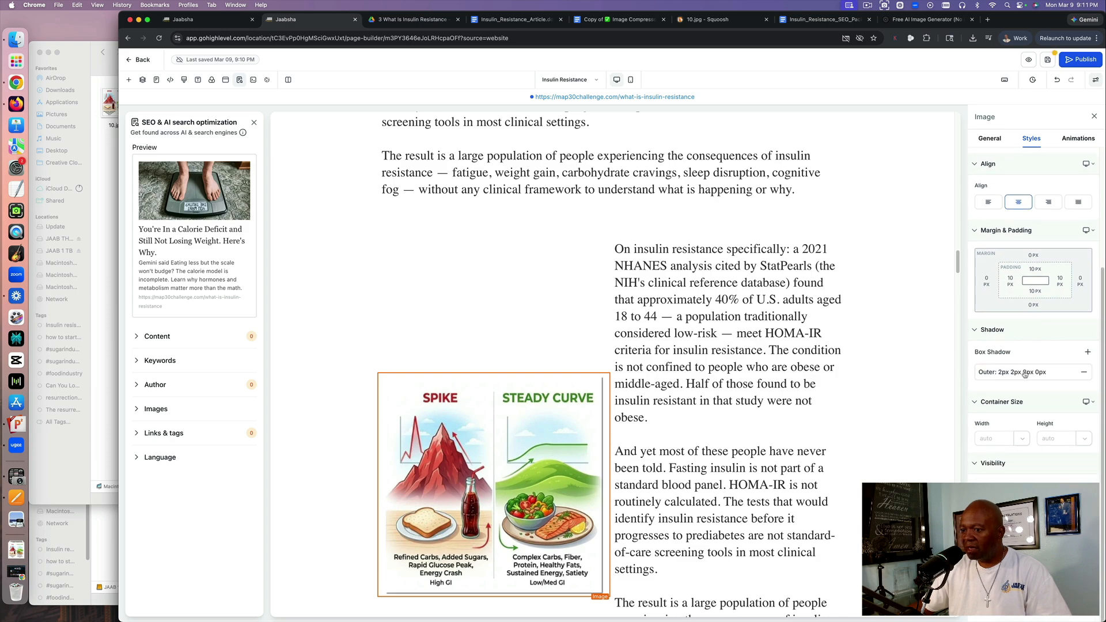
pyautogui.click(1025, 372)
pyautogui.scroll(-3, 1027, 376)
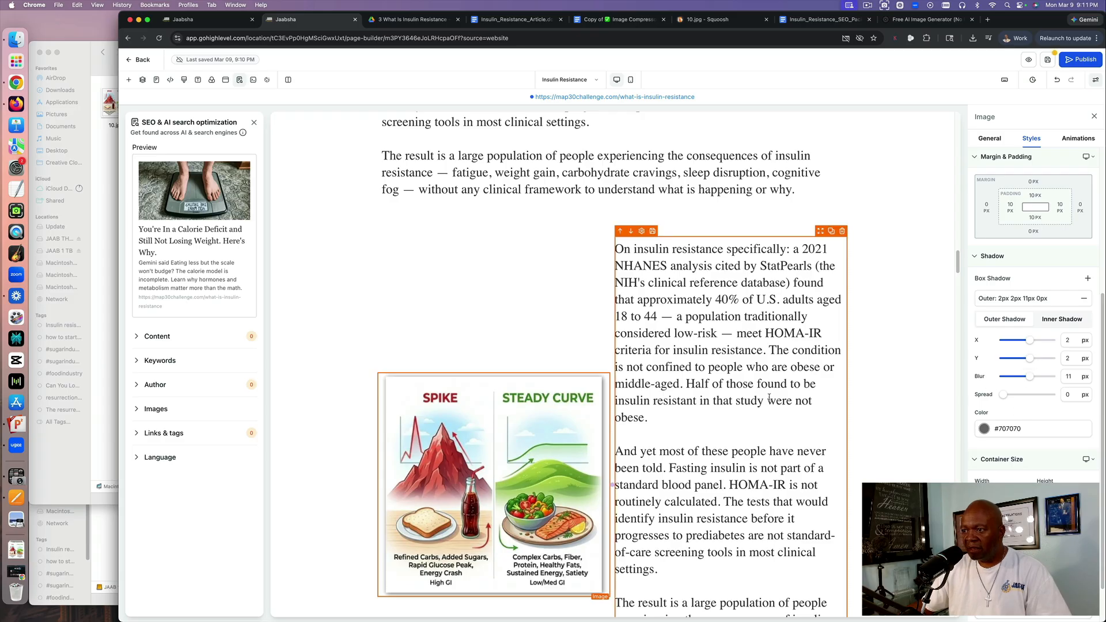
# Delete the text from "On insulin resistance specifically" to "a population traditionally" in the paragraph beside the "Spike / Steady Curve" image.
pyautogui.click(826, 397)
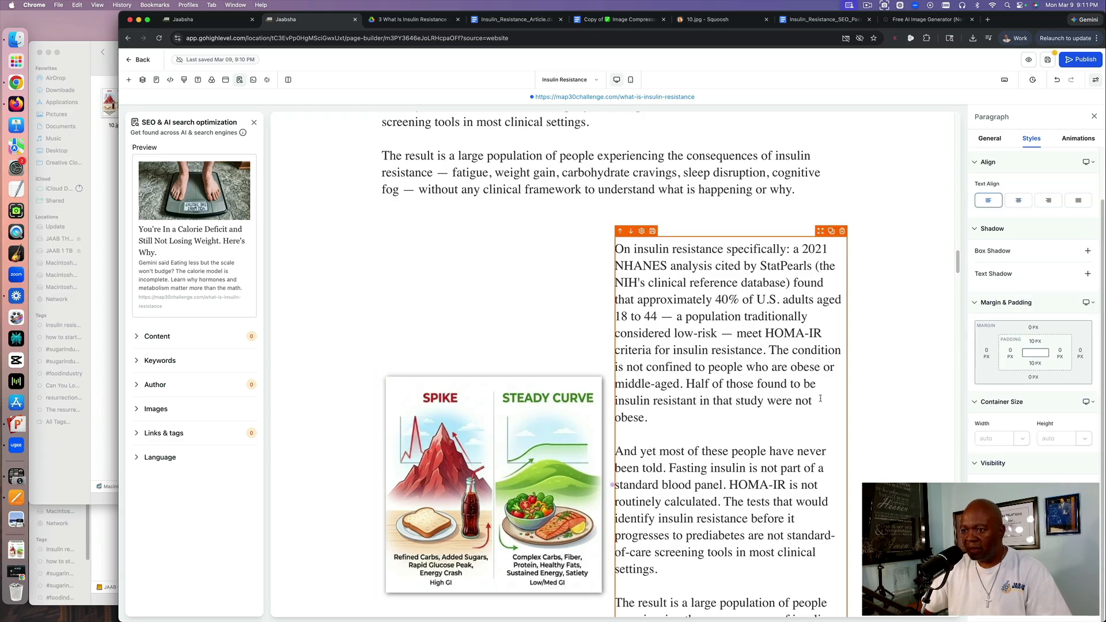
pyautogui.scroll(-2, 796, 394)
pyautogui.scroll(1, 796, 393)
pyautogui.scroll(-2, 796, 393)
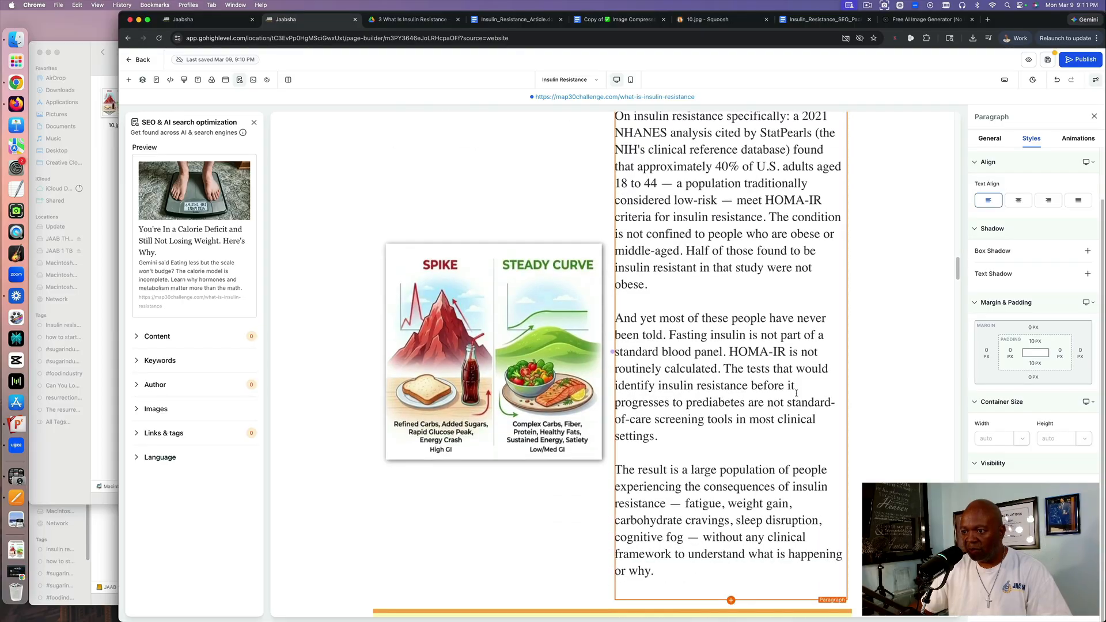
pyautogui.scroll(4, 796, 393)
pyautogui.moveTo(809, 381); pyautogui.dragTo(615, 313)
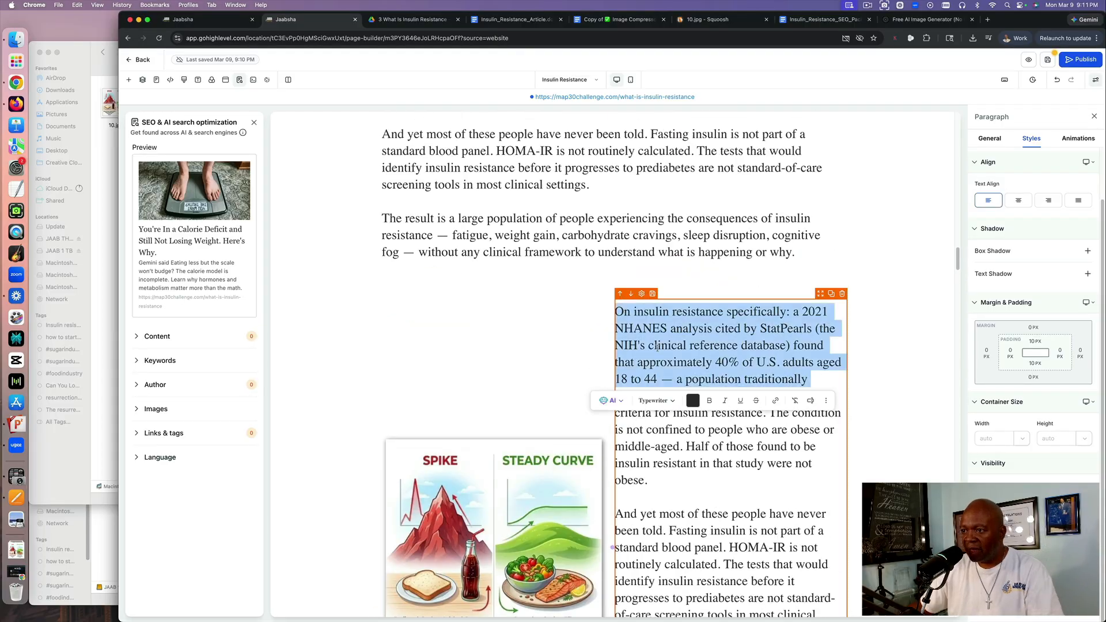
pyautogui.press('BackSpace')
pyautogui.moveTo(560, 473); pyautogui.dragTo(576, 173)
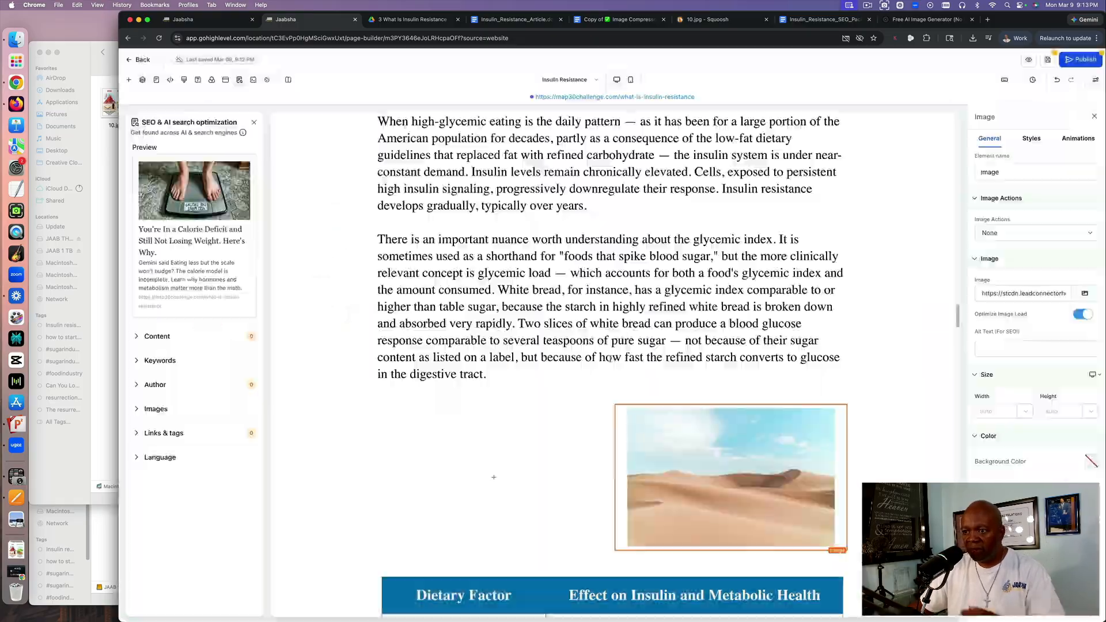
pyautogui.scroll(5, 610, 359)
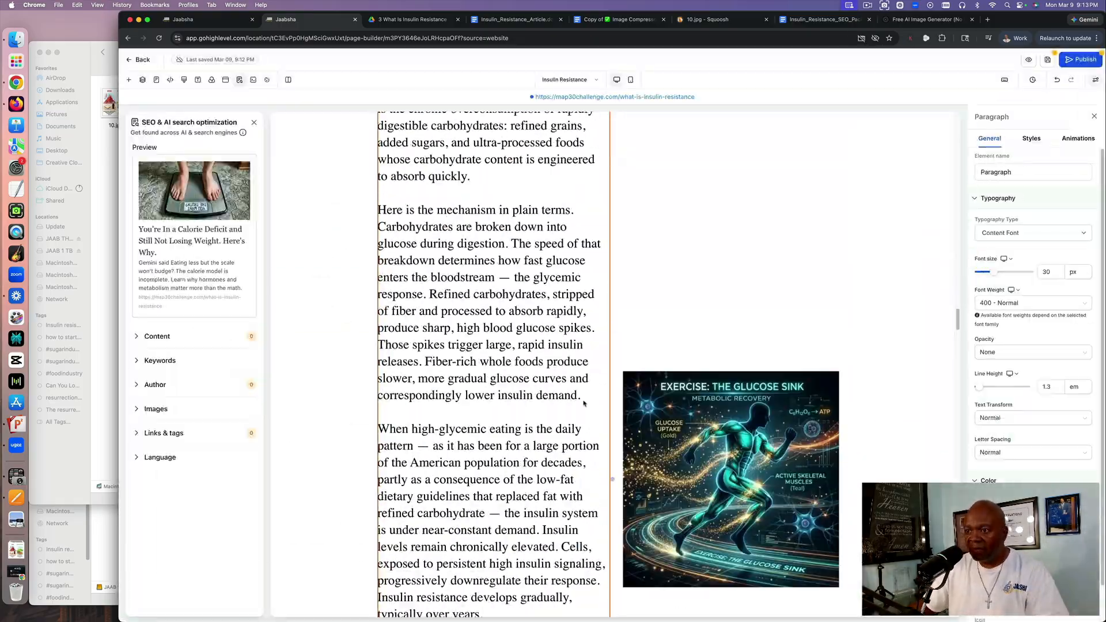
pyautogui.scroll(-5, 411, 215)
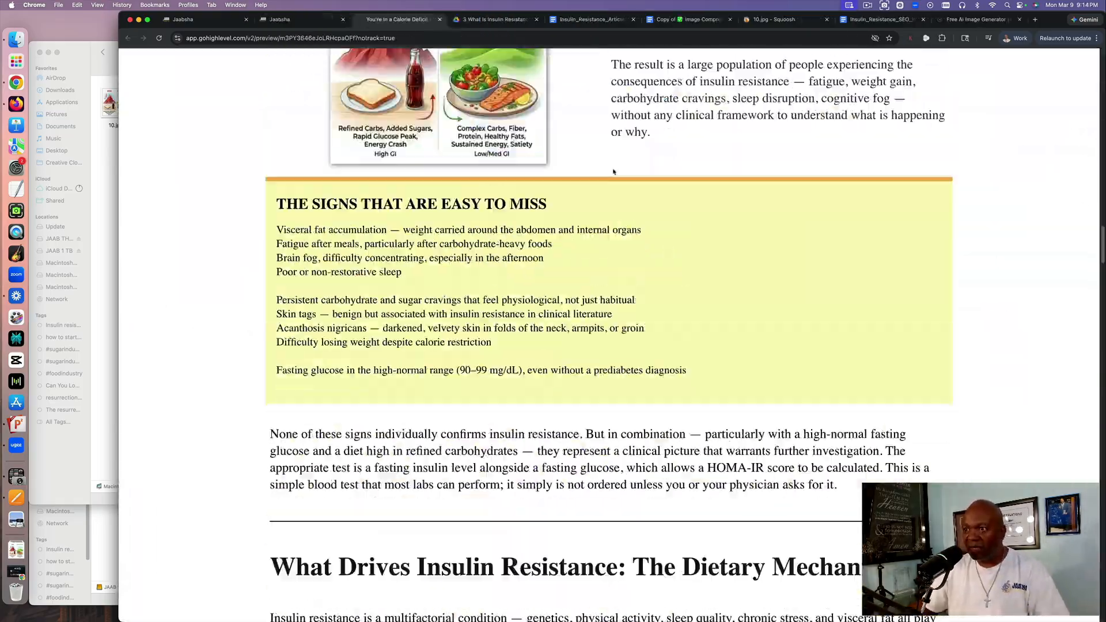
pyautogui.scroll(-10, 672, 300)
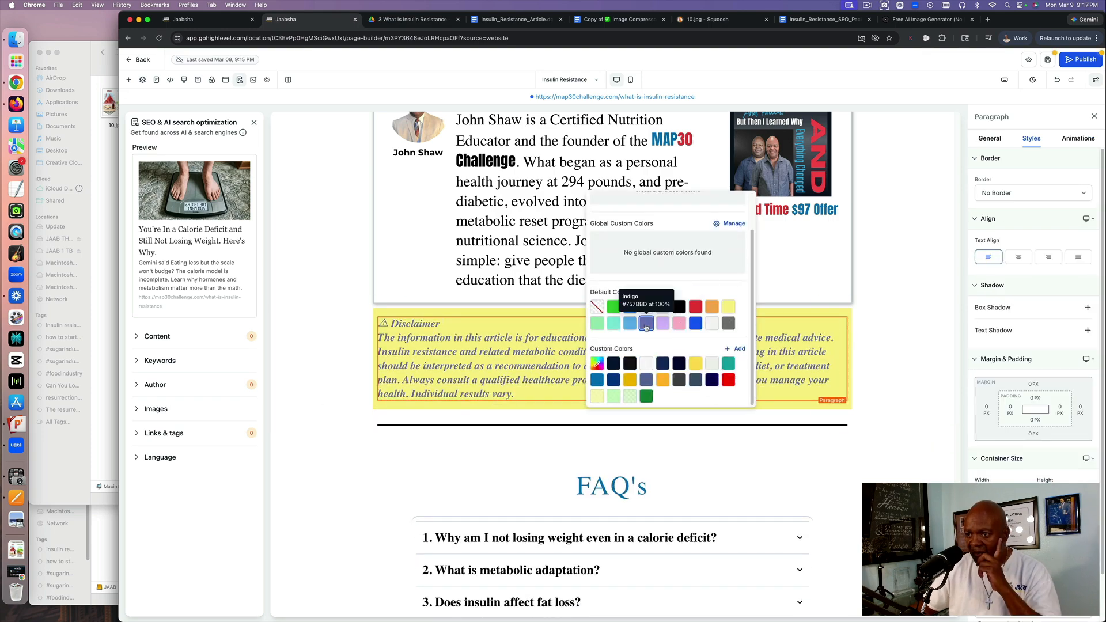
# Close the color picker and remove the bold formatting from the whole Disclaimer paragraph.
pyautogui.click(884, 353)
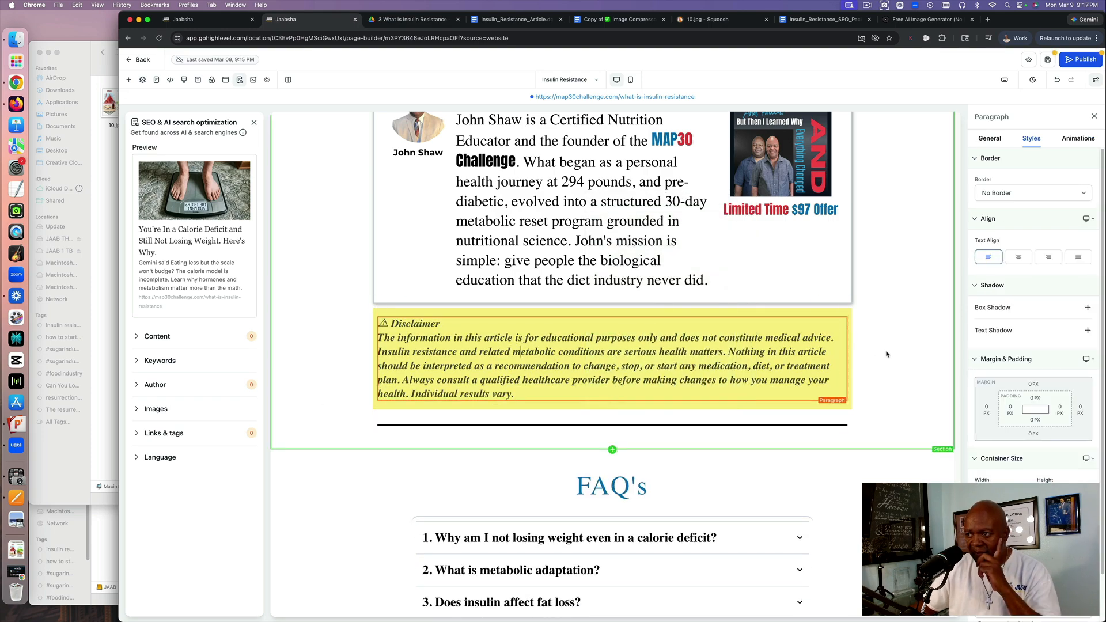
pyautogui.tripleClick(684, 353)
pyautogui.click(663, 353)
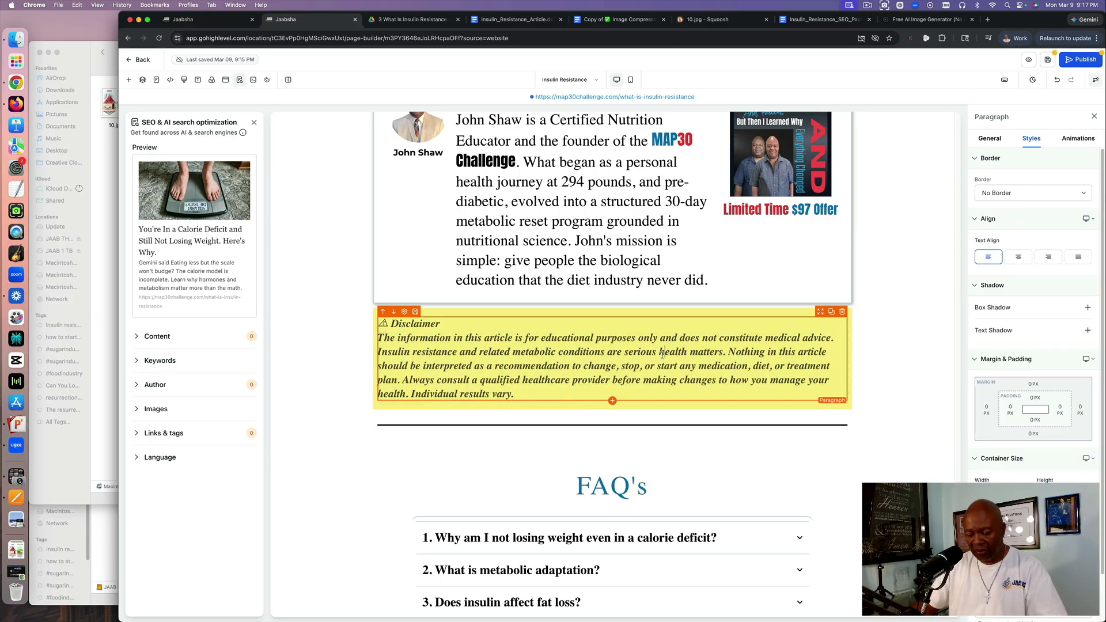
pyautogui.tripleClick(662, 354)
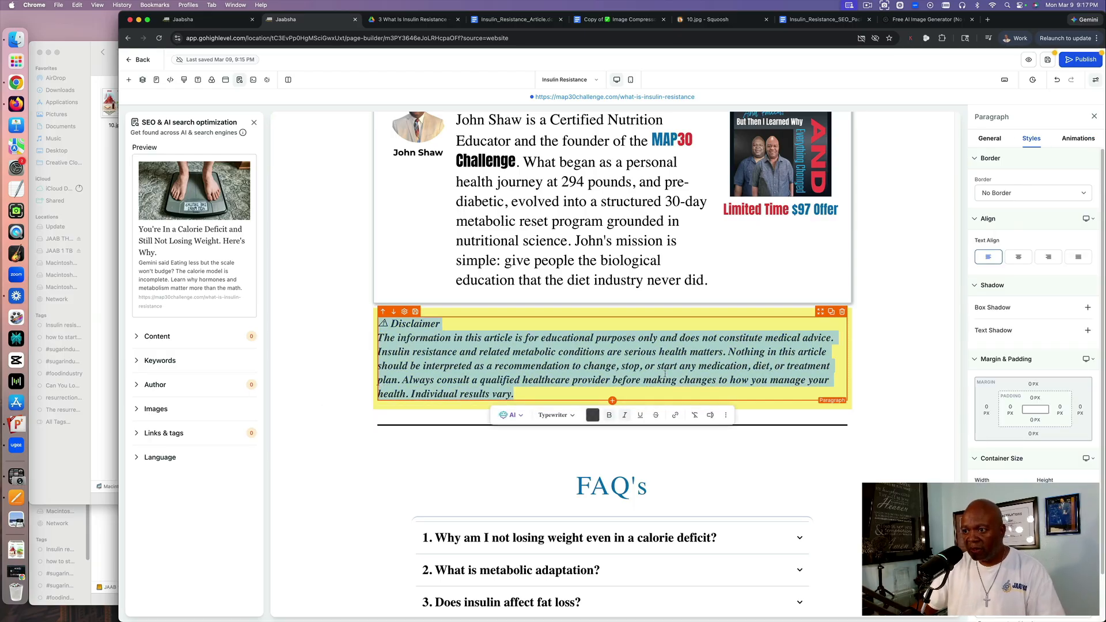
pyautogui.click(609, 415)
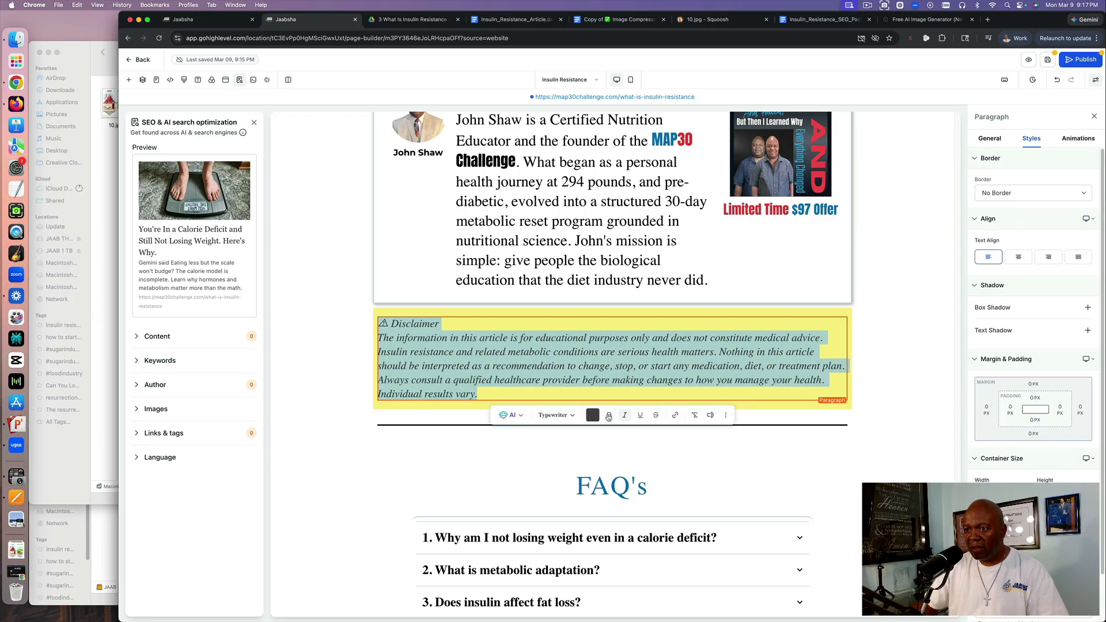
pyautogui.click(557, 380)
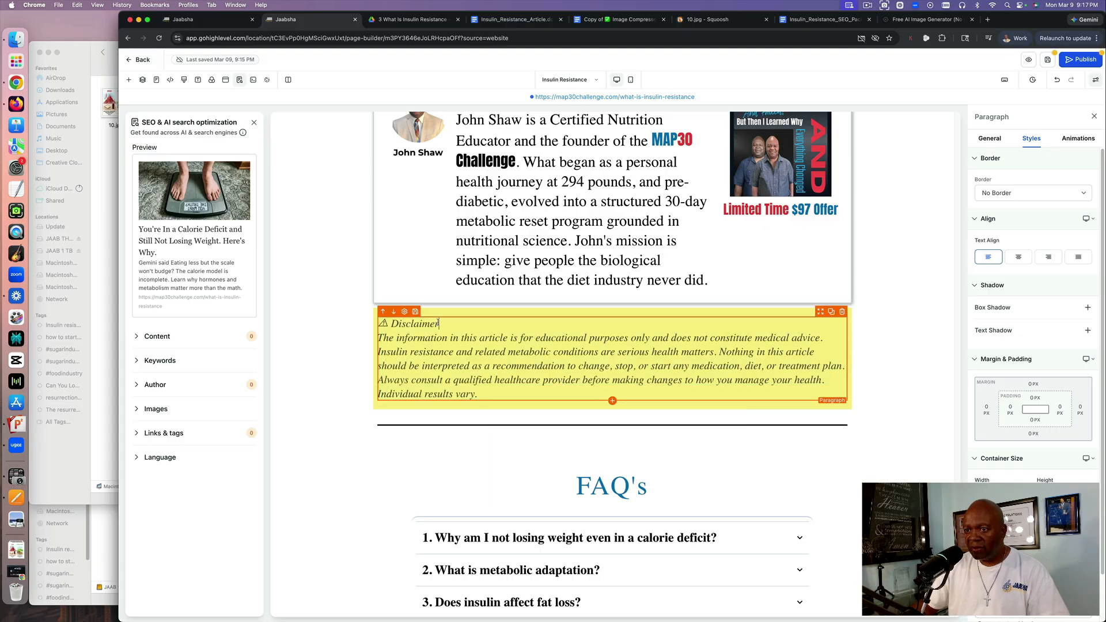
# Make only the "⚠ Disclaimer" heading line bold and deselect the paragraph.
pyautogui.moveTo(439, 323); pyautogui.dragTo(378, 323)
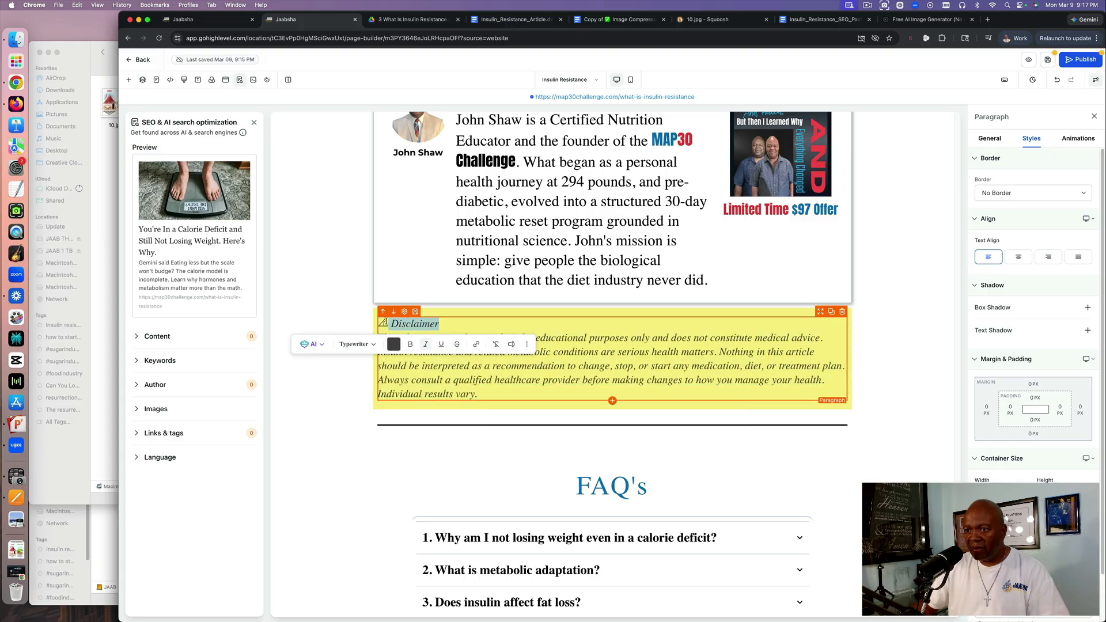
pyautogui.click(407, 348)
pyautogui.click(593, 398)
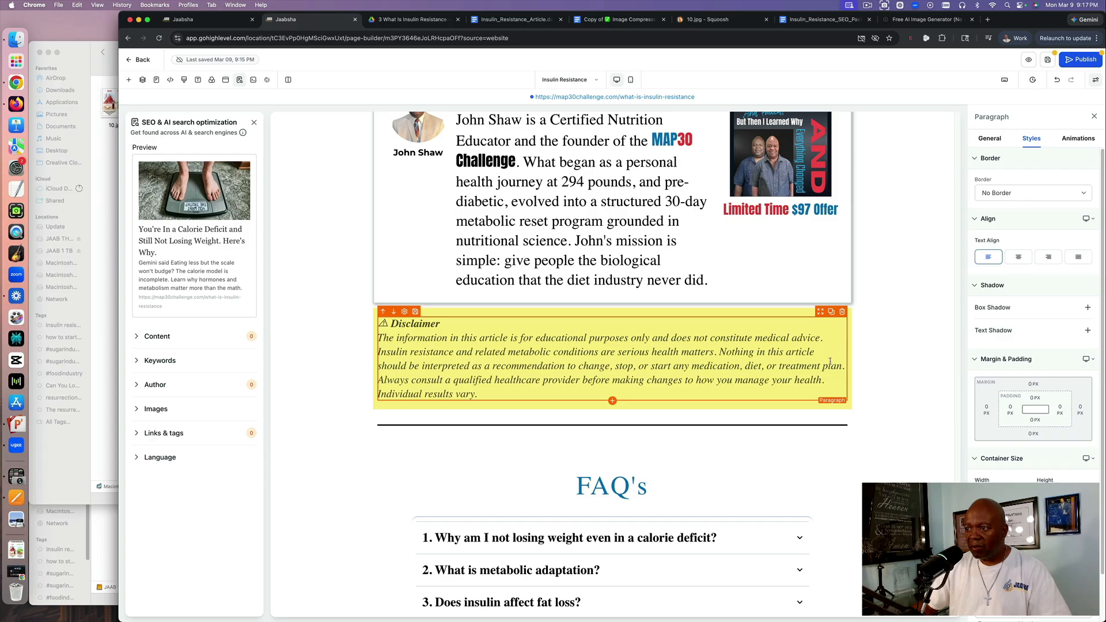
pyautogui.click(881, 369)
# Switch to Google Drive, open the Insulin_Resistance_SEO_Package_v3 document and set its zoom to 200%.
pyautogui.scroll(-5, 881, 369)
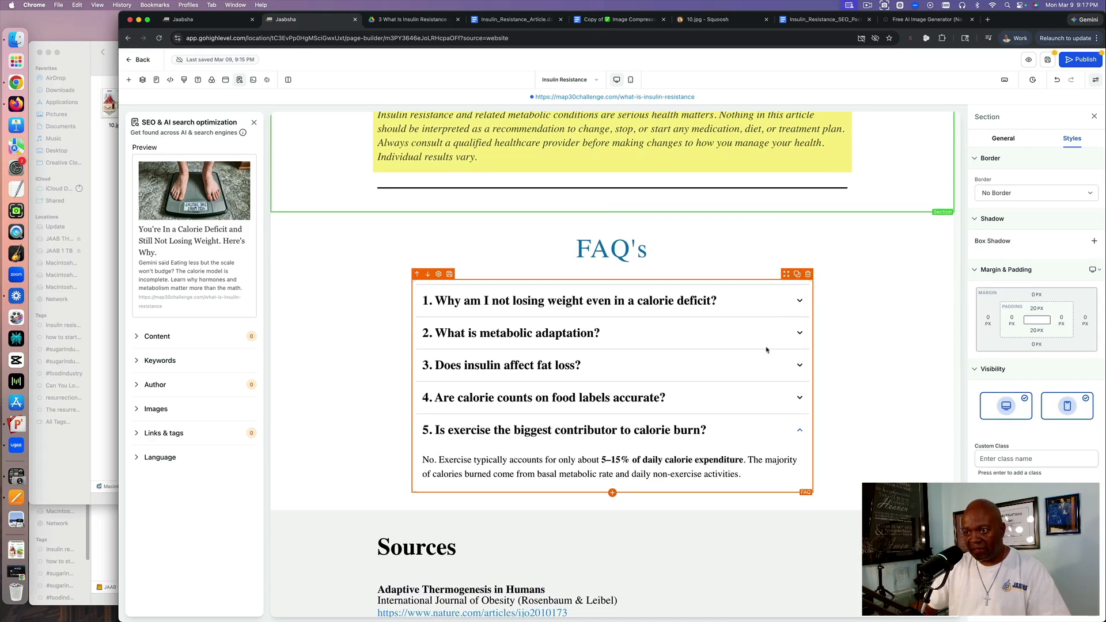
pyautogui.scroll(-9, 753, 350)
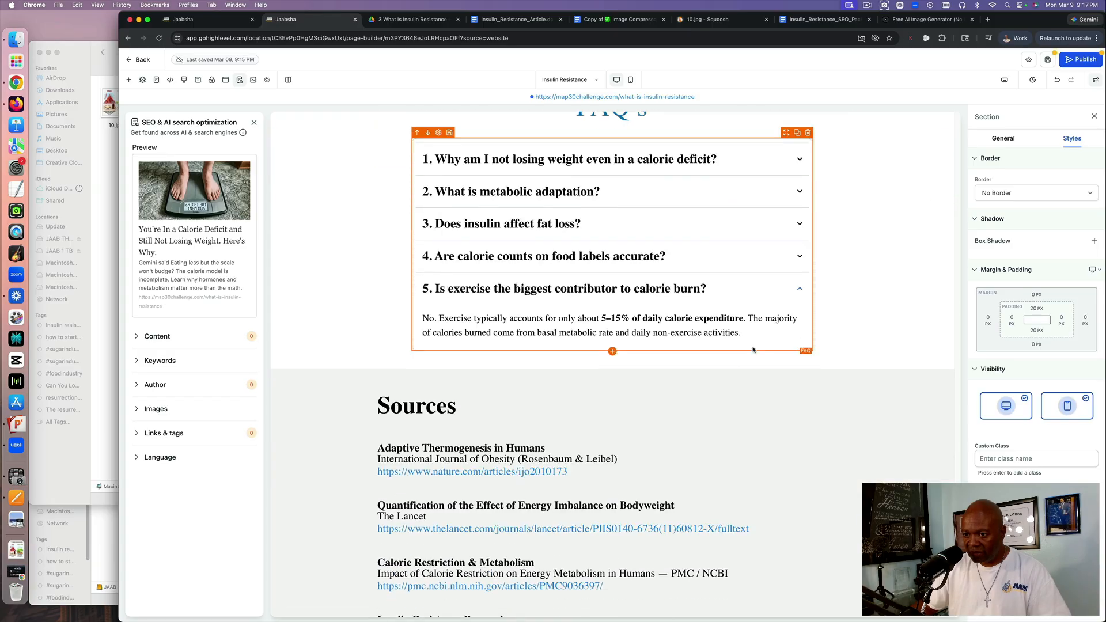
pyautogui.scroll(8, 753, 350)
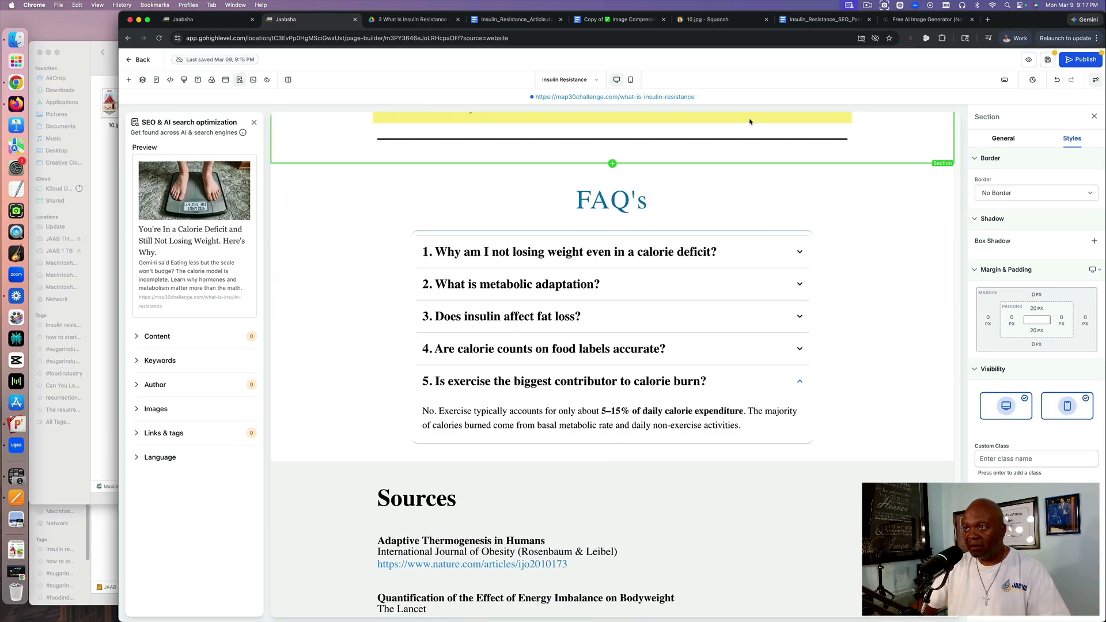
pyautogui.click(413, 19)
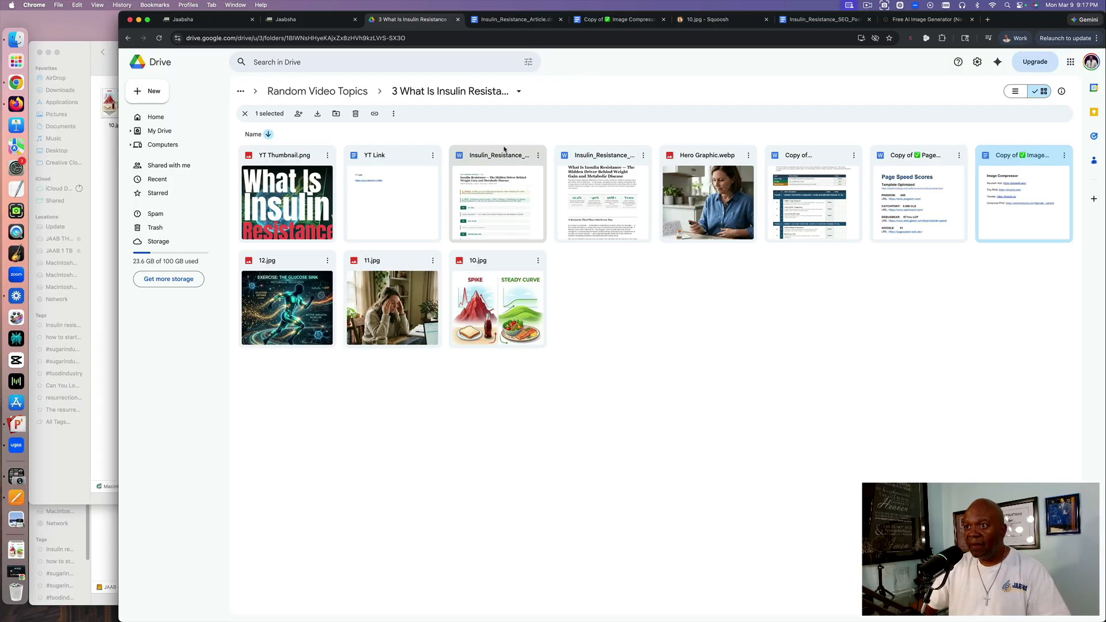
pyautogui.doubleClick(504, 148)
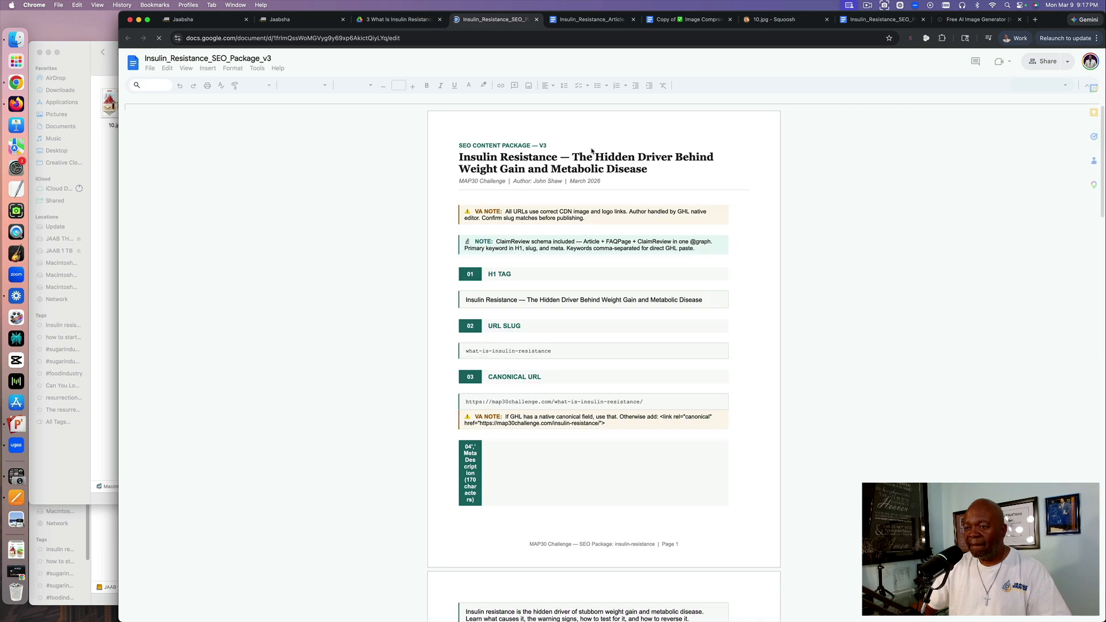
pyautogui.click(256, 85)
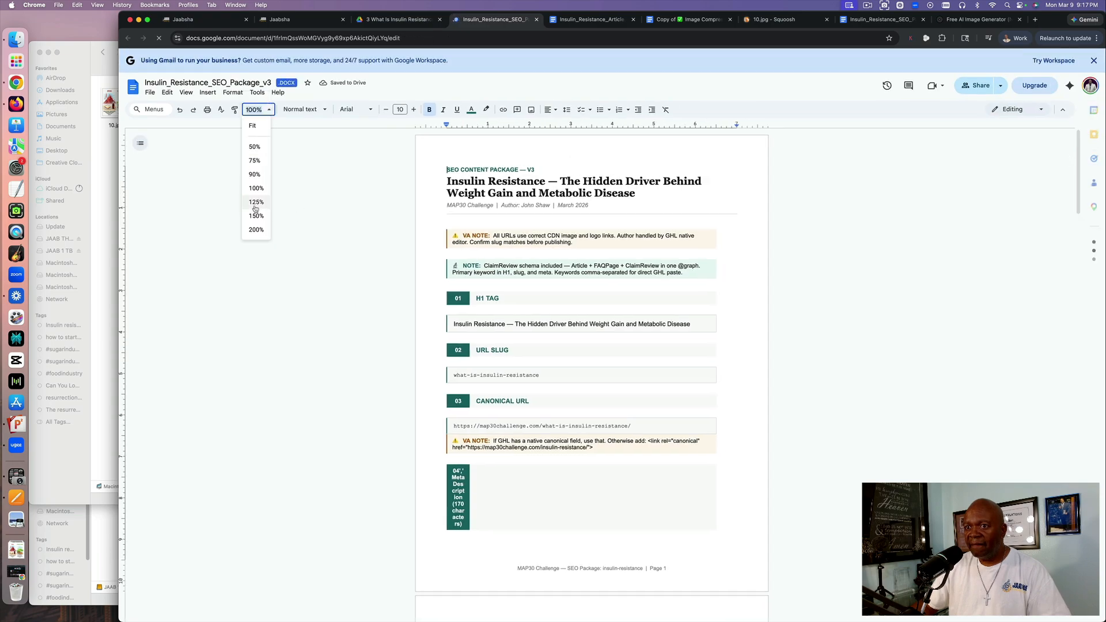
pyautogui.click(258, 230)
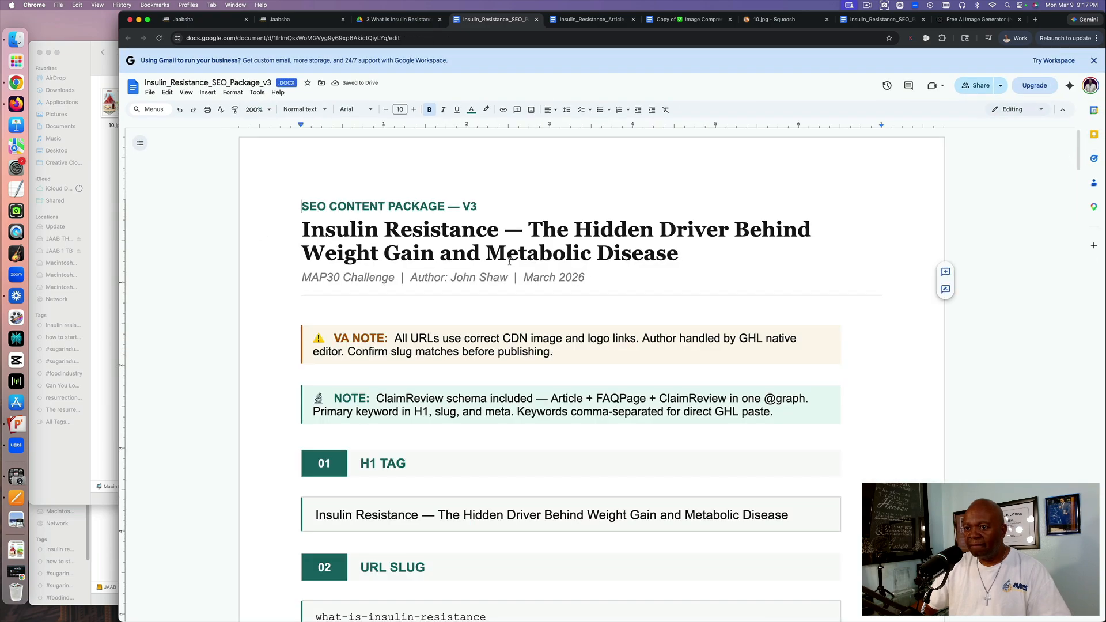
# Replace the title in the H1 Tag box of the SEO package by pasting the copied disclaimer text over it.
pyautogui.scroll(-4, 509, 262)
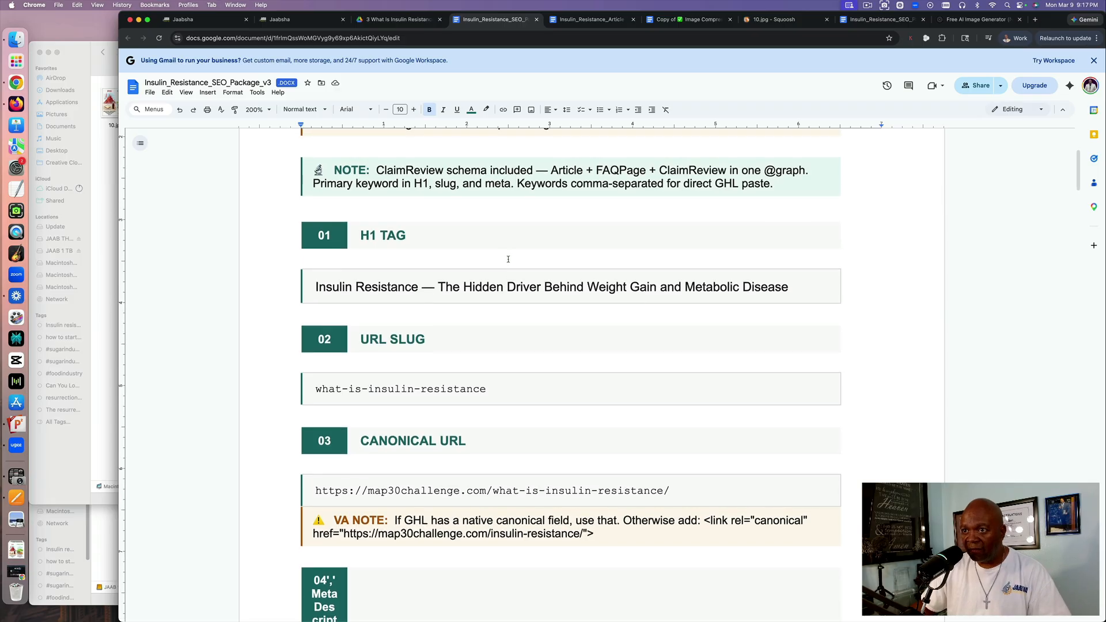
pyautogui.scroll(3, 508, 260)
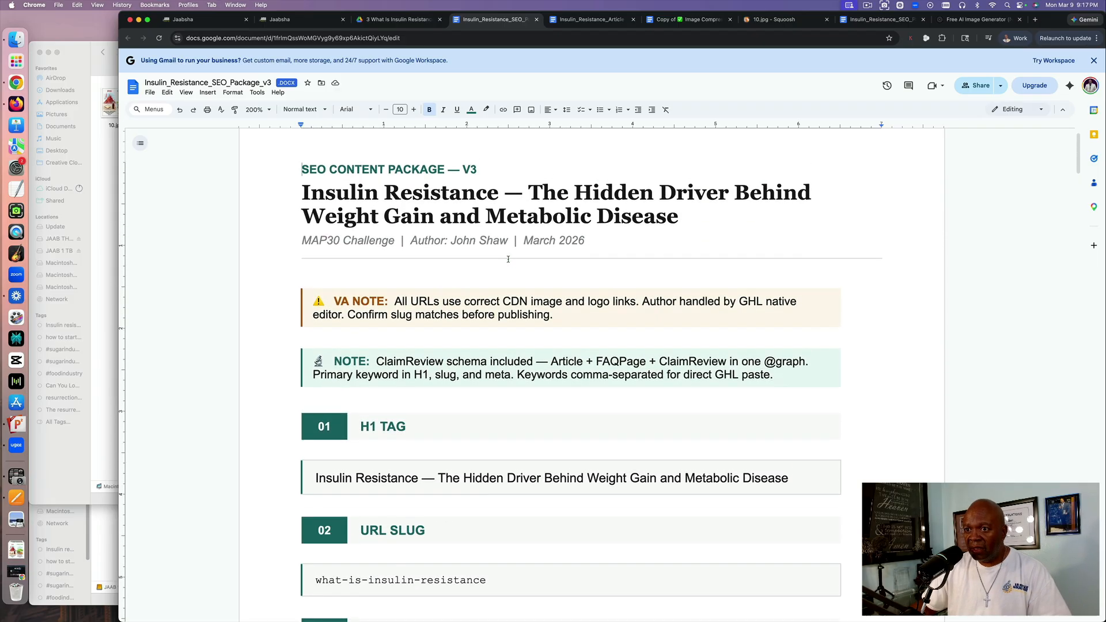
pyautogui.scroll(-4, 507, 260)
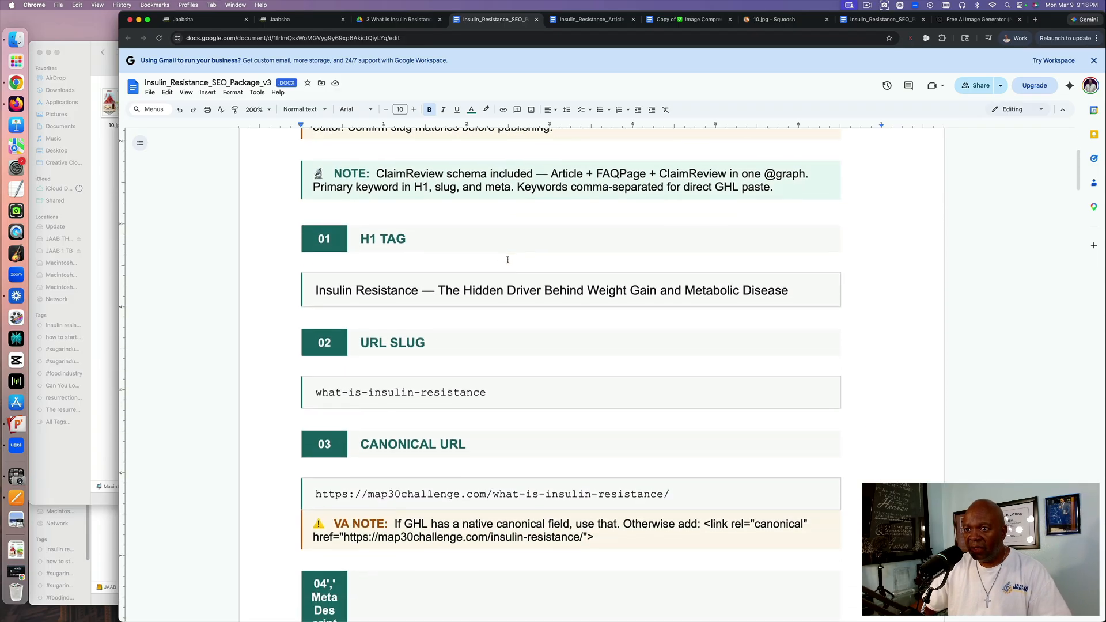
pyautogui.scroll(-1, 507, 260)
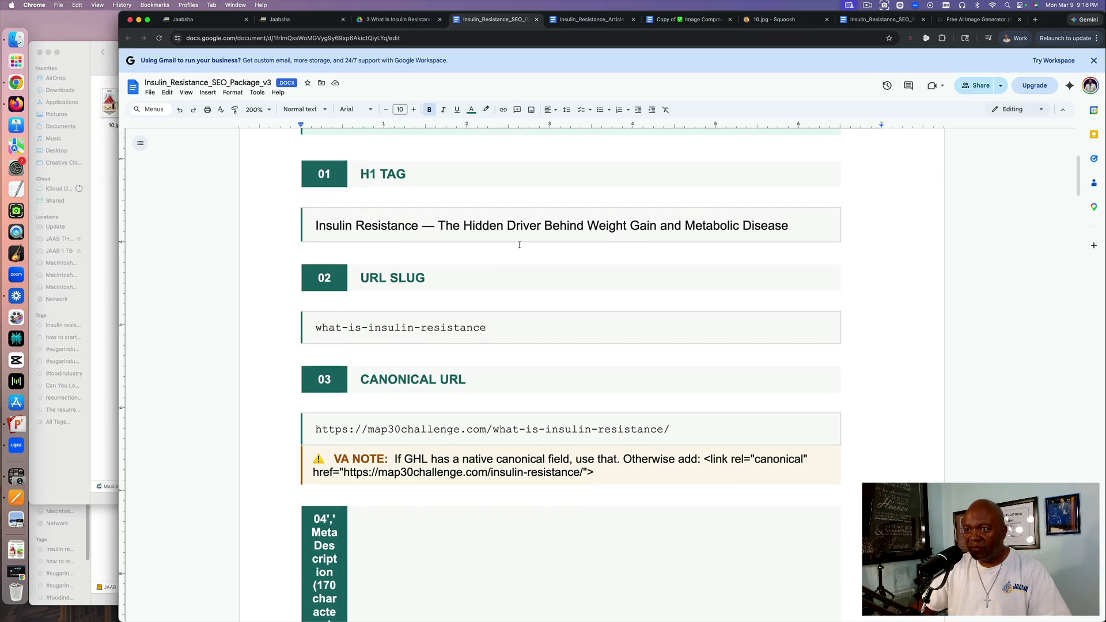
pyautogui.scroll(-1, 526, 229)
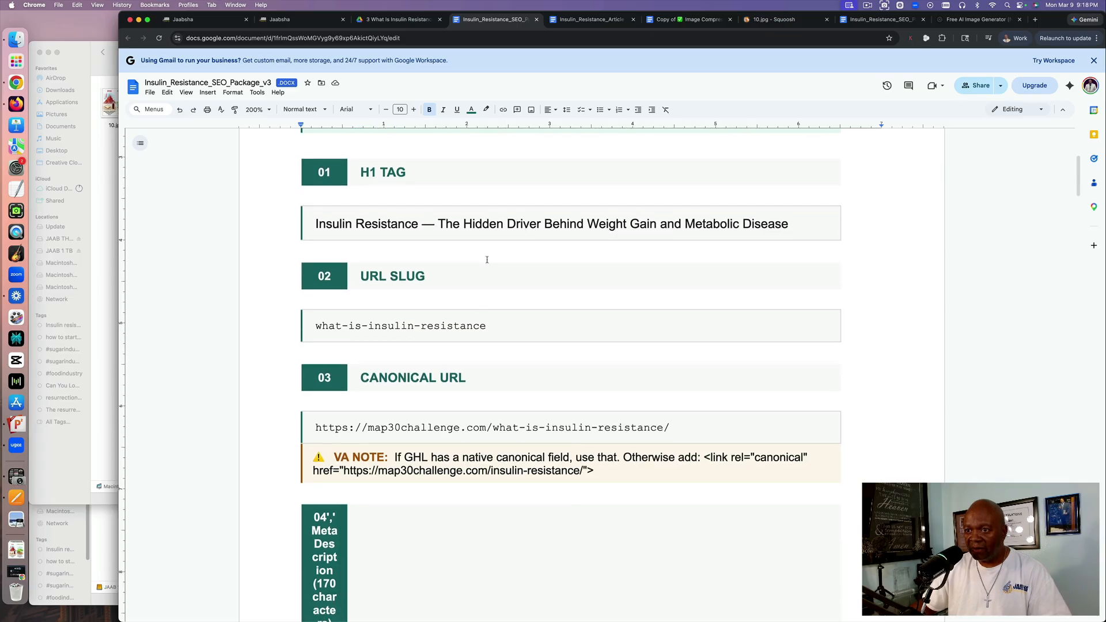
pyautogui.tripleClick(488, 224)
pyautogui.rightClick(490, 225)
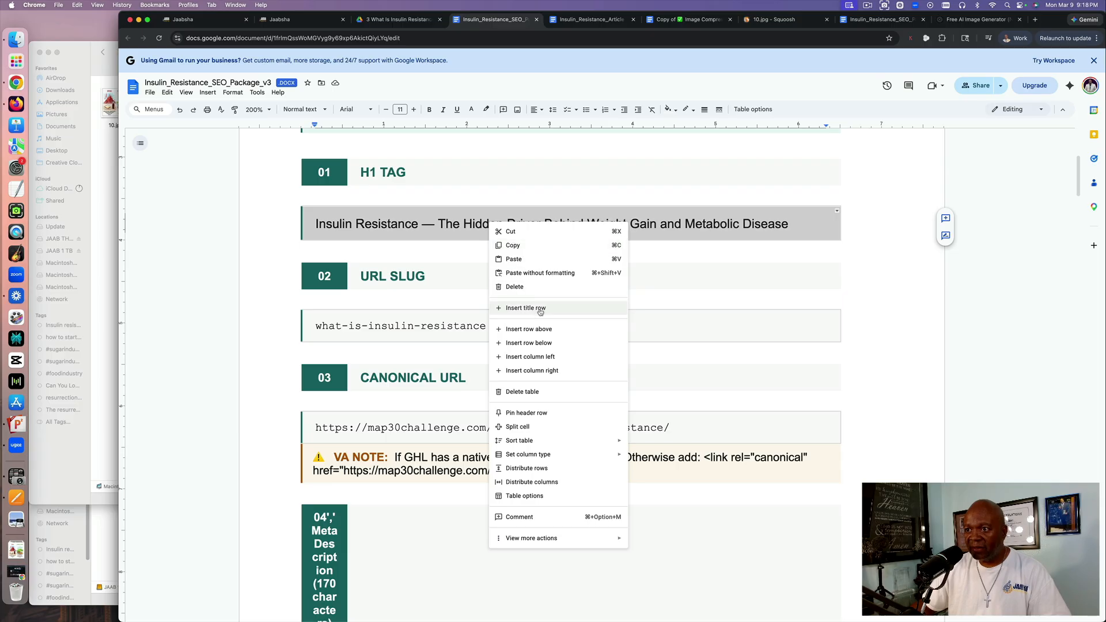
pyautogui.click(513, 258)
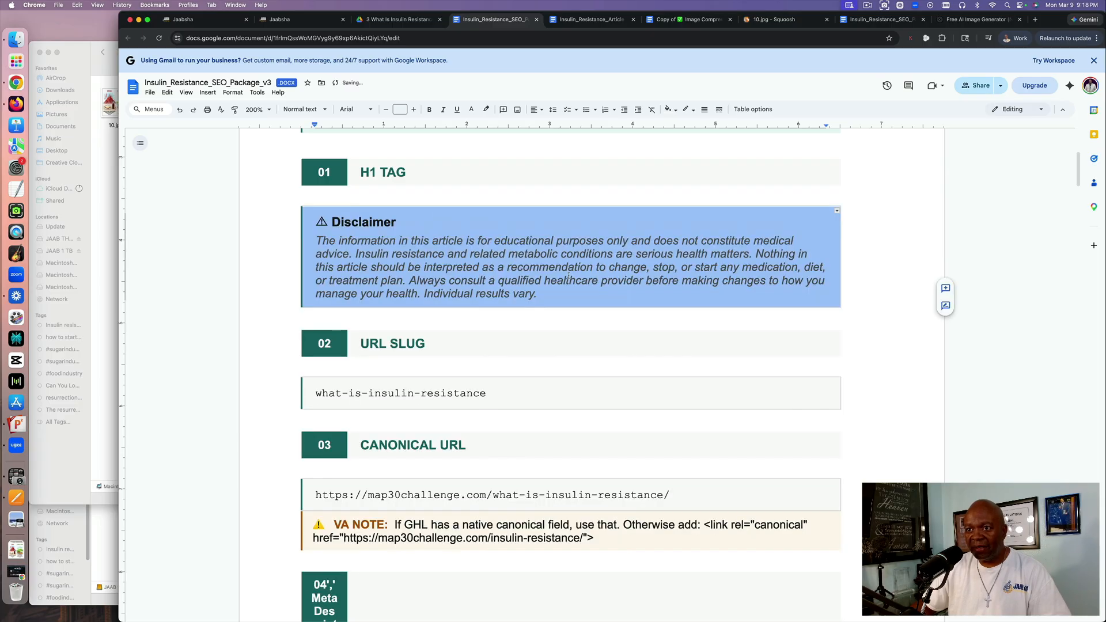
# Undo the disclaimer paste in the H1 Tag box of the SEO package and copy the full H1 title.
pyautogui.click(180, 110)
pyautogui.rightClick(376, 215)
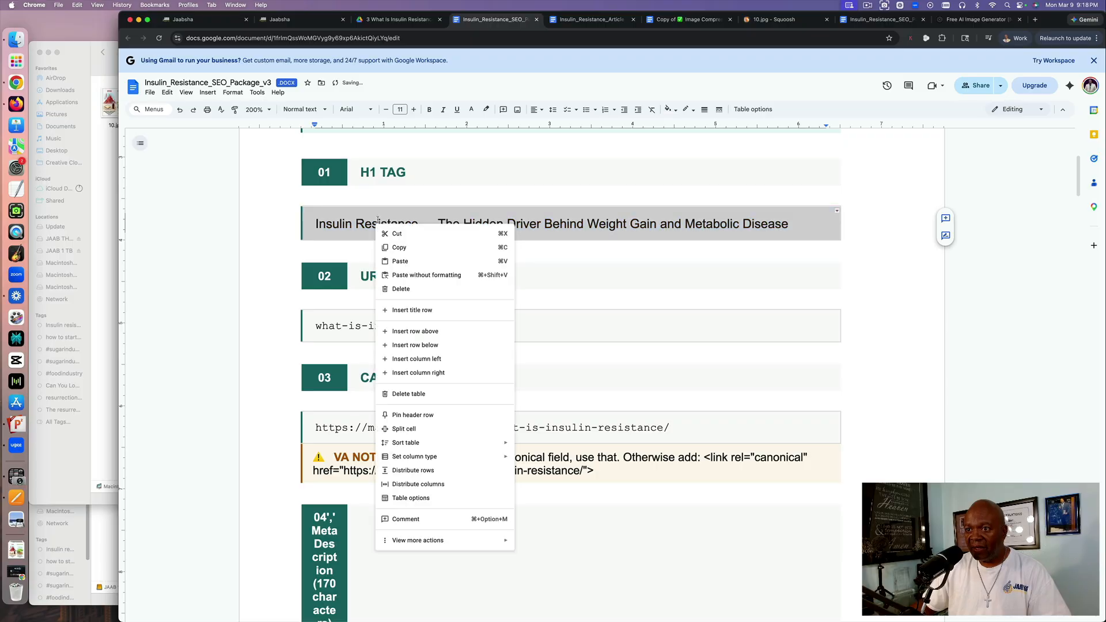
pyautogui.click(396, 251)
# Switch to the page builder and expand the Keywords and Content sections of the SEO & AI search optimization settings.
pyautogui.click(300, 20)
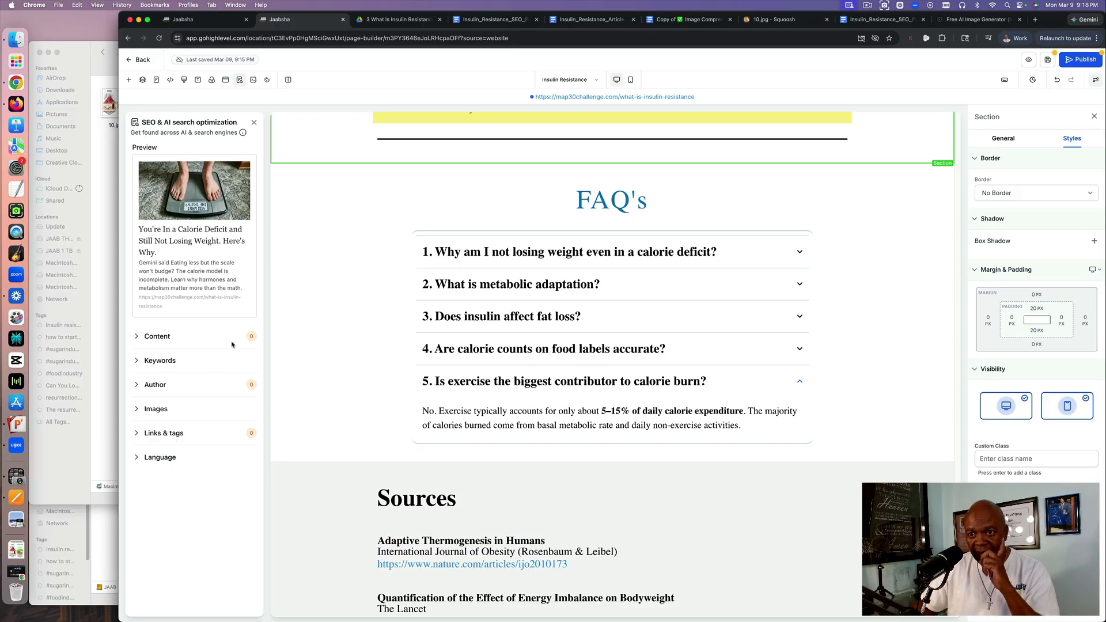
pyautogui.click(169, 362)
pyautogui.click(163, 336)
# Replace the SEO title with "Insulin Resistance — The Hidden Driver Behind Weight Gain and Metabolic Disease", pasted without source formatting.
pyautogui.click(173, 360)
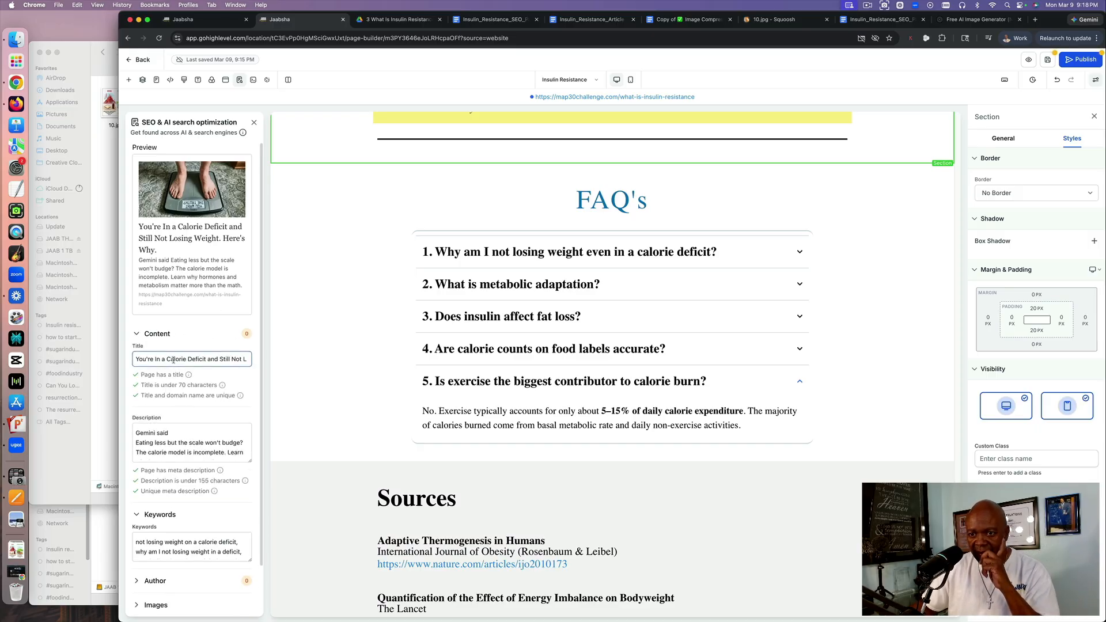
pyautogui.tripleClick(174, 360)
pyautogui.rightClick(174, 358)
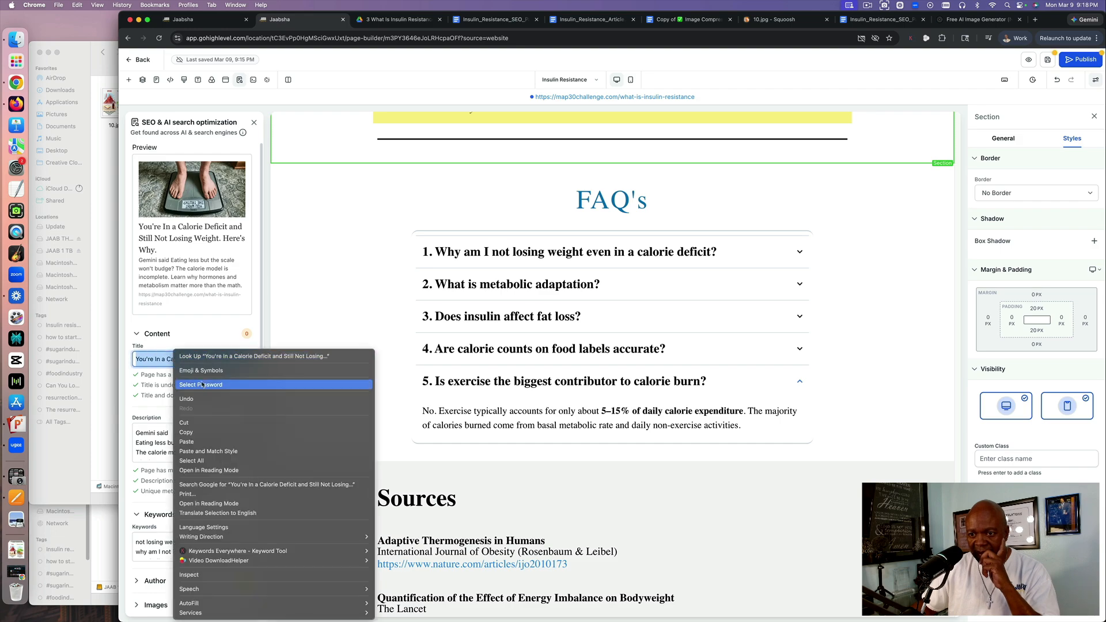
pyautogui.click(219, 451)
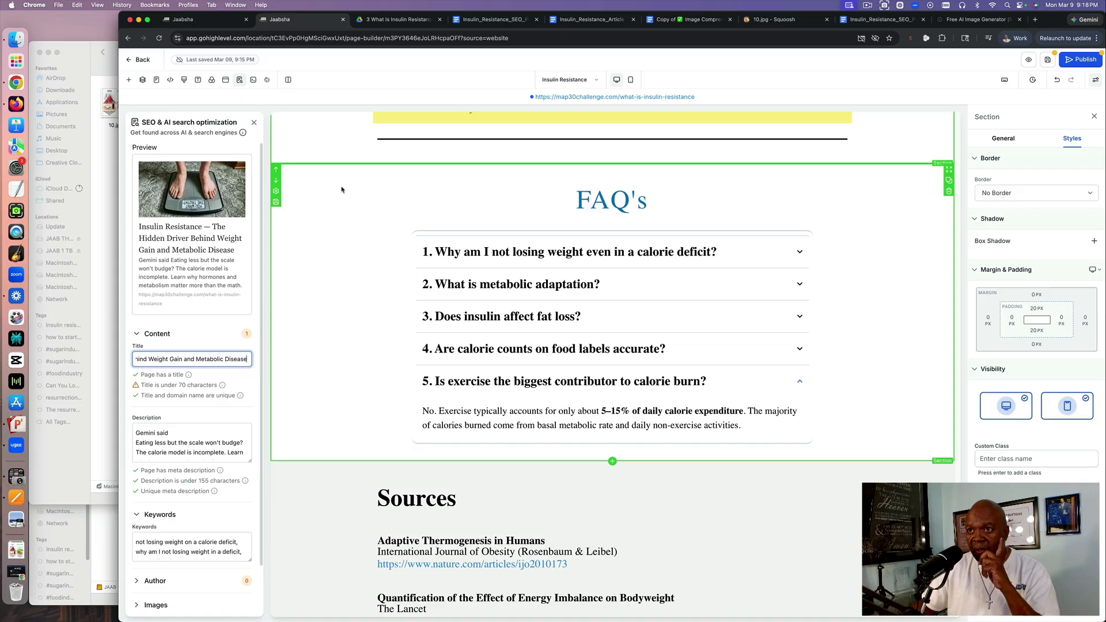
# Switch to the SEO package document and check the character count of the full H1 title.
pyautogui.click(483, 21)
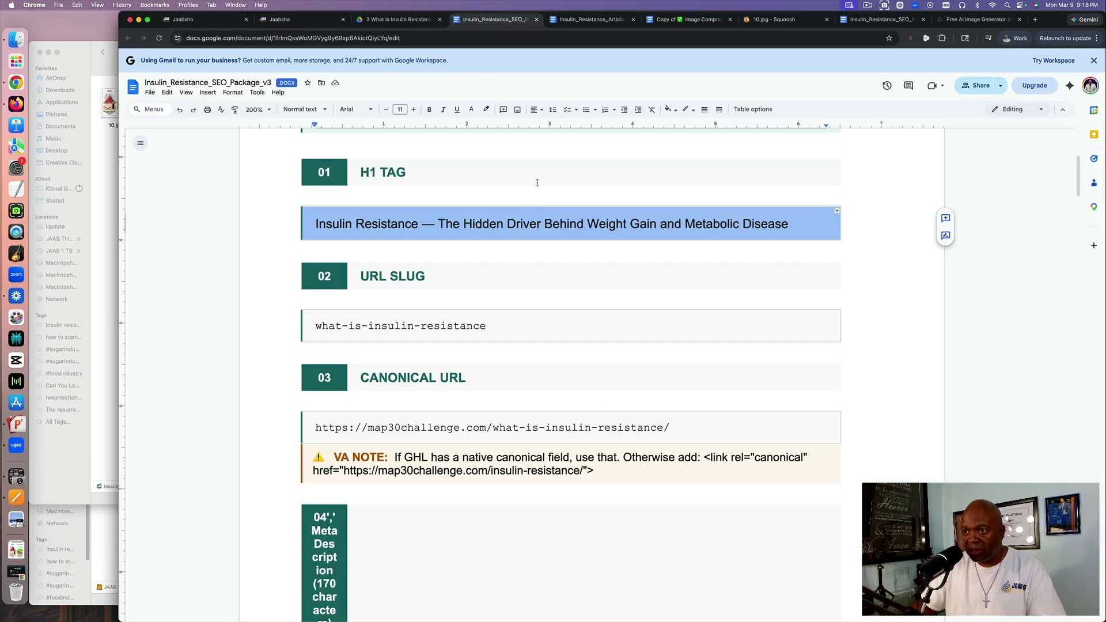
pyautogui.click(610, 224)
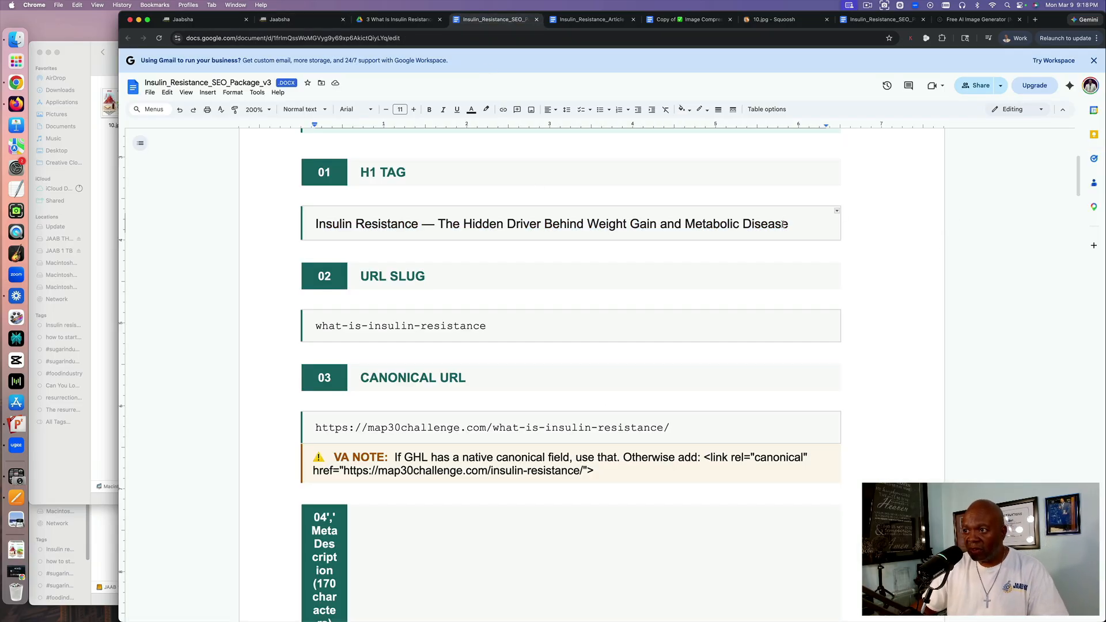
pyautogui.moveTo(784, 225); pyautogui.dragTo(311, 219)
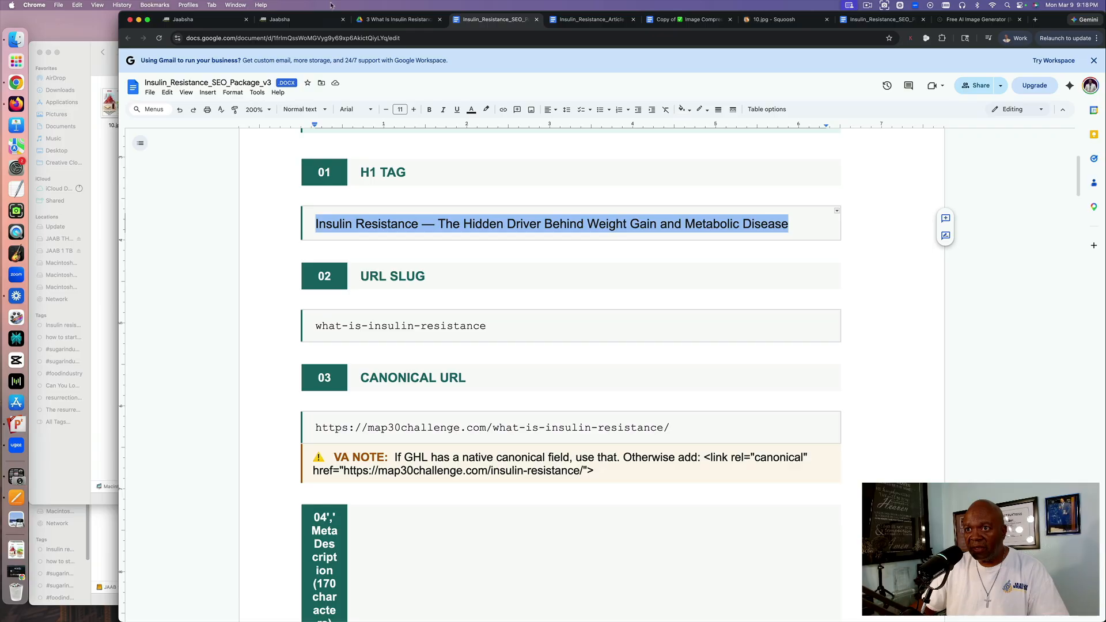
pyautogui.scroll(5, 277, 93)
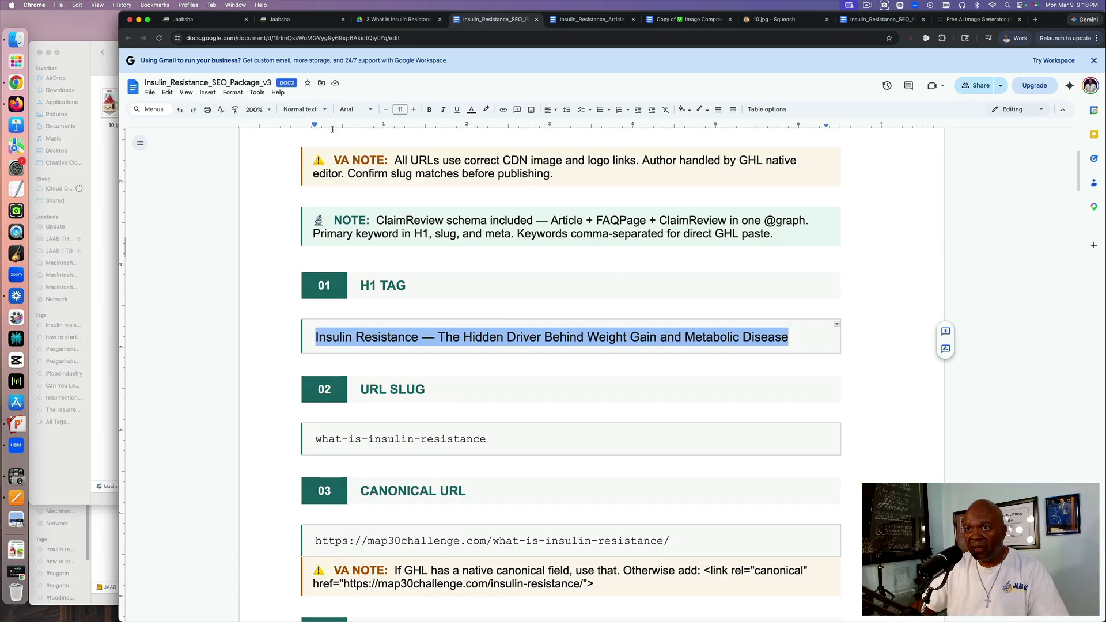
pyautogui.click(257, 94)
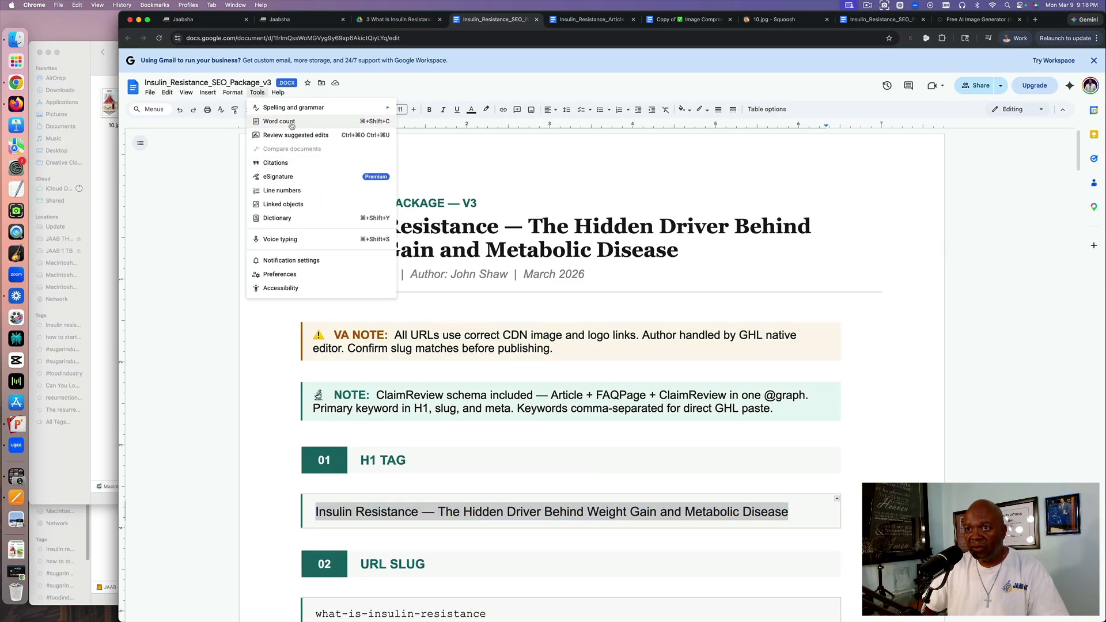
pyautogui.click(291, 122)
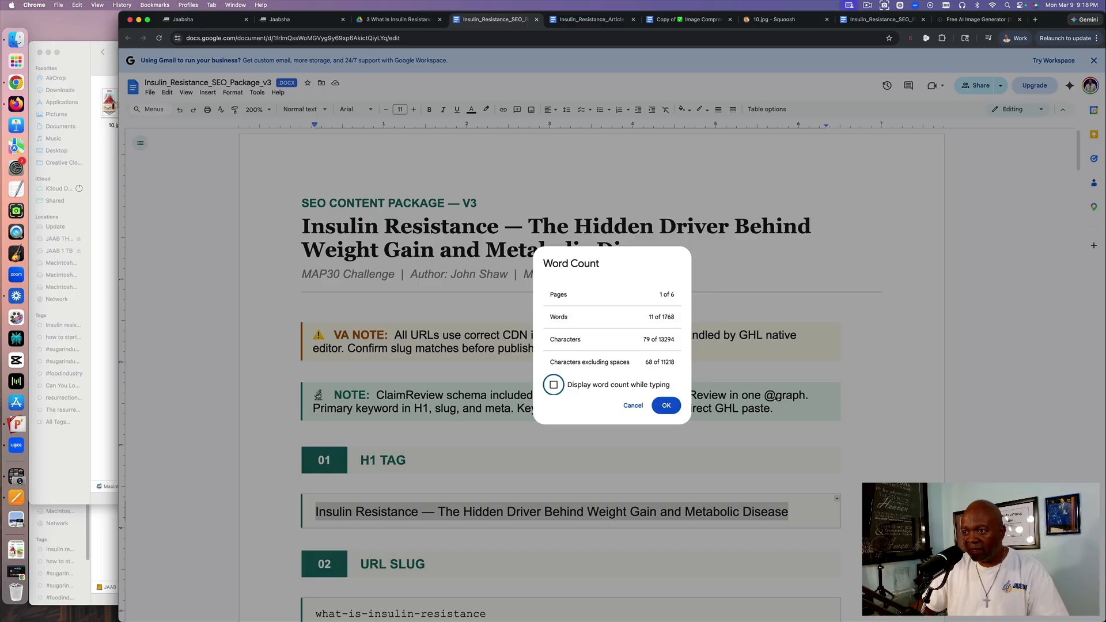
pyautogui.click(779, 386)
# Copy "Insulin Resistance — The Hidden Driver Behind Weight Gain" from the H1 Tag box and paste it over the SEO title in the page builder.
pyautogui.scroll(-3, 573, 357)
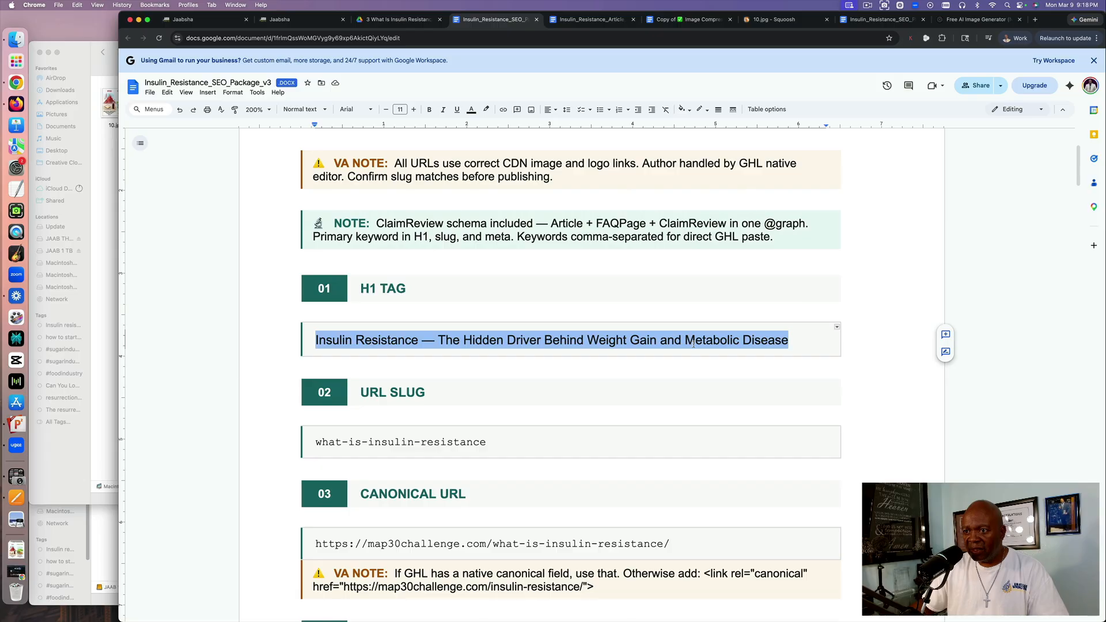
pyautogui.click(721, 342)
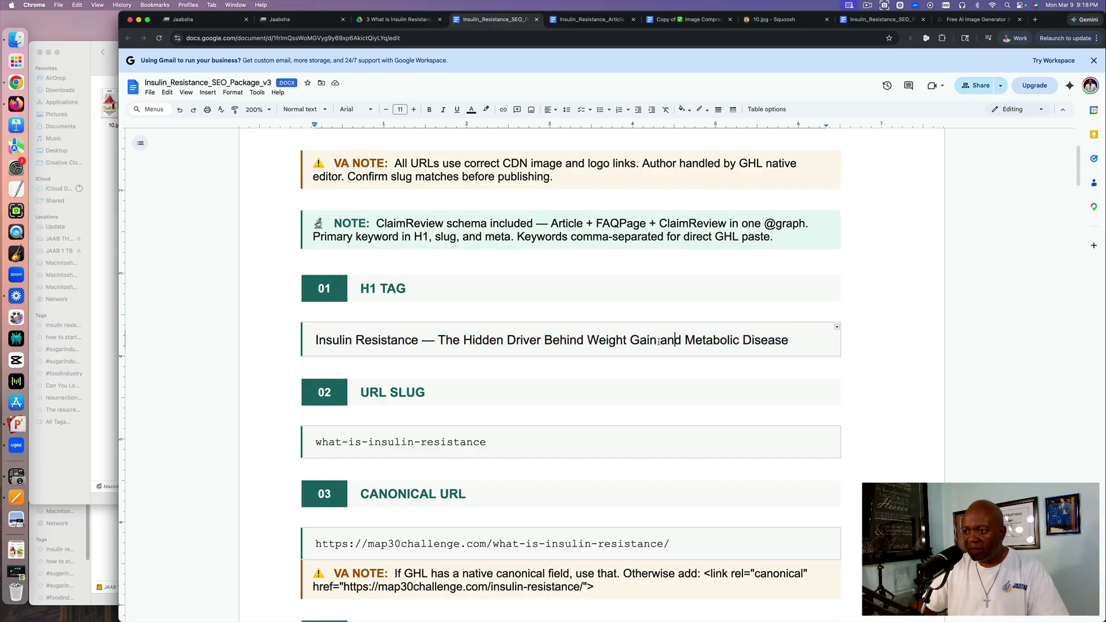
pyautogui.moveTo(658, 340); pyautogui.dragTo(314, 340)
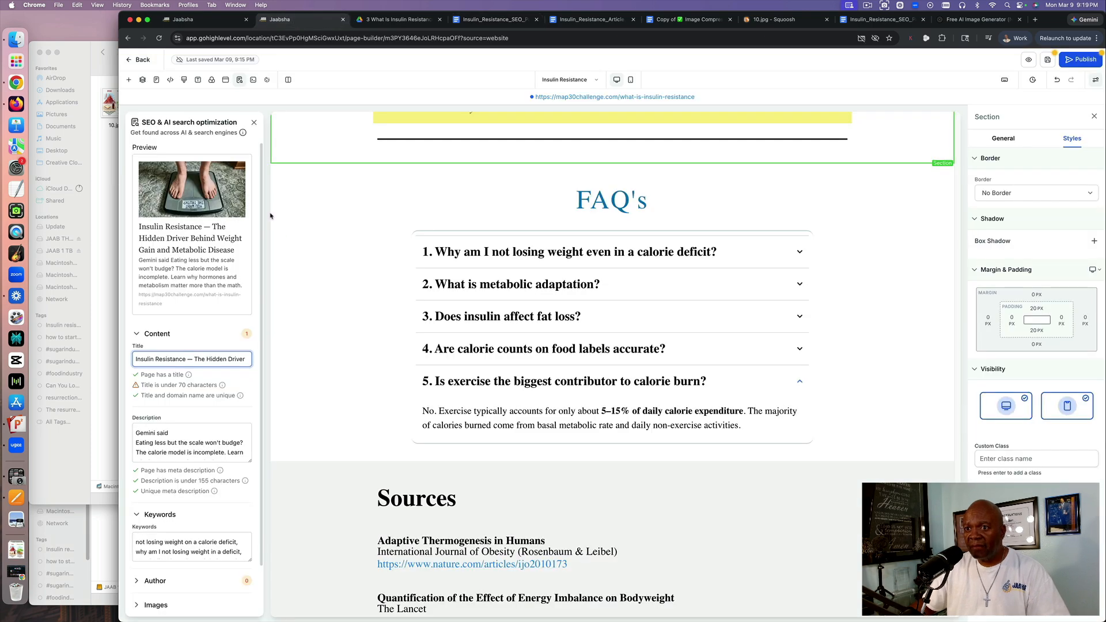
pyautogui.click(280, 19)
pyautogui.tripleClick(218, 359)
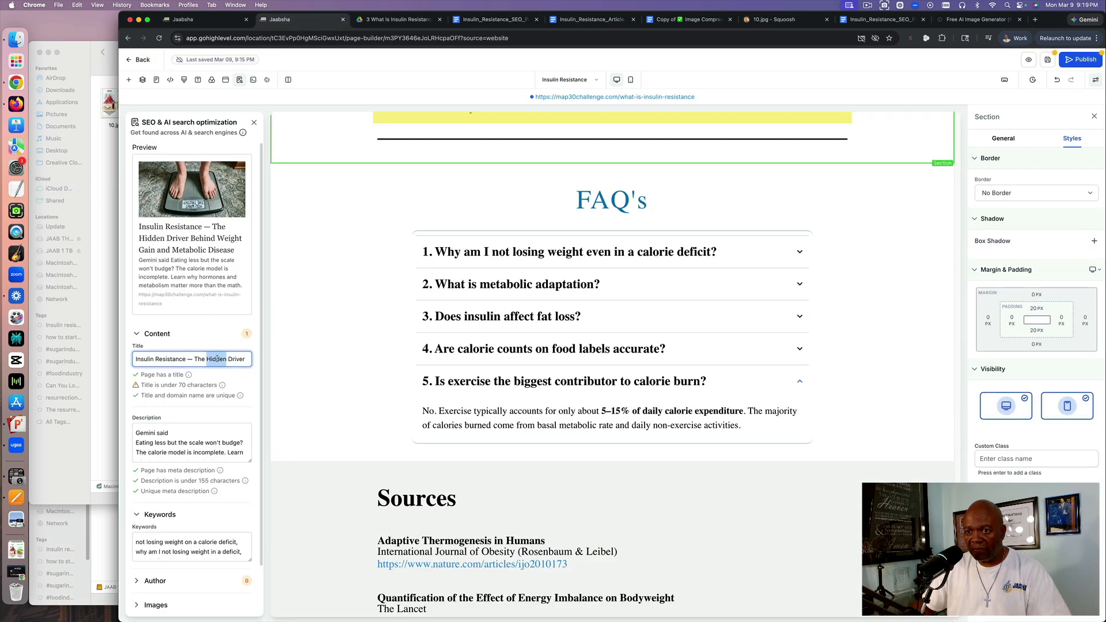
pyautogui.rightClick(217, 359)
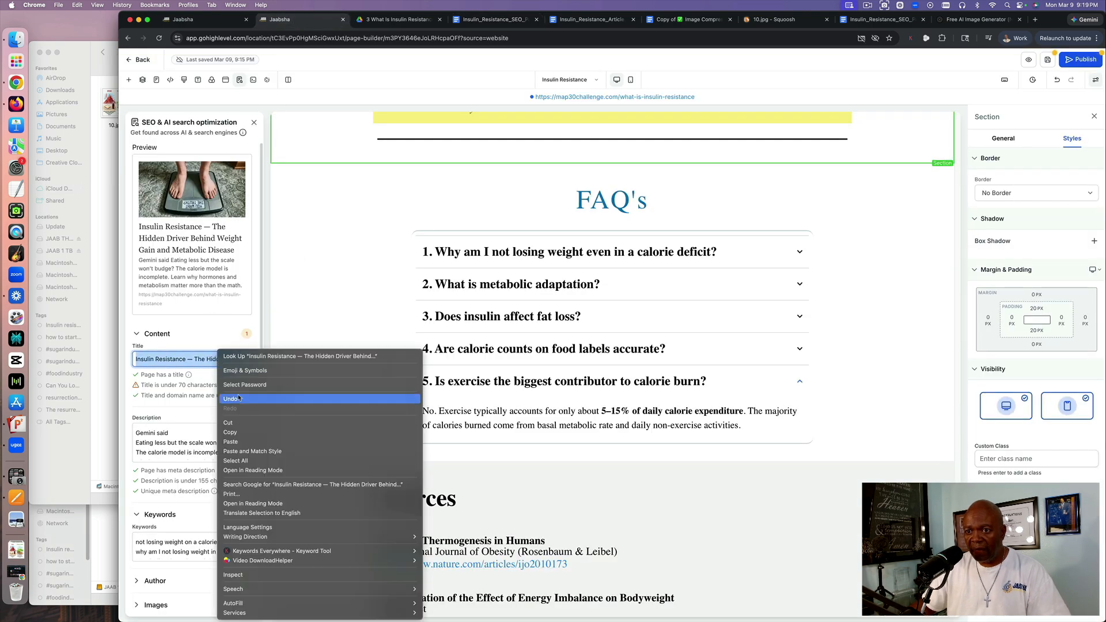
pyautogui.click(259, 453)
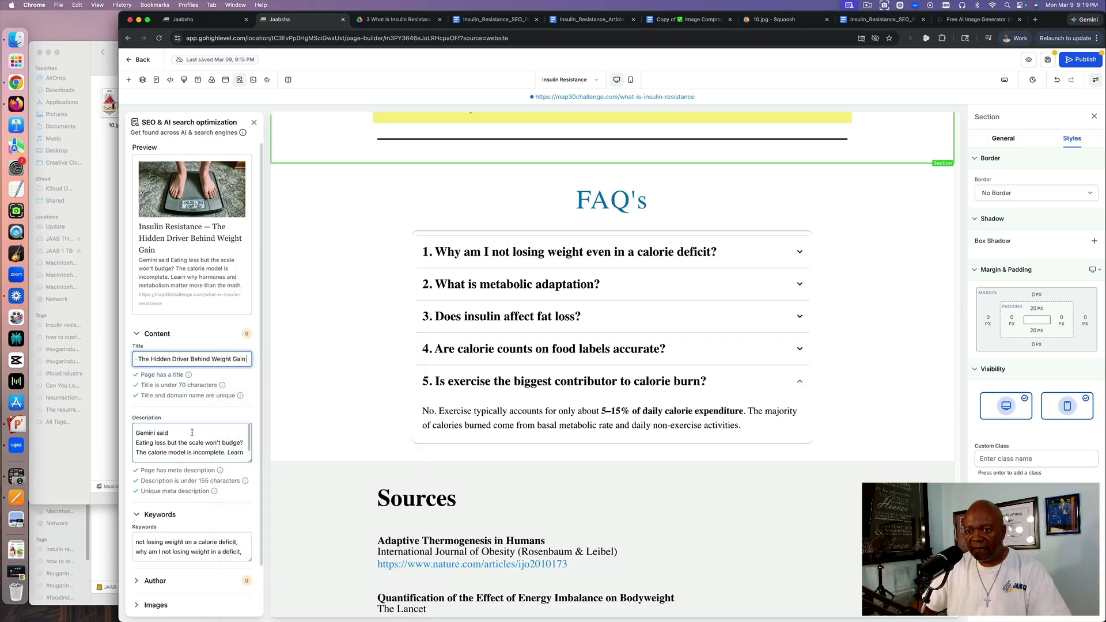
pyautogui.click(474, 21)
pyautogui.scroll(-5, 420, 185)
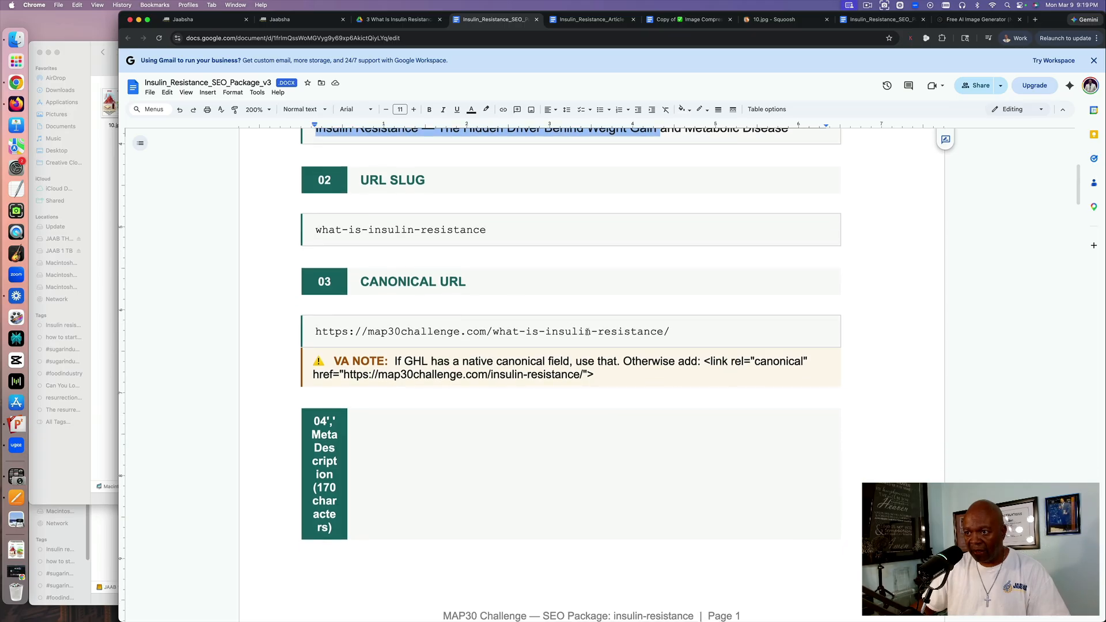
pyautogui.tripleClick(665, 331)
pyautogui.click(665, 331)
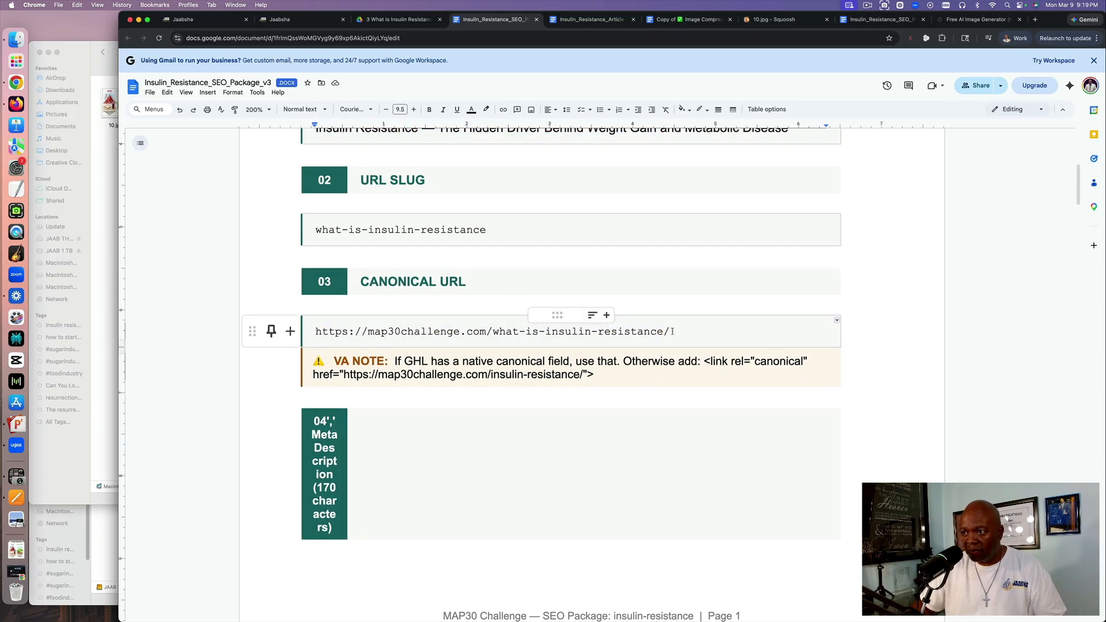
pyautogui.moveTo(668, 331); pyautogui.dragTo(300, 326)
pyautogui.press('super+c')
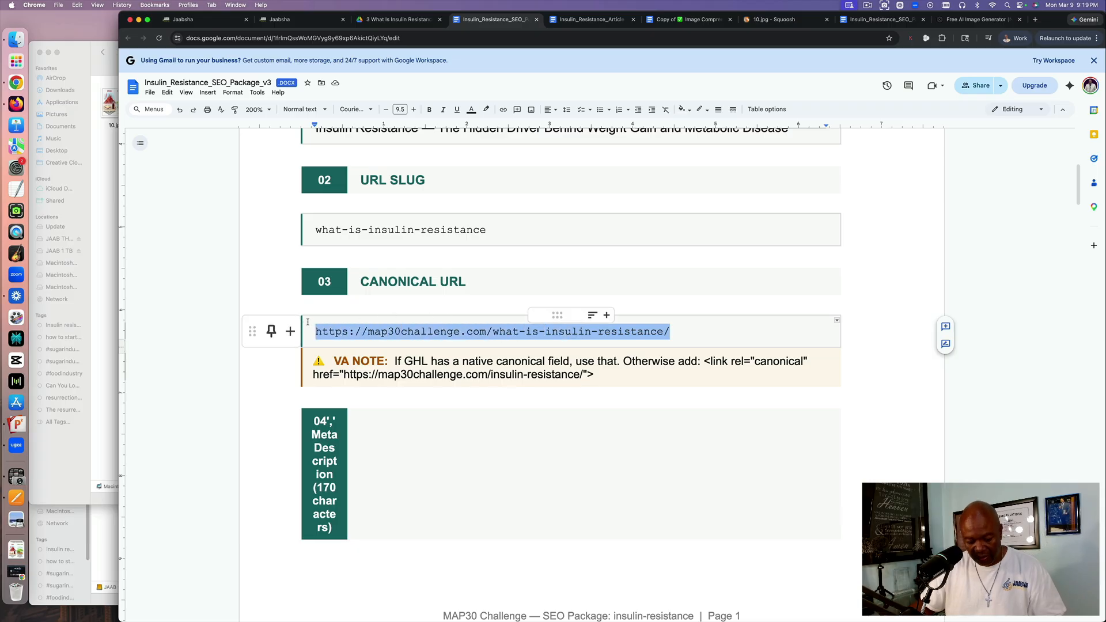
# Switch to the page builder, expand Links & tags in the SEO settings and delete the existing canonical link.
pyautogui.click(288, 19)
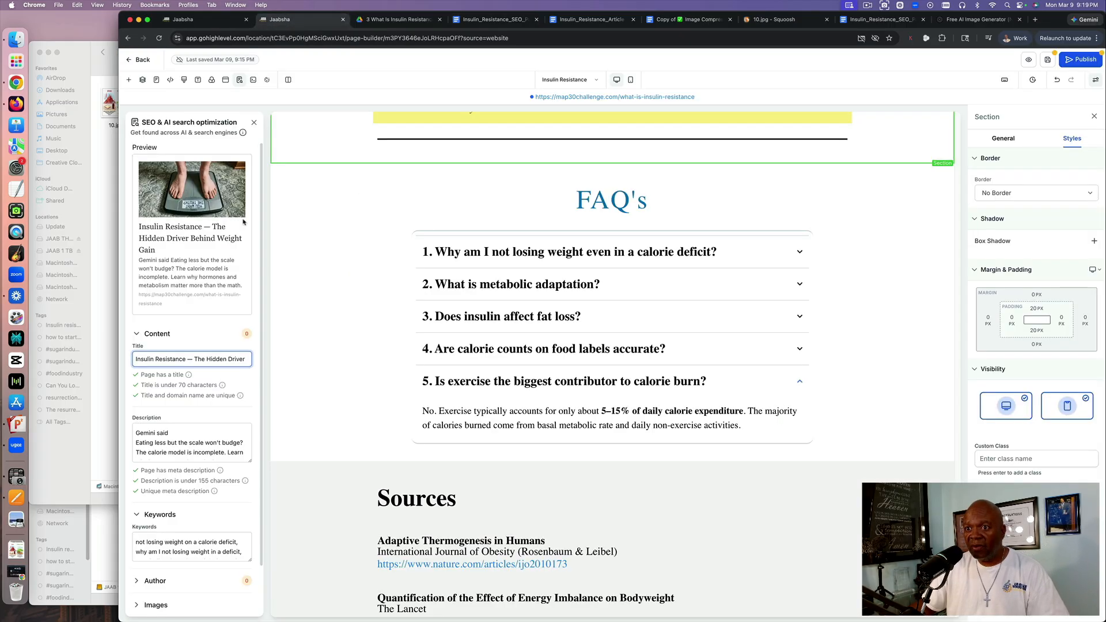
pyautogui.scroll(-2, 217, 346)
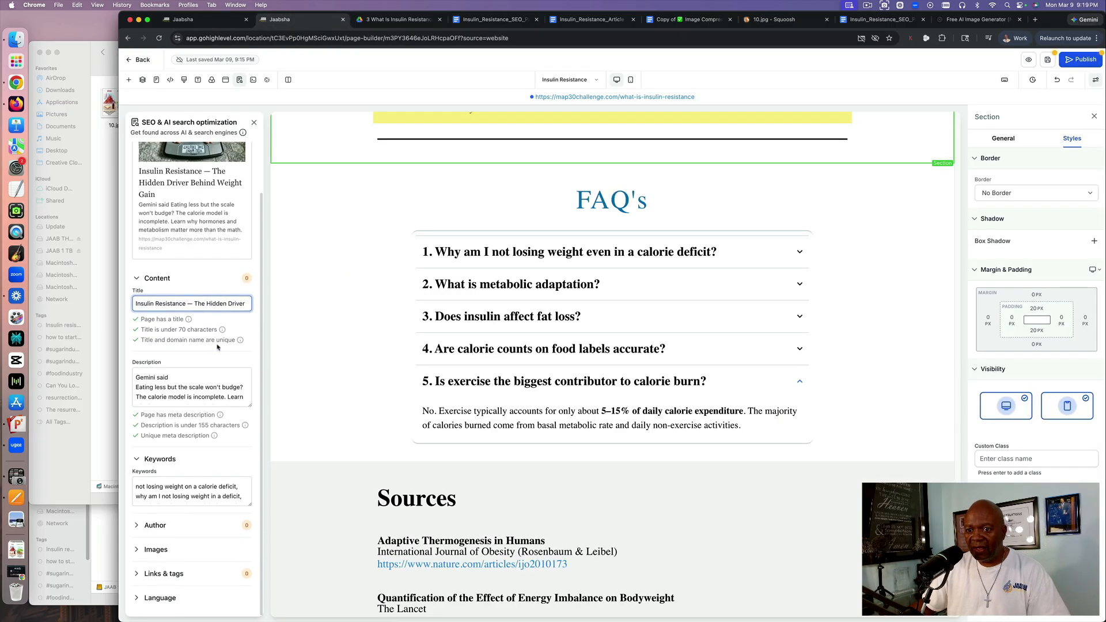
pyautogui.click(178, 573)
pyautogui.scroll(-3, 195, 494)
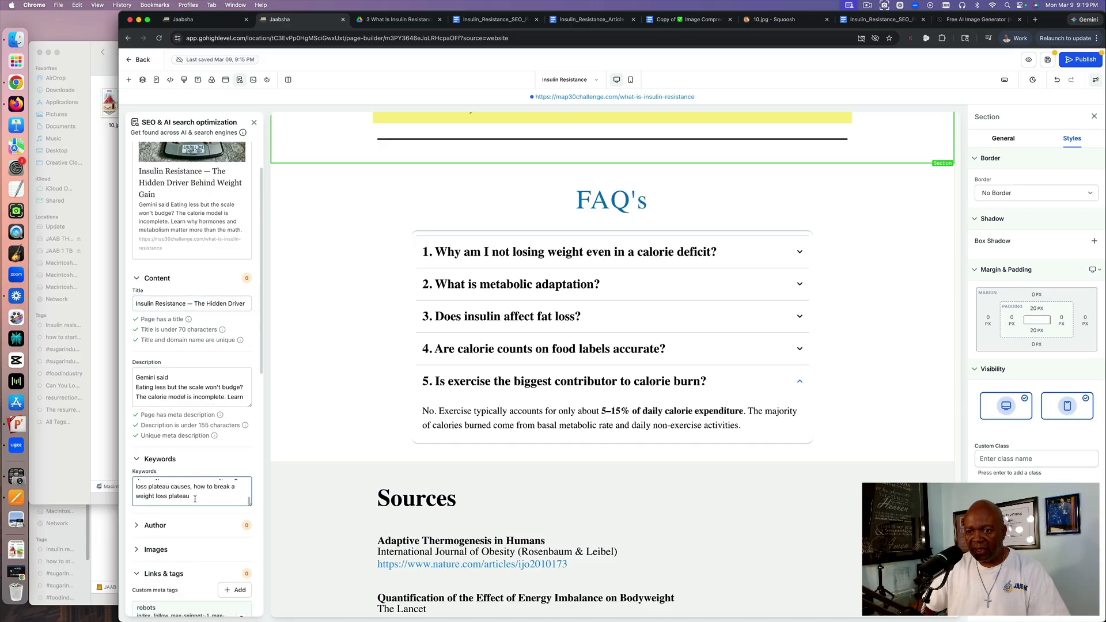
pyautogui.scroll(-8, 194, 495)
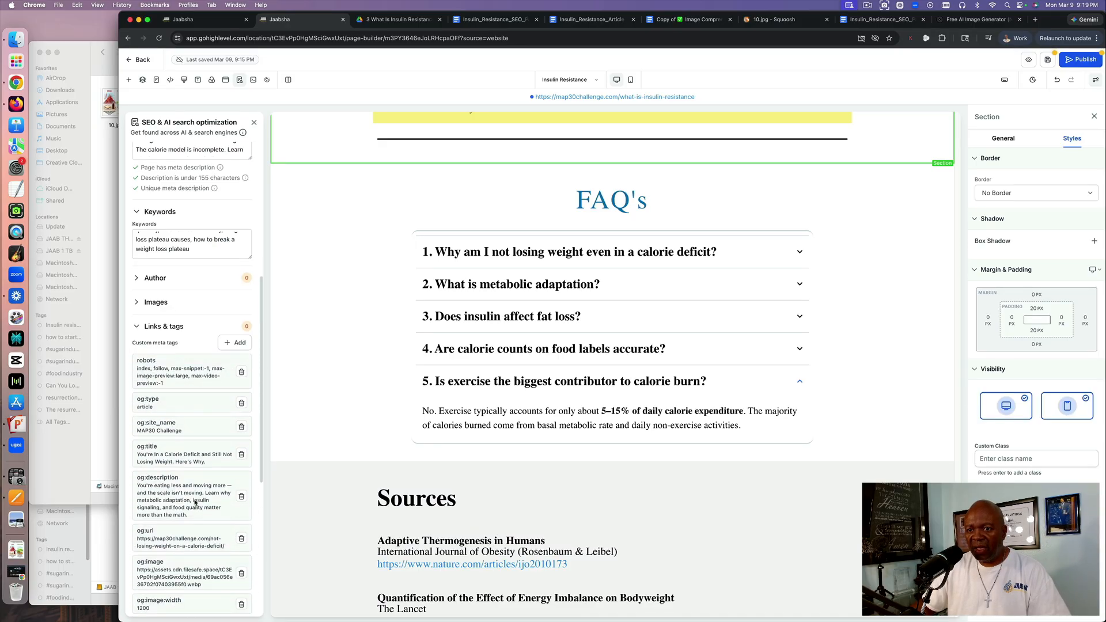
pyautogui.scroll(-10, 195, 503)
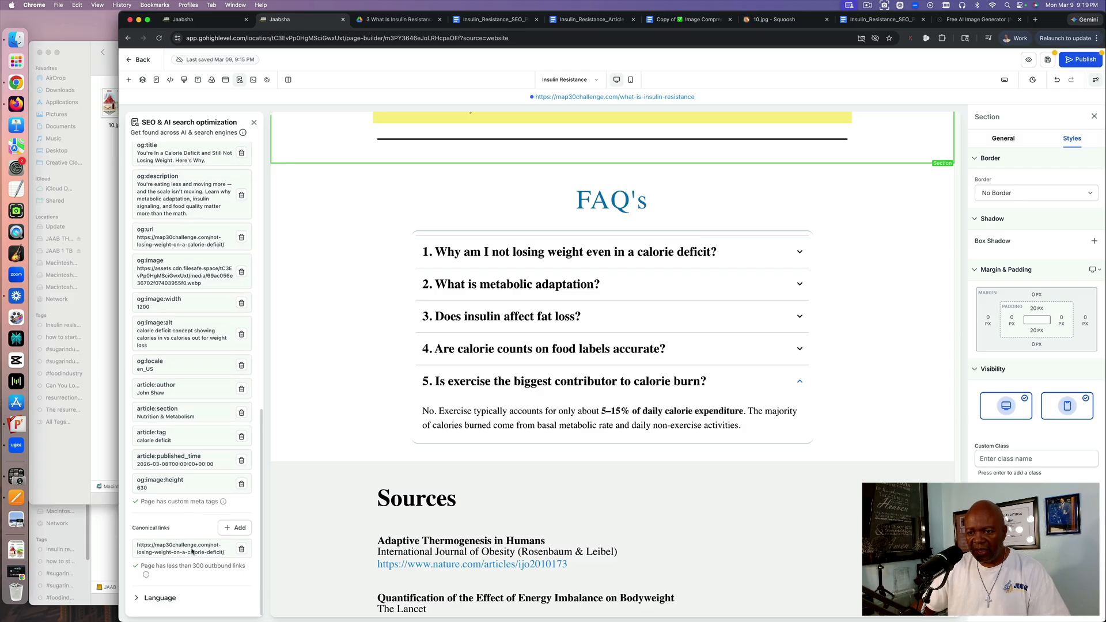
pyautogui.click(242, 550)
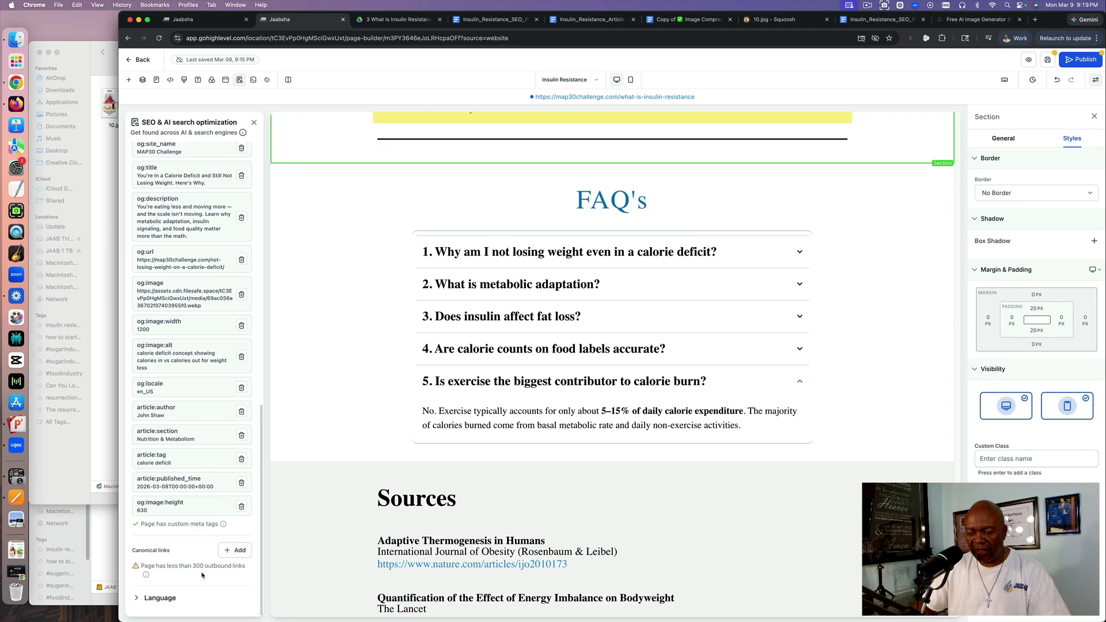
pyautogui.click(235, 550)
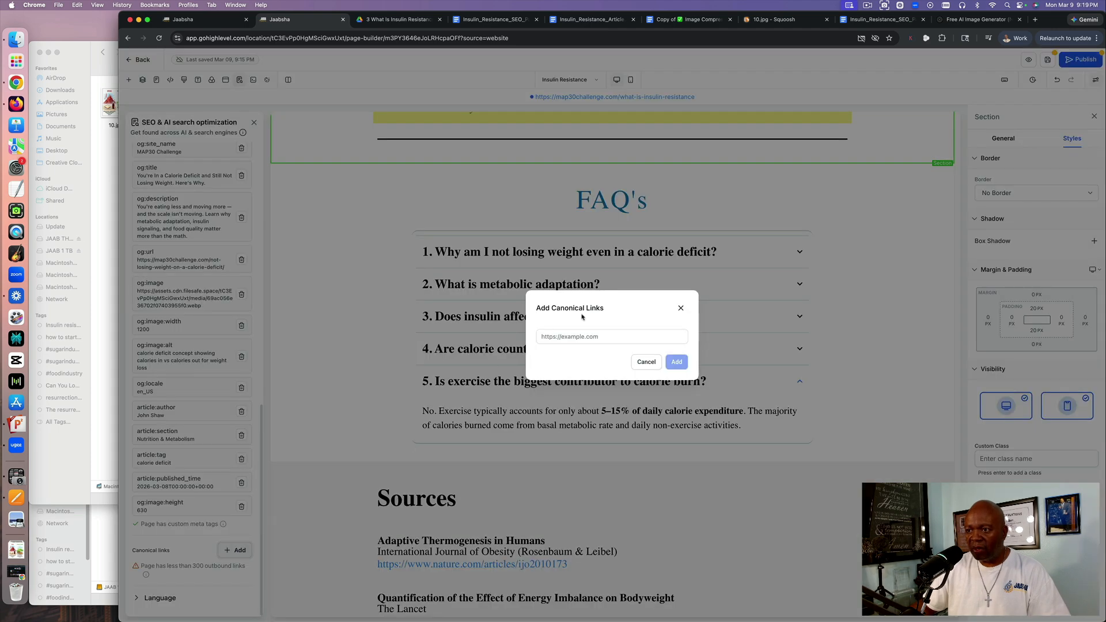
pyautogui.click(601, 336)
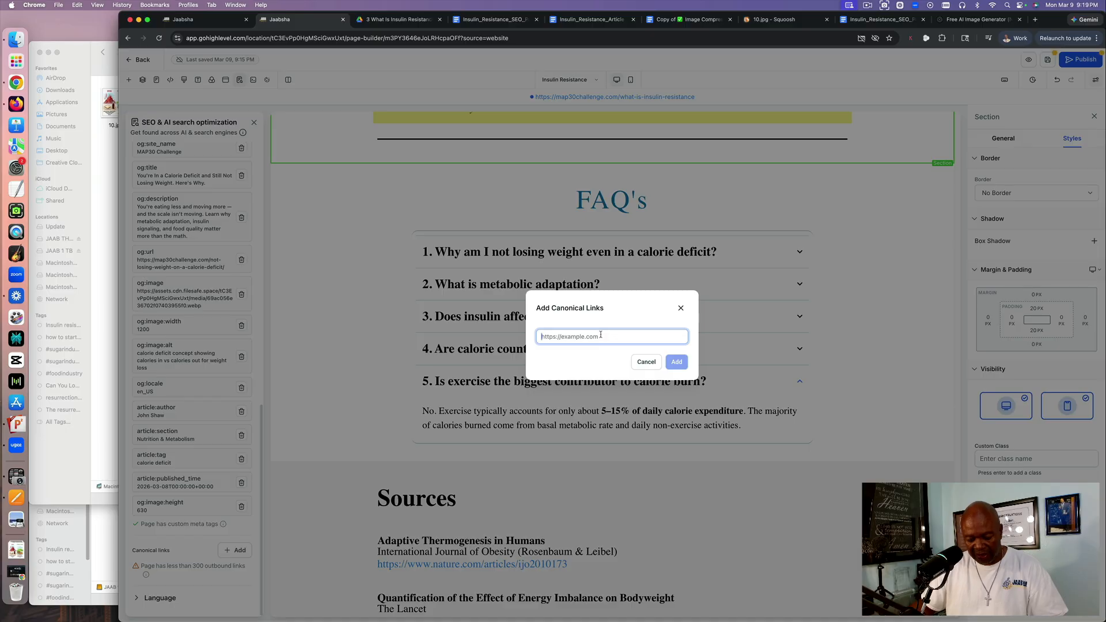
pyautogui.press('super+v')
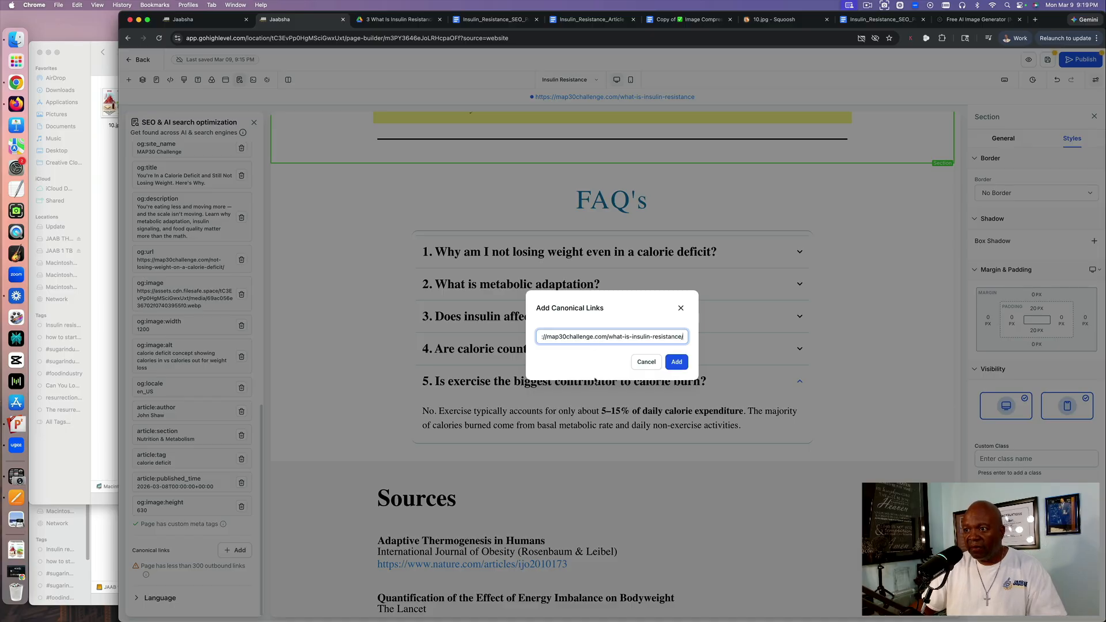
pyautogui.click(676, 363)
# Delete all the existing custom meta tags, from robots through og:image:height, in the page's Links & tags settings.
pyautogui.scroll(5, 209, 397)
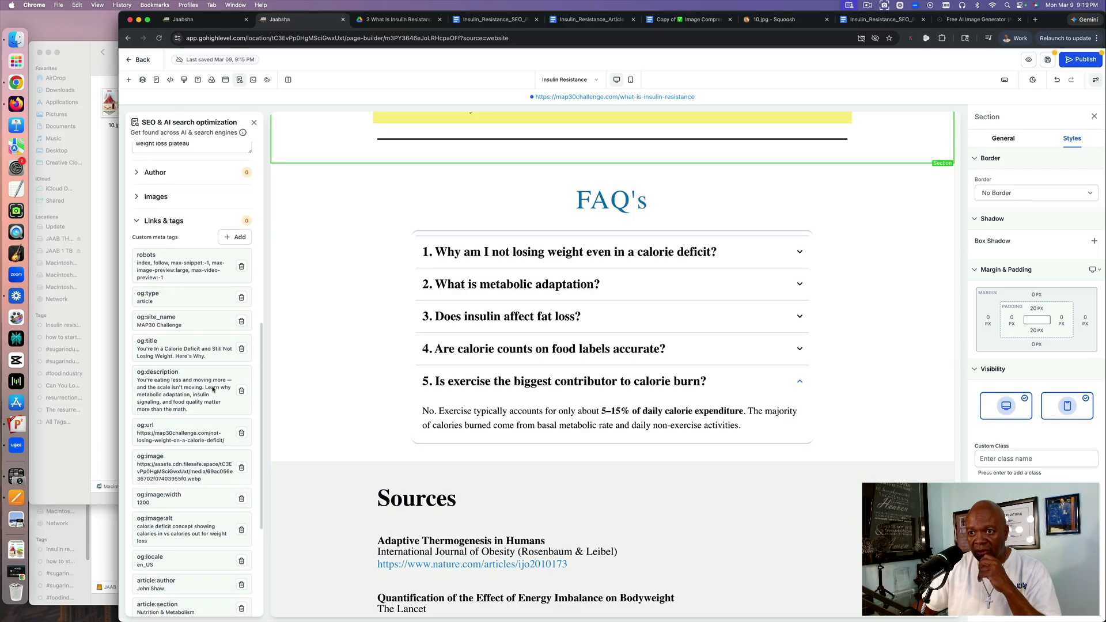
pyautogui.click(241, 284)
pyautogui.click(240, 283)
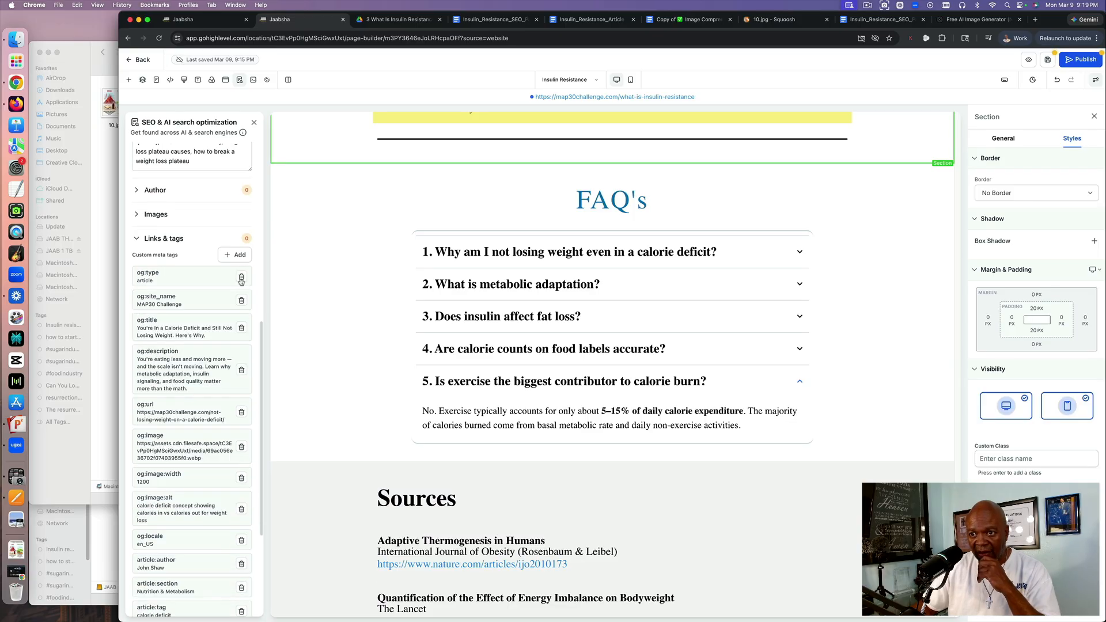
pyautogui.click(242, 281)
pyautogui.click(241, 281)
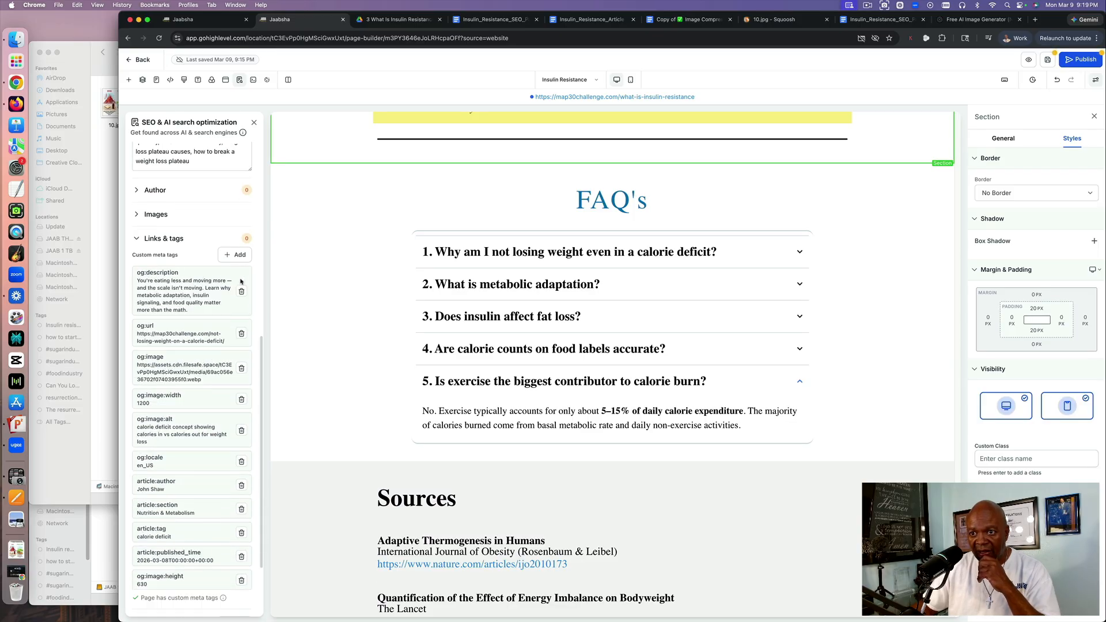
pyautogui.click(242, 291)
pyautogui.click(241, 315)
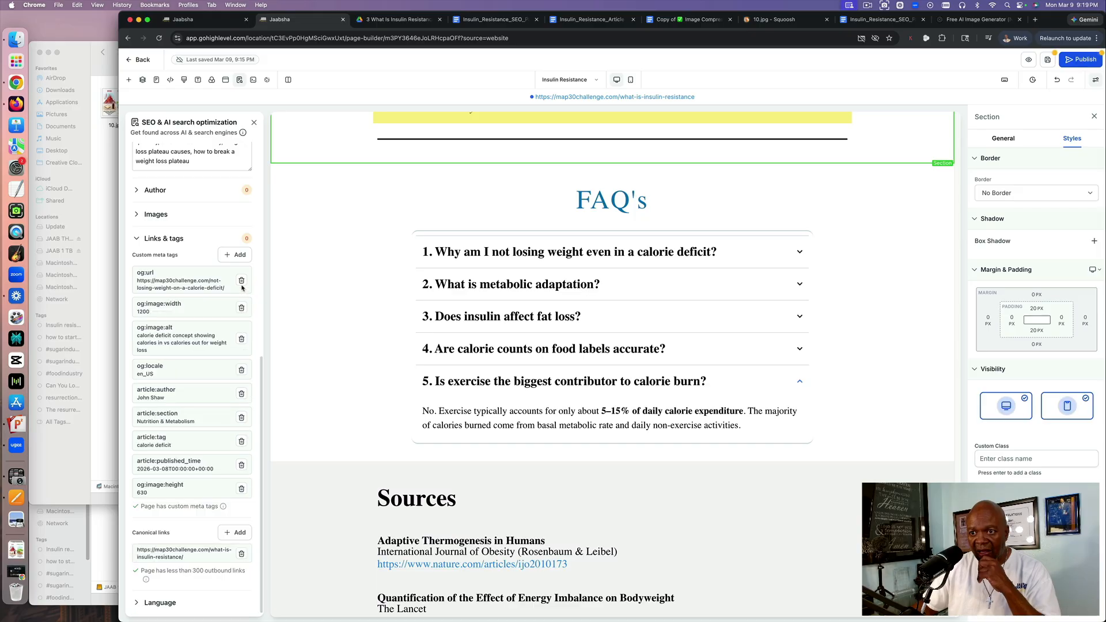
pyautogui.click(241, 282)
pyautogui.click(242, 305)
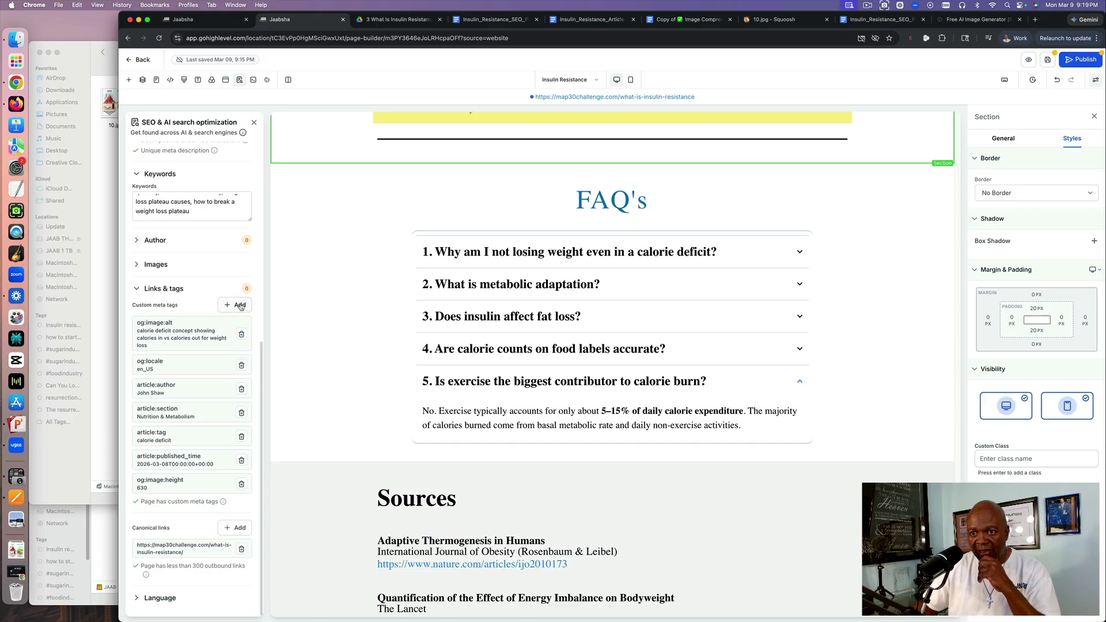
pyautogui.click(240, 336)
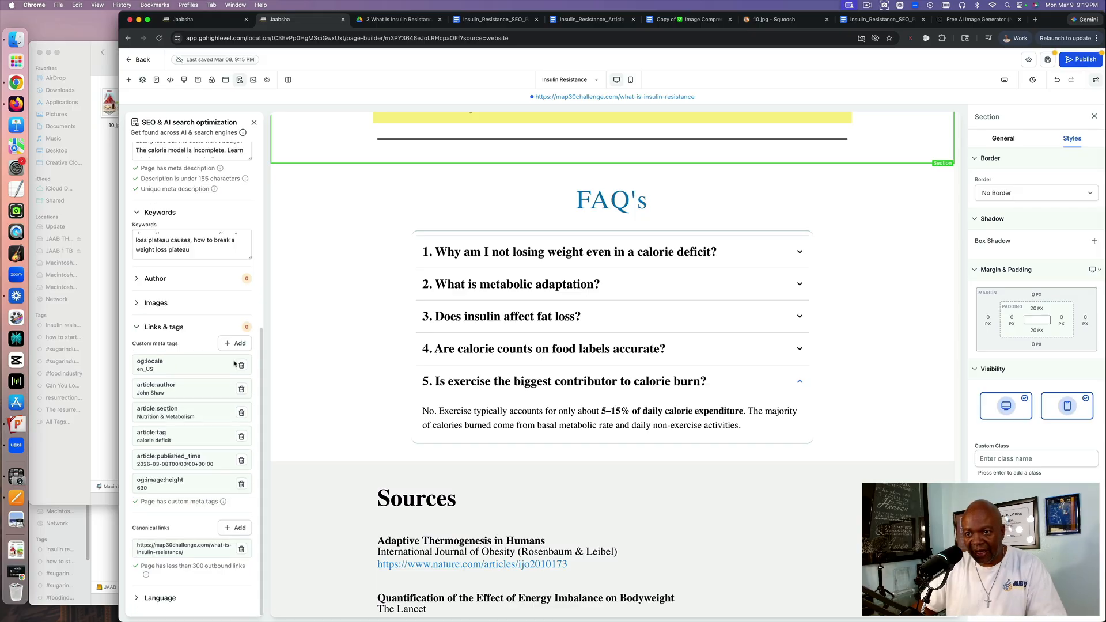
pyautogui.click(242, 365)
pyautogui.click(240, 389)
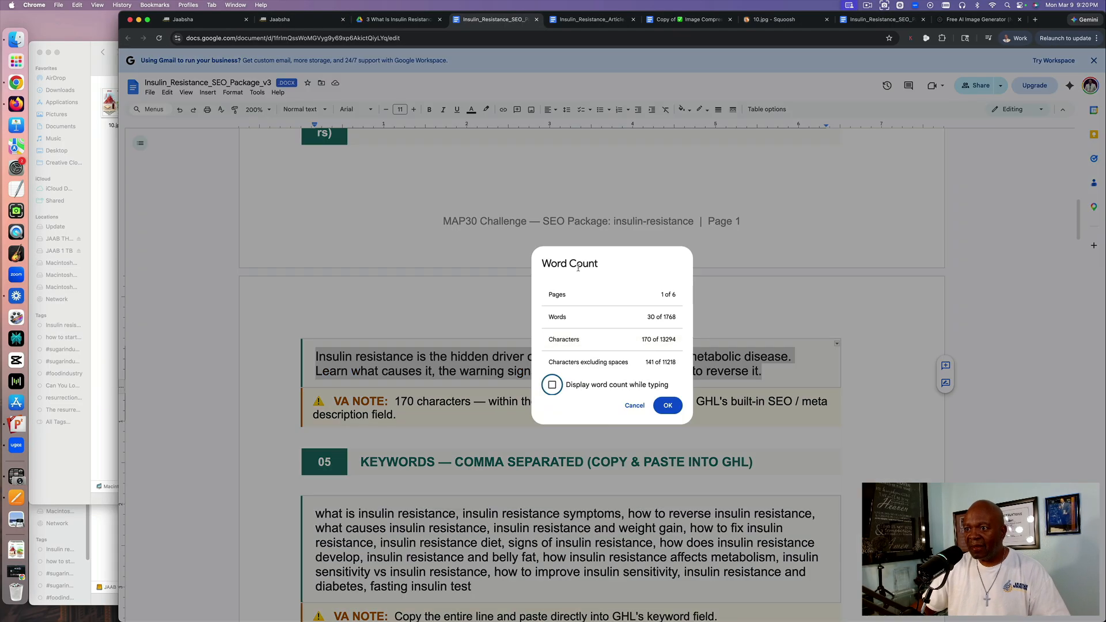
# In the SEO package document, close the word count and copy the remaining tag entries: og:image, og:locale, article:section, metabolic health and blood sugar.
pyautogui.click(665, 405)
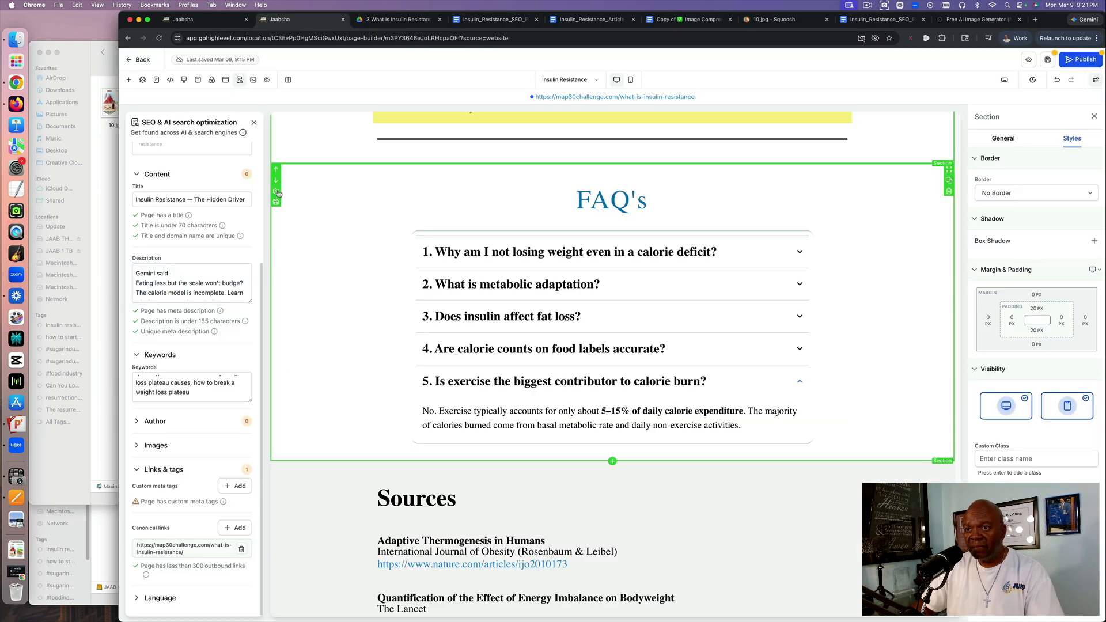
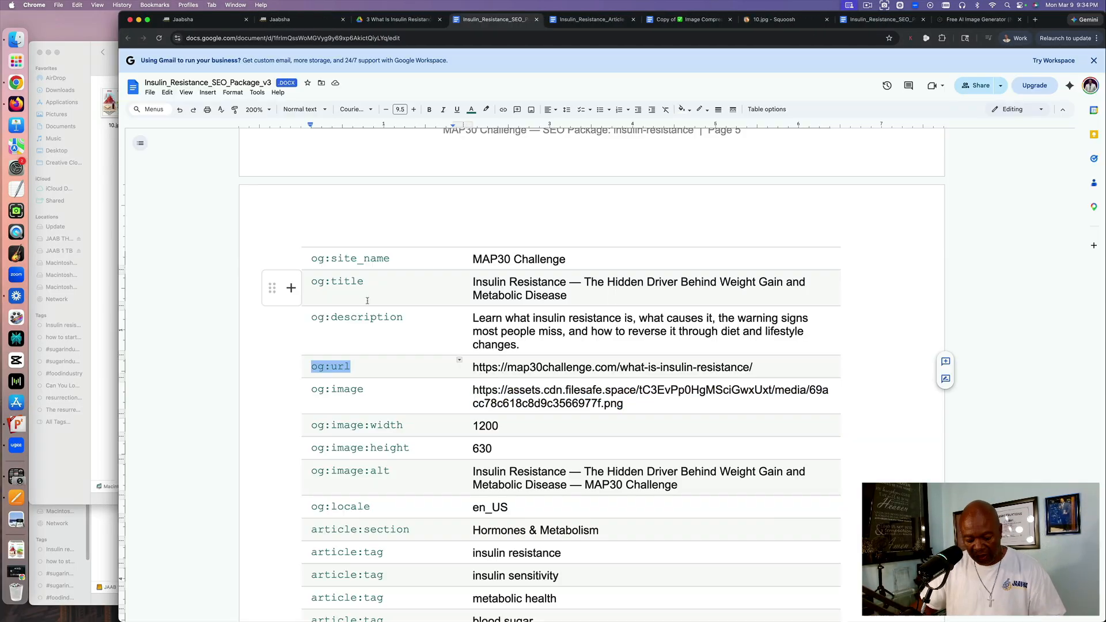
pyautogui.click(346, 388)
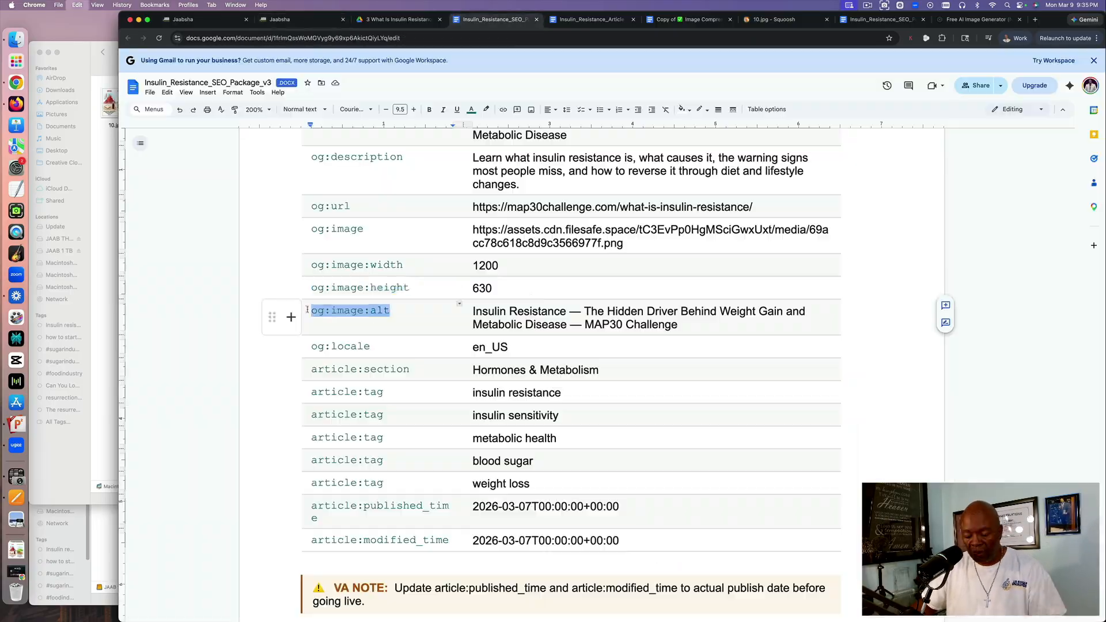
pyautogui.moveTo(370, 346); pyautogui.dragTo(330, 346)
pyautogui.moveTo(410, 370); pyautogui.dragTo(291, 371)
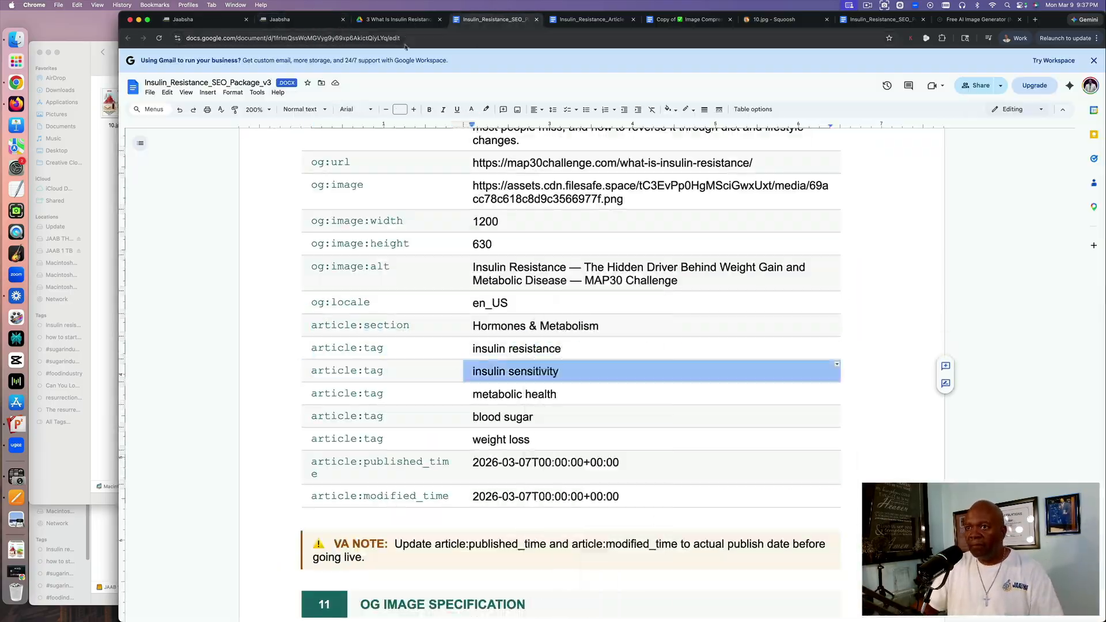
pyautogui.moveTo(556, 394); pyautogui.dragTo(473, 394)
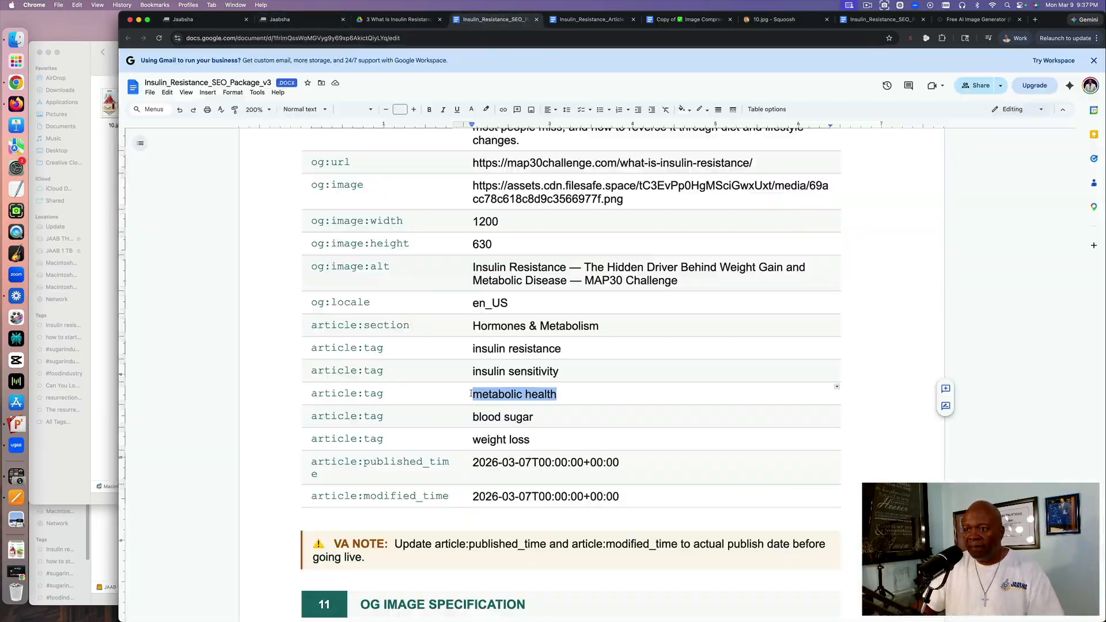
pyautogui.moveTo(533, 416); pyautogui.dragTo(499, 417)
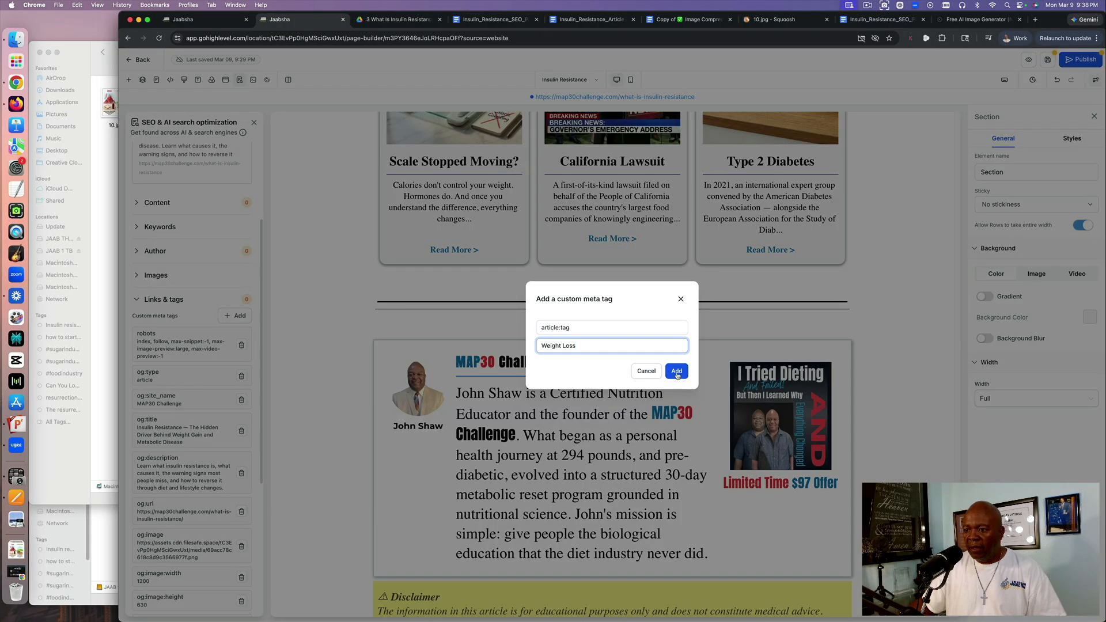
# Try to add the custom meta tag article:tag with the value Weight Loss, check the tag list and save the page.
pyautogui.click(677, 371)
pyautogui.scroll(-10, 628, 326)
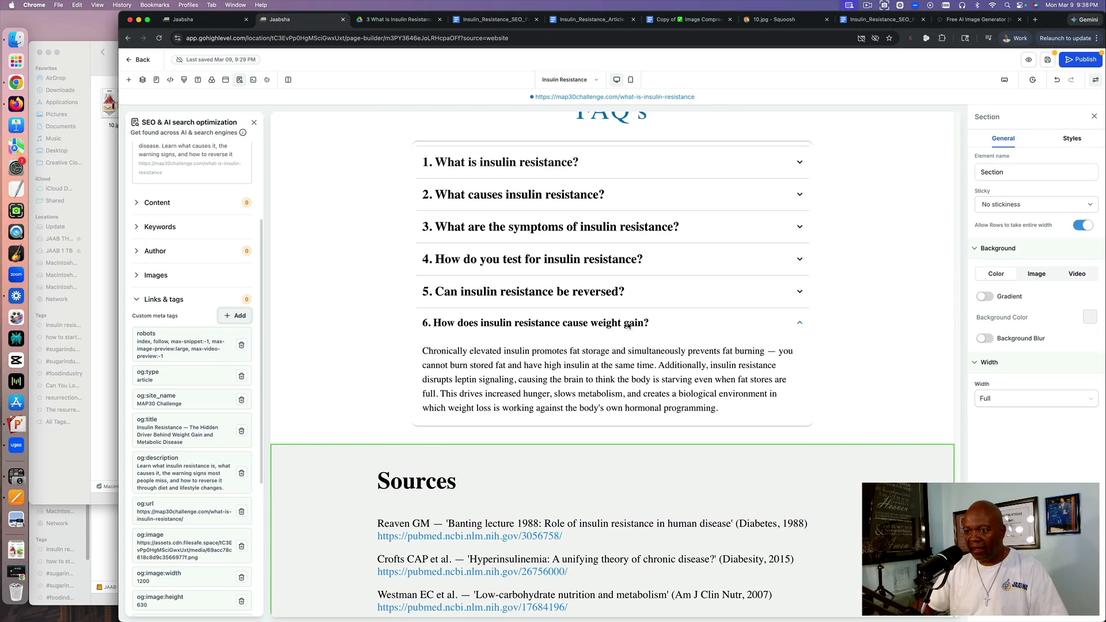
pyautogui.scroll(-5, 628, 326)
pyautogui.scroll(-5, 163, 342)
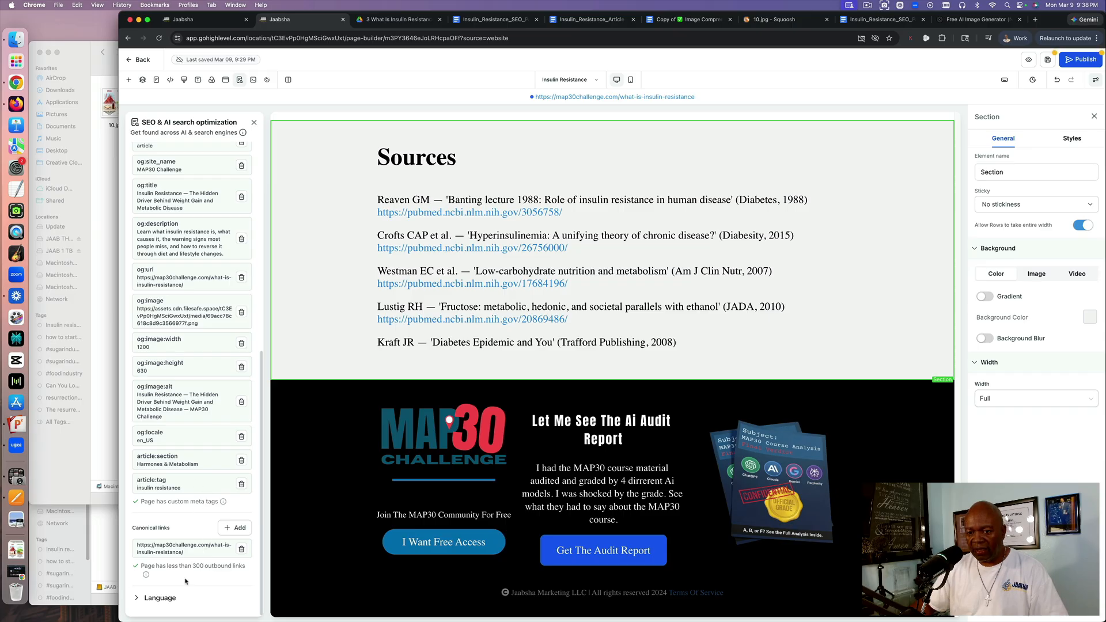
pyautogui.scroll(1, 181, 560)
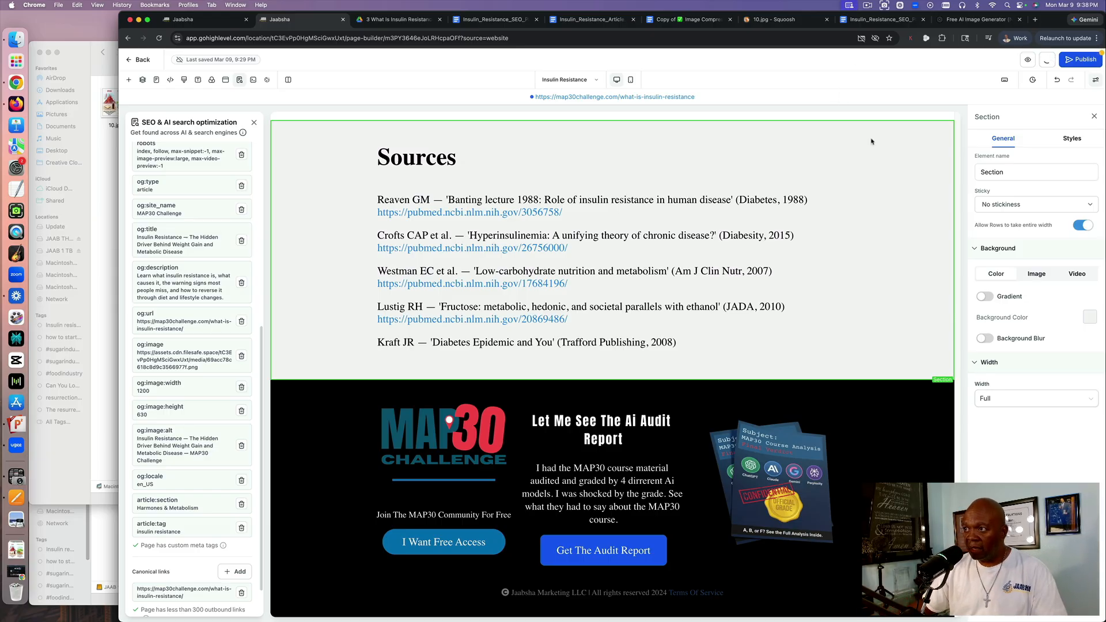
# Review the article up to its header in desktop view, and examine the layout and header content in mobile view.
pyautogui.scroll(15, 870, 140)
pyautogui.scroll(15, 875, 140)
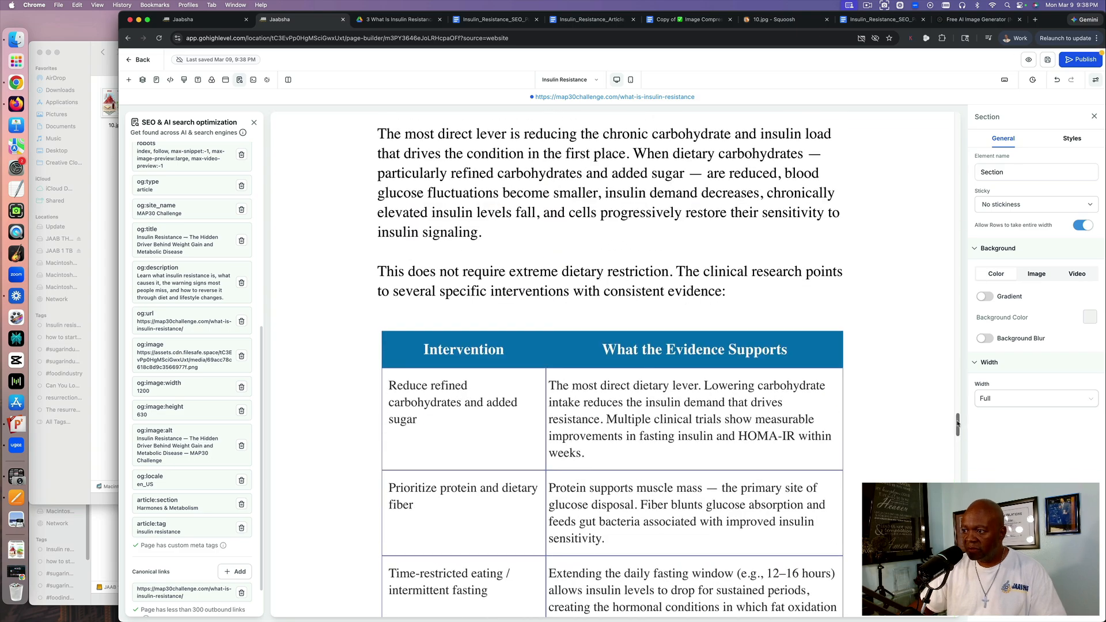
pyautogui.moveTo(956, 419); pyautogui.dragTo(968, 67)
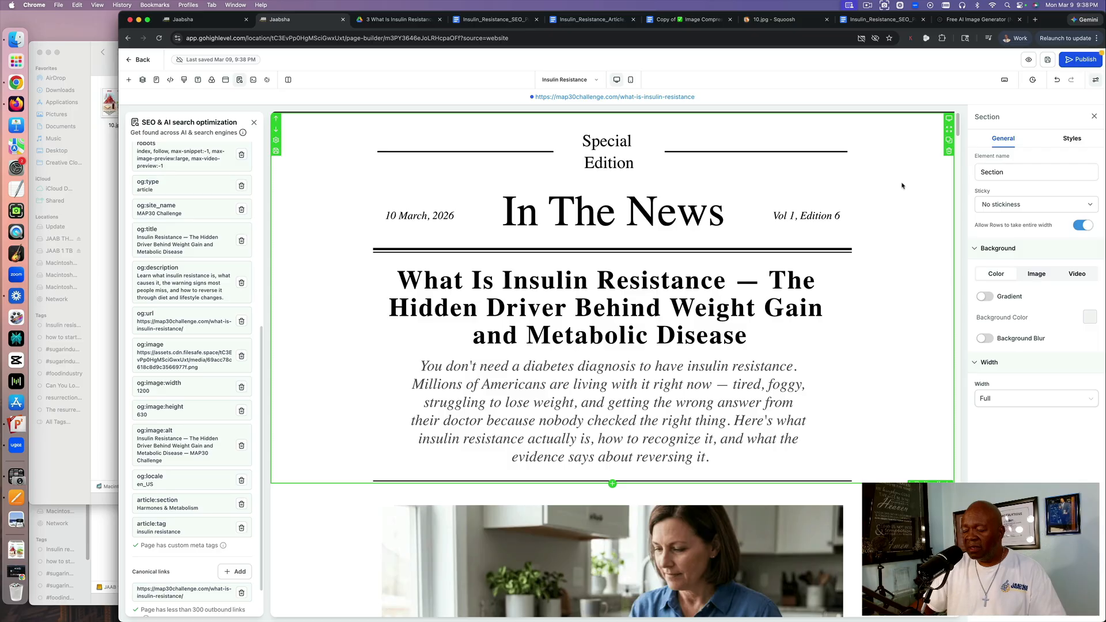
pyautogui.click(631, 83)
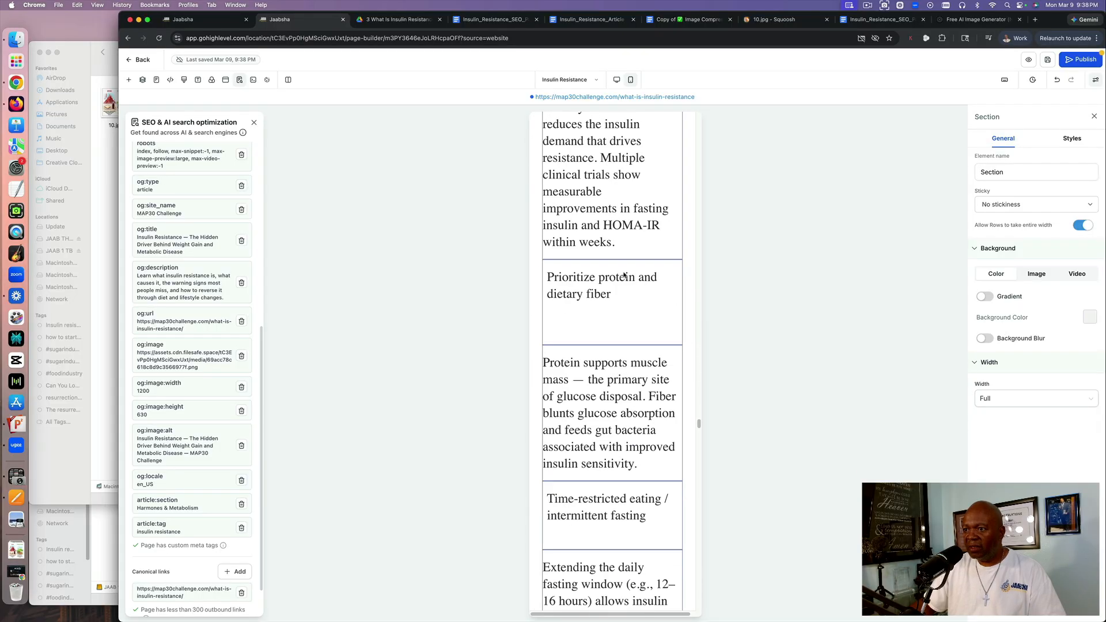
pyautogui.scroll(15, 625, 275)
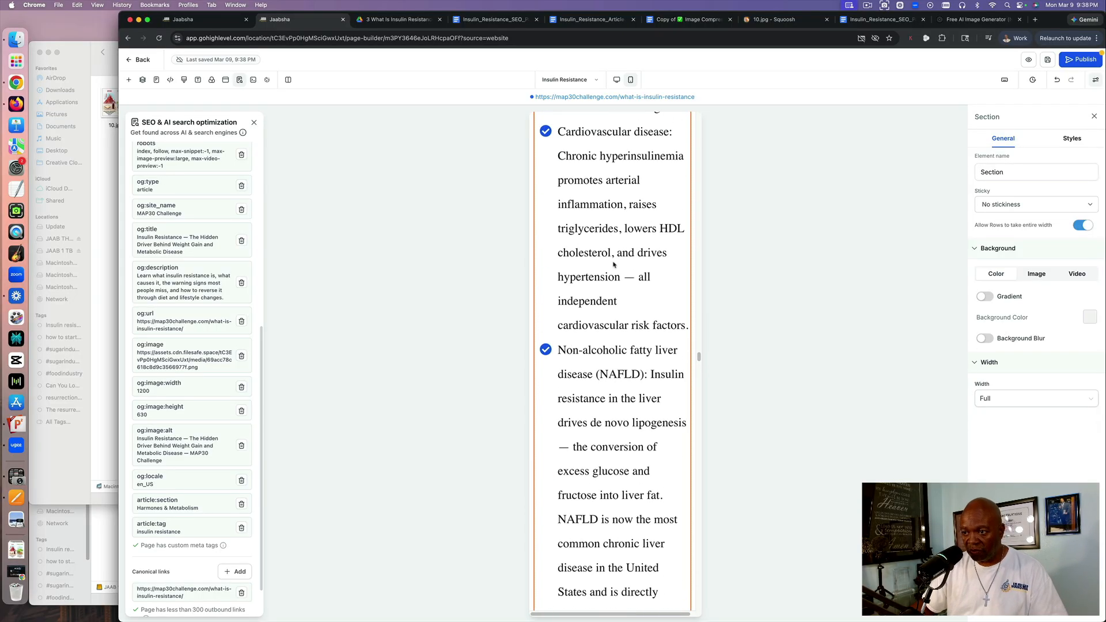
pyautogui.scroll(20, 613, 264)
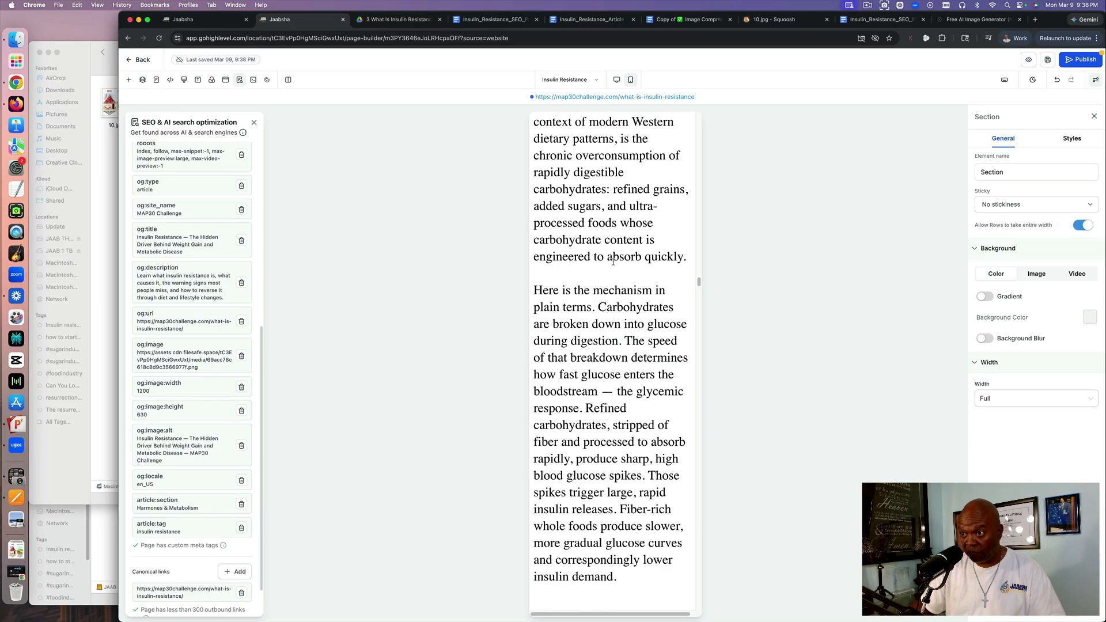
pyautogui.scroll(15, 613, 262)
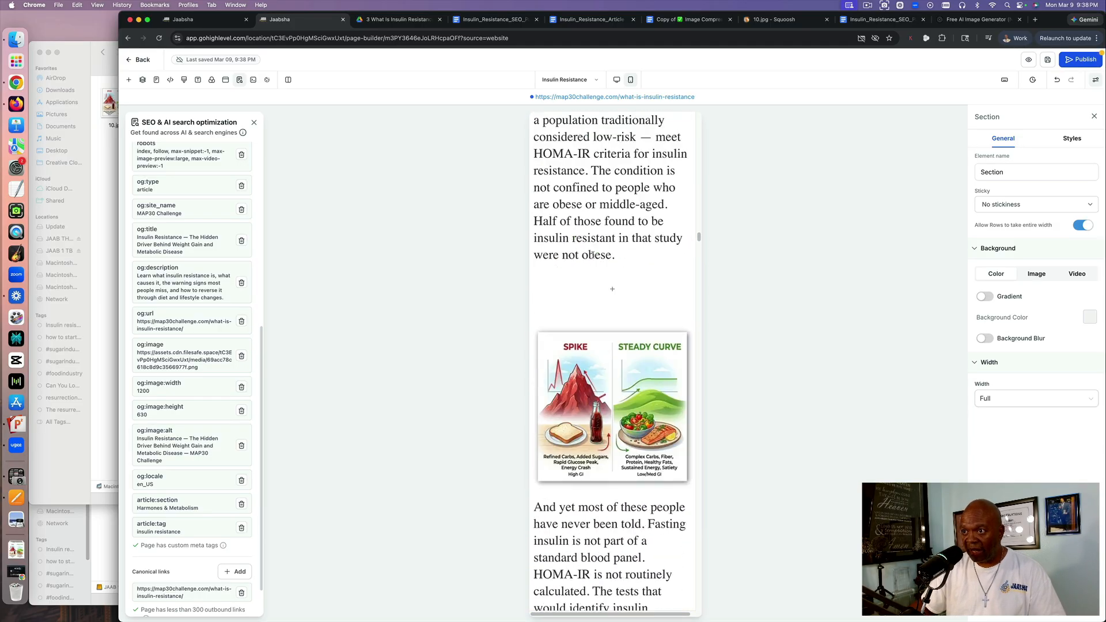
pyautogui.scroll(5, 595, 255)
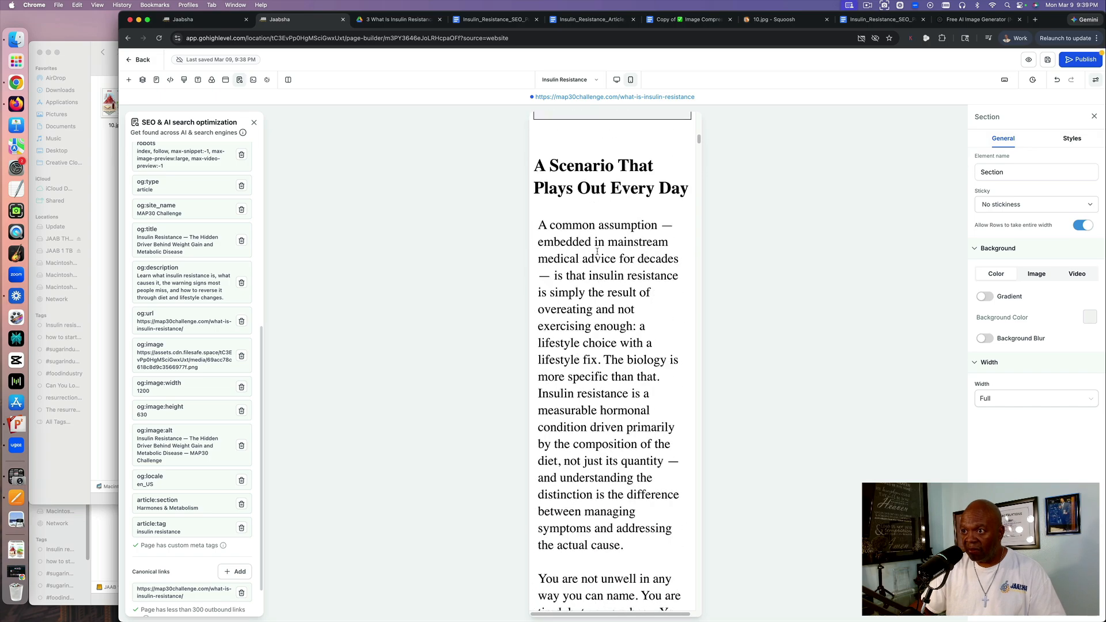
pyautogui.scroll(10, 597, 252)
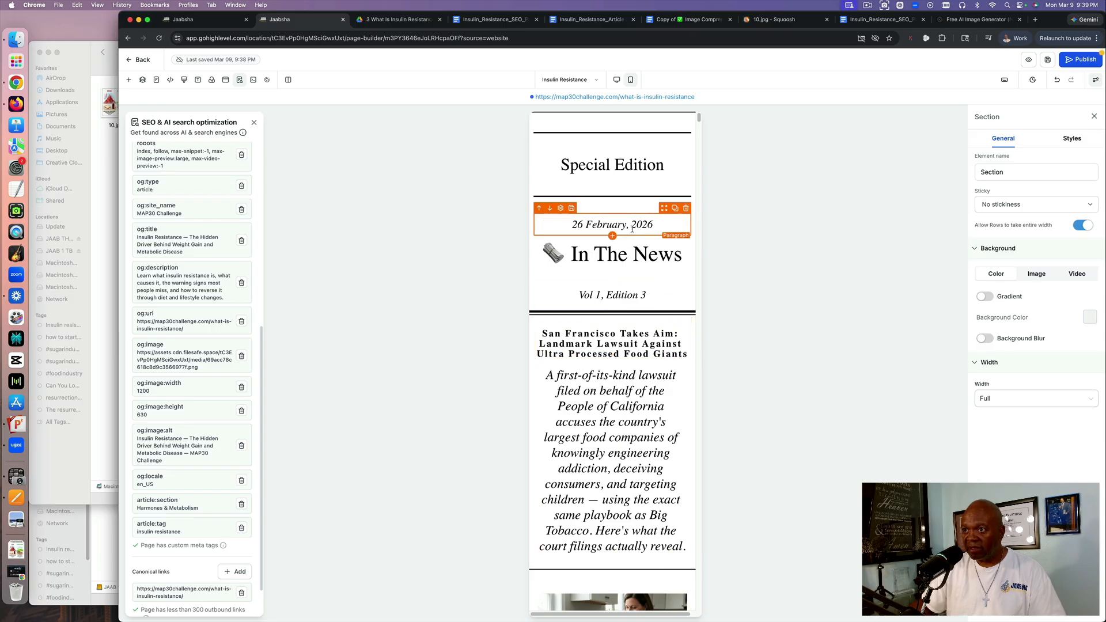
pyautogui.scroll(-3, 640, 346)
pyautogui.scroll(1, 643, 336)
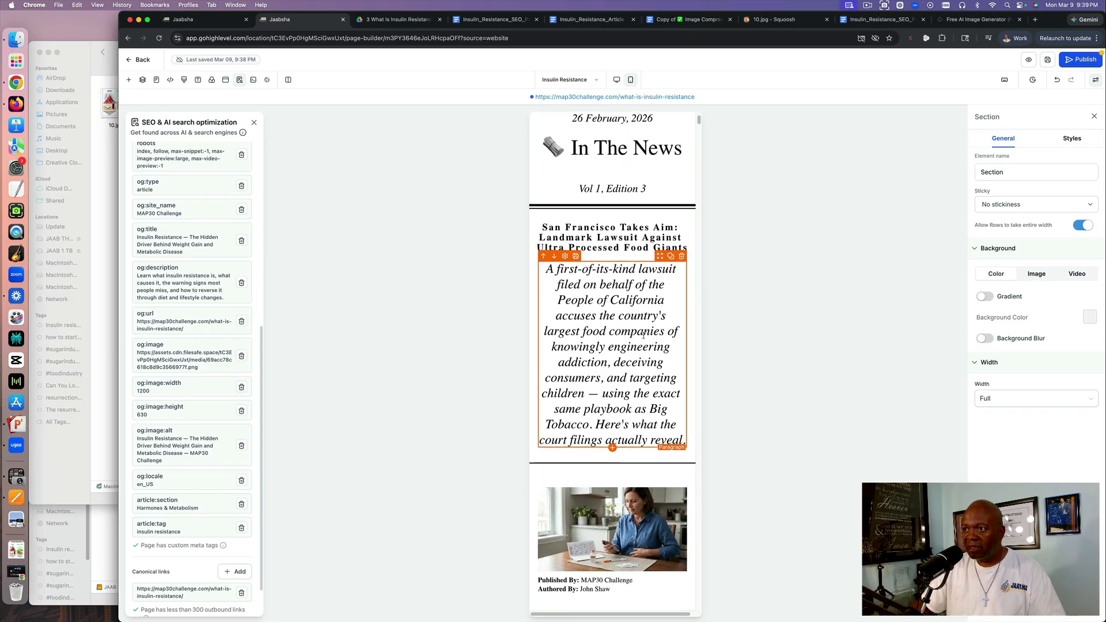
# Return to desktop view and open the style settings of the In The News Header section.
pyautogui.click(617, 80)
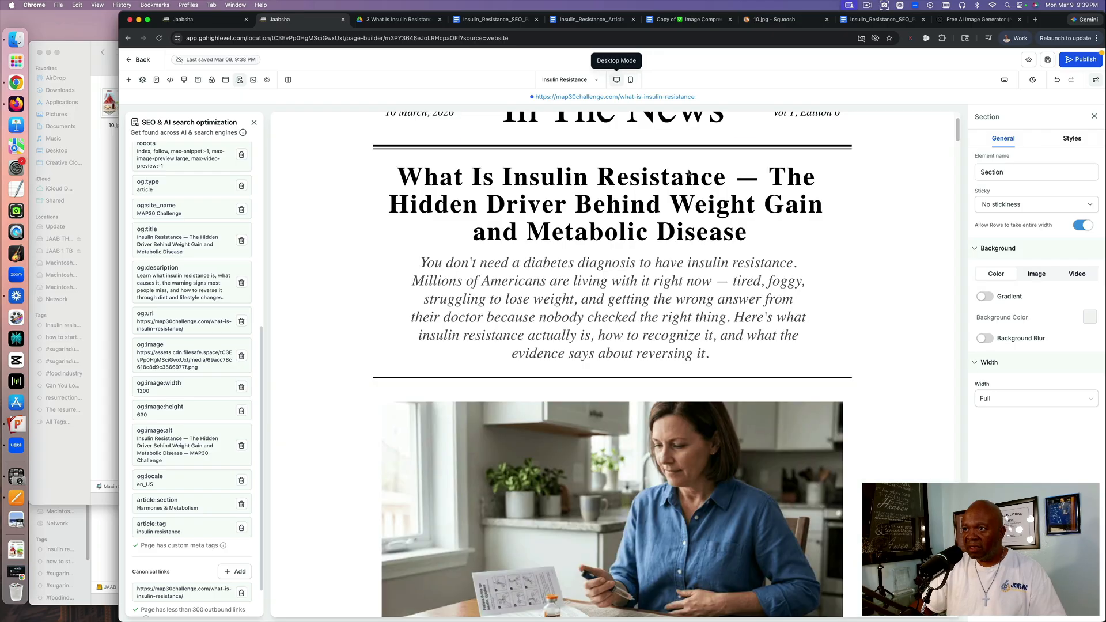
pyautogui.click(942, 220)
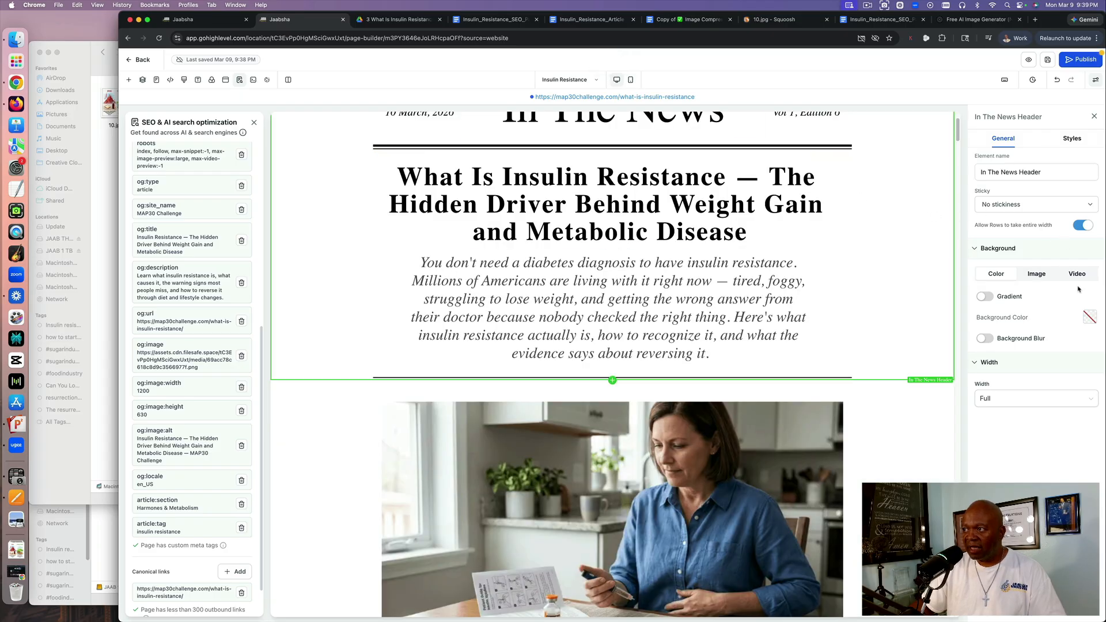
pyautogui.click(1072, 138)
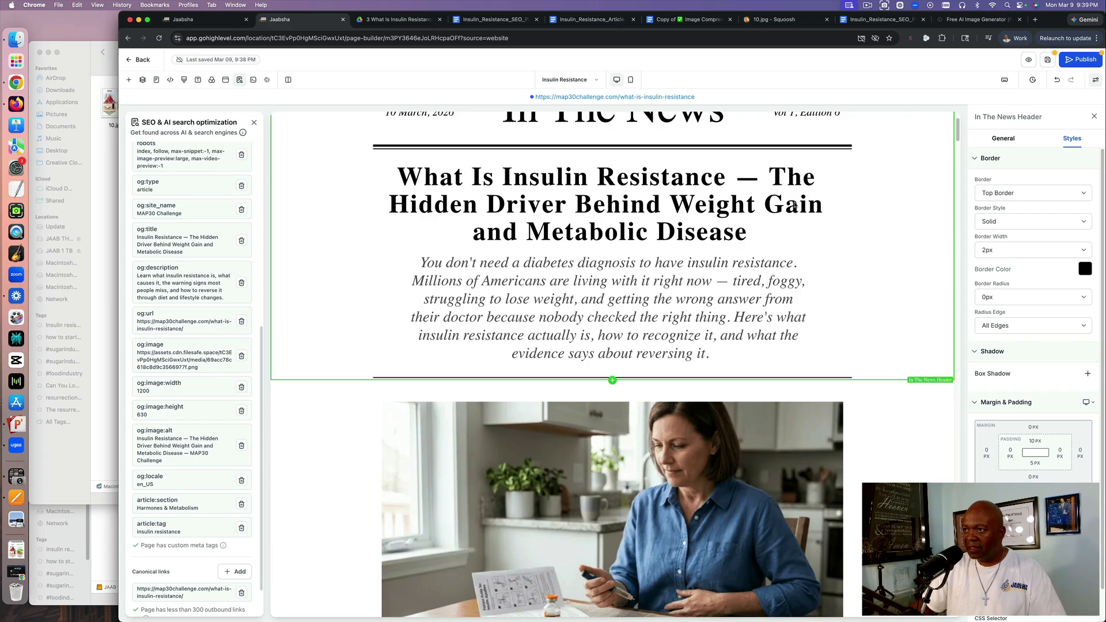
# In mobile view, delete the outdated San Francisco lawsuit headline row, the date column, the In The News row and the divider below Special Edition.
pyautogui.click(632, 80)
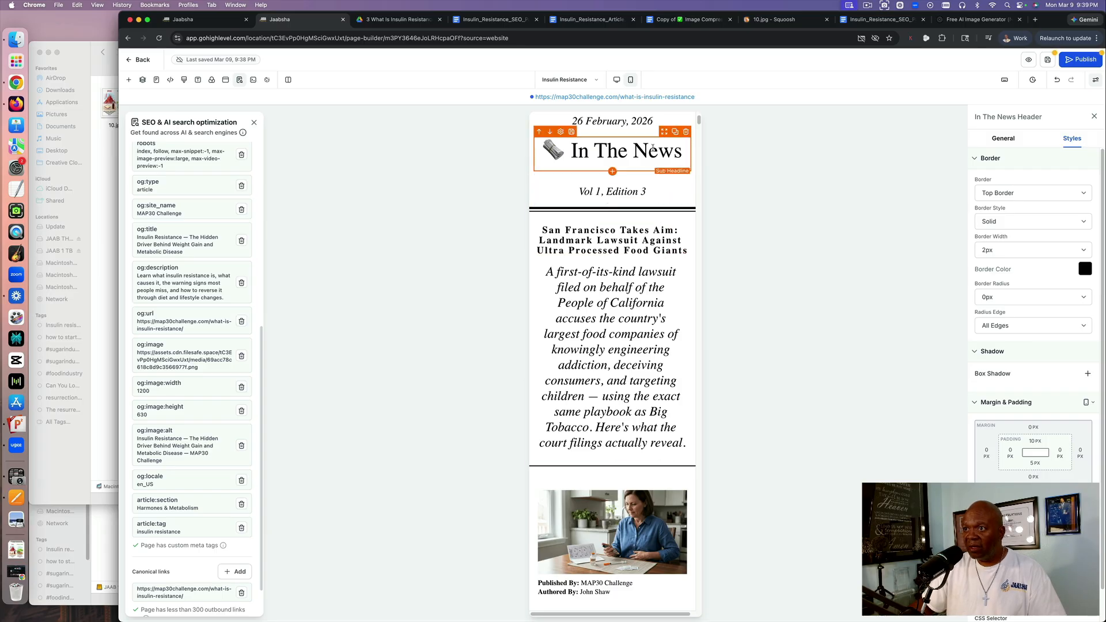
pyautogui.click(694, 271)
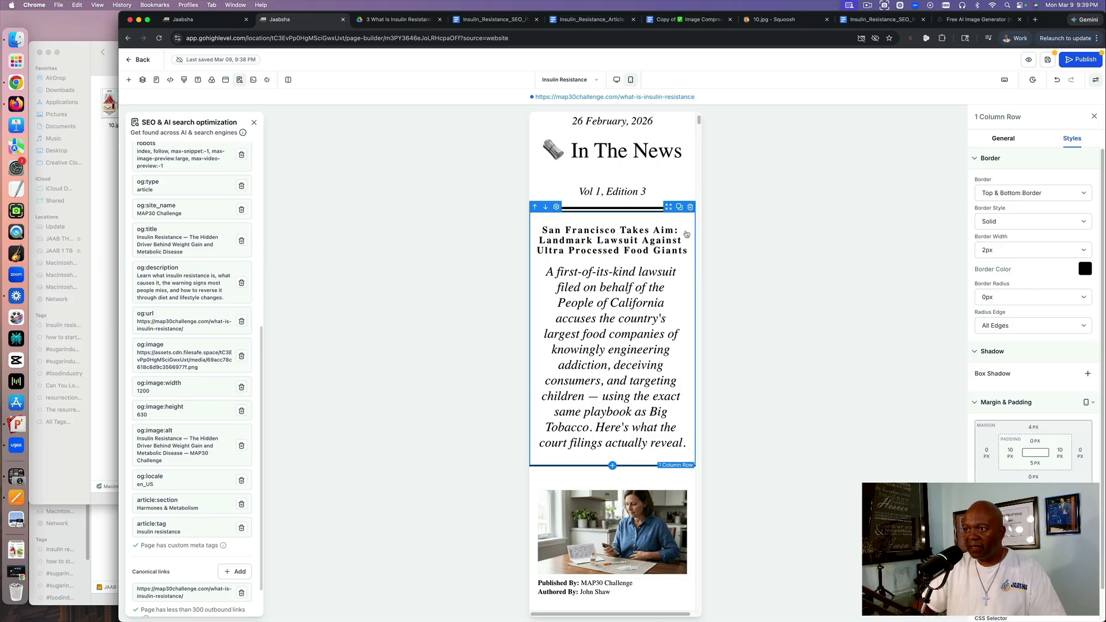
pyautogui.click(691, 207)
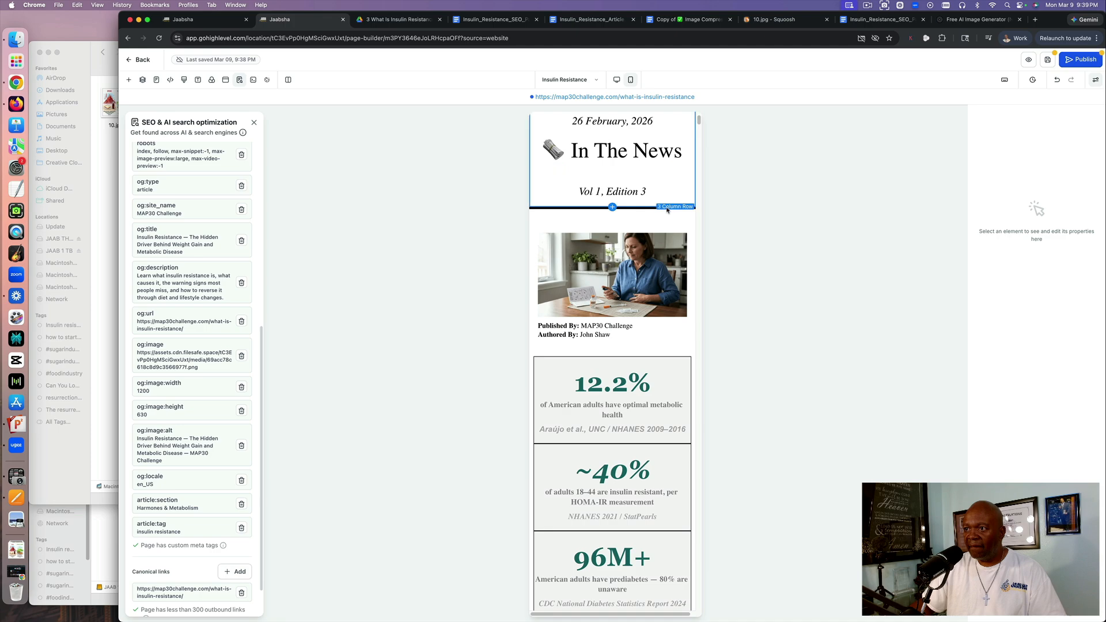
pyautogui.scroll(2, 665, 211)
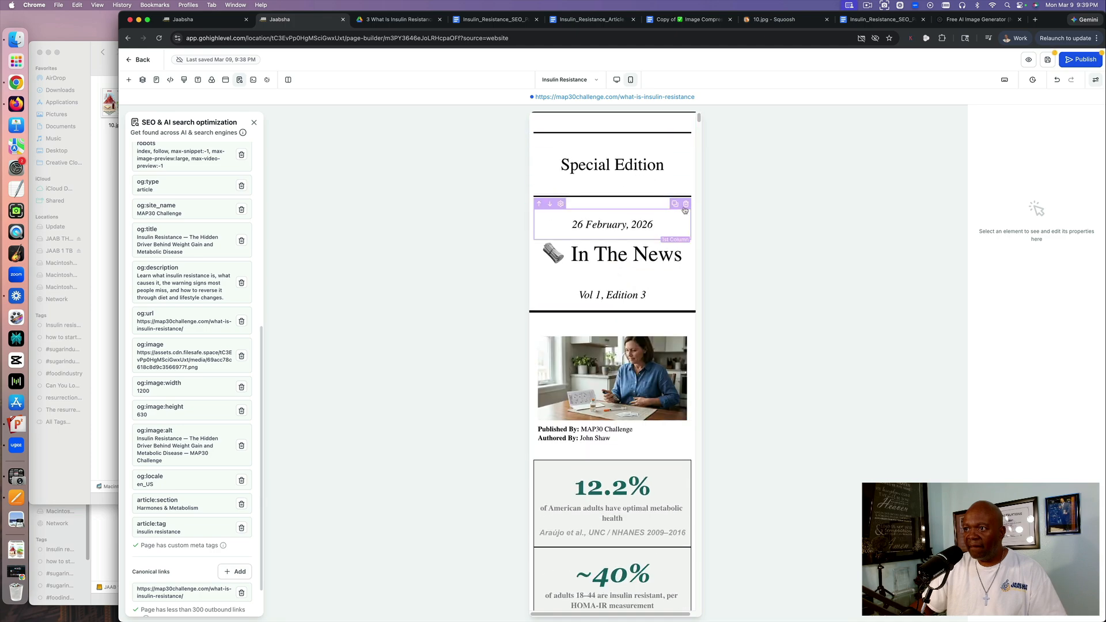
pyautogui.click(686, 205)
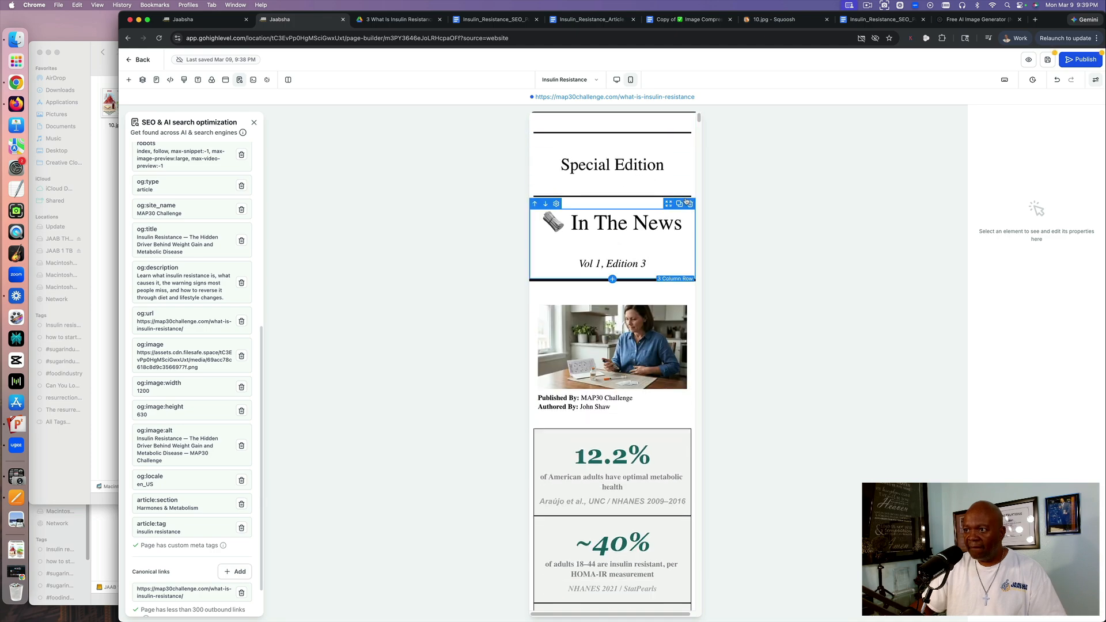
pyautogui.click(688, 204)
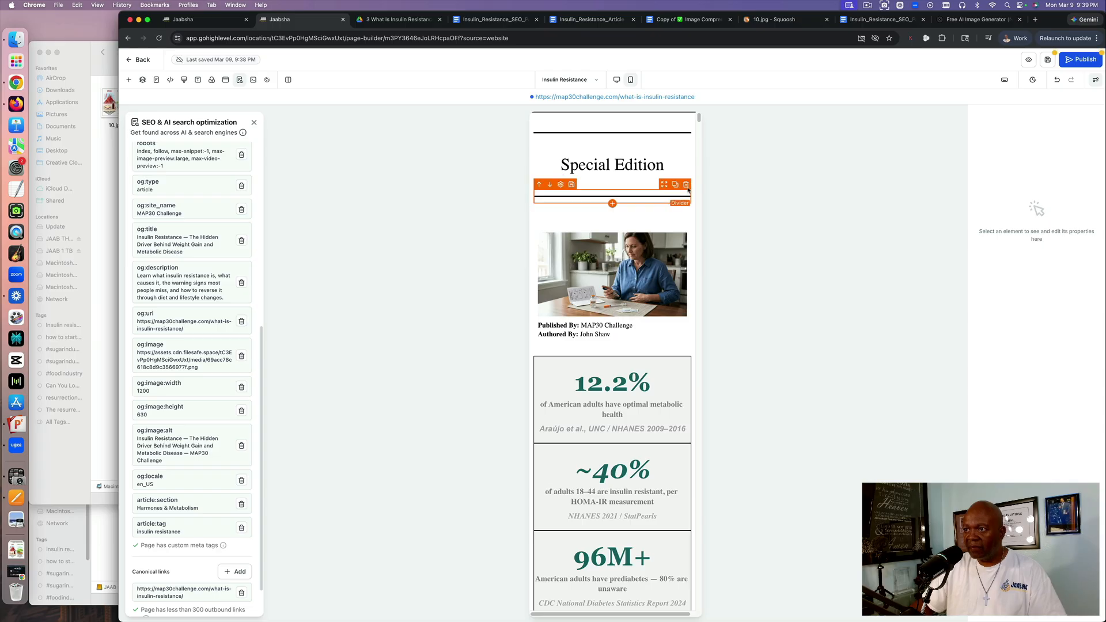
pyautogui.click(684, 185)
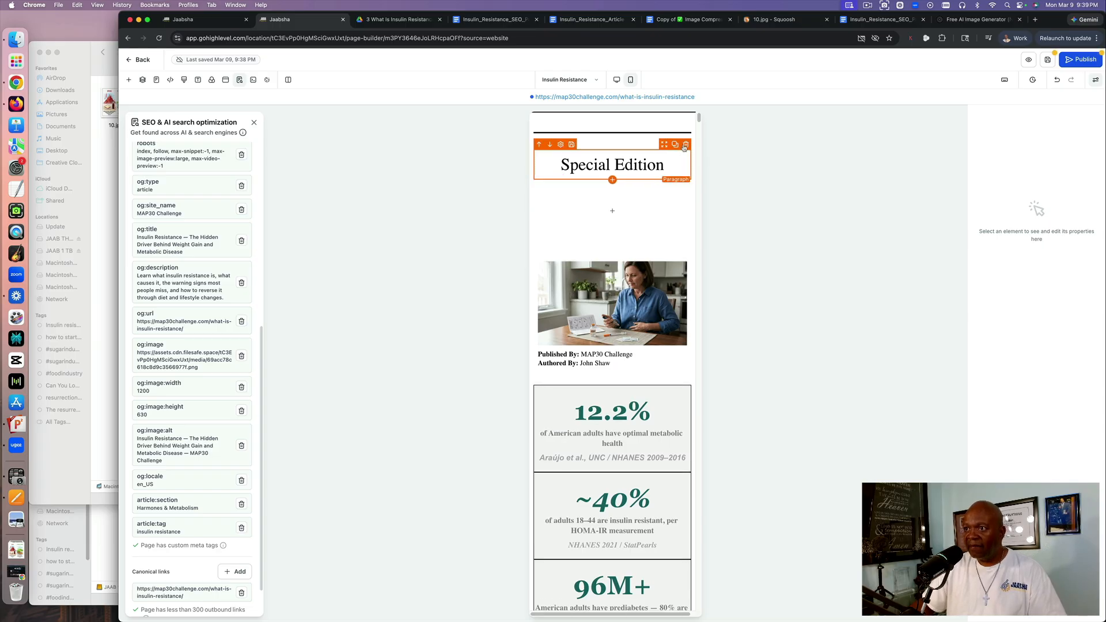
# Delete the Special Edition text, the remaining divider, the empty columns and the emptied header section above the hero image in mobile view.
pyautogui.click(685, 144)
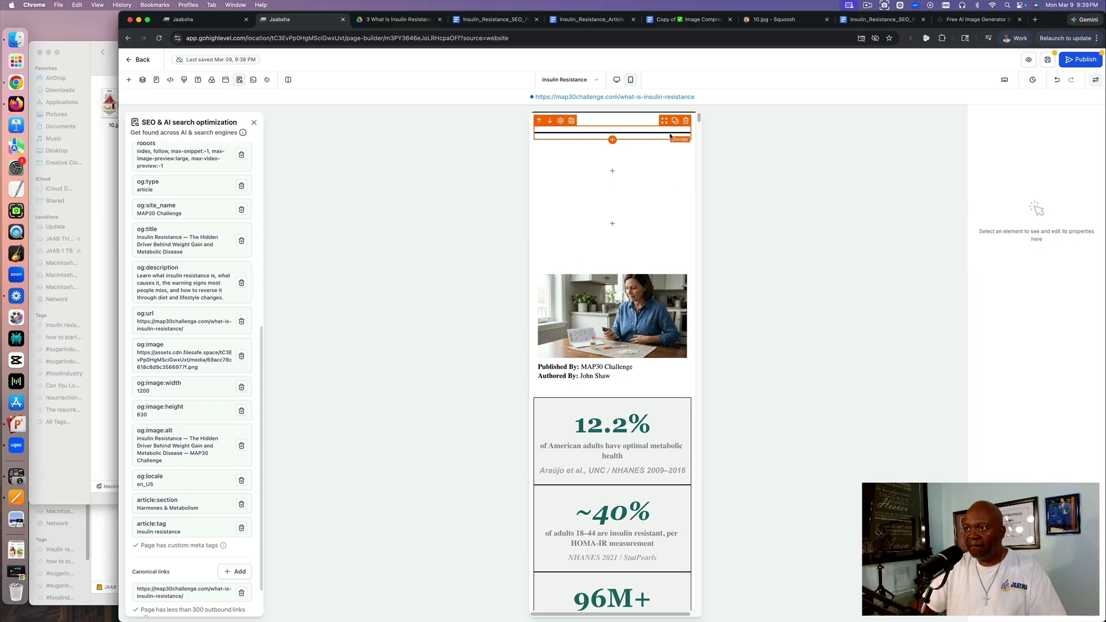
pyautogui.click(686, 121)
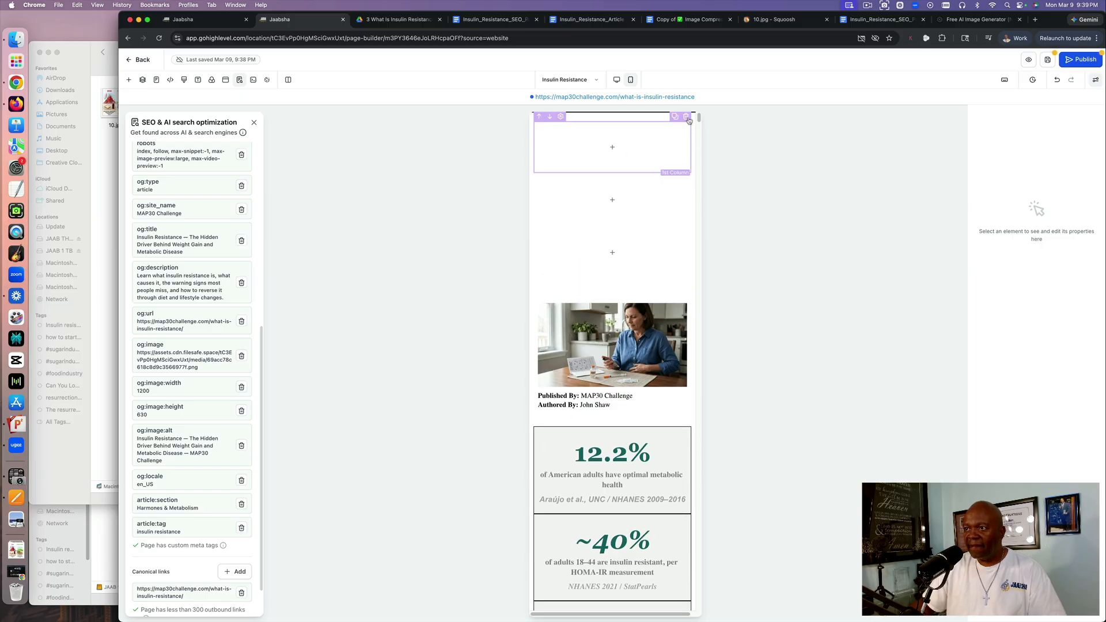
pyautogui.click(687, 118)
pyautogui.click(686, 118)
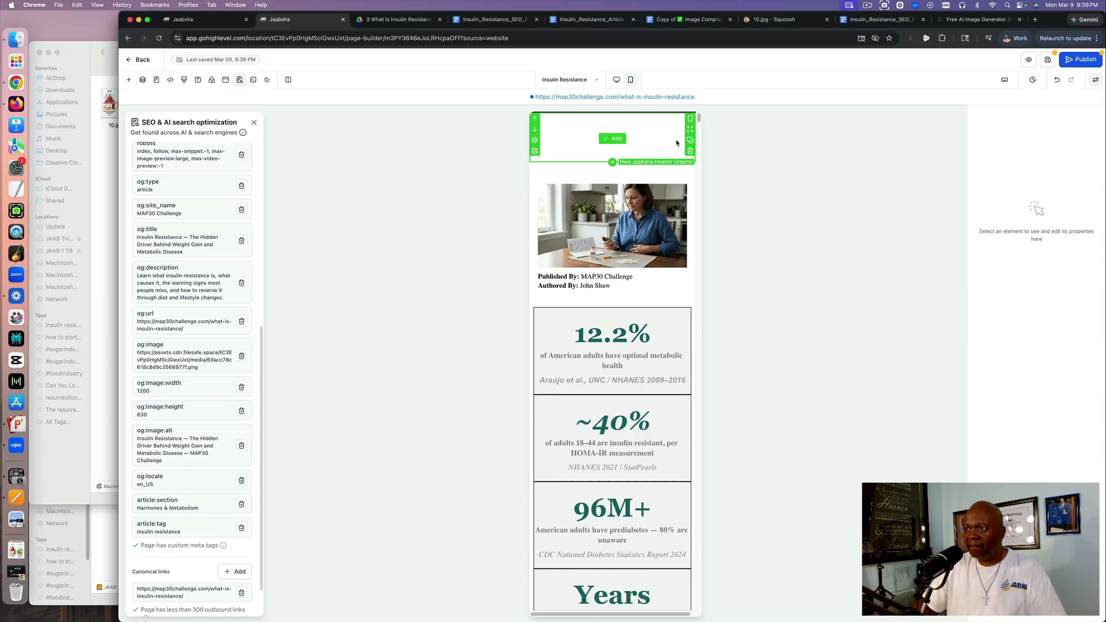
pyautogui.click(691, 151)
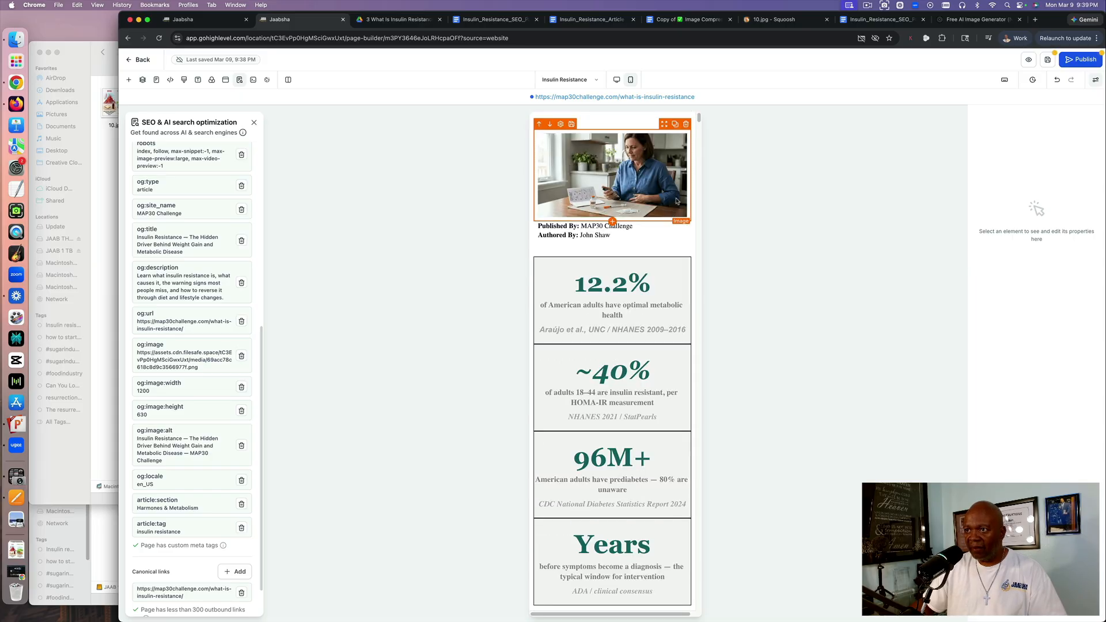
# Make the desktop In The News Header section visible in the mobile layout and return to mobile view.
pyautogui.click(616, 79)
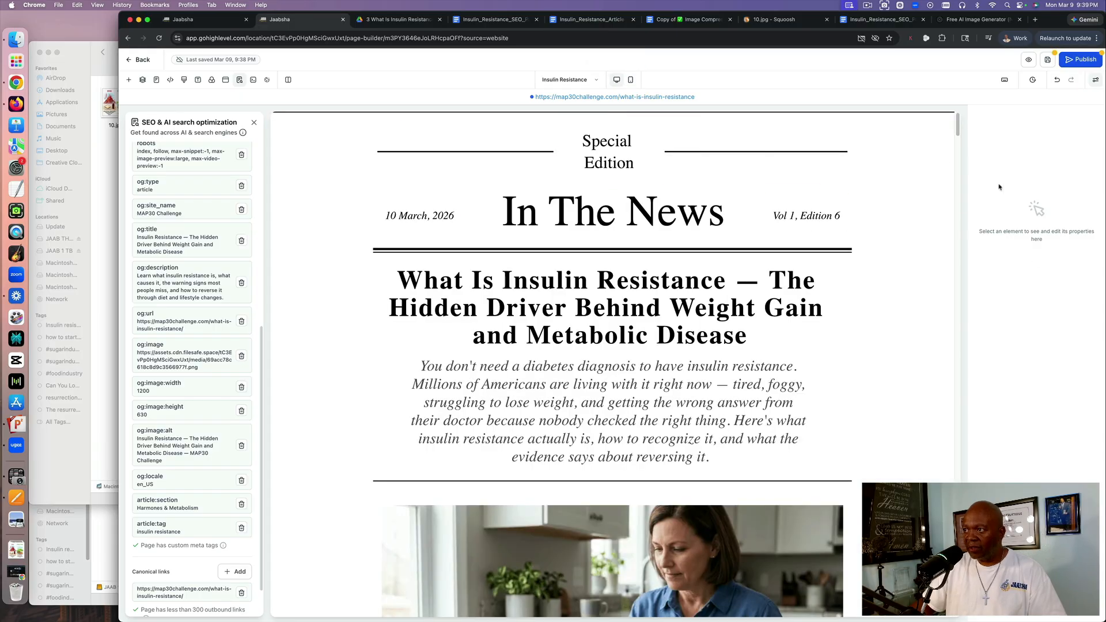
pyautogui.click(945, 167)
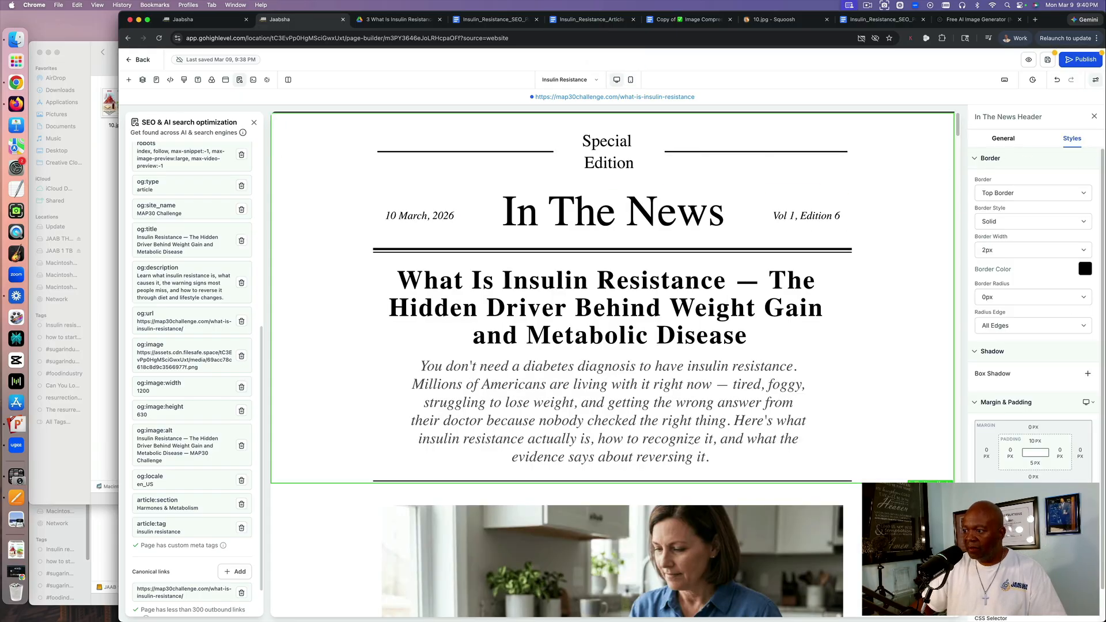
pyautogui.click(630, 79)
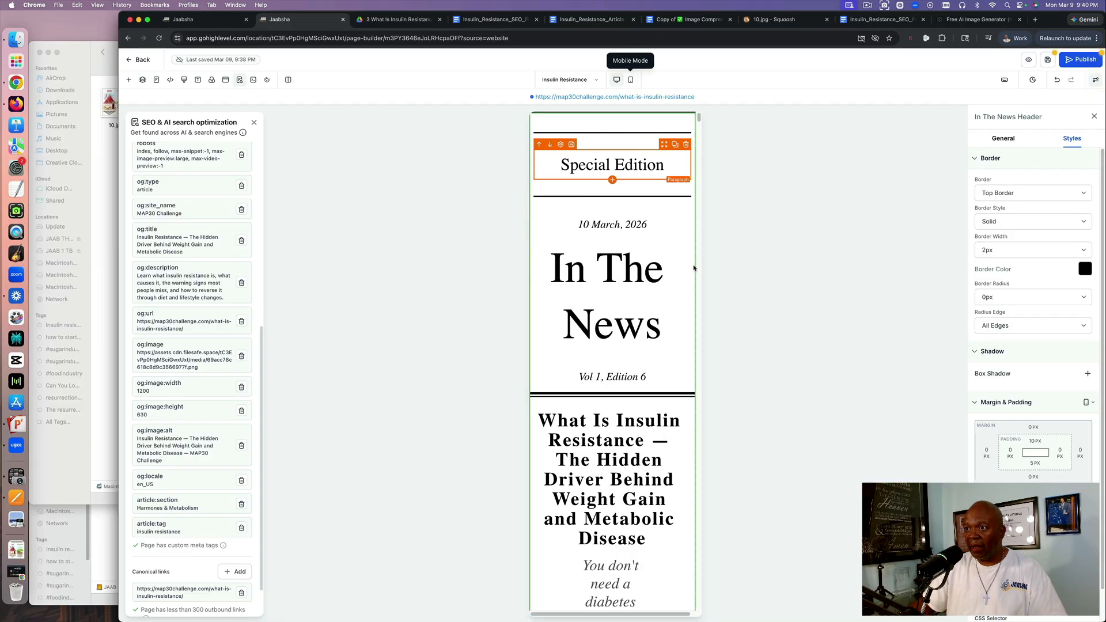
# Set the mobile font size of the In The News sub headline to 58 px.
pyautogui.click(661, 299)
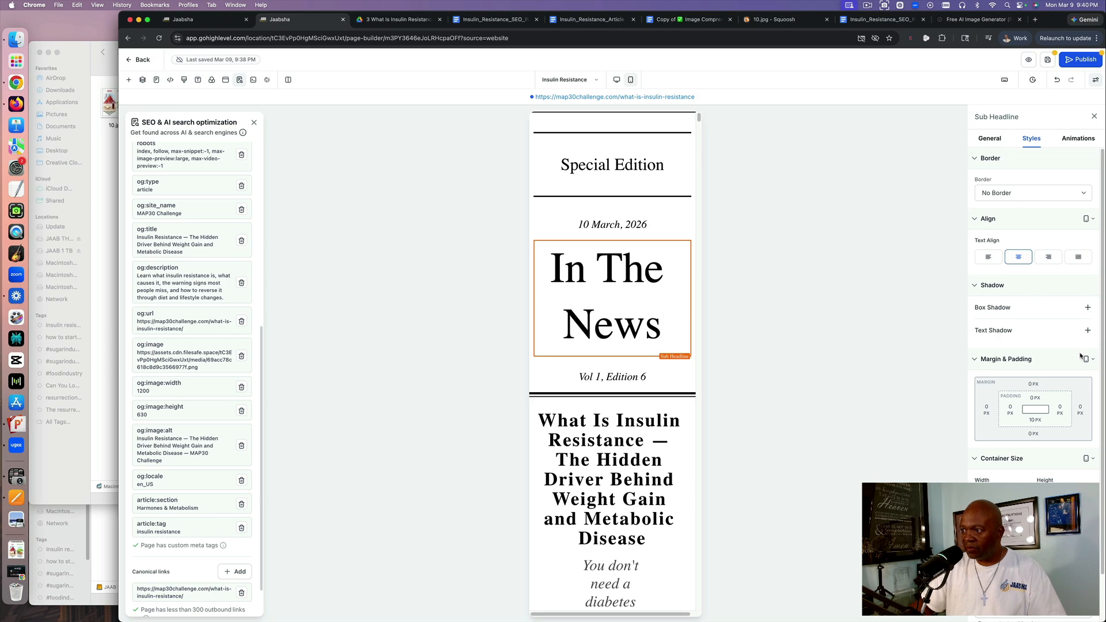
pyautogui.click(1000, 140)
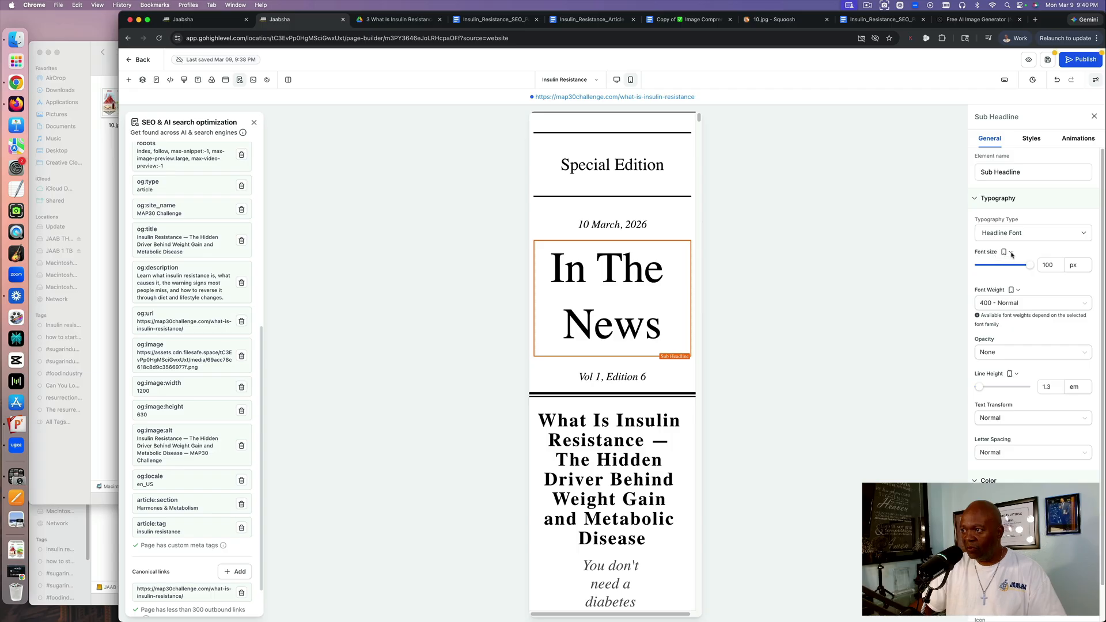
pyautogui.click(1007, 253)
pyautogui.click(1006, 223)
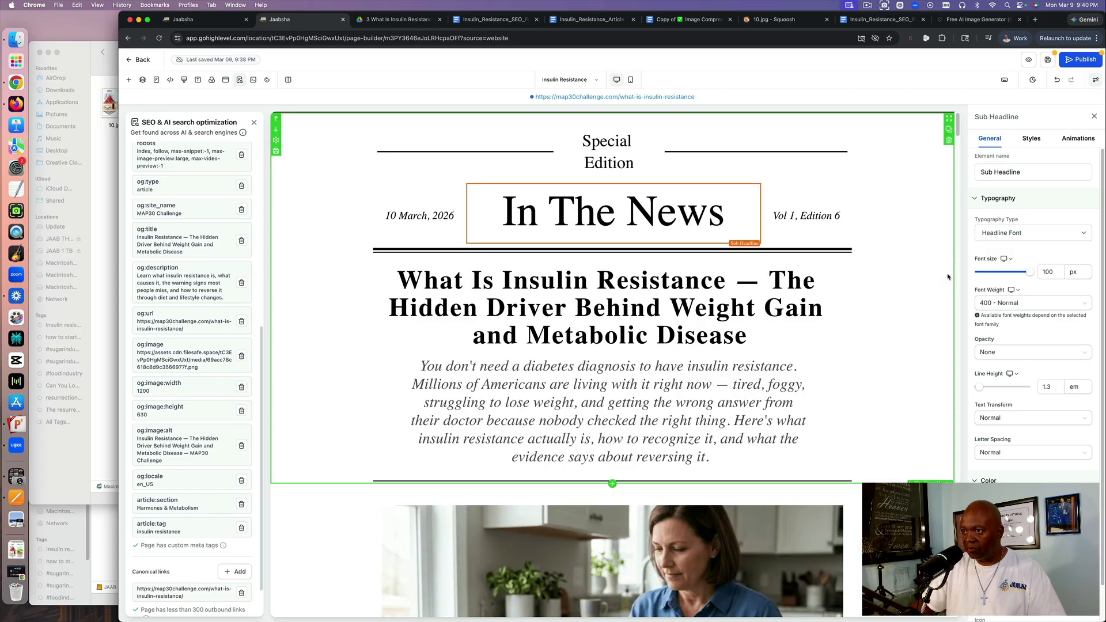
pyautogui.click(1011, 260)
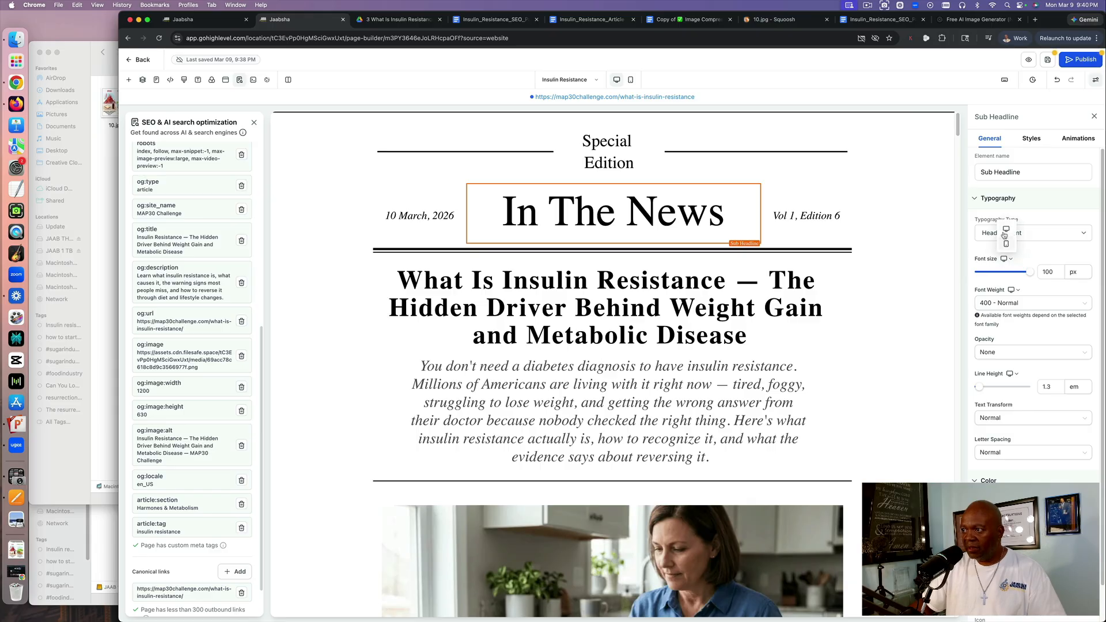
pyautogui.click(1007, 248)
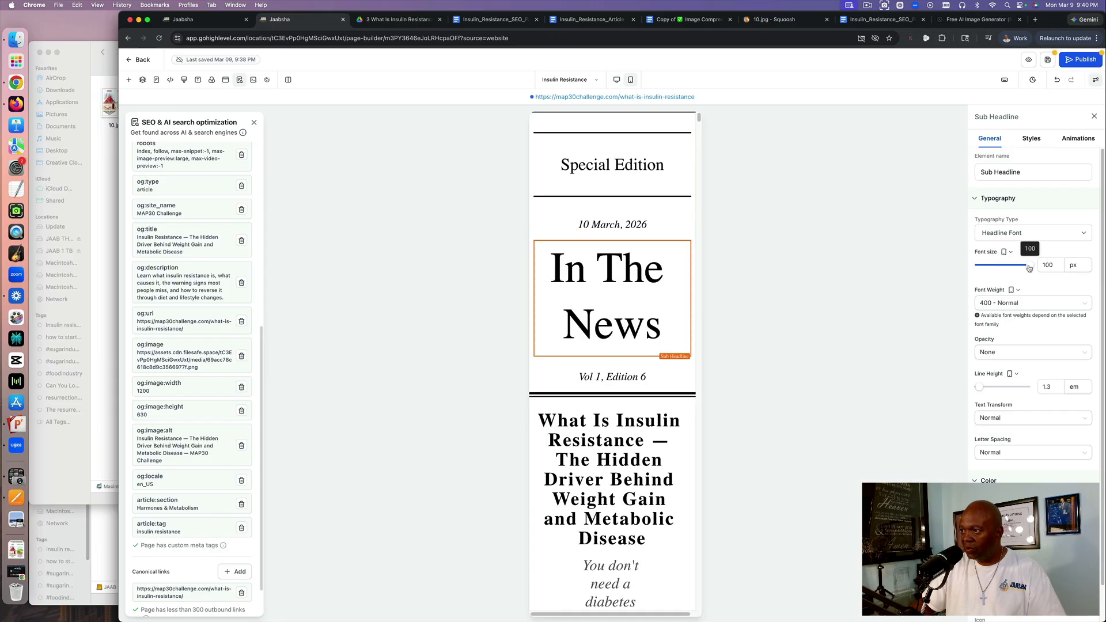
pyautogui.moveTo(1029, 265); pyautogui.dragTo(1006, 266)
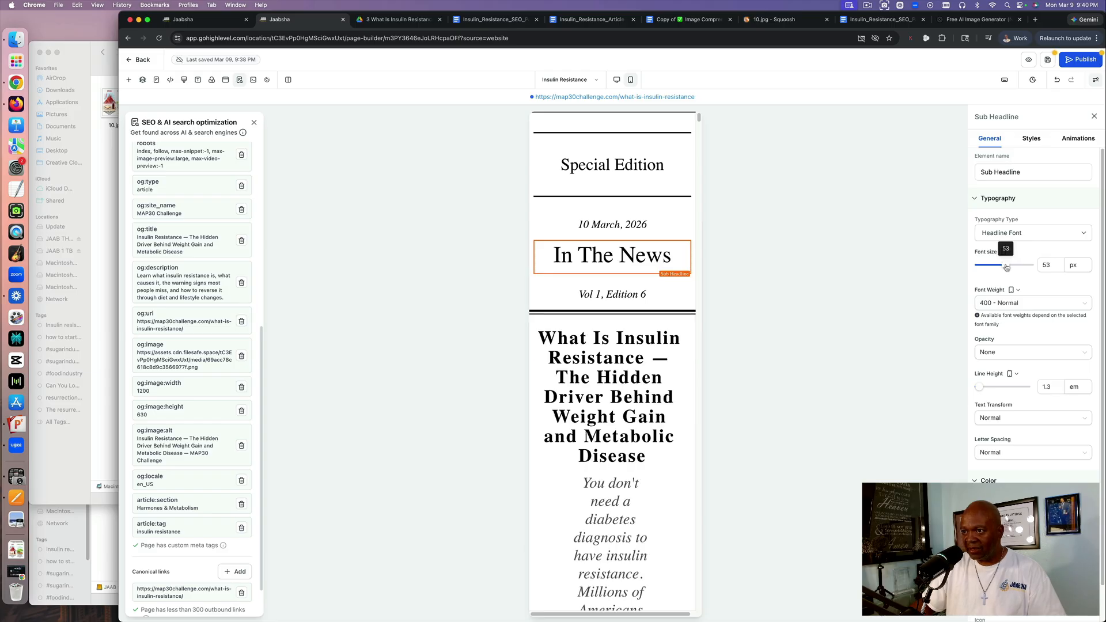
pyautogui.moveTo(1007, 266); pyautogui.dragTo(1009, 267)
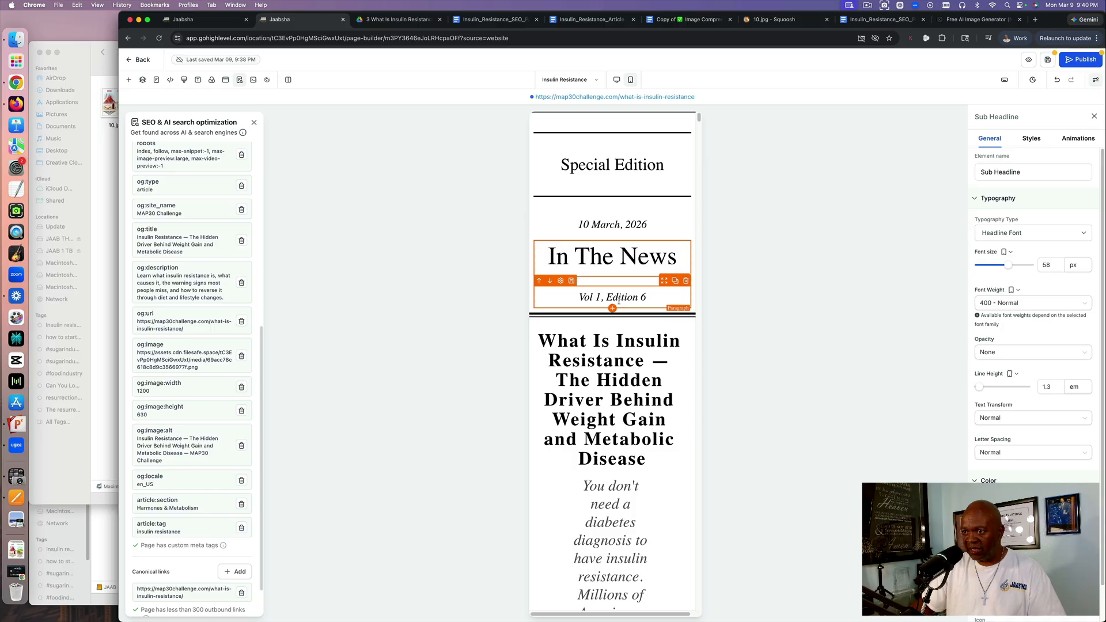
# Reduce the article headline's mobile font size and set the intro paragraph below it to 25 px.
pyautogui.click(651, 378)
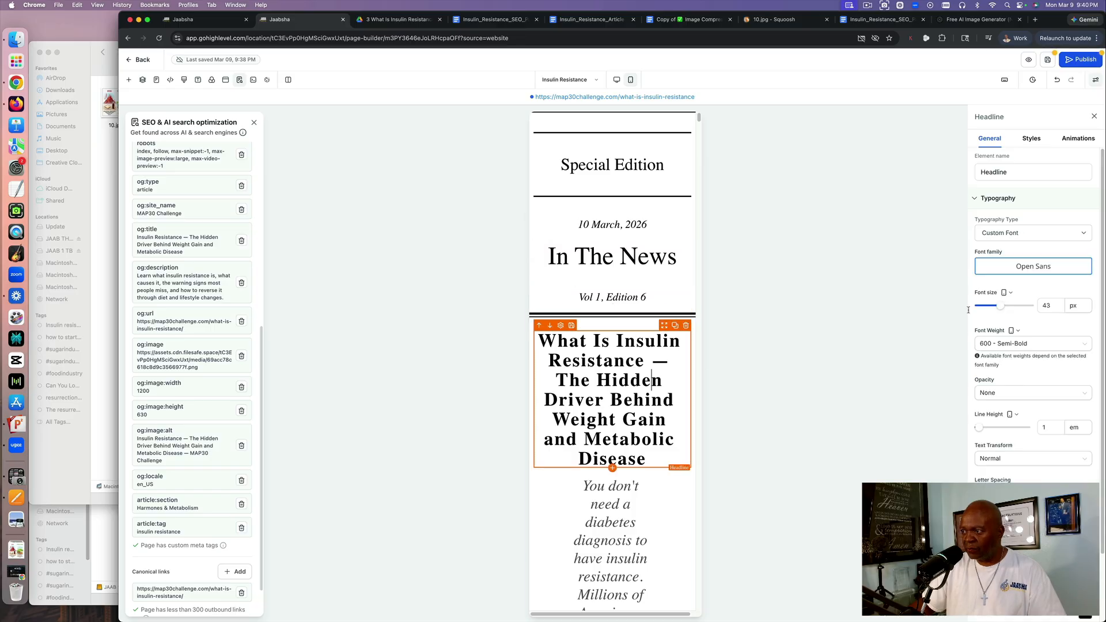
pyautogui.moveTo(1001, 306); pyautogui.dragTo(997, 306)
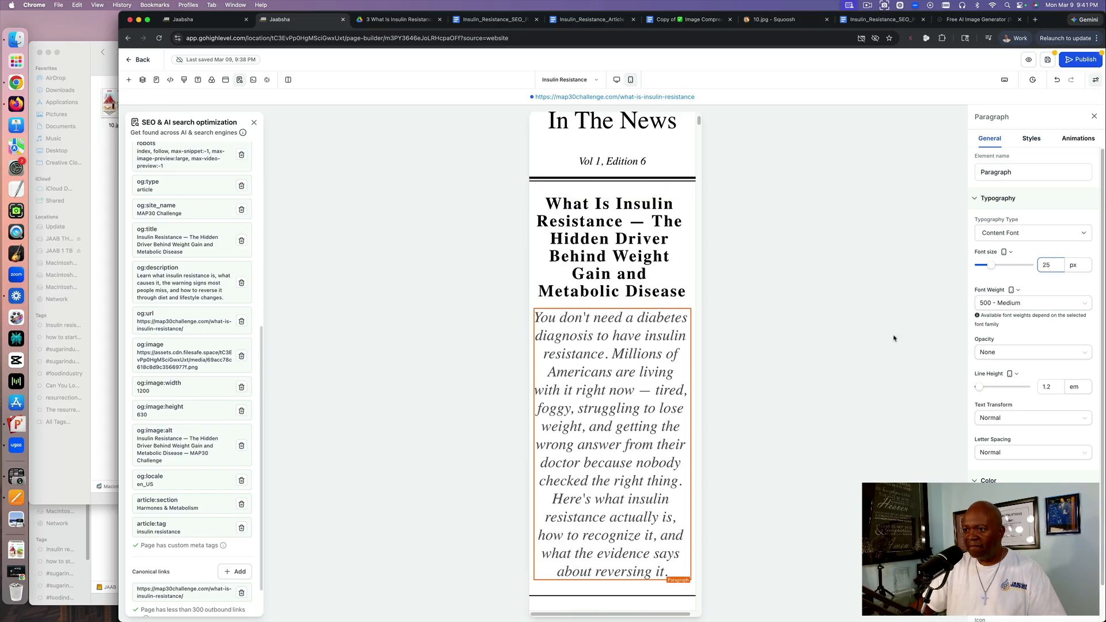
# Examine the rest of the article in mobile view, checking the section headings, symptom list and Dietary Factor table.
pyautogui.scroll(-10, 893, 338)
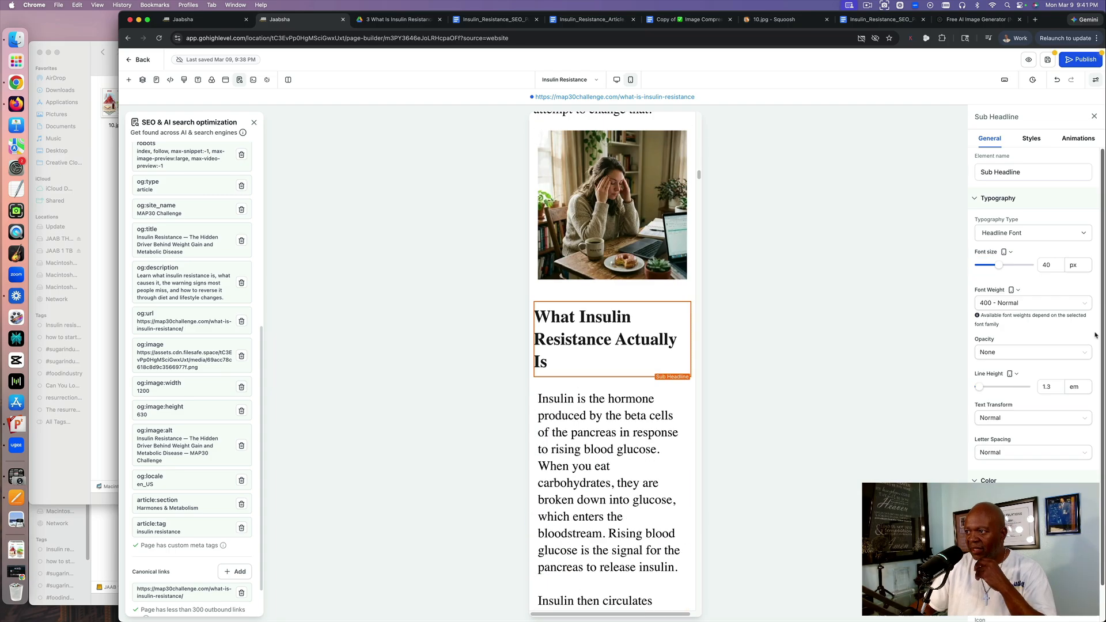
pyautogui.scroll(-5, 612, 345)
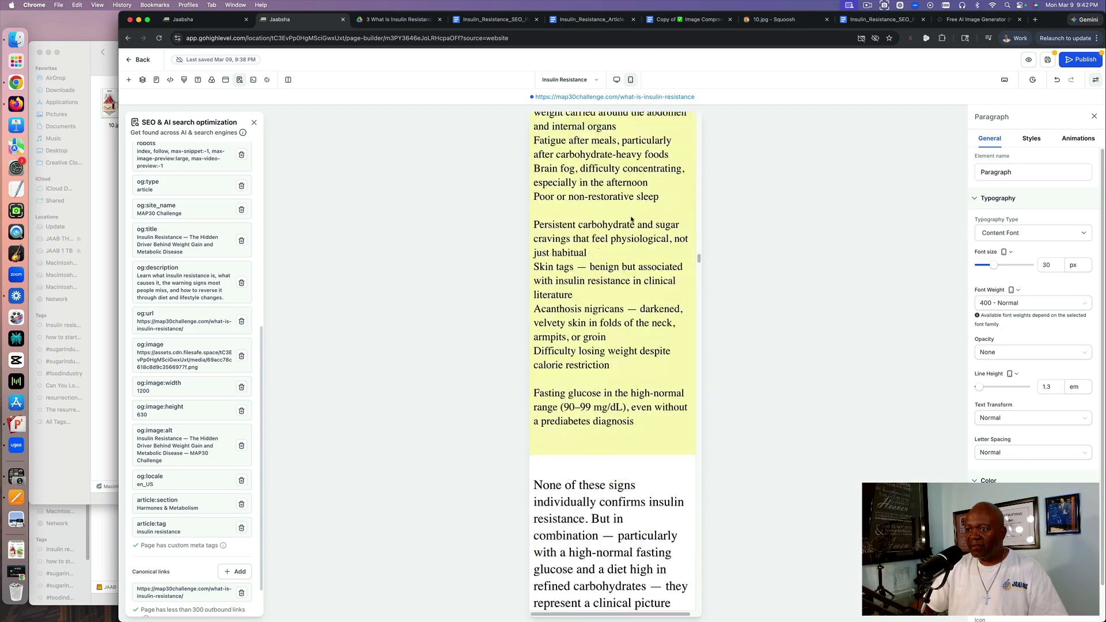
pyautogui.click(616, 321)
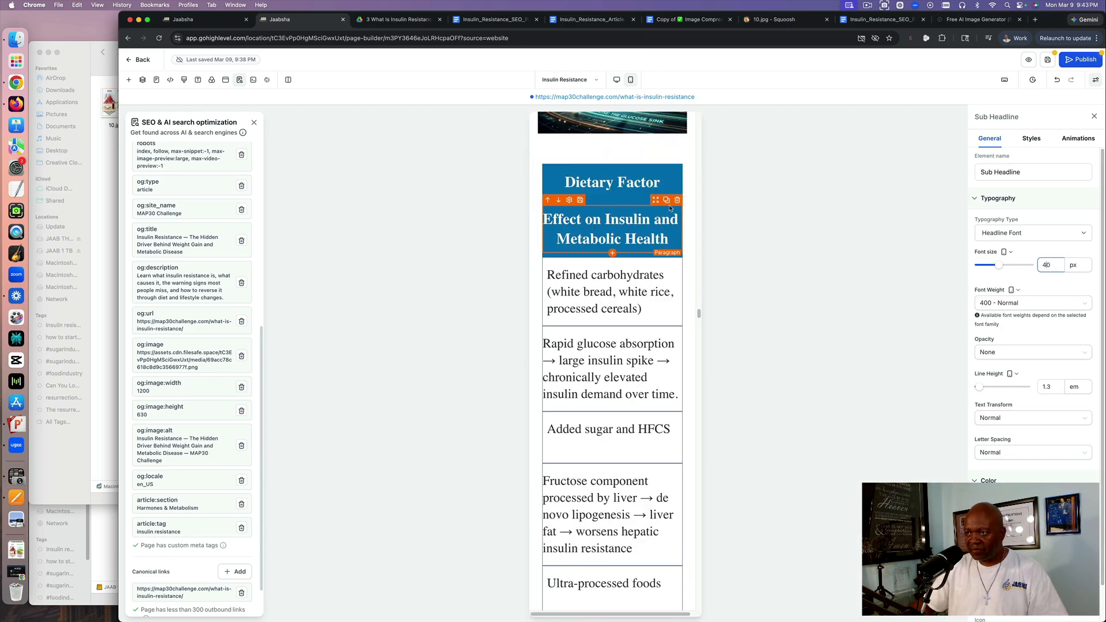
pyautogui.click(628, 287)
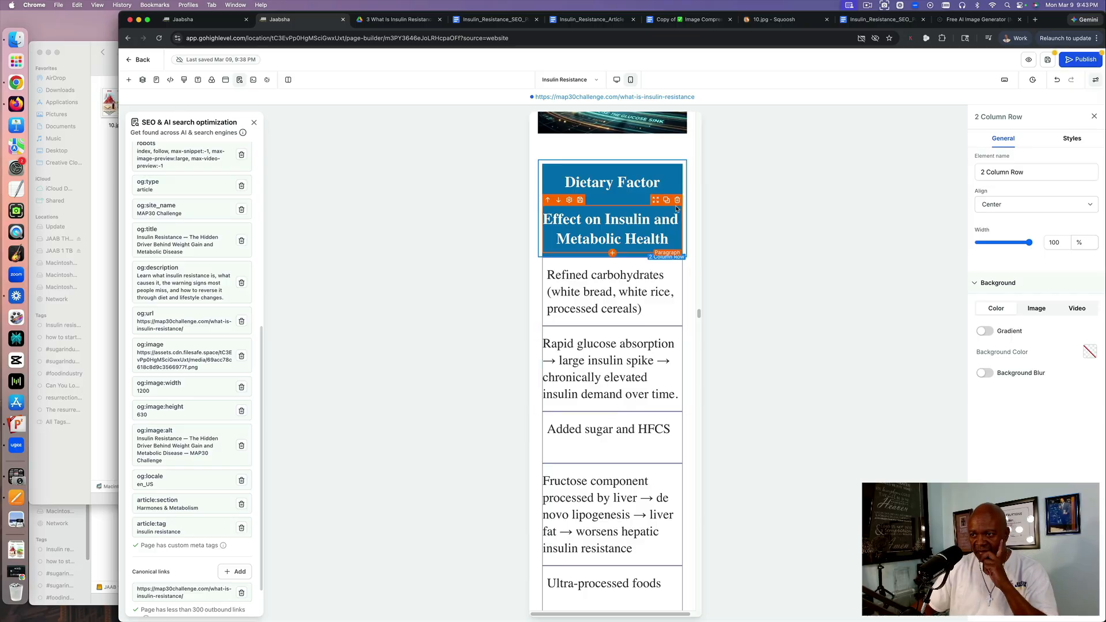
pyautogui.scroll(-1, 628, 288)
pyautogui.scroll(4, 628, 288)
pyautogui.scroll(-4, 628, 287)
pyautogui.scroll(1, 628, 287)
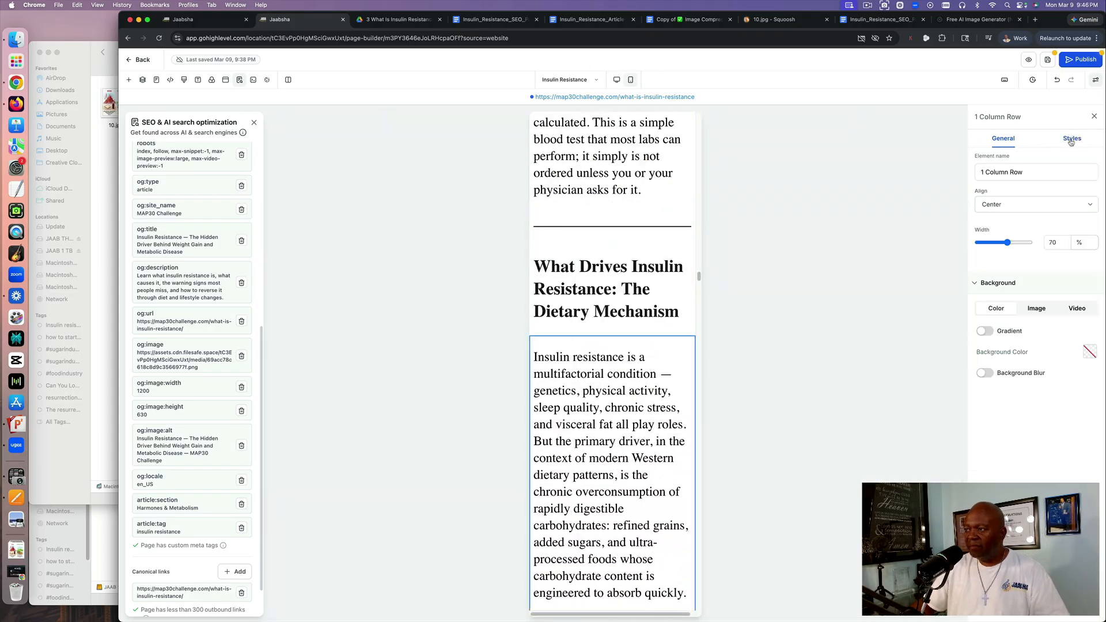
# Set the mobile left padding of the text row below the What Drives Insulin Resistance heading to 20 px and publish the page.
pyautogui.click(1070, 140)
pyautogui.click(1012, 320)
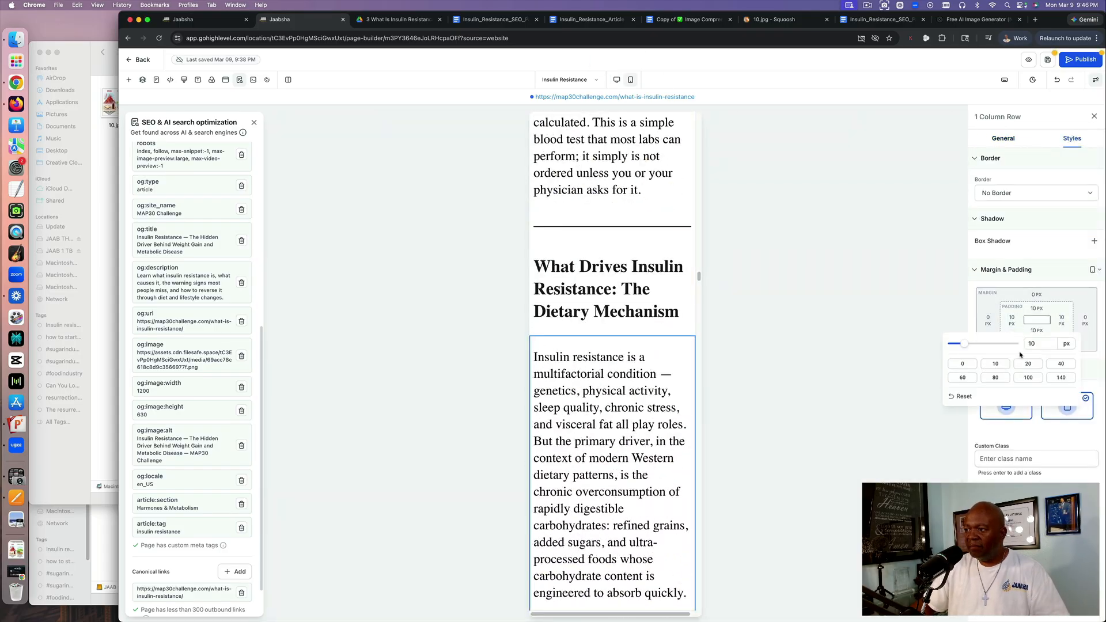
pyautogui.click(1027, 365)
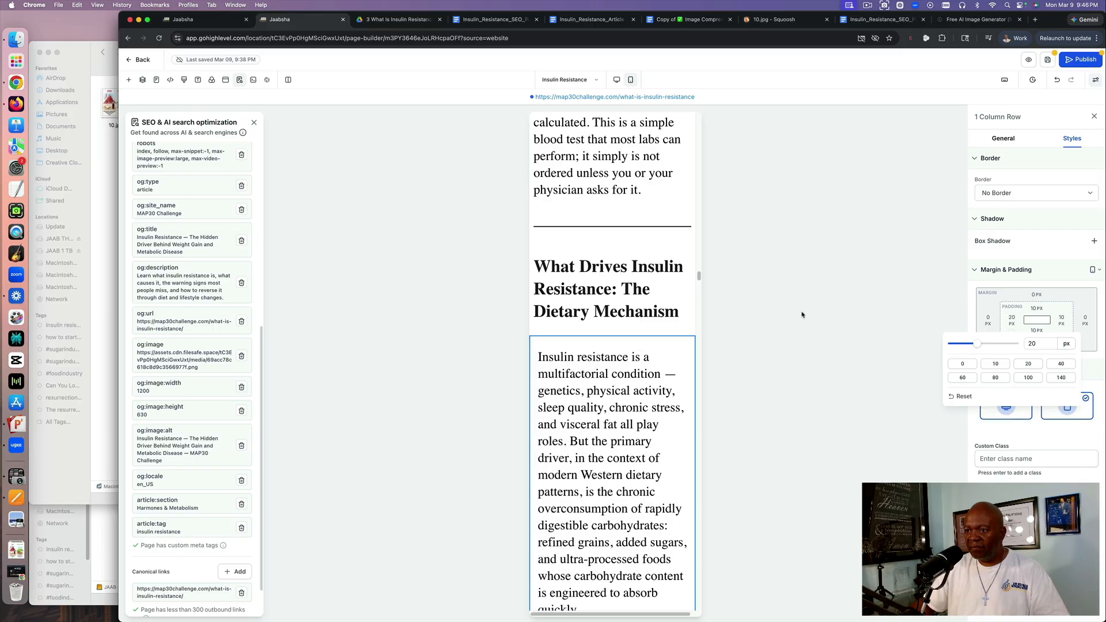
pyautogui.scroll(2, 668, 235)
pyautogui.scroll(10, 668, 235)
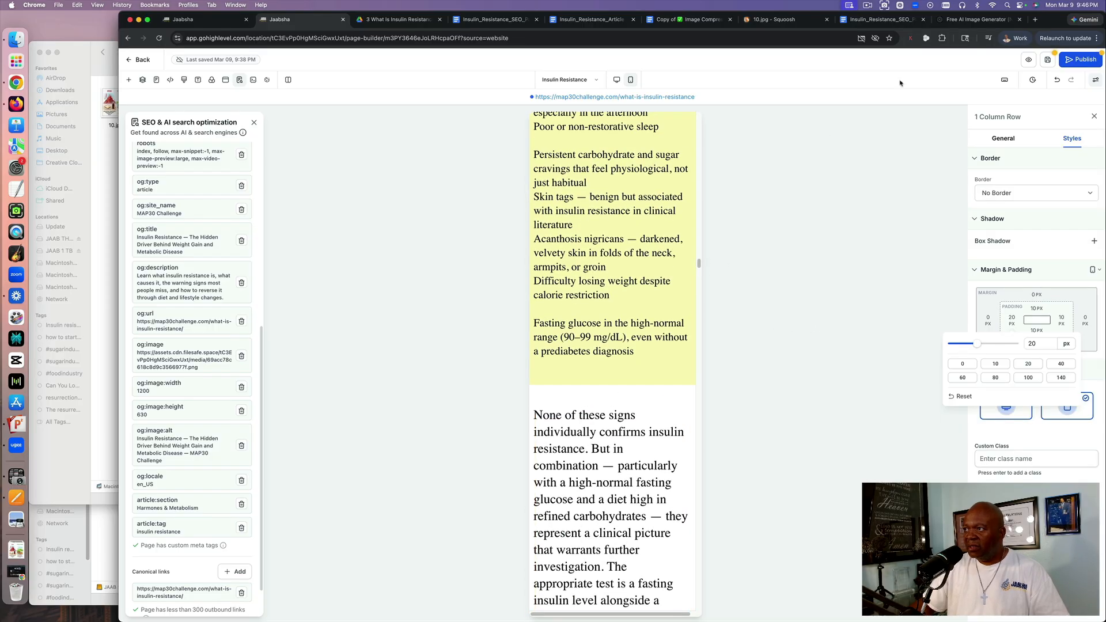
pyautogui.click(1048, 60)
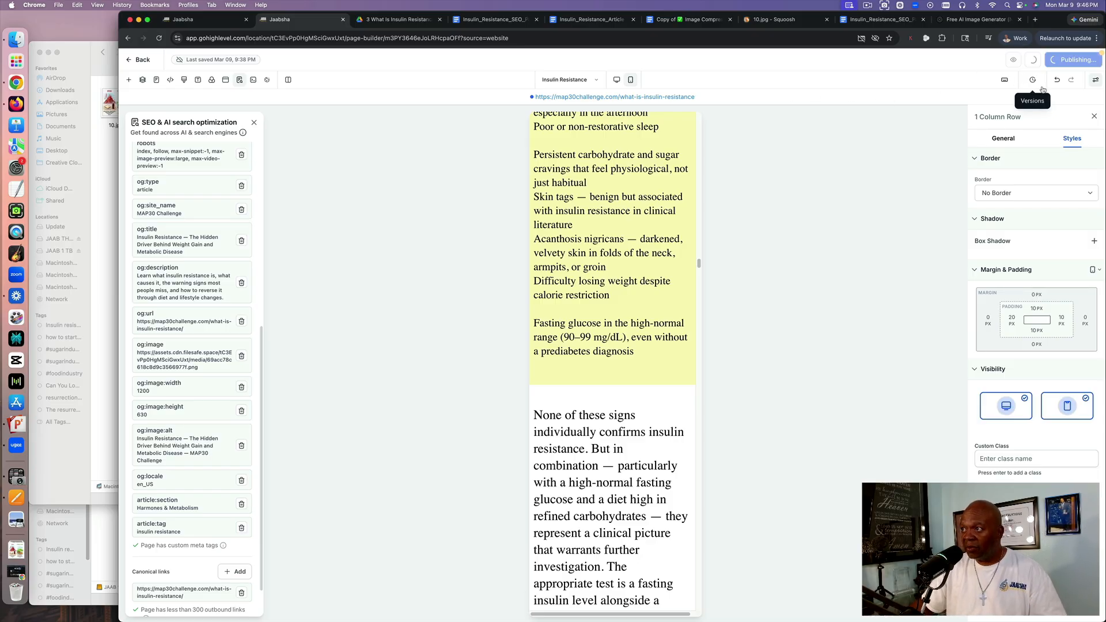
# Open the Page Speed Scores document from the Google Drive folder, and close the Squoosh page and the duplicate SEO package document.
pyautogui.click(416, 22)
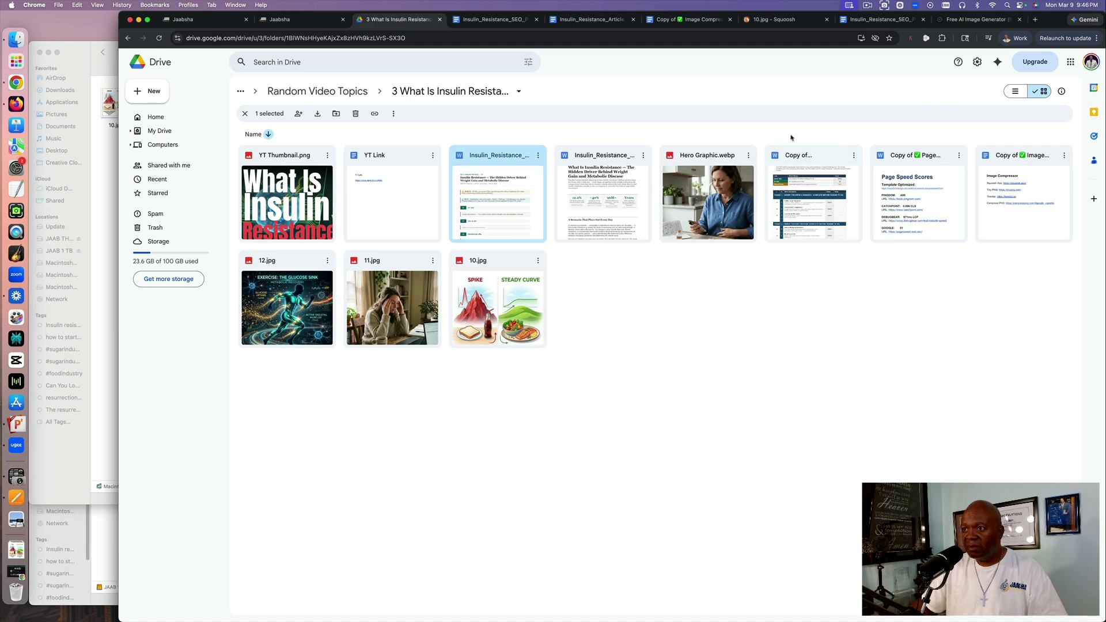
pyautogui.doubleClick(904, 165)
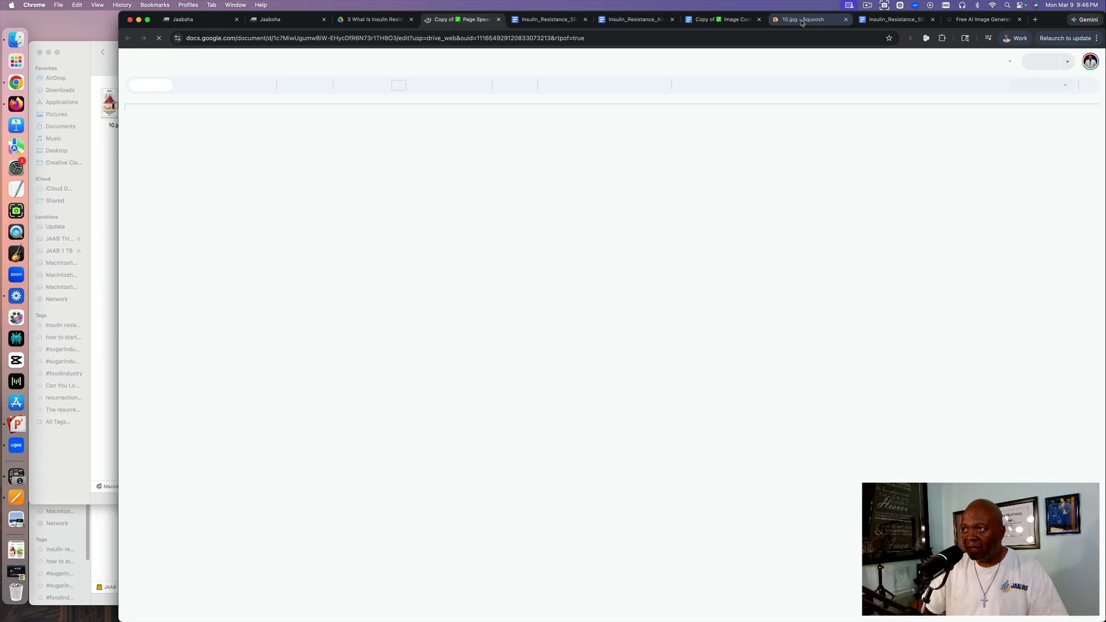
pyautogui.click(846, 25)
pyautogui.click(846, 20)
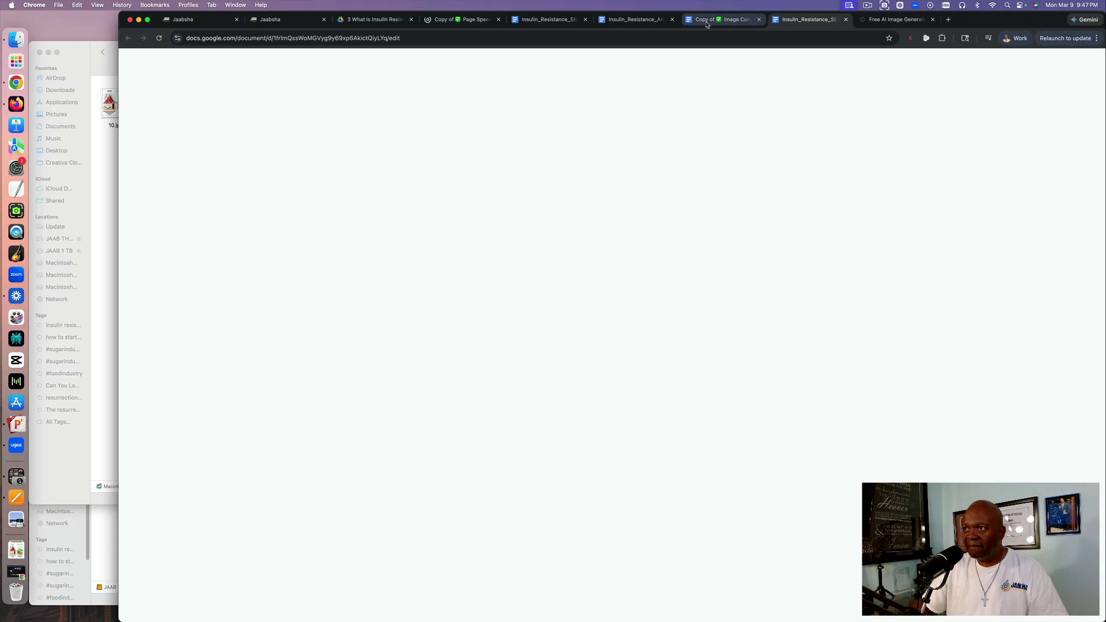
pyautogui.press('super+w')
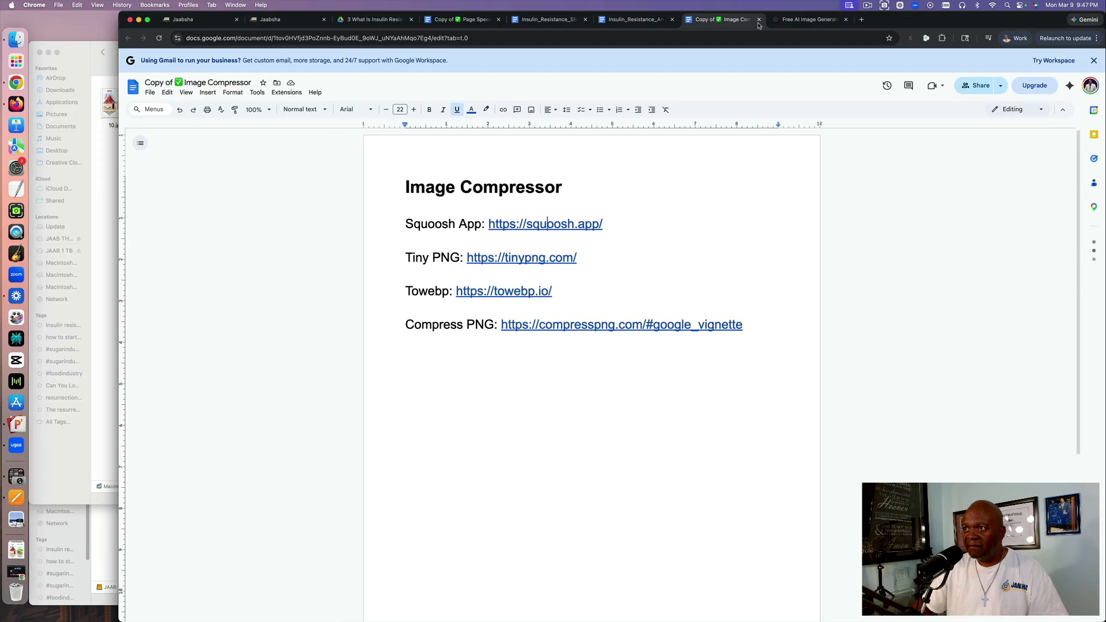
# Close the Image Compressor, Insulin_Resistance_Article and Insulin_Resistance_SEO_Package_v3 documents and return to the Page Speed Scores document.
pyautogui.click(631, 20)
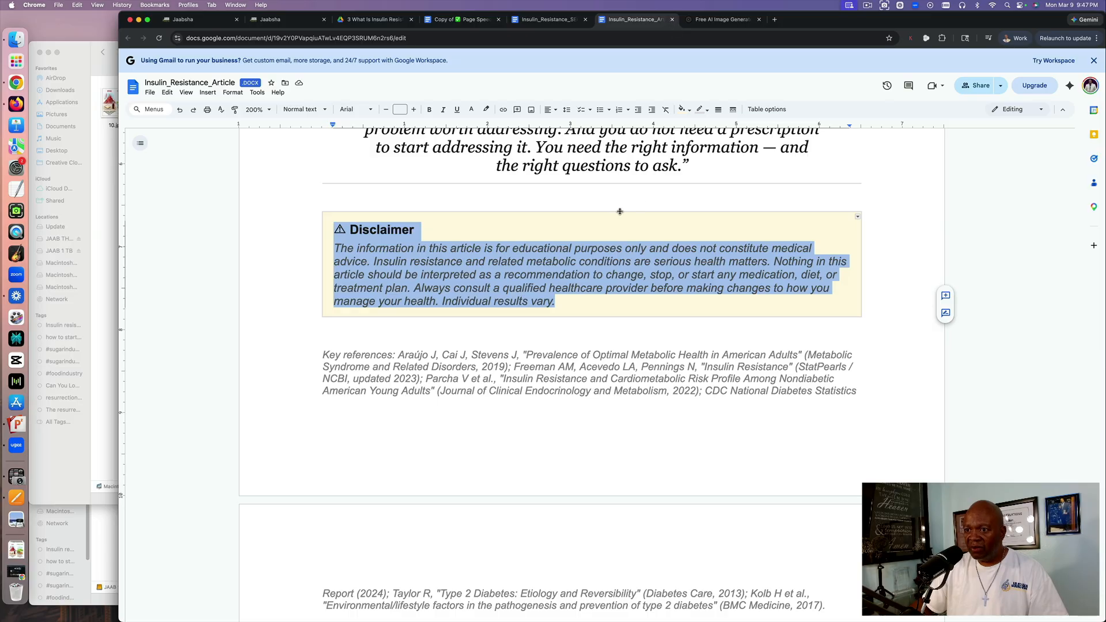
pyautogui.scroll(-5, 617, 204)
pyautogui.scroll(10, 617, 204)
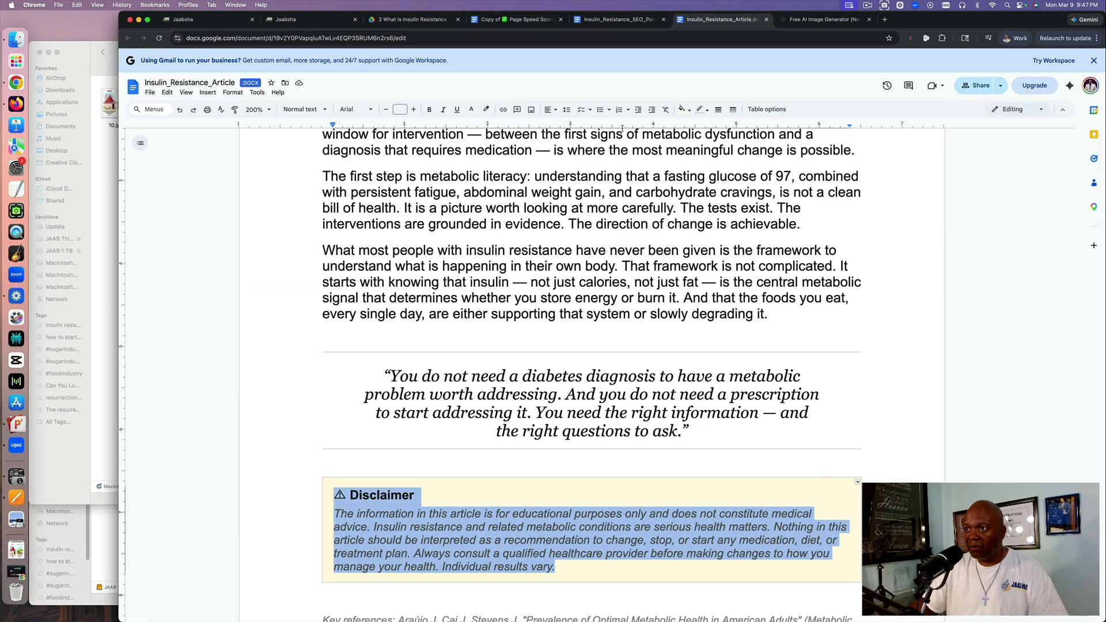
pyautogui.click(765, 20)
pyautogui.click(607, 20)
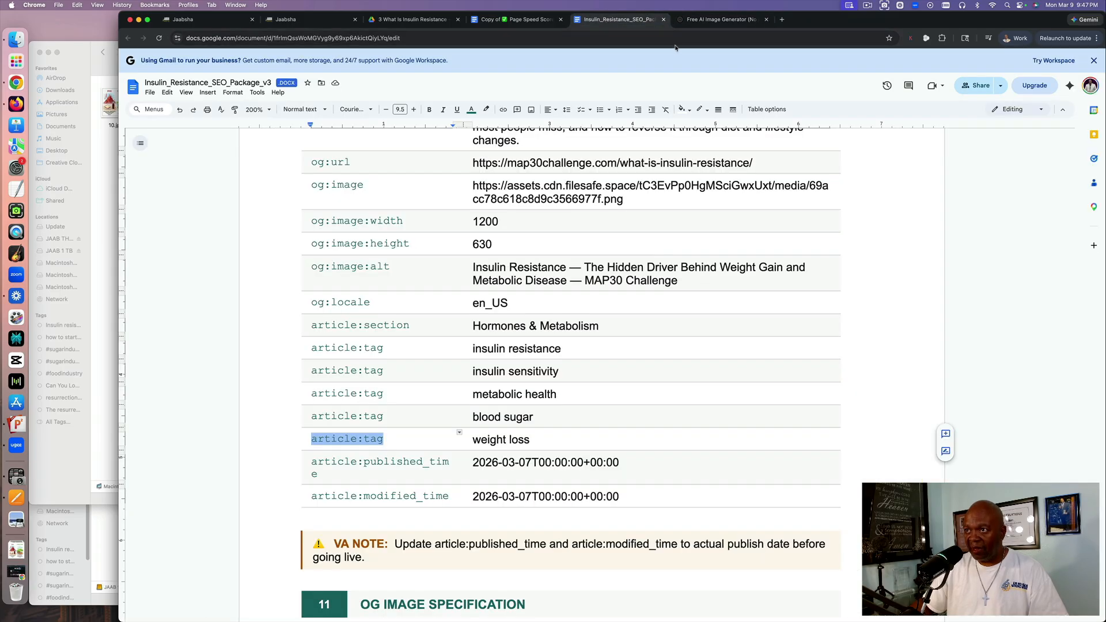
pyautogui.click(663, 19)
pyautogui.click(518, 21)
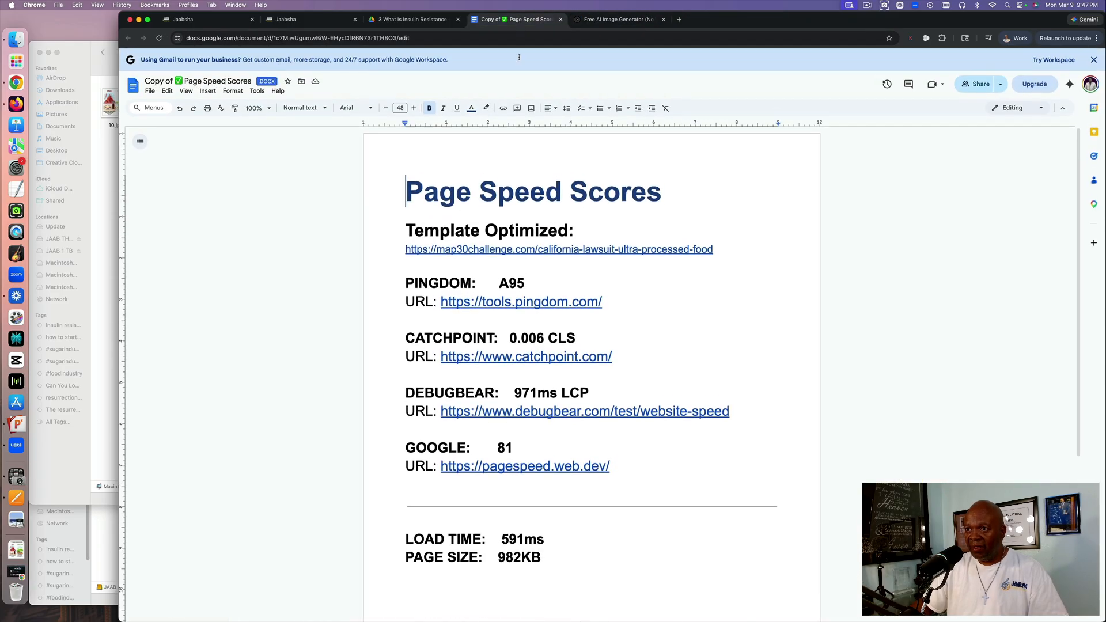
# Preview the optimized template's page link and examine the Pingdom entry in the Page Speed Scores document.
pyautogui.click(531, 252)
pyautogui.moveTo(460, 270)
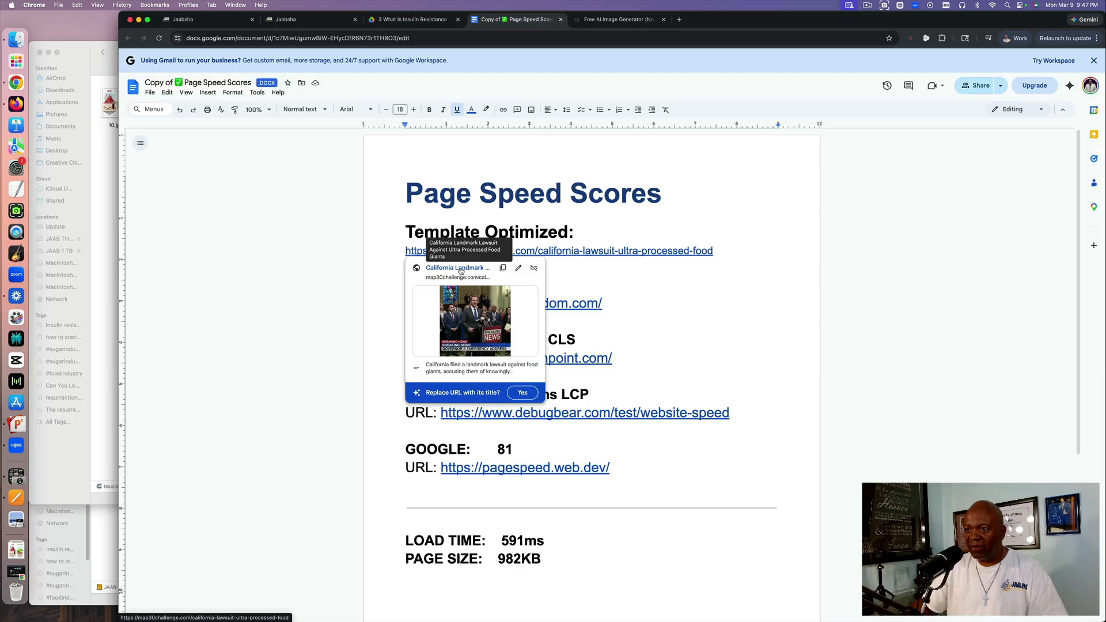
pyautogui.click(543, 295)
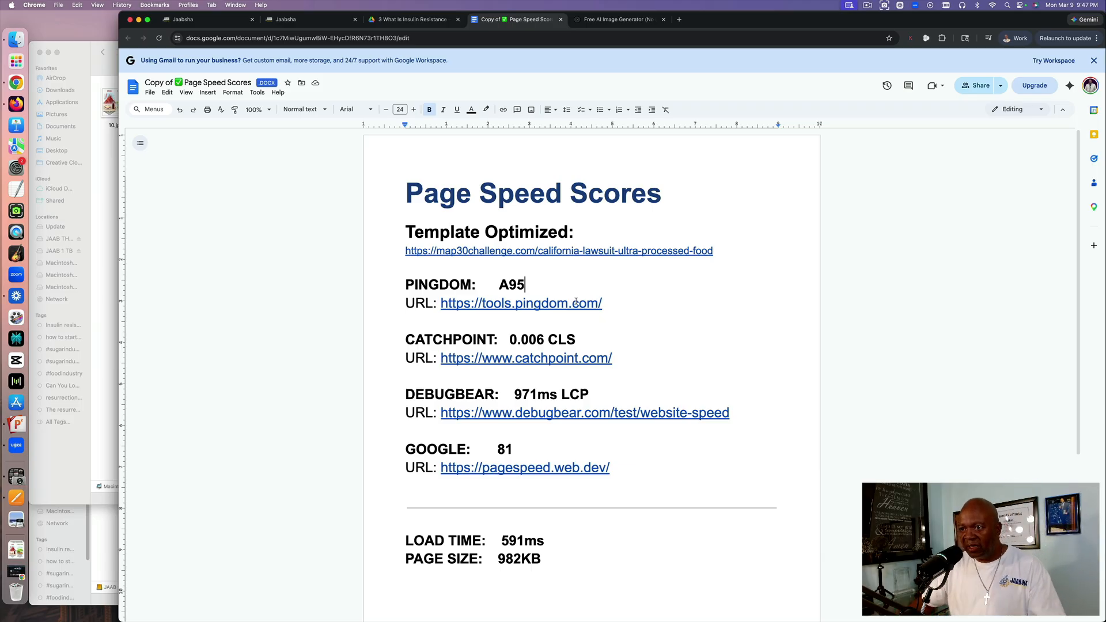
# Open the Pingdom and Catchpoint links from the Page Speed Scores document, returning to the document after each.
pyautogui.click(485, 303)
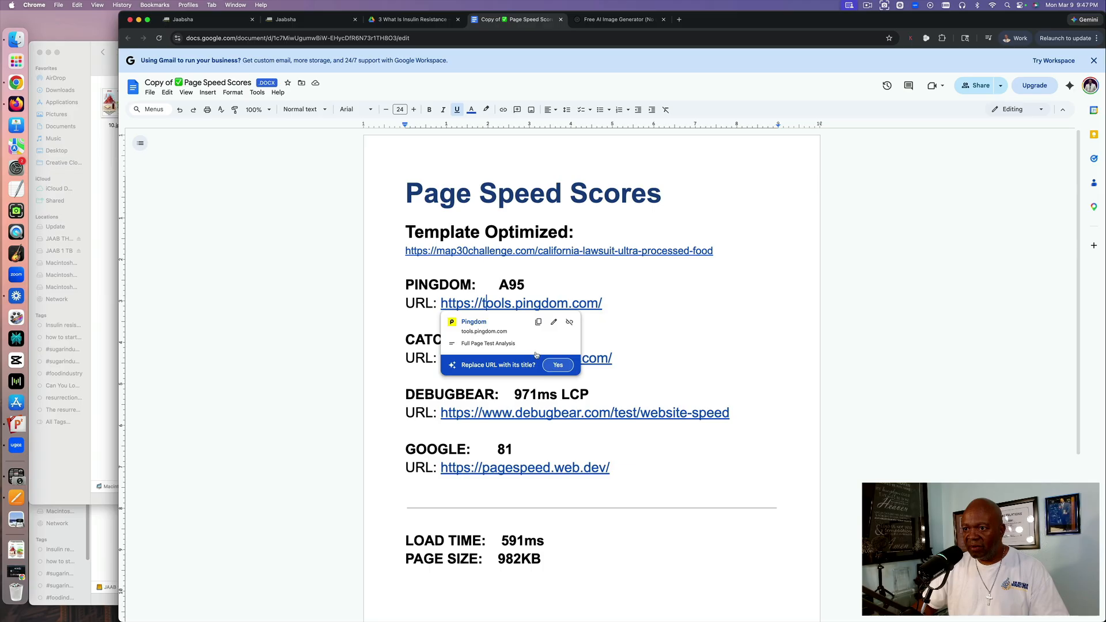
pyautogui.click(474, 321)
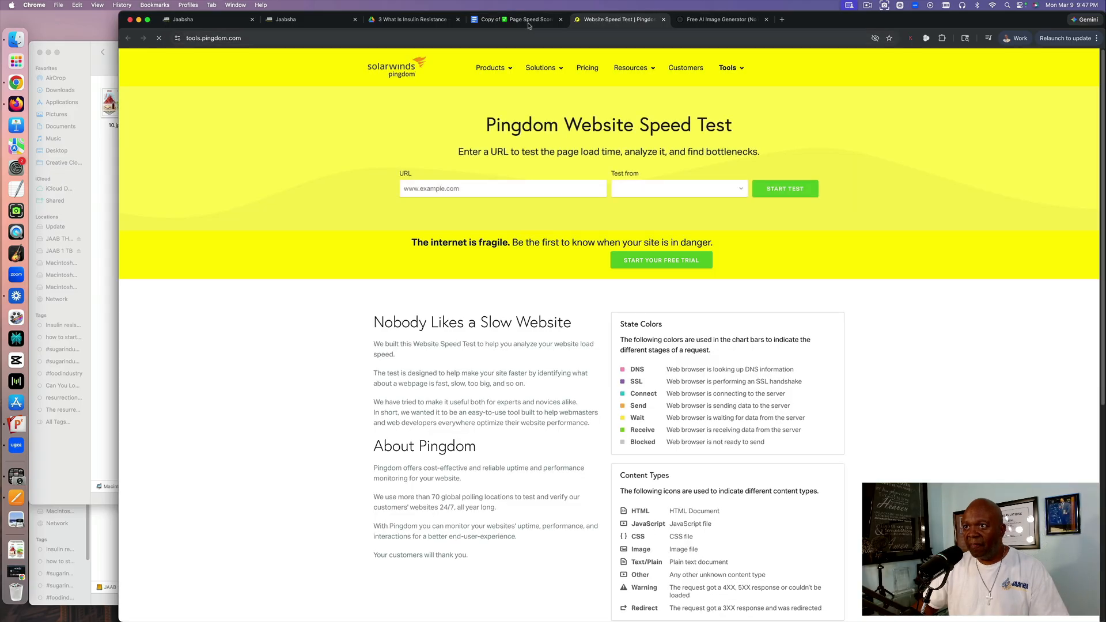
pyautogui.click(524, 21)
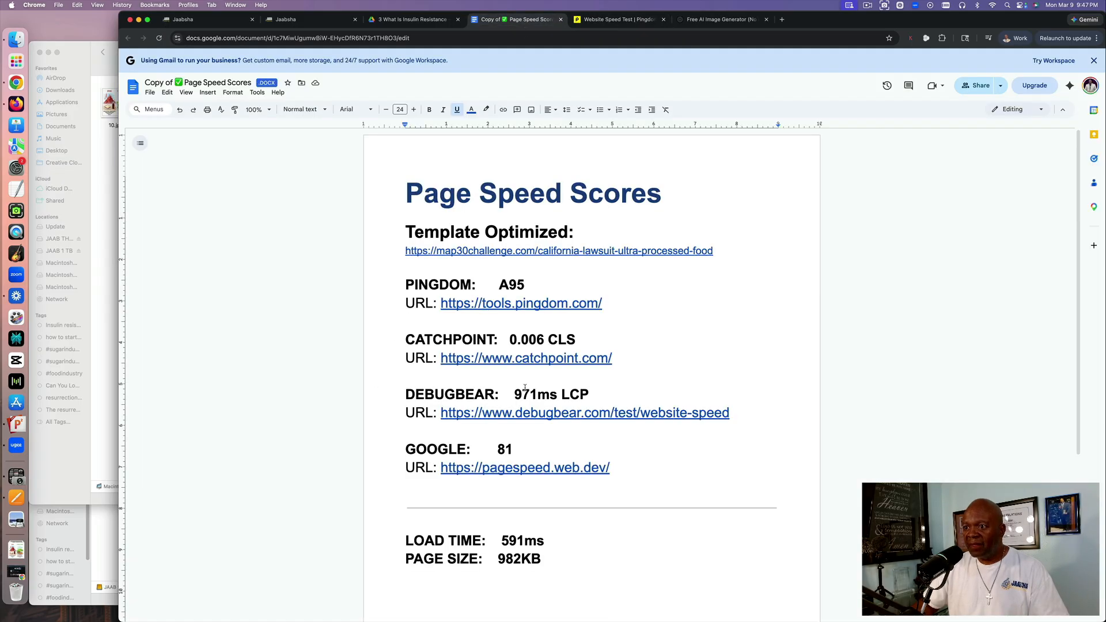
pyautogui.click(534, 359)
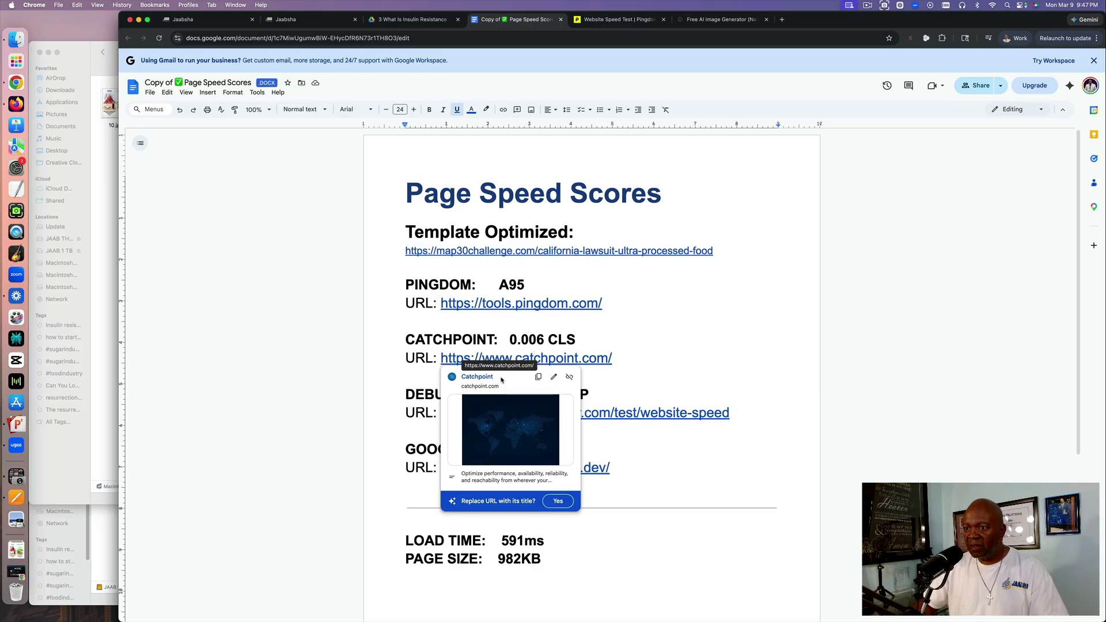
pyautogui.click(483, 377)
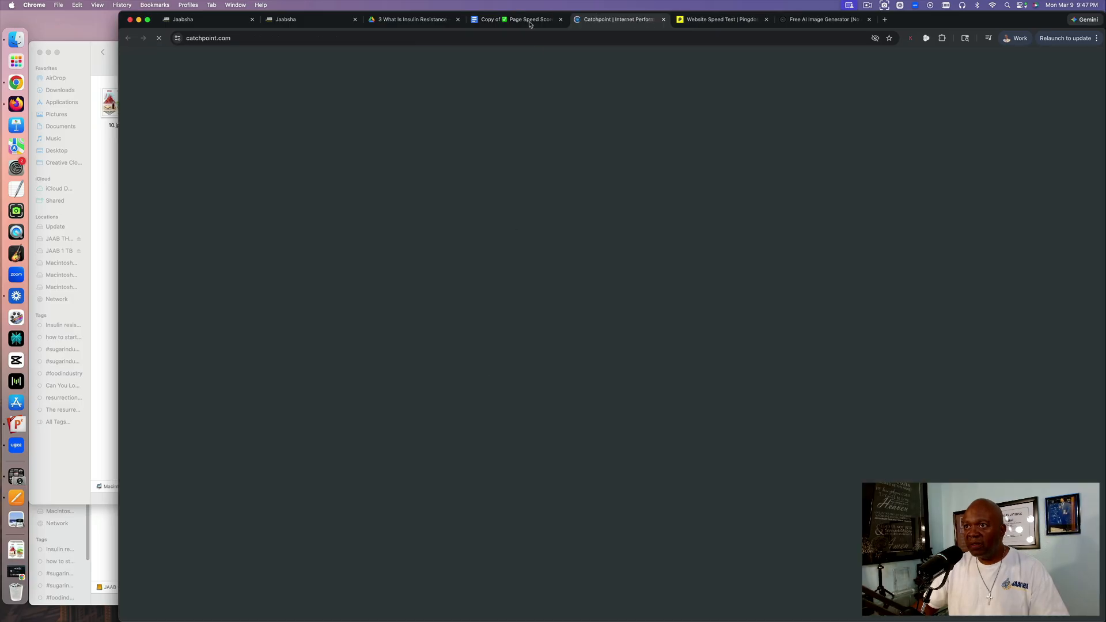
pyautogui.click(526, 21)
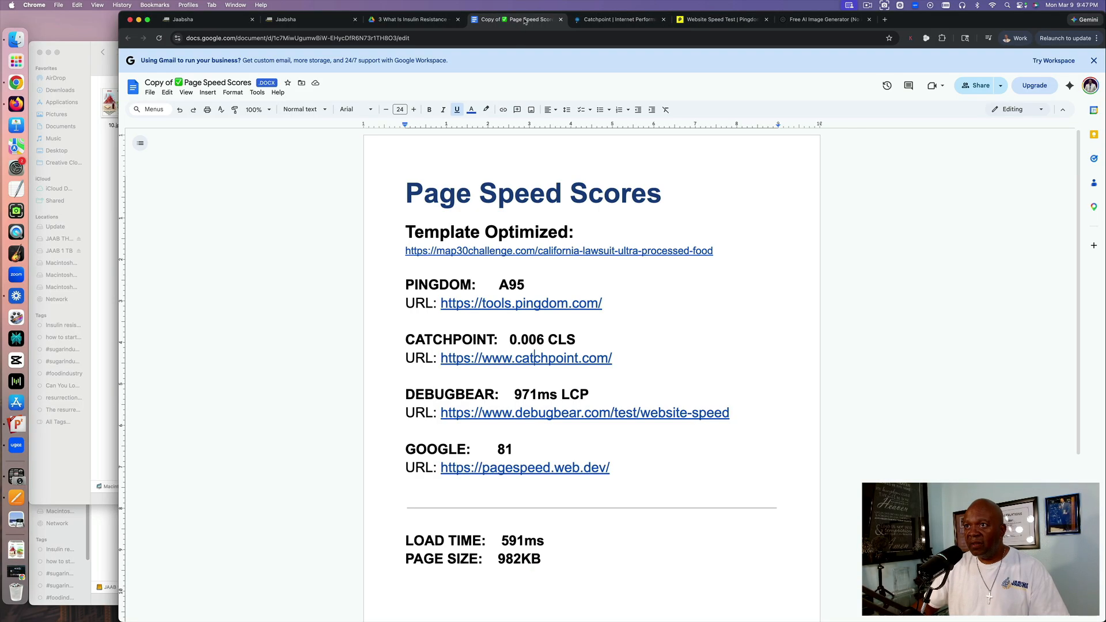
# Open the DebugBear website speed test and Google PageSpeed Insights links from the Page Speed Scores document.
pyautogui.click(510, 413)
pyautogui.click(504, 433)
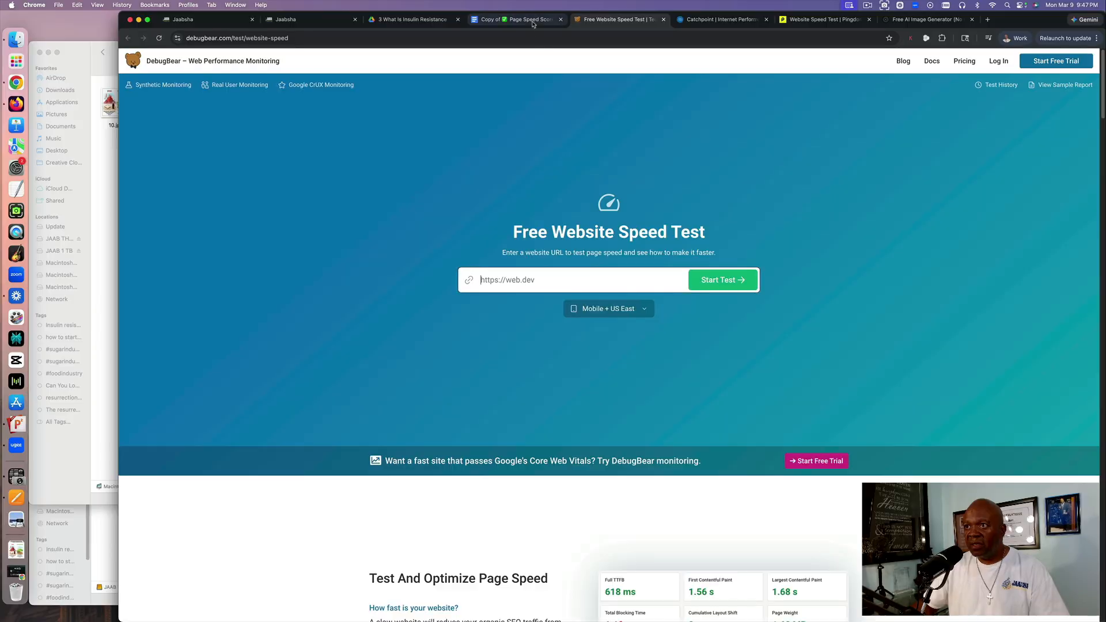
pyautogui.click(531, 22)
pyautogui.click(512, 468)
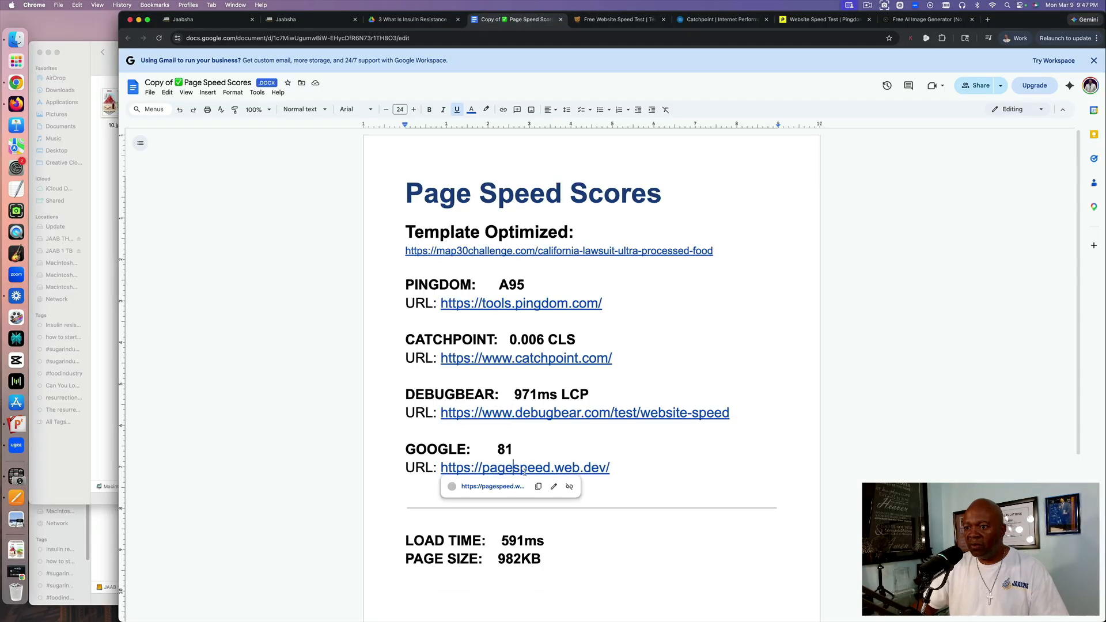
pyautogui.click(504, 488)
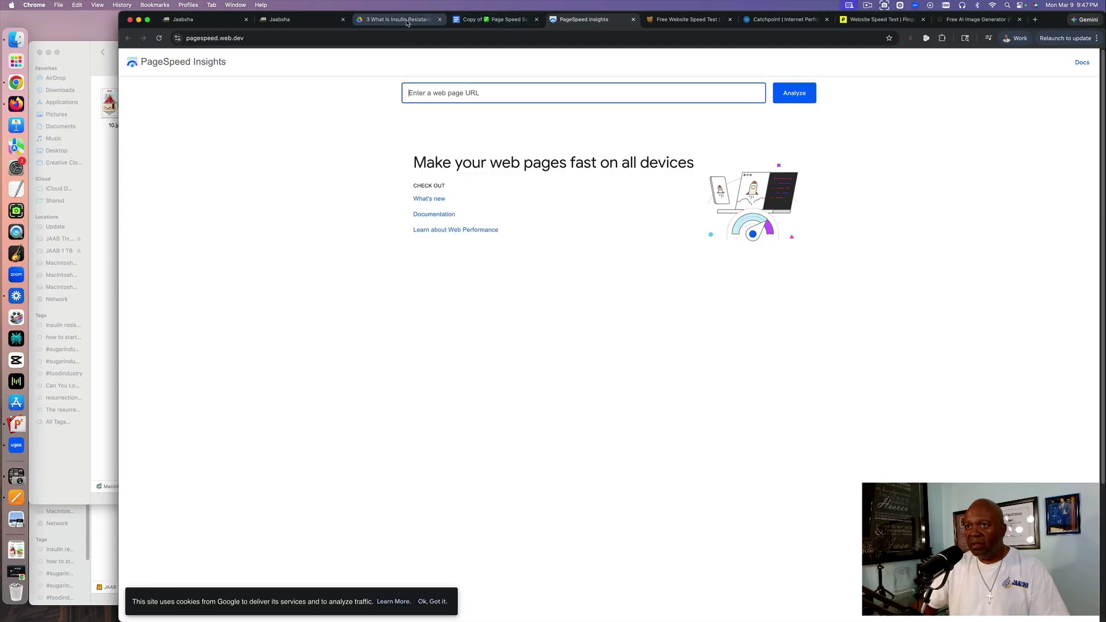
# Publish the Insulin Resistance page from the page builder and switch the canvas to the desktop layout.
pyautogui.click(291, 20)
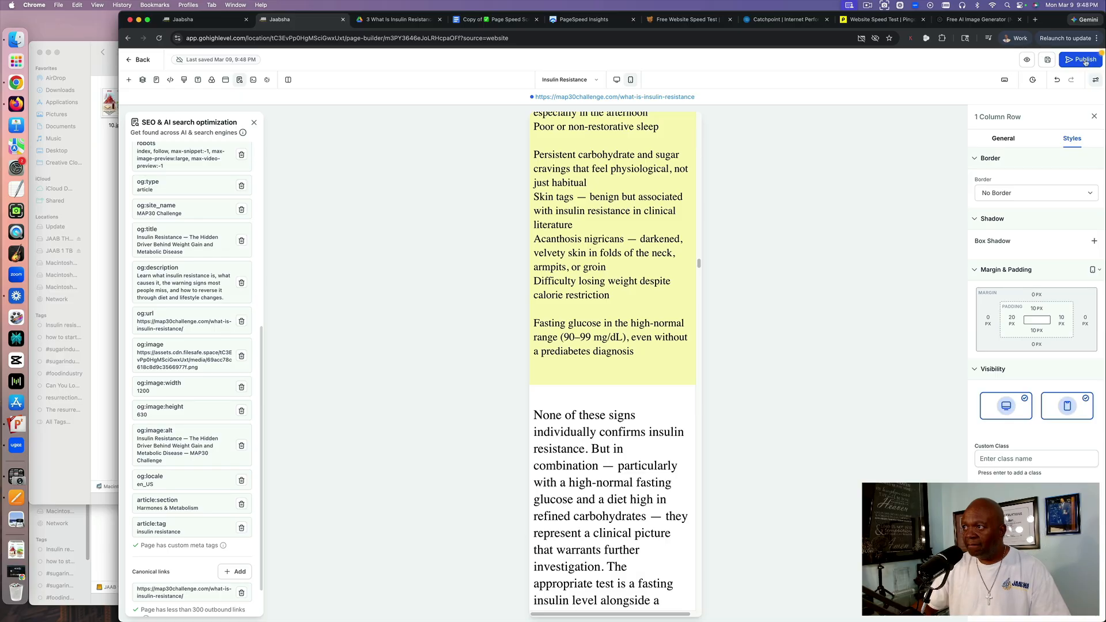
pyautogui.click(1085, 60)
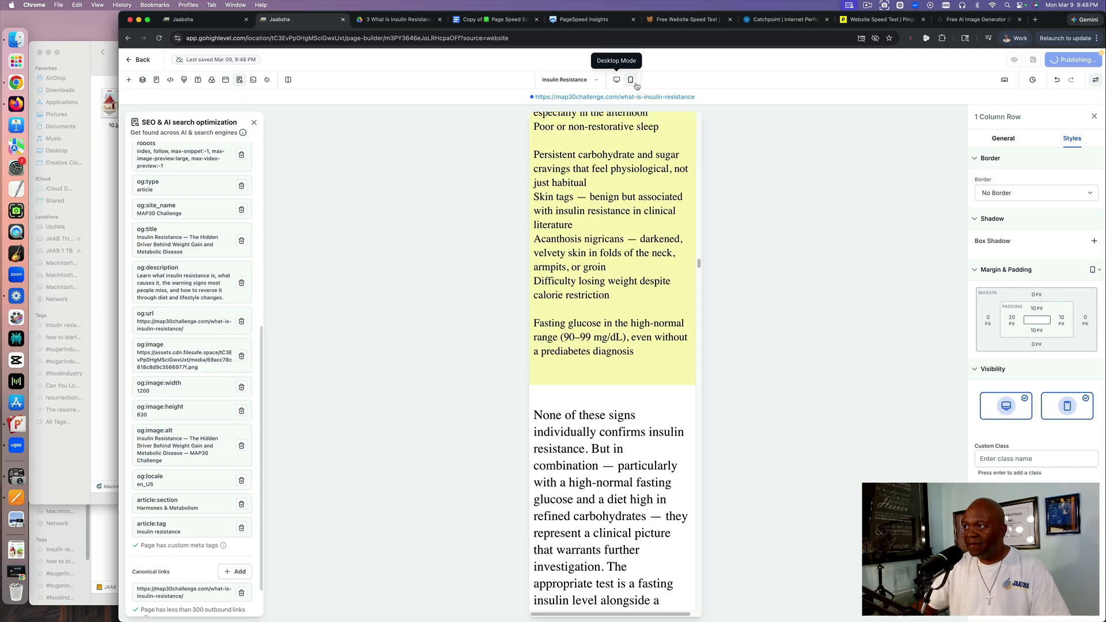
pyautogui.click(617, 80)
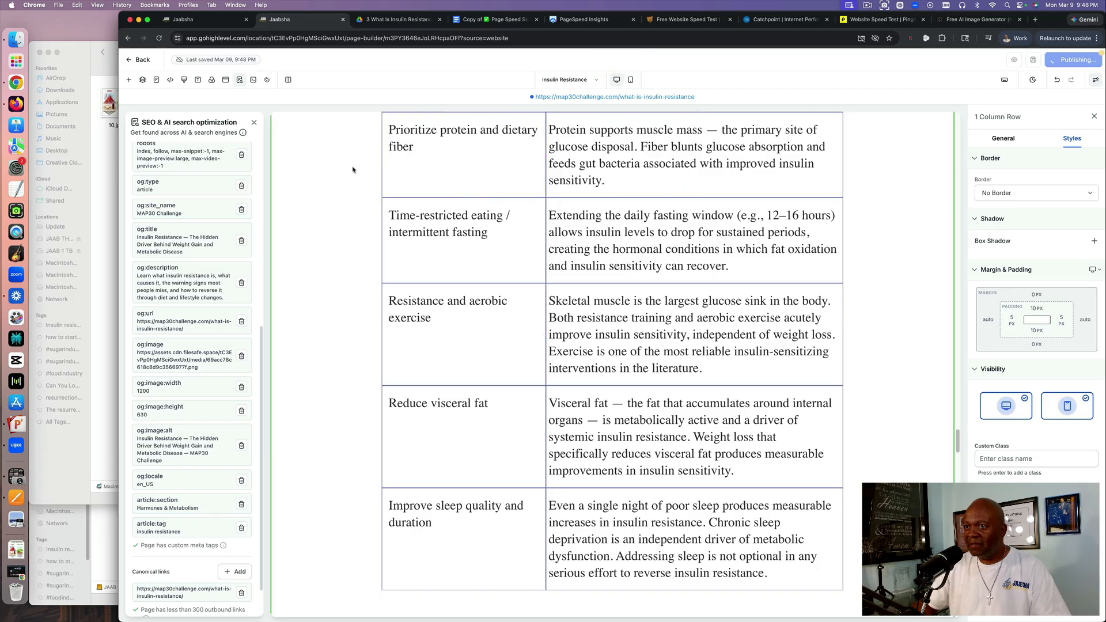
pyautogui.scroll(3, 352, 170)
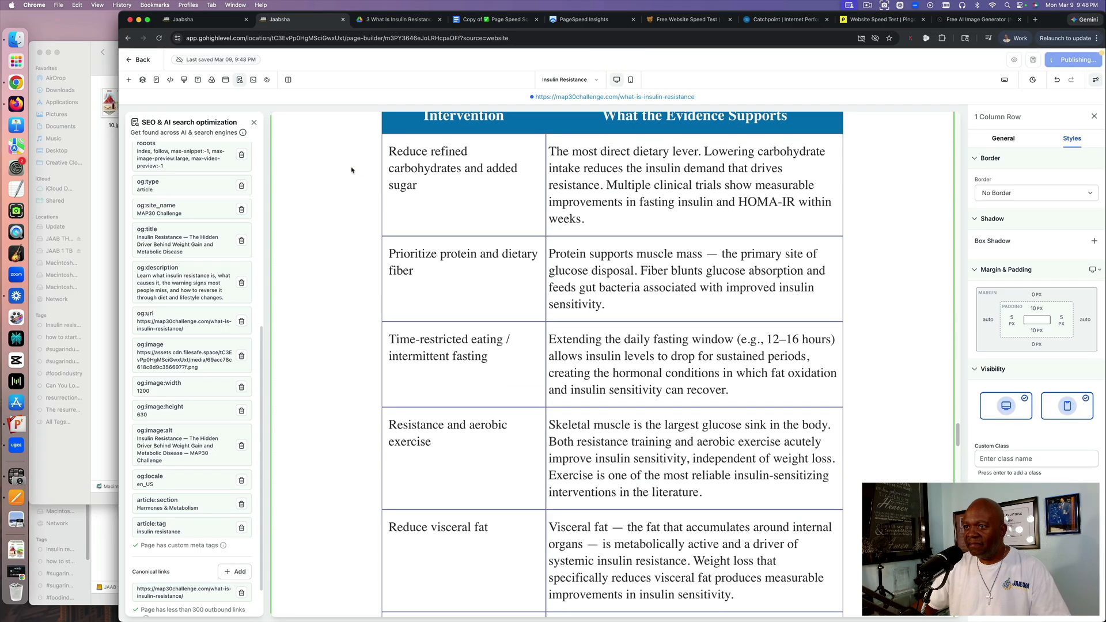
pyautogui.scroll(1, 351, 170)
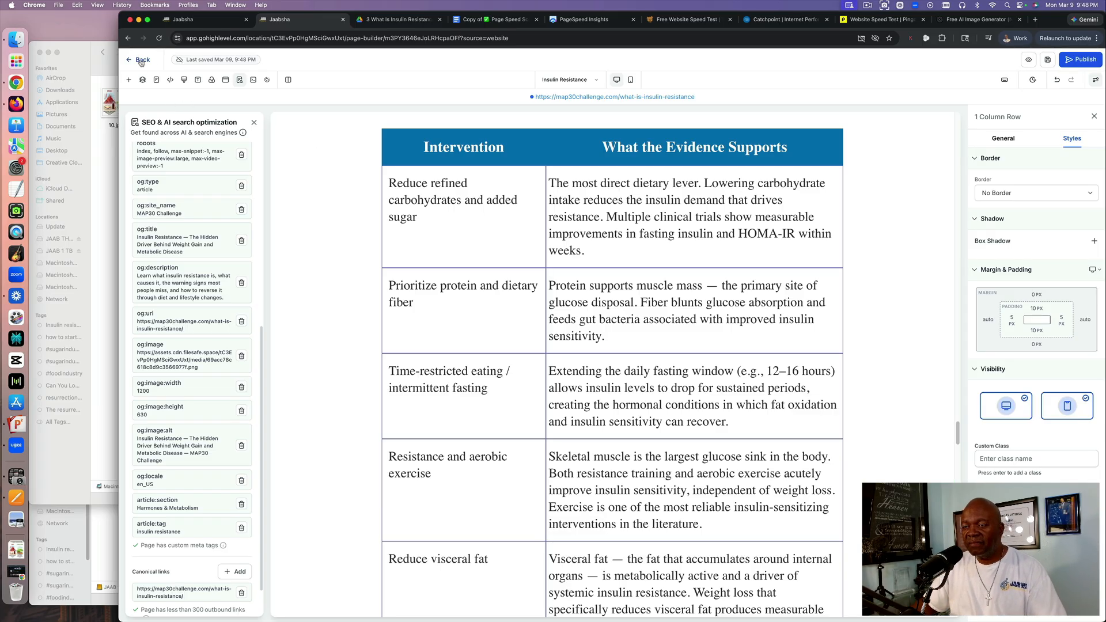
# Open the live Insulin Resistance page from the MAP30 Newsletter page list and copy its web address.
pyautogui.click(140, 61)
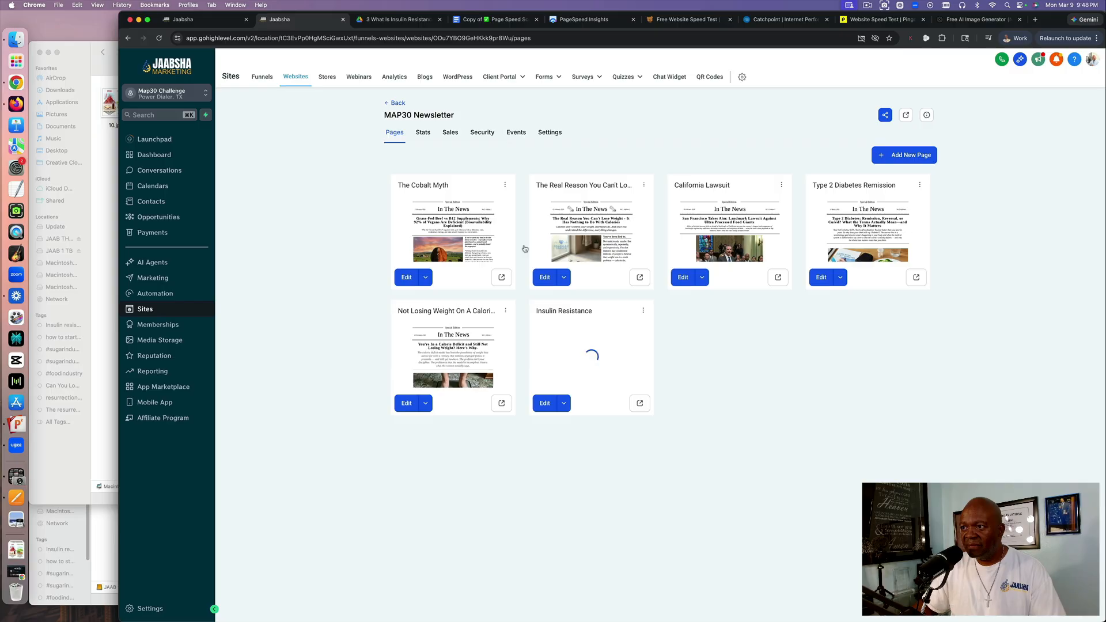
pyautogui.click(639, 402)
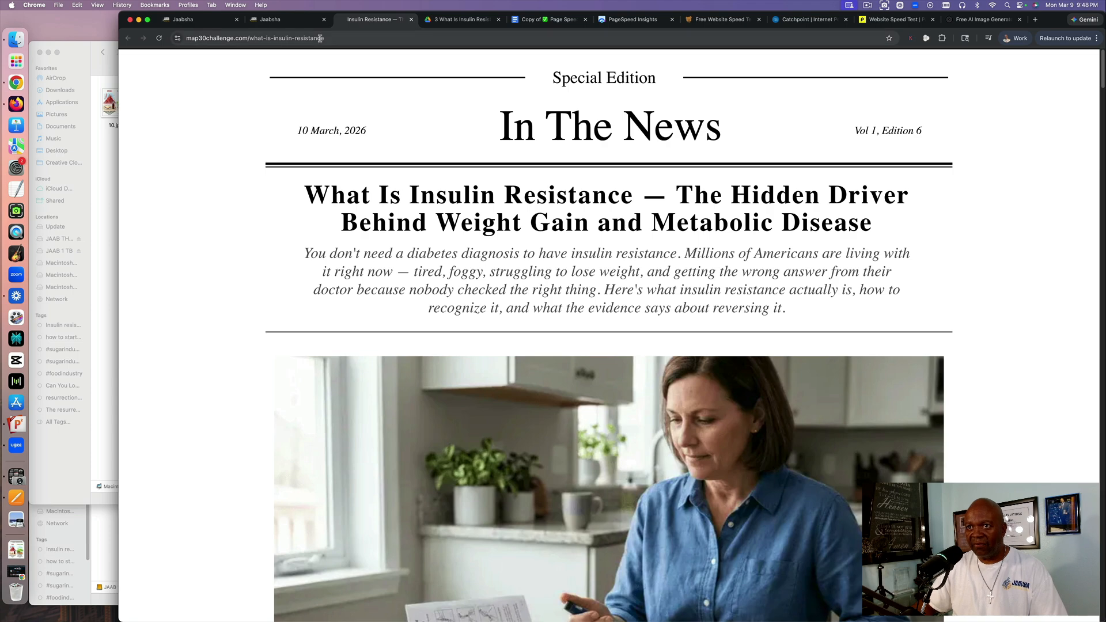
pyautogui.click(323, 40)
pyautogui.press('super+c')
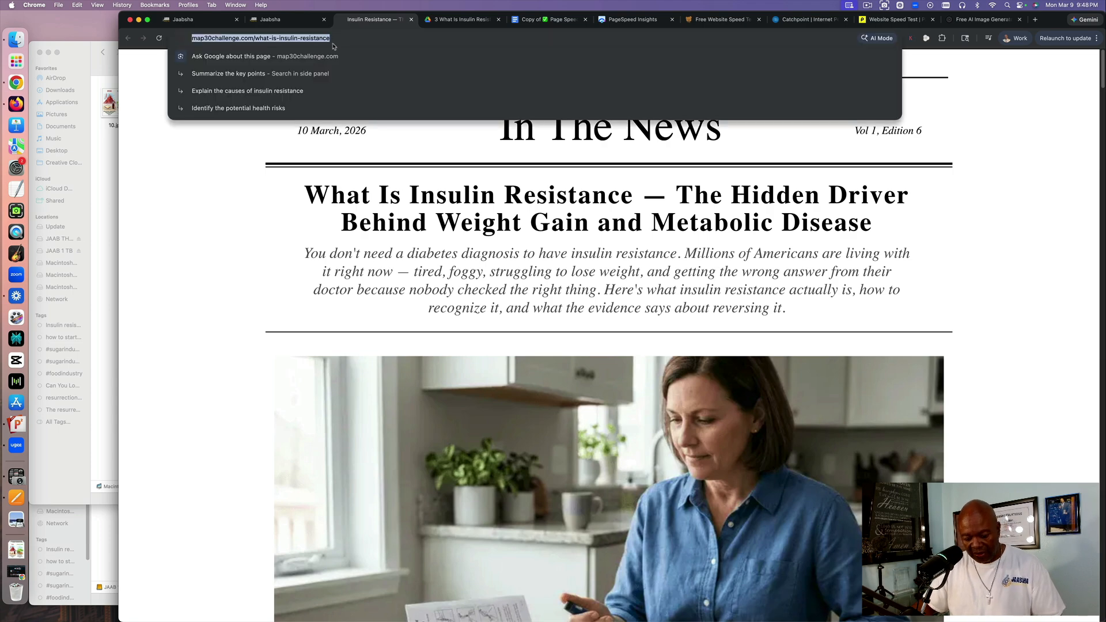
pyautogui.click(878, 20)
pyautogui.click(502, 187)
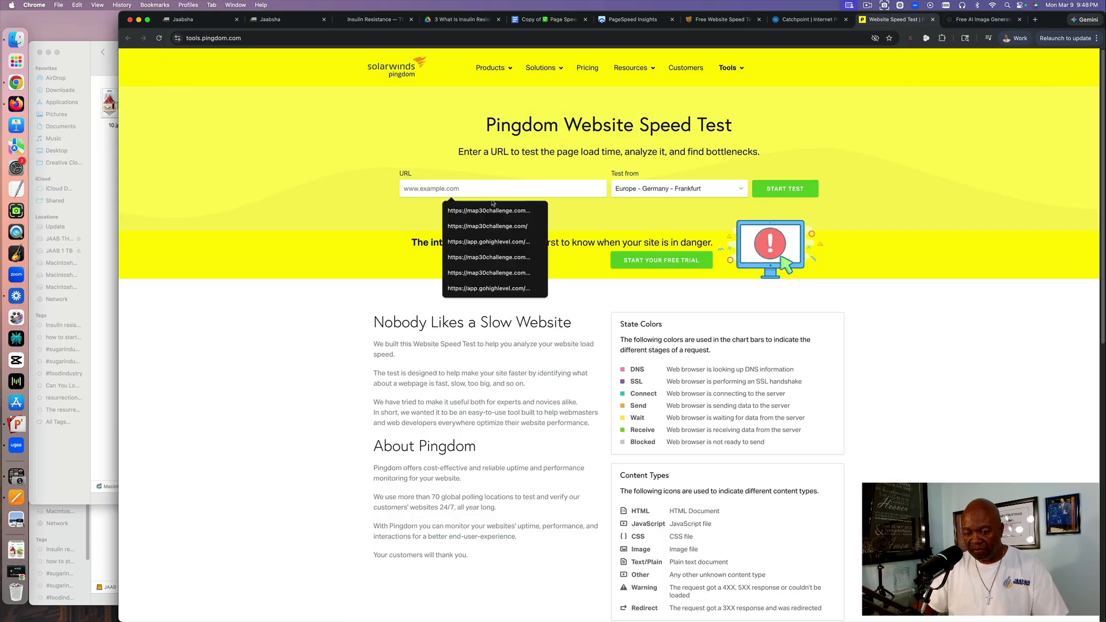
pyautogui.press('super+v')
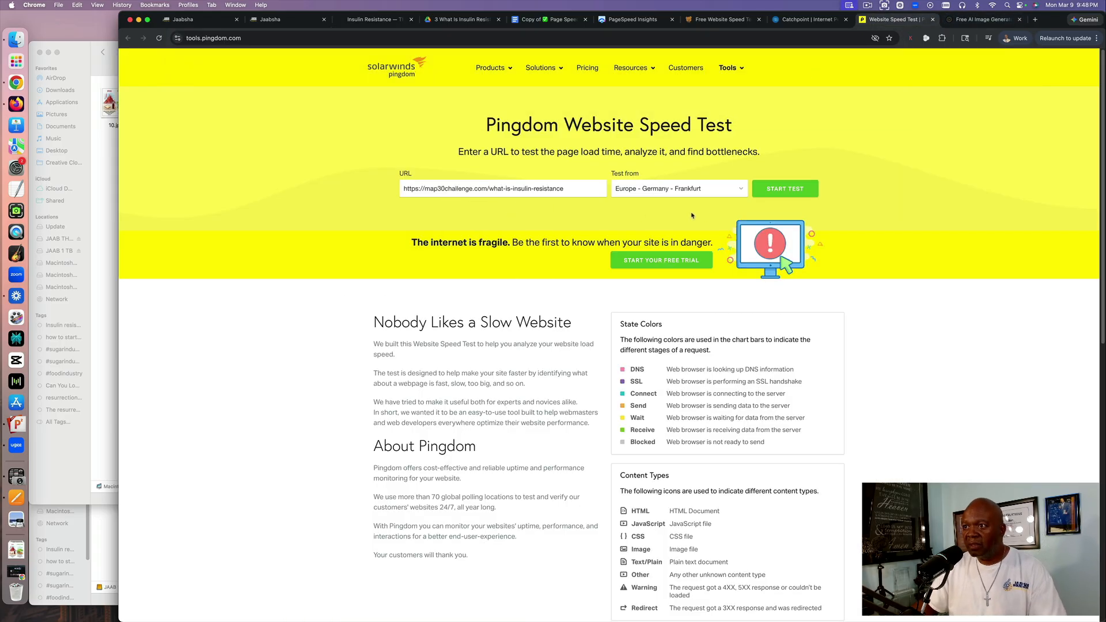
pyautogui.click(724, 191)
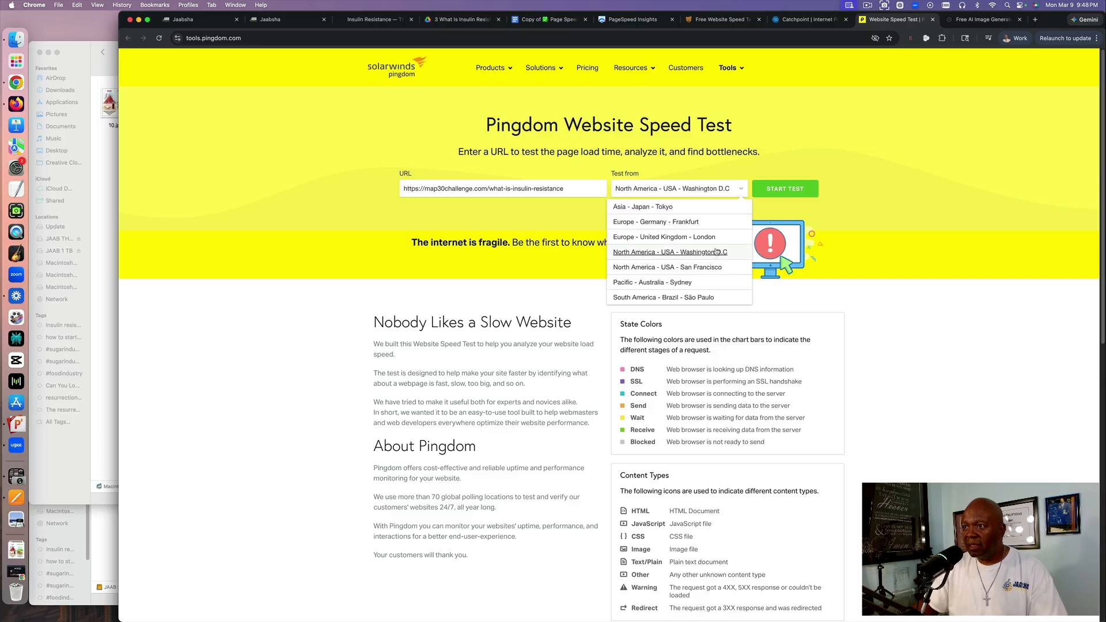
pyautogui.click(706, 256)
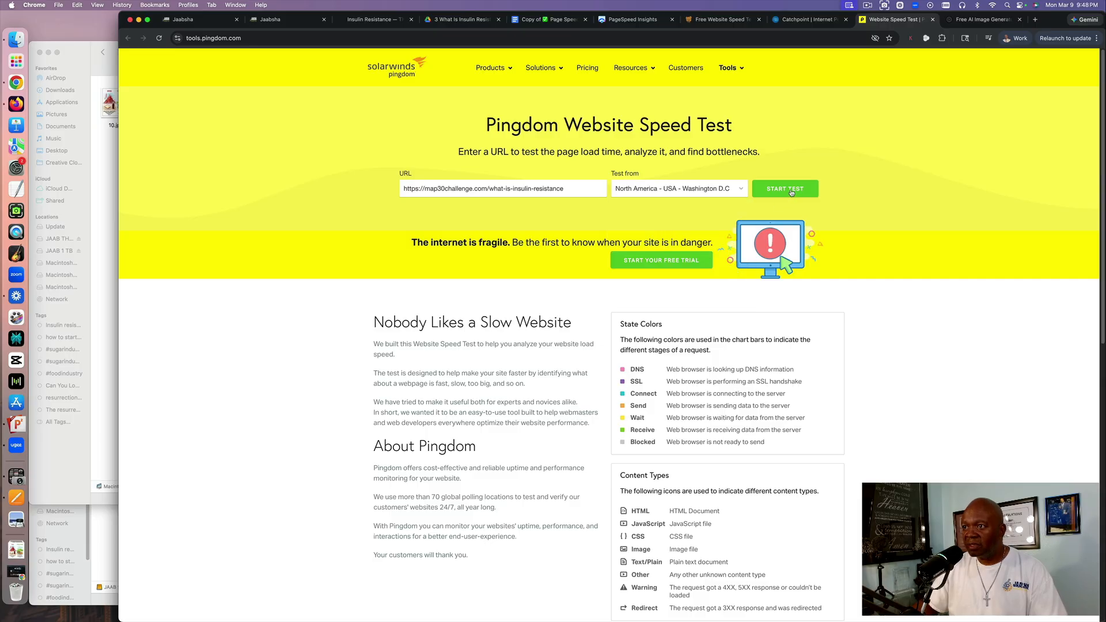
pyautogui.click(809, 21)
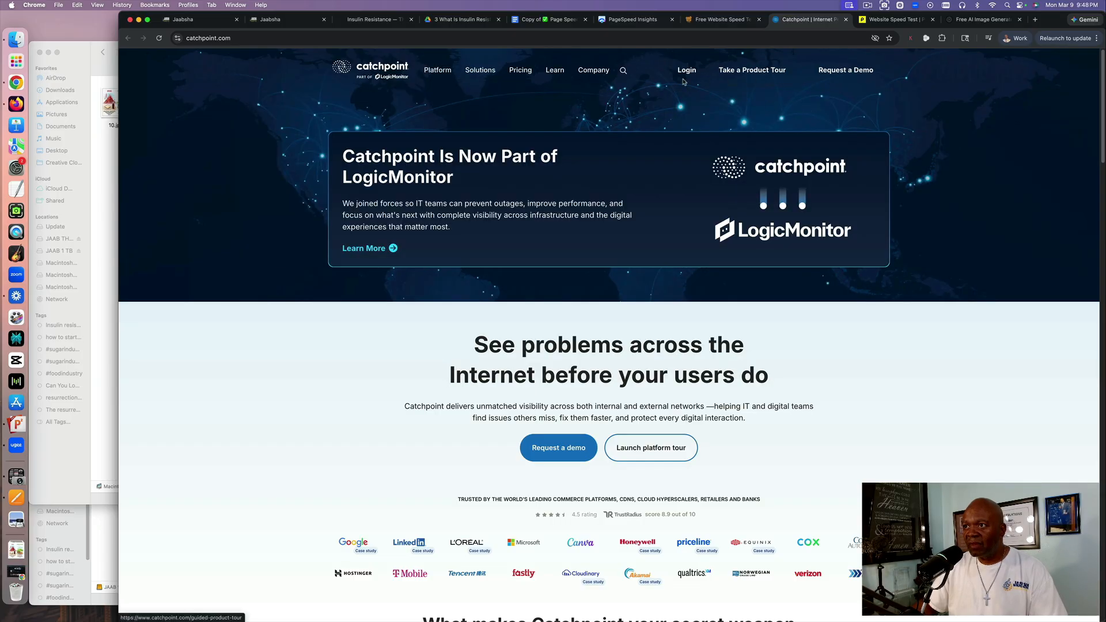
pyautogui.click(847, 20)
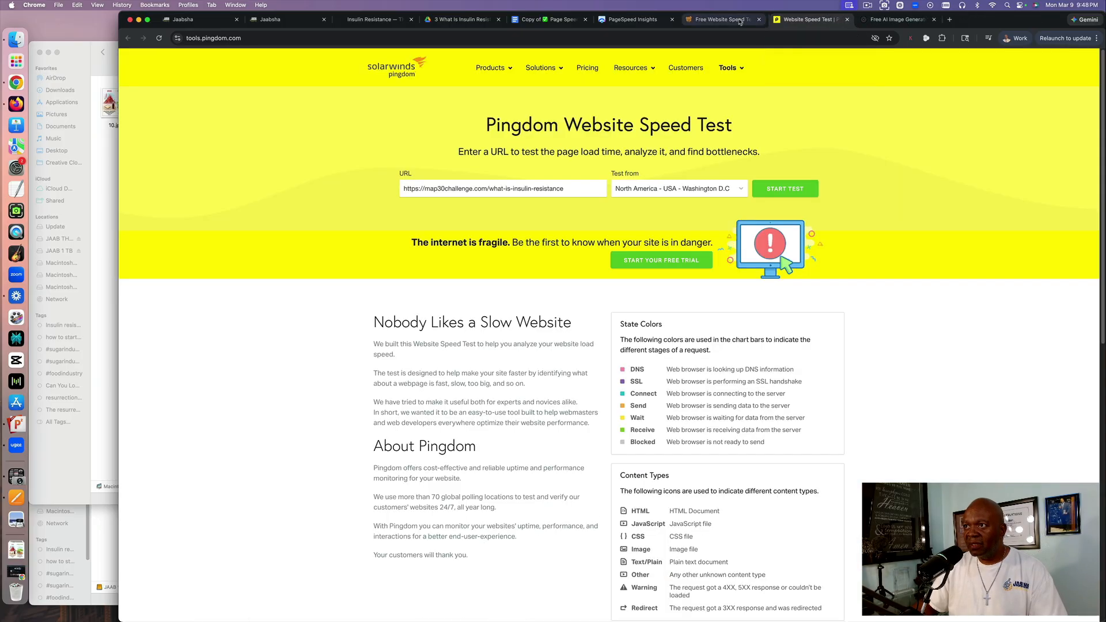
pyautogui.click(720, 19)
pyautogui.click(546, 279)
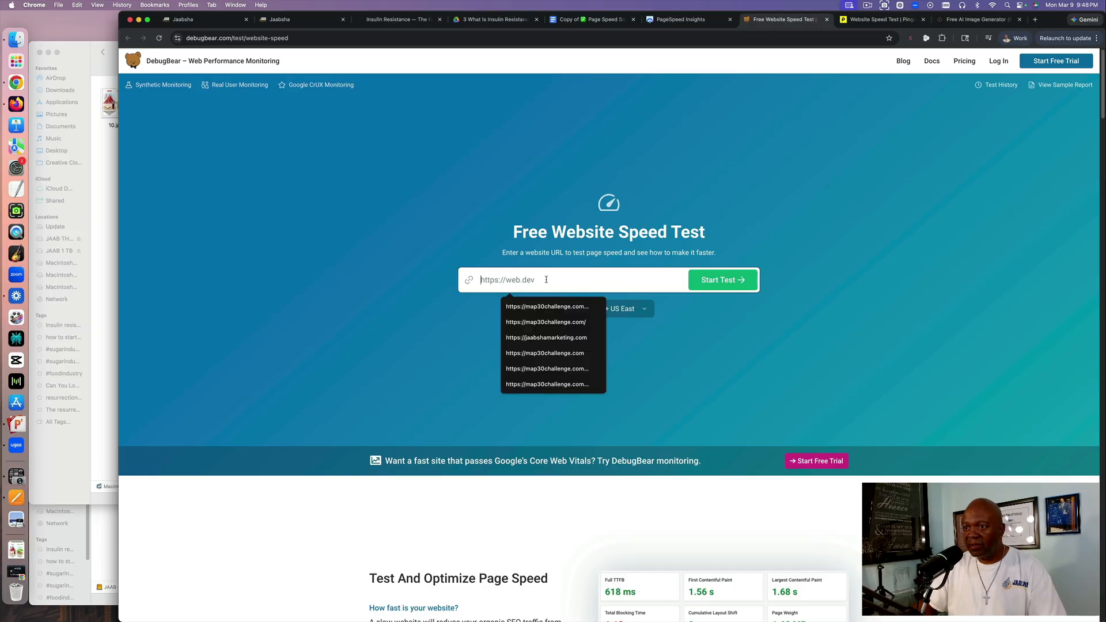
pyautogui.press('super+v')
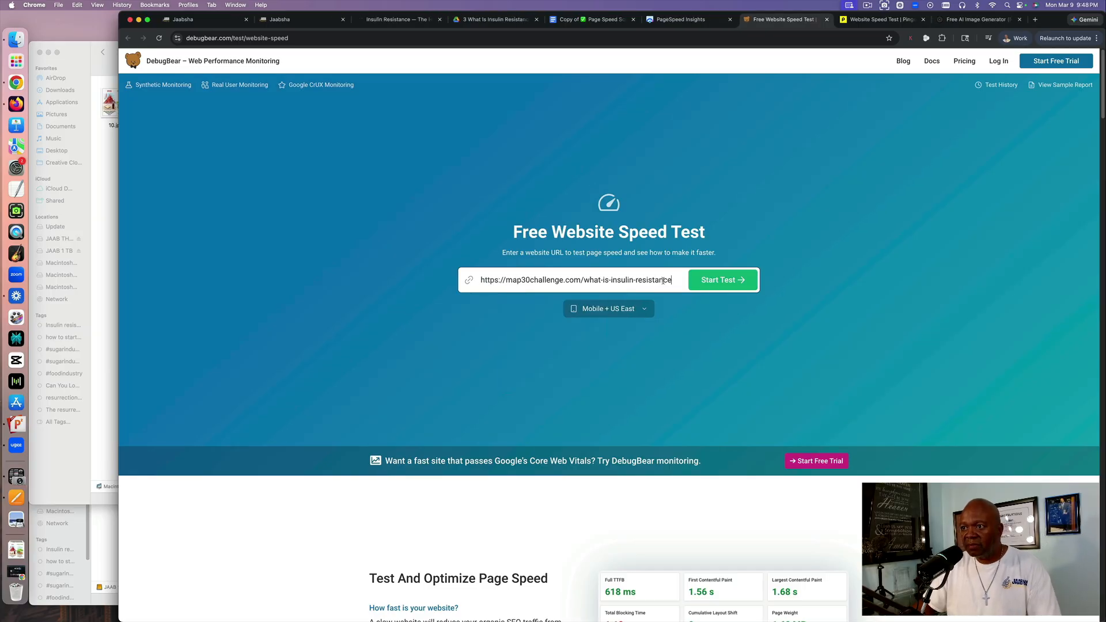
pyautogui.click(719, 282)
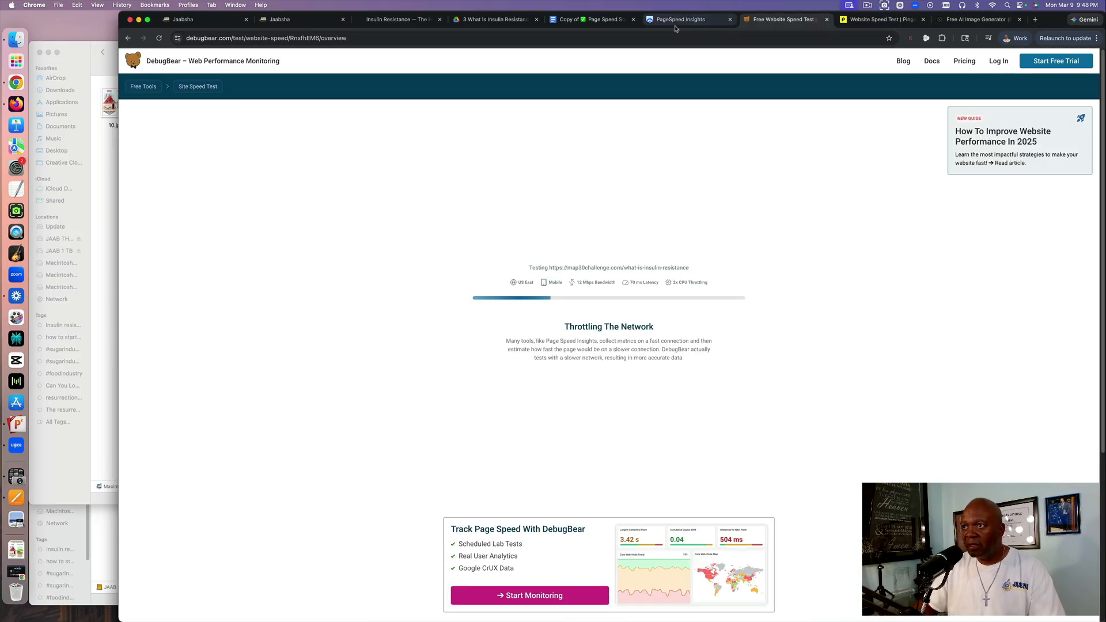
pyautogui.click(675, 22)
pyautogui.click(510, 91)
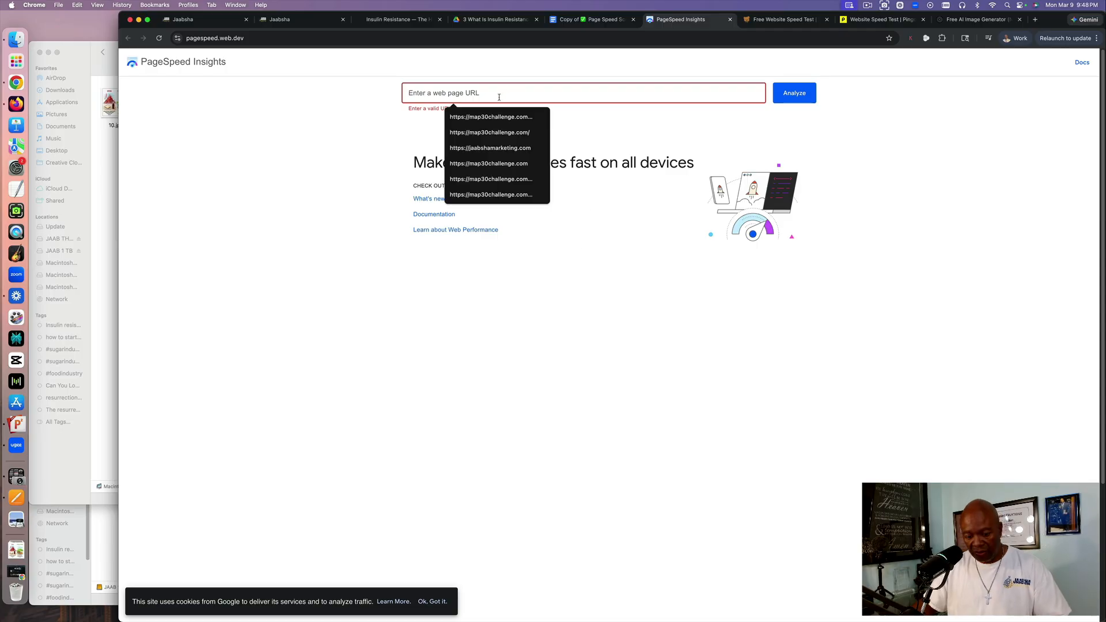
pyautogui.click(507, 117)
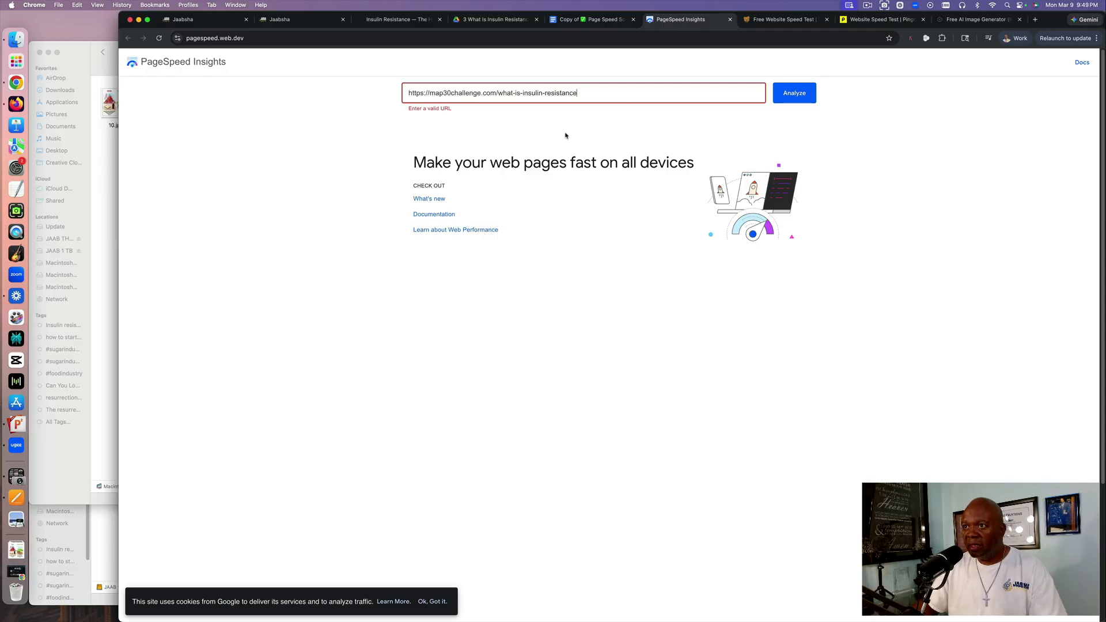
pyautogui.click(794, 98)
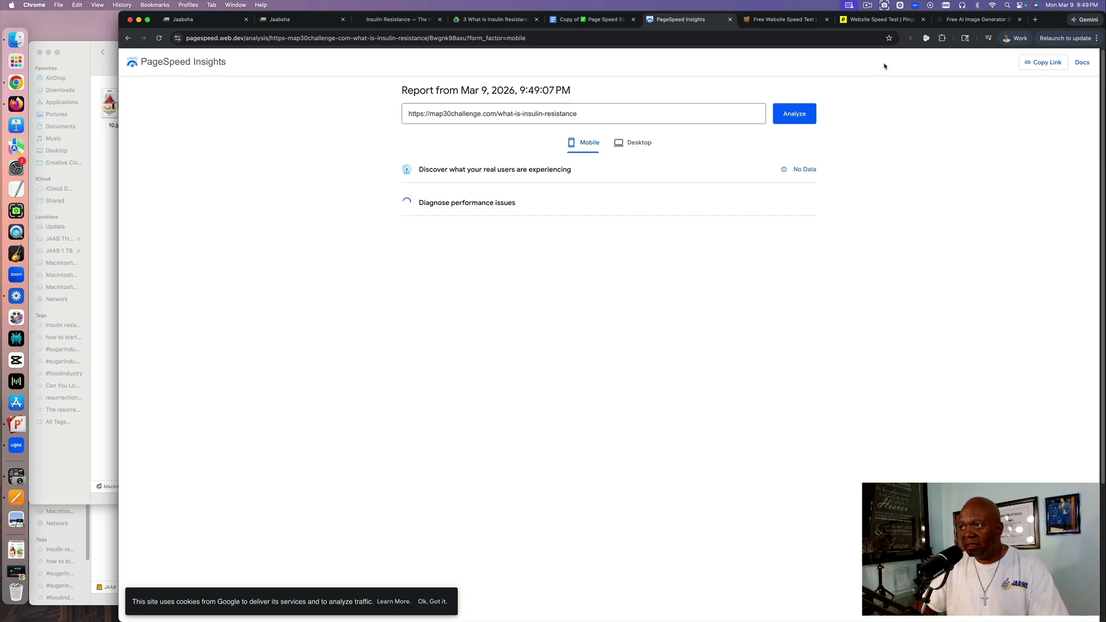
# Check the progress of the running Pingdom, DebugBear and PageSpeed Insights tests.
pyautogui.click(872, 21)
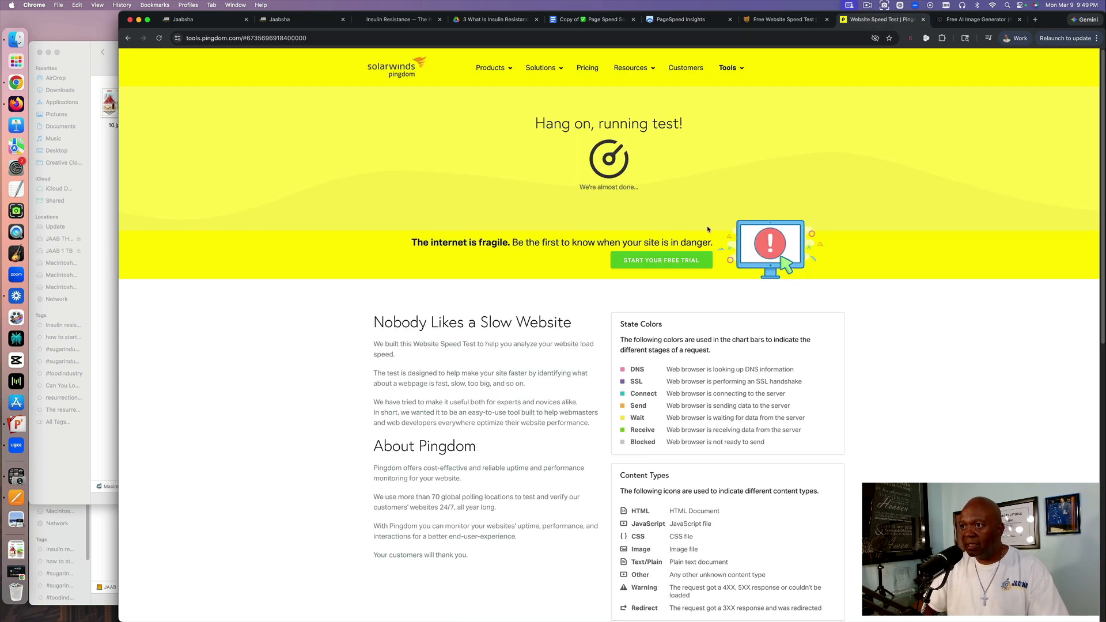
pyautogui.click(775, 22)
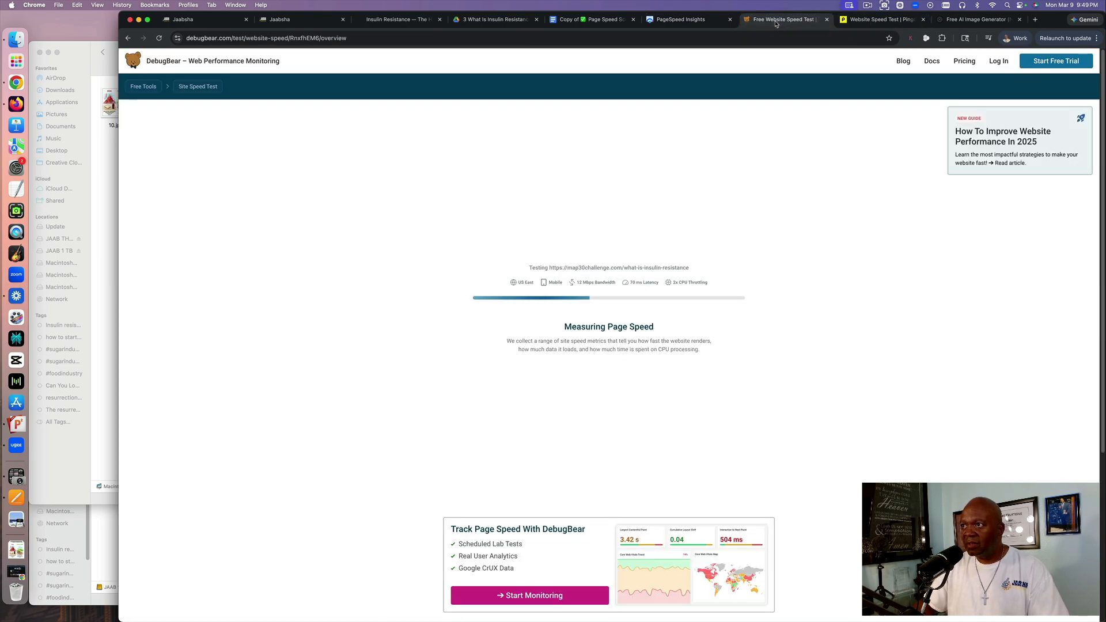
pyautogui.click(688, 23)
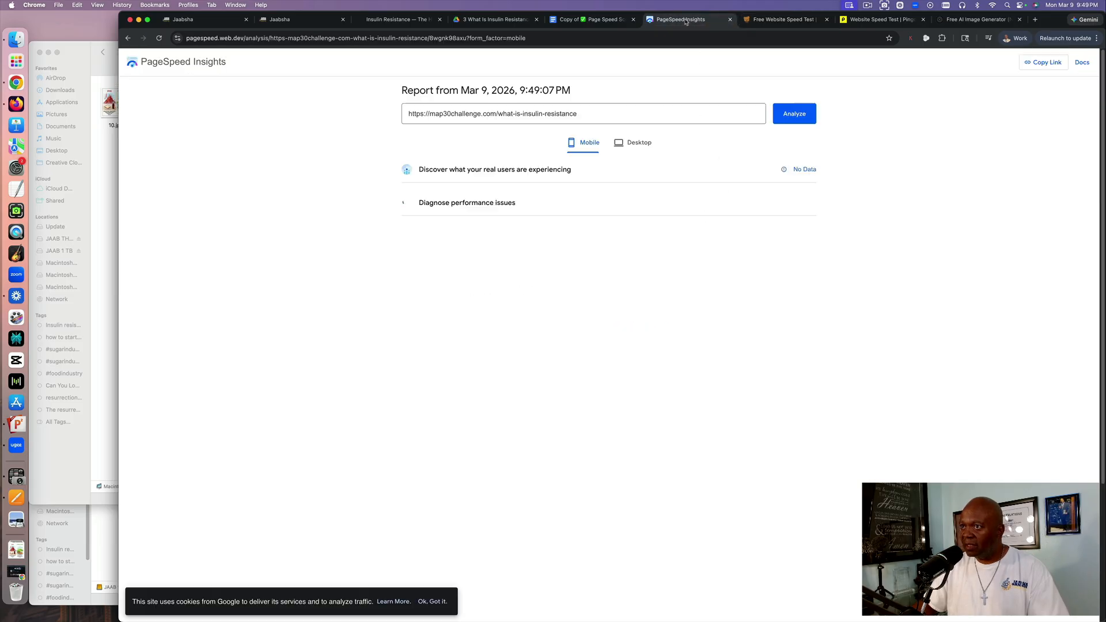
# Return to the Page Speed Scores document and reopen the Catchpoint site from its link.
pyautogui.click(600, 23)
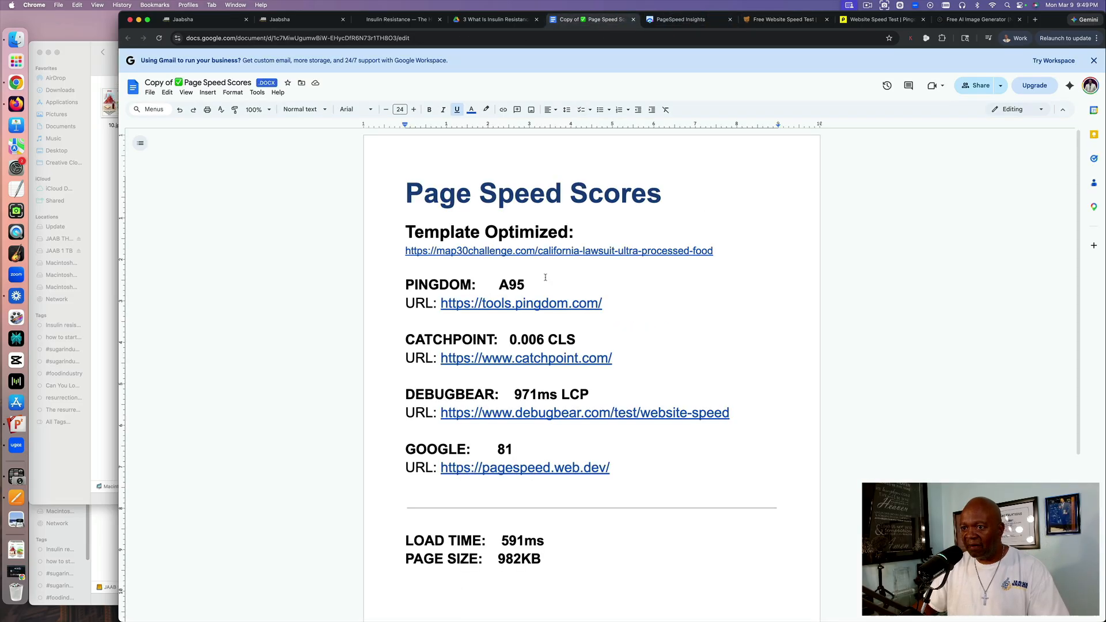
pyautogui.moveTo(495, 358)
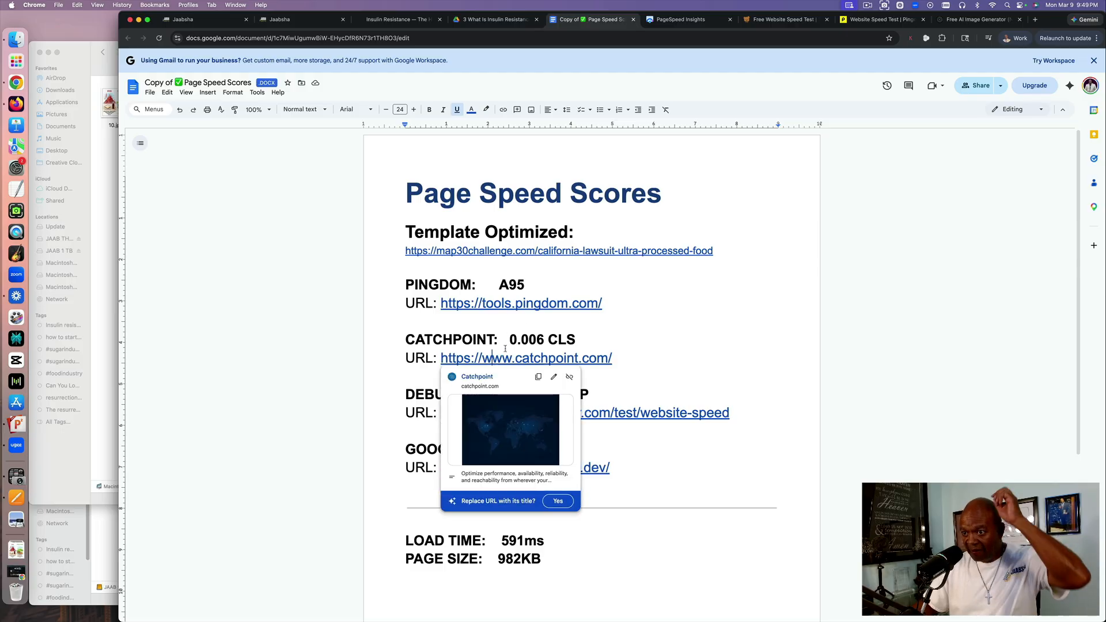
pyautogui.click(506, 416)
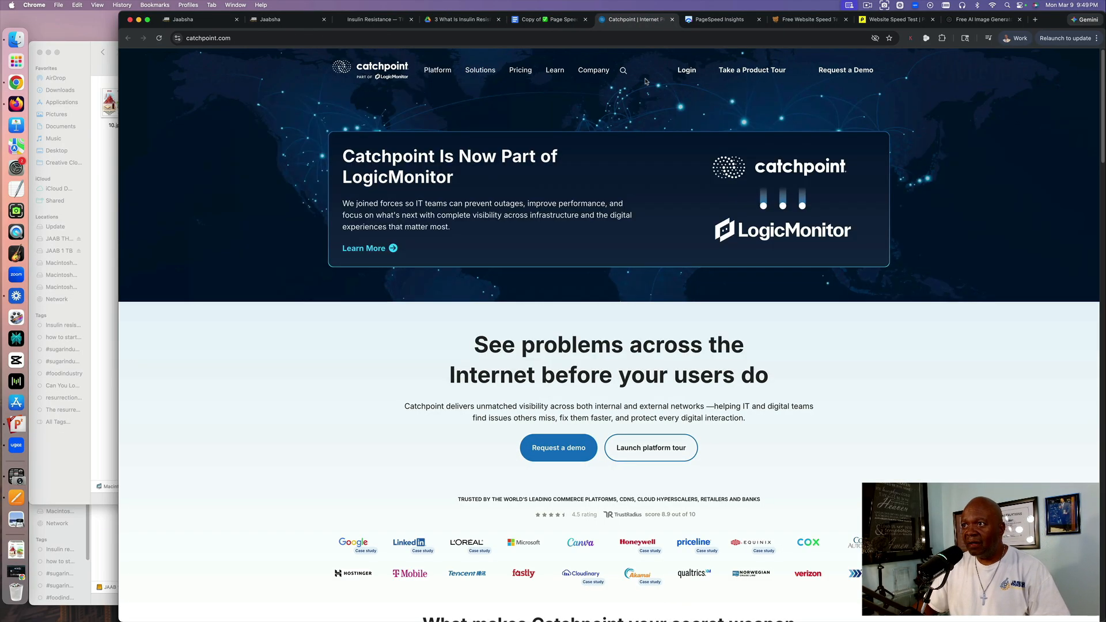
# Browse the Catchpoint site's navigation for a testing tool and search the site for "speed test".
pyautogui.moveTo(437, 73)
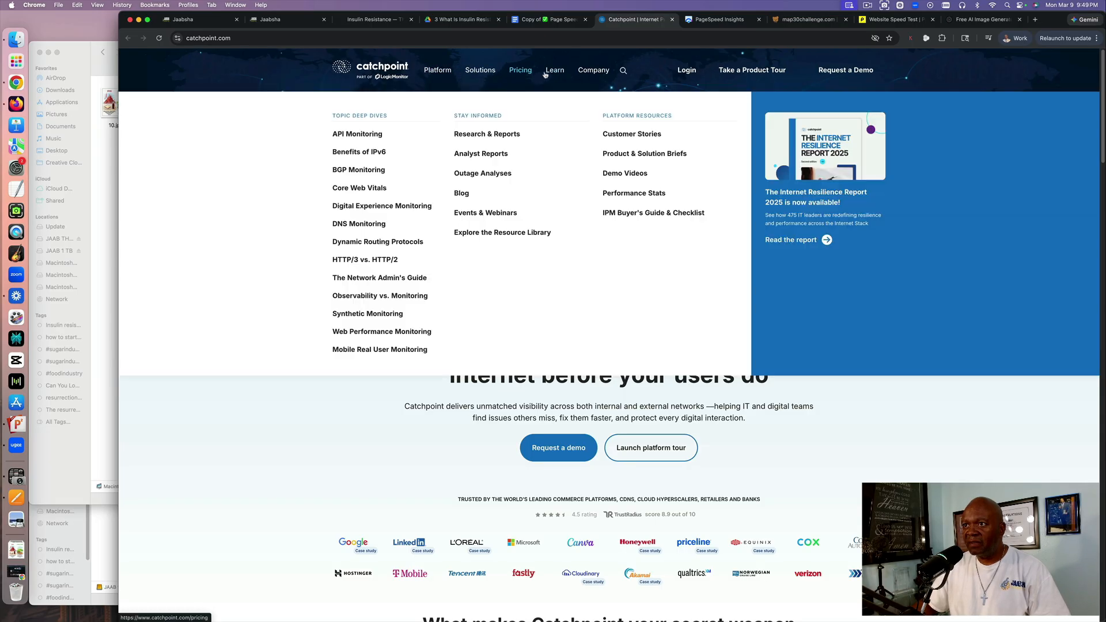
pyautogui.moveTo(588, 74)
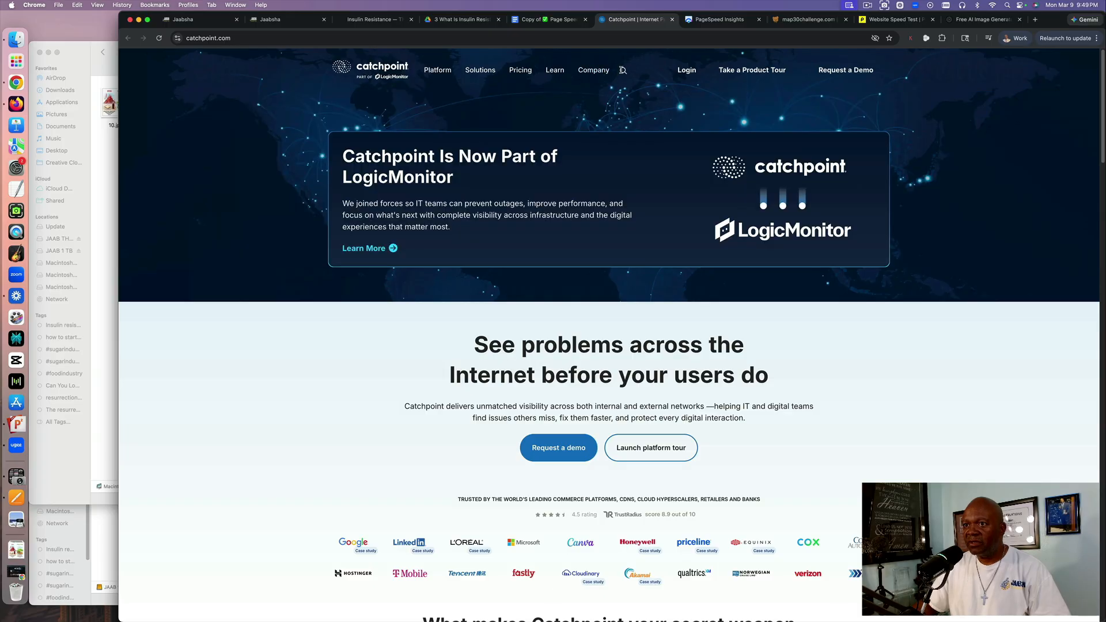
pyautogui.click(624, 70)
pyautogui.write('spp')
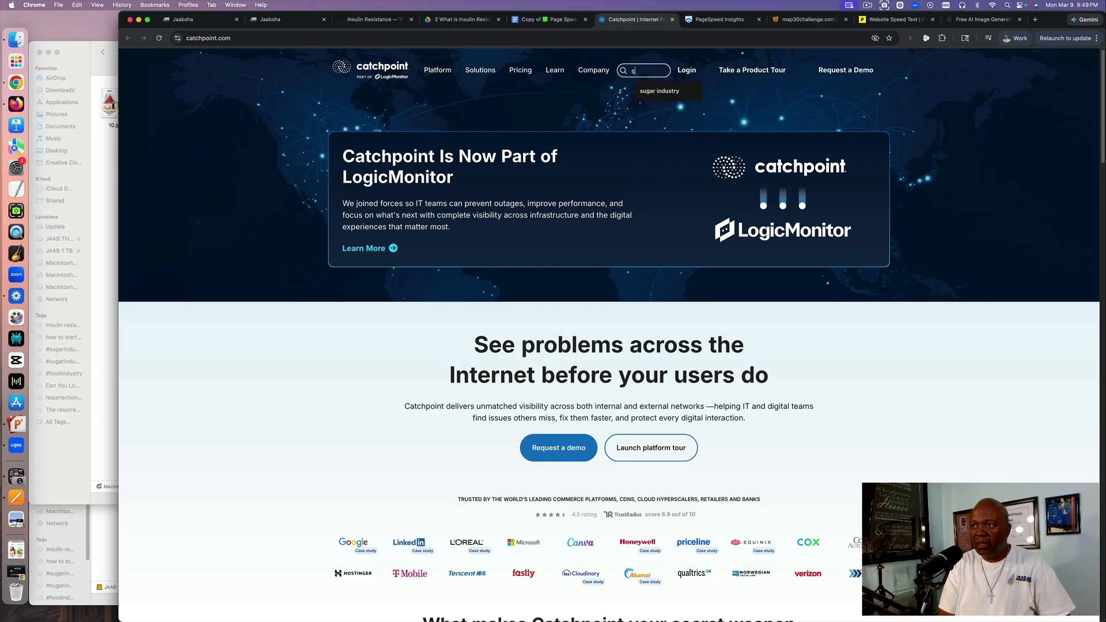
pyautogui.press('BackSpace')
pyautogui.press('BackSpace')
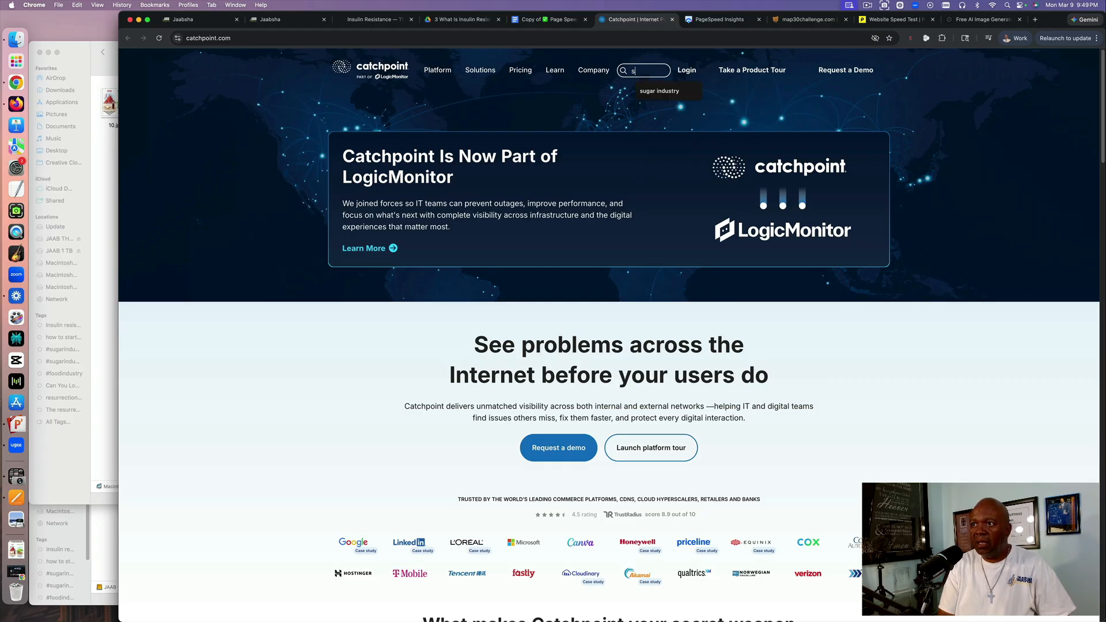
pyautogui.write('peed test')
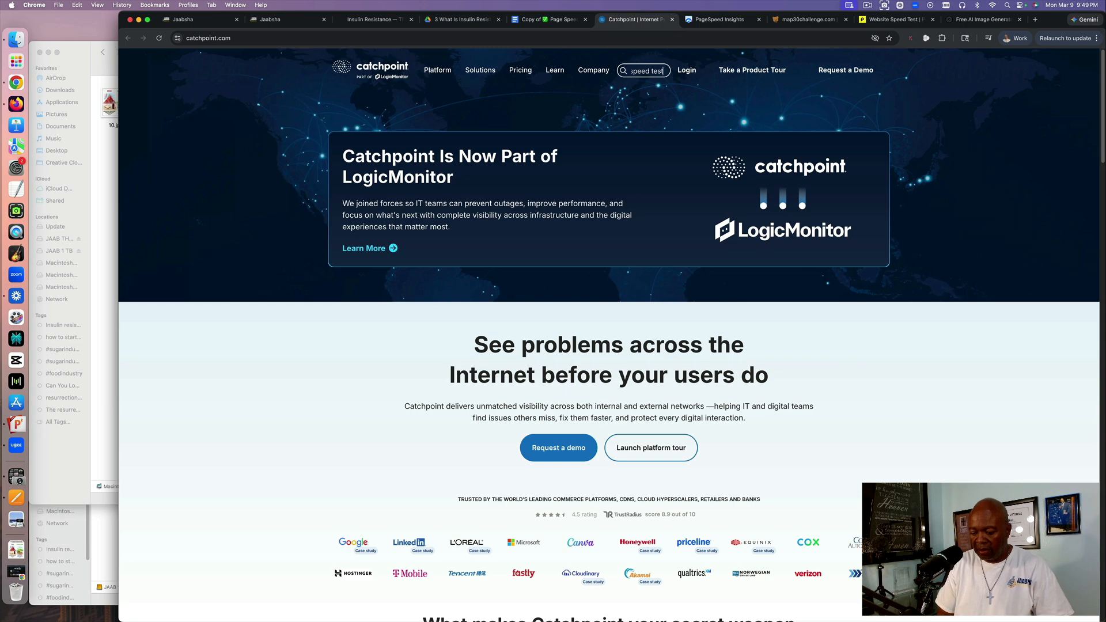
pyautogui.press('Return')
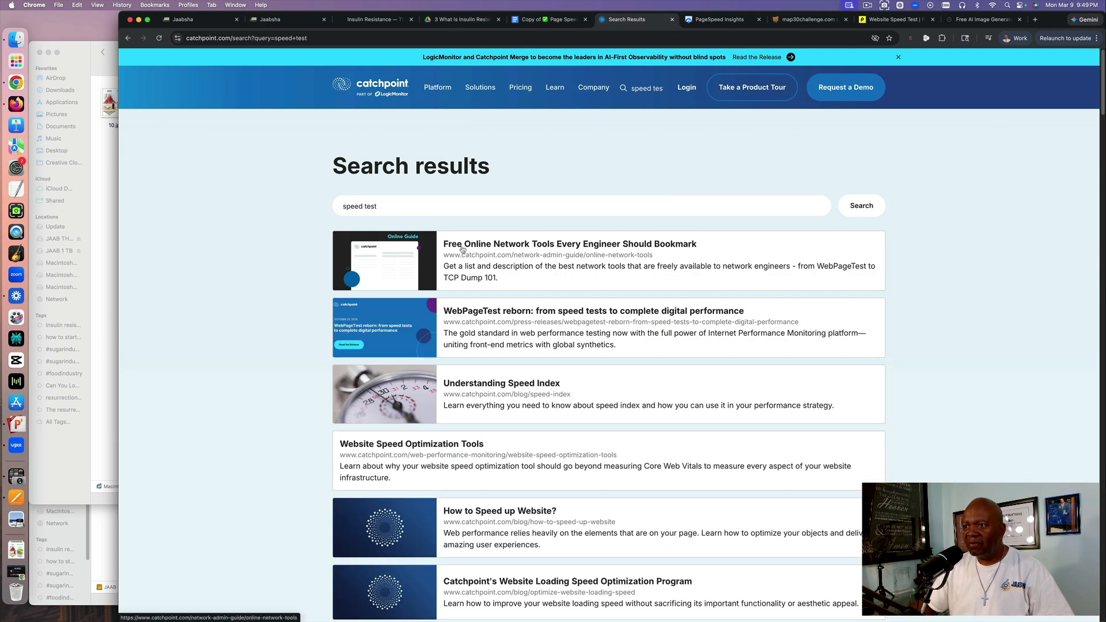
# Open the "Free Online Network Tools Every Engineer Should Bookmark" article, look through its tool list and close the Catchpoint page.
pyautogui.click(410, 256)
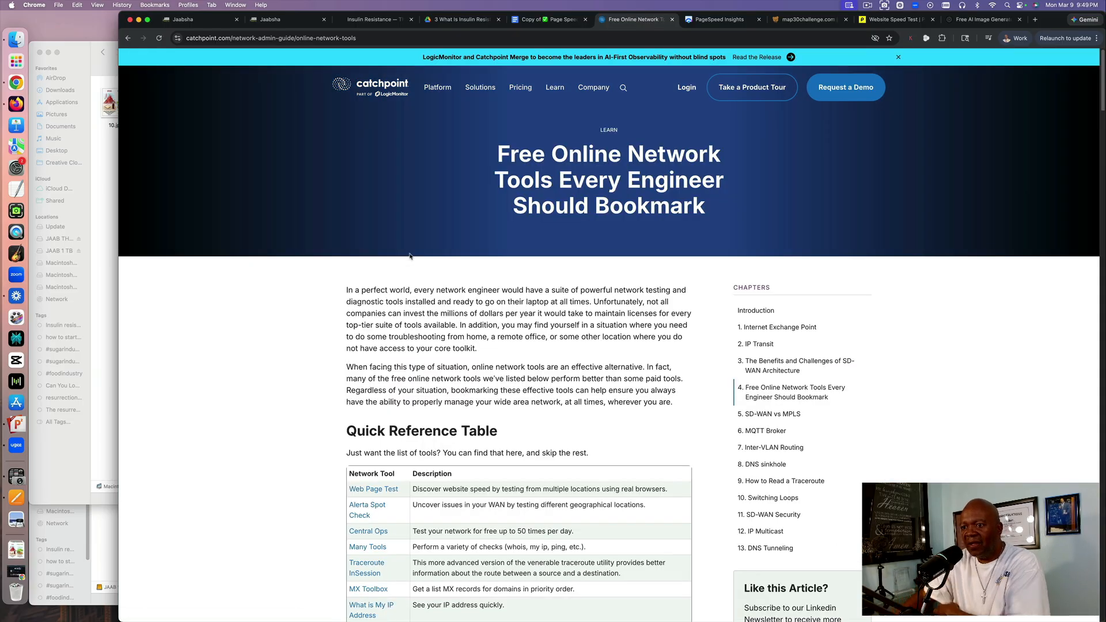
pyautogui.scroll(-10, 419, 250)
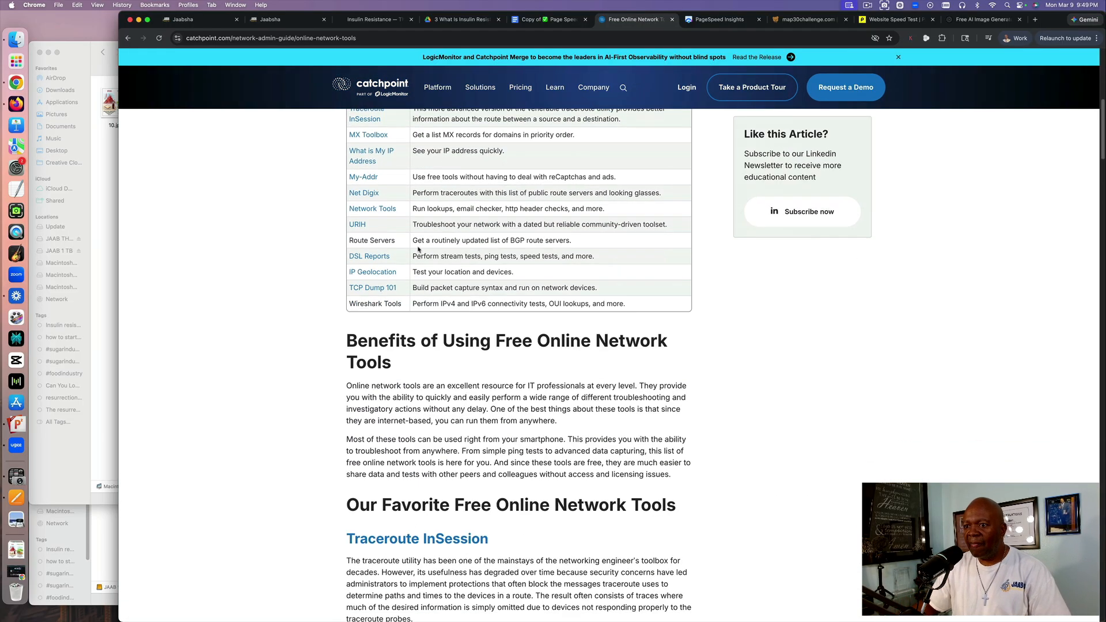
pyautogui.click(673, 19)
# Review the article page's mobile scores in PageSpeed Insights and switch the report to the desktop results.
pyautogui.click(645, 20)
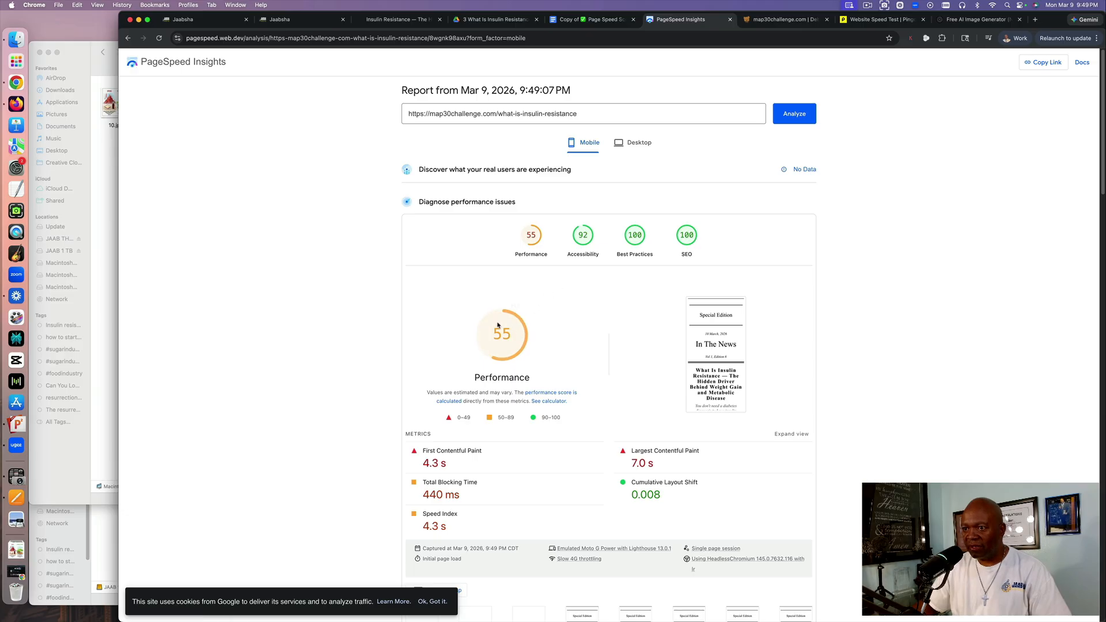
pyautogui.moveTo(533, 309)
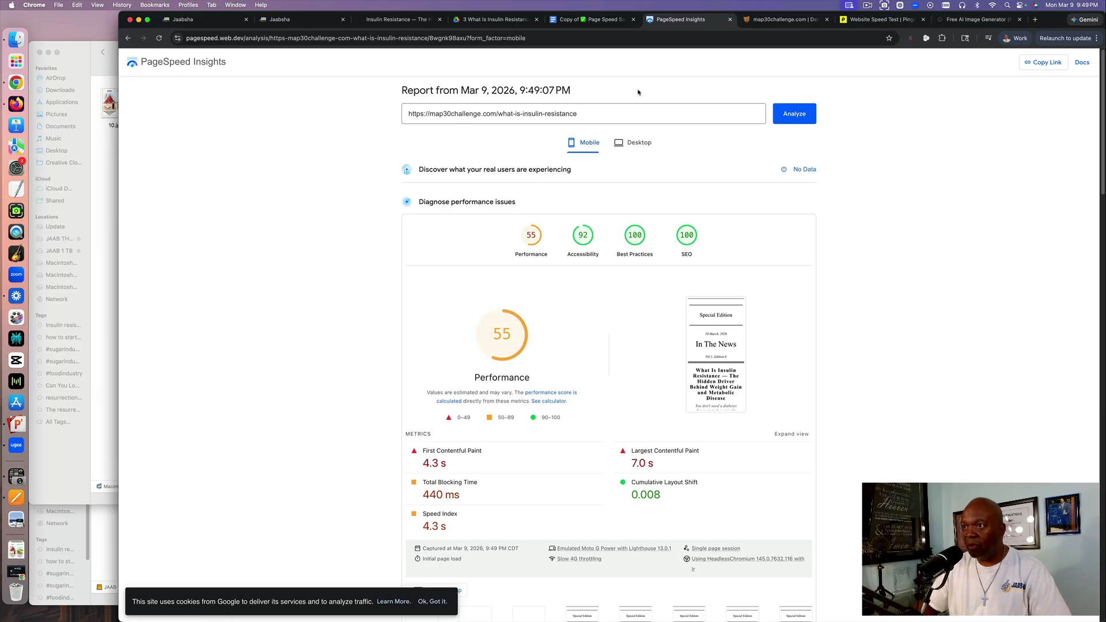
pyautogui.click(638, 143)
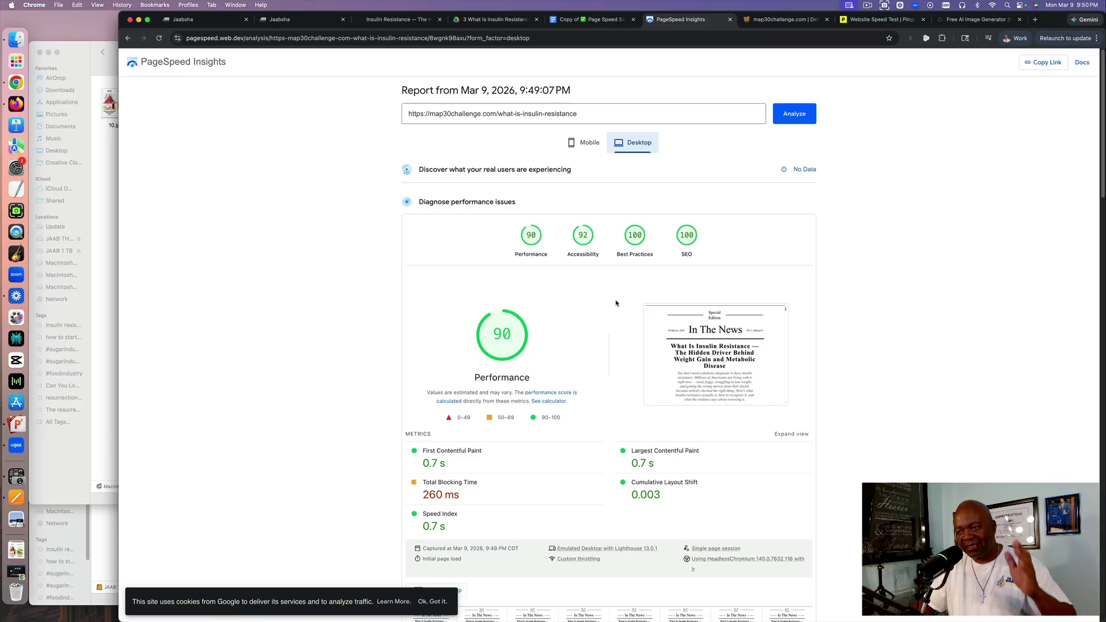
# Review the article page's DebugBear report and check repeatedly whether the Pingdom test has finished.
pyautogui.click(785, 20)
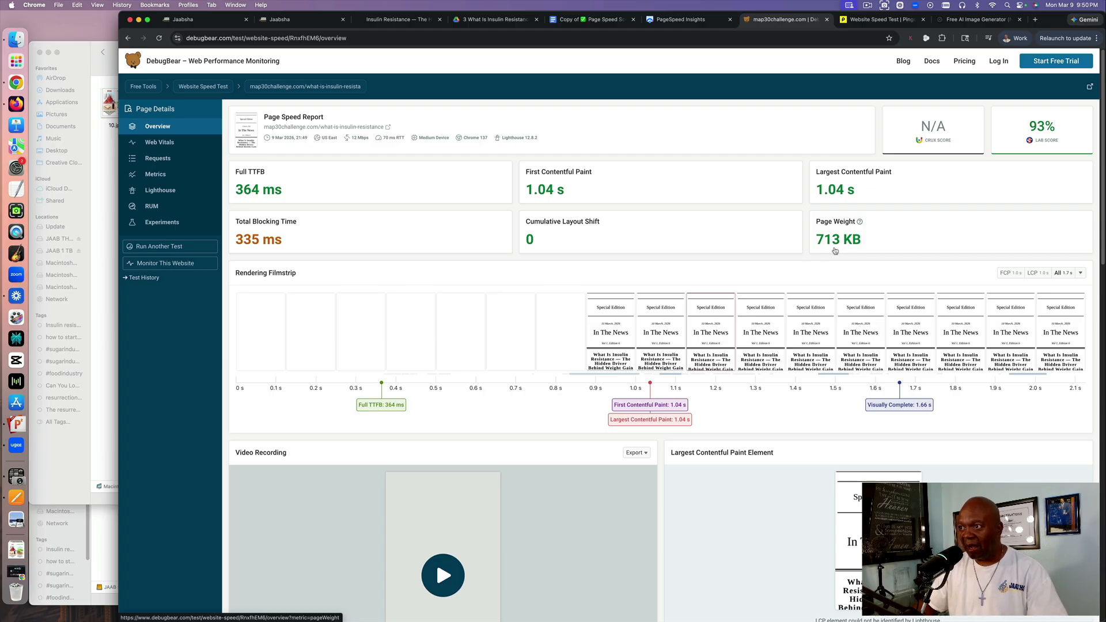
pyautogui.click(881, 21)
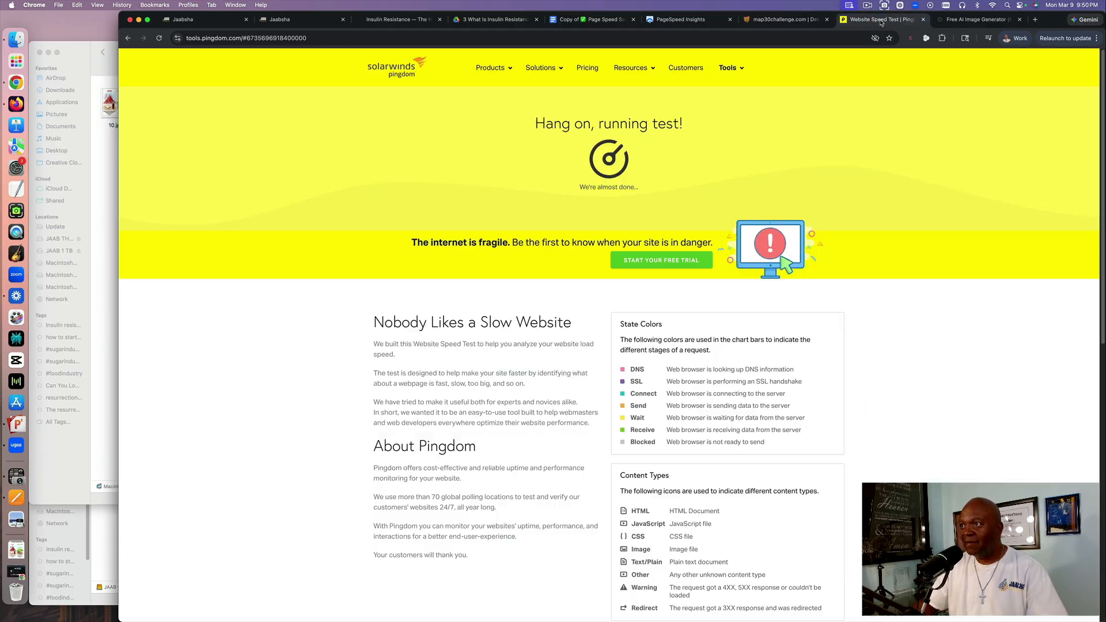
pyautogui.scroll(-3, 357, 133)
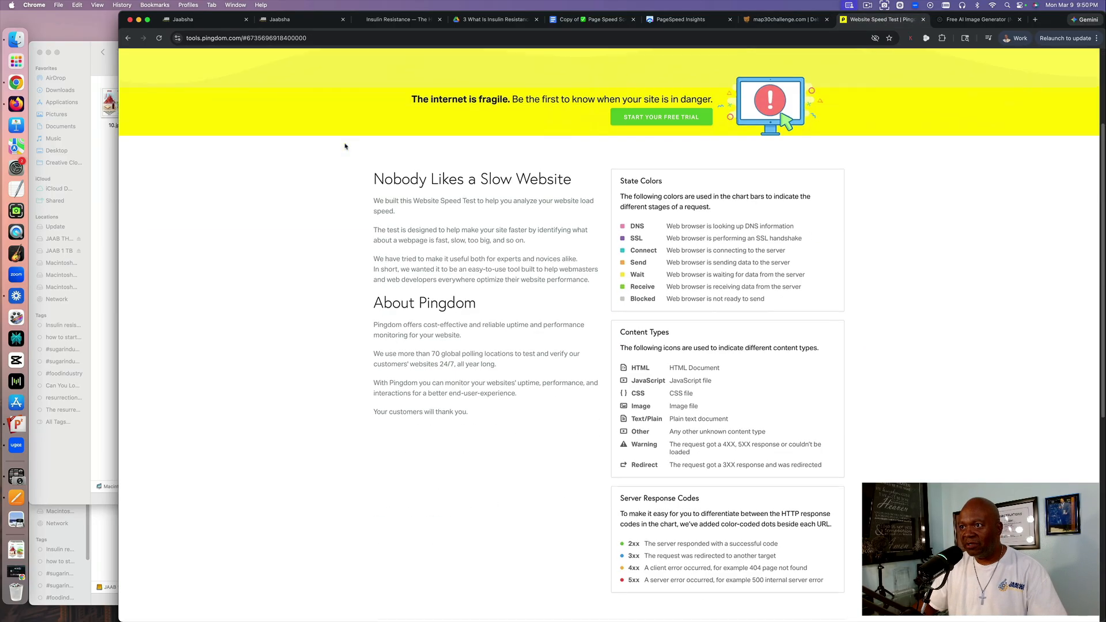
pyautogui.scroll(3, 344, 151)
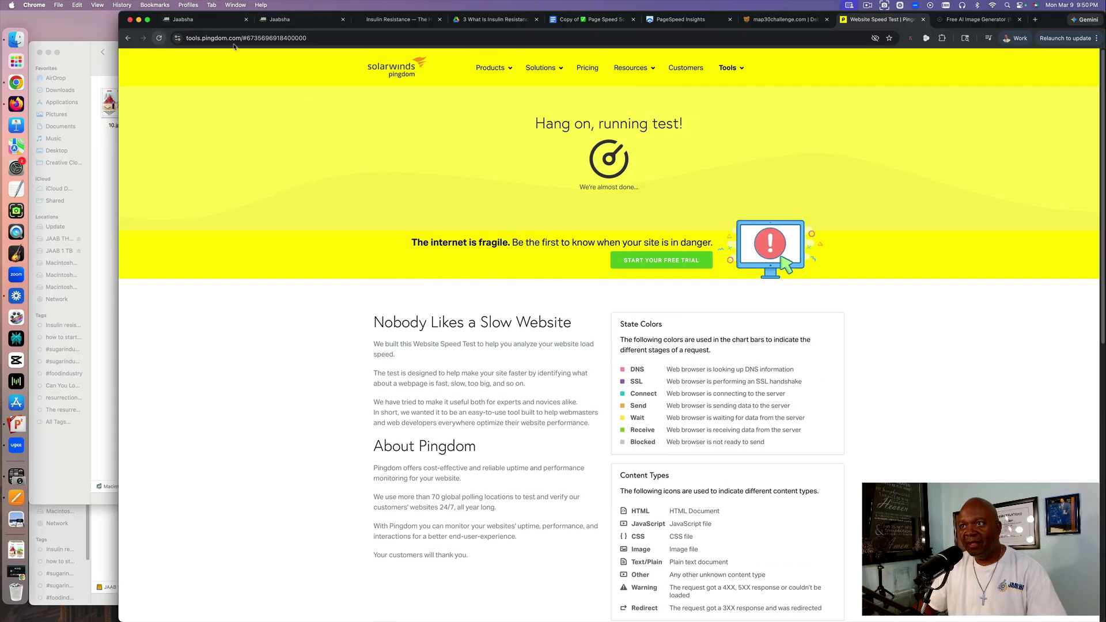
pyautogui.click(671, 20)
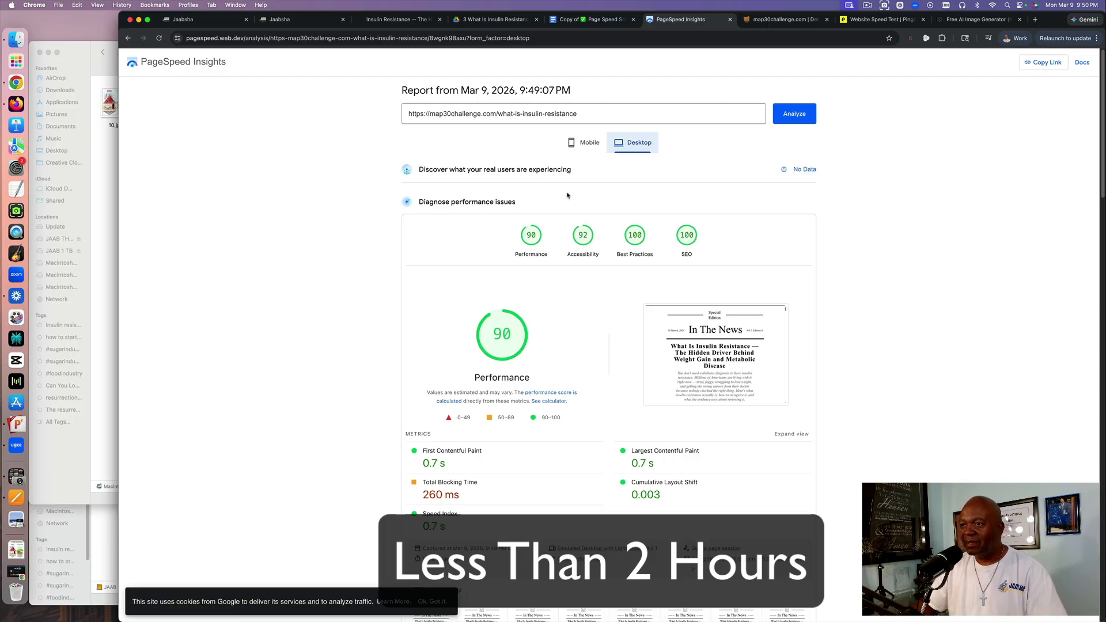
pyautogui.click(873, 21)
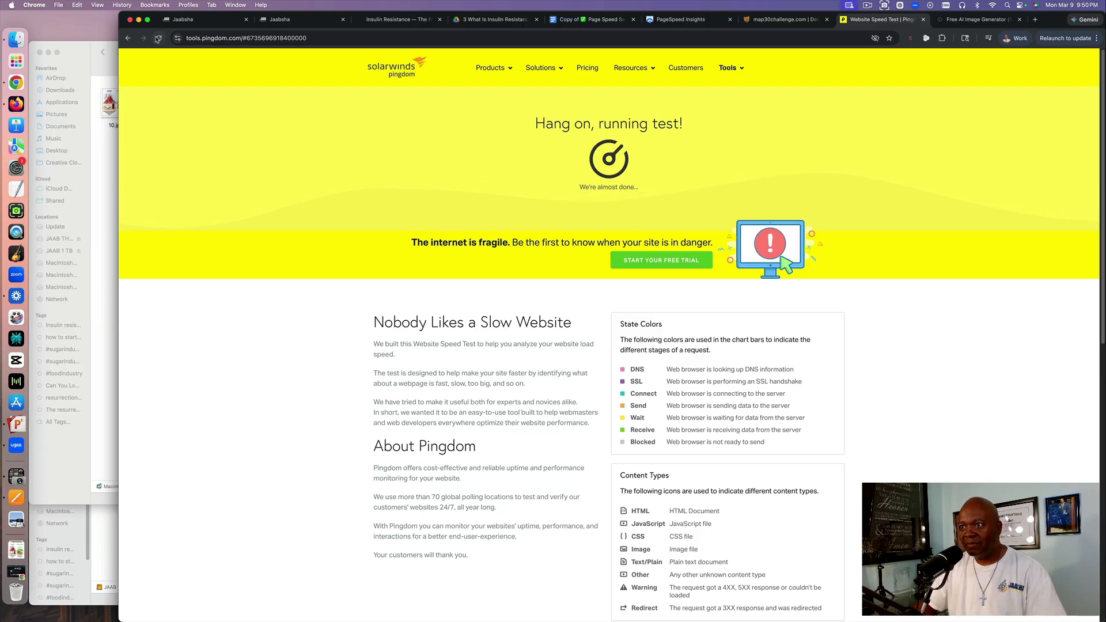
pyautogui.scroll(-7, 600, 274)
pyautogui.scroll(7, 600, 275)
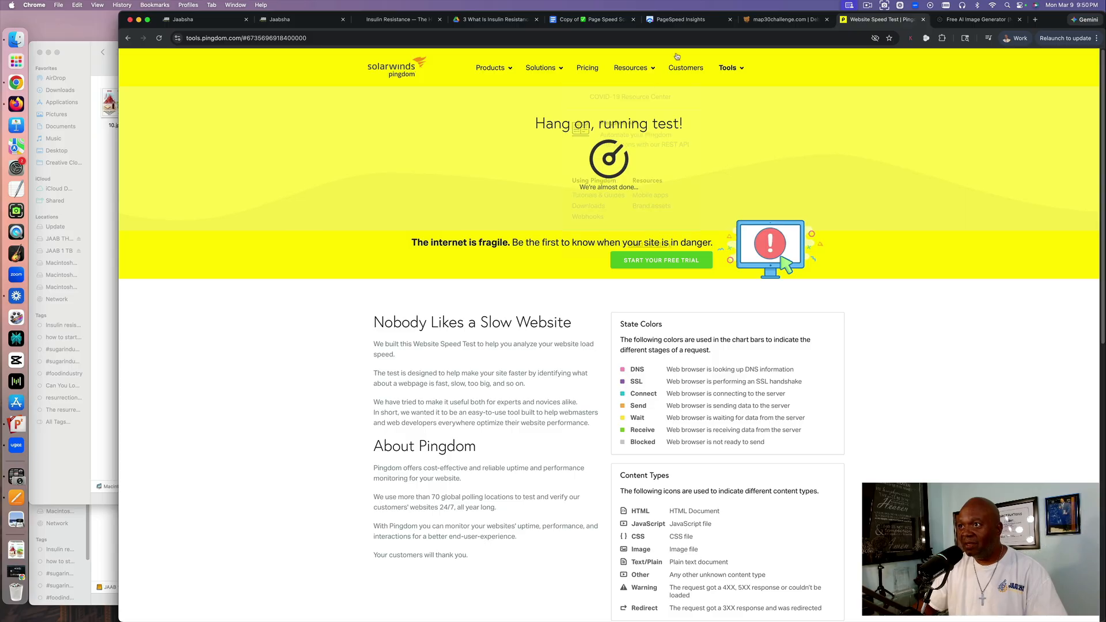
# Compare the mobile performance score and metrics with the desktop ones in the PageSpeed Insights report.
pyautogui.click(684, 22)
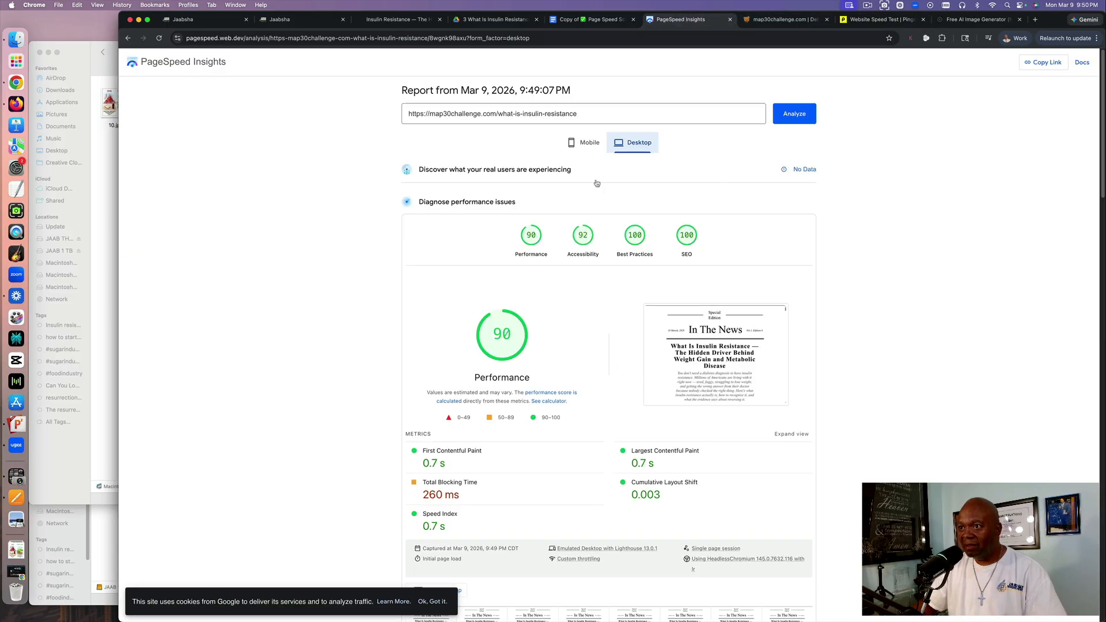
pyautogui.click(585, 143)
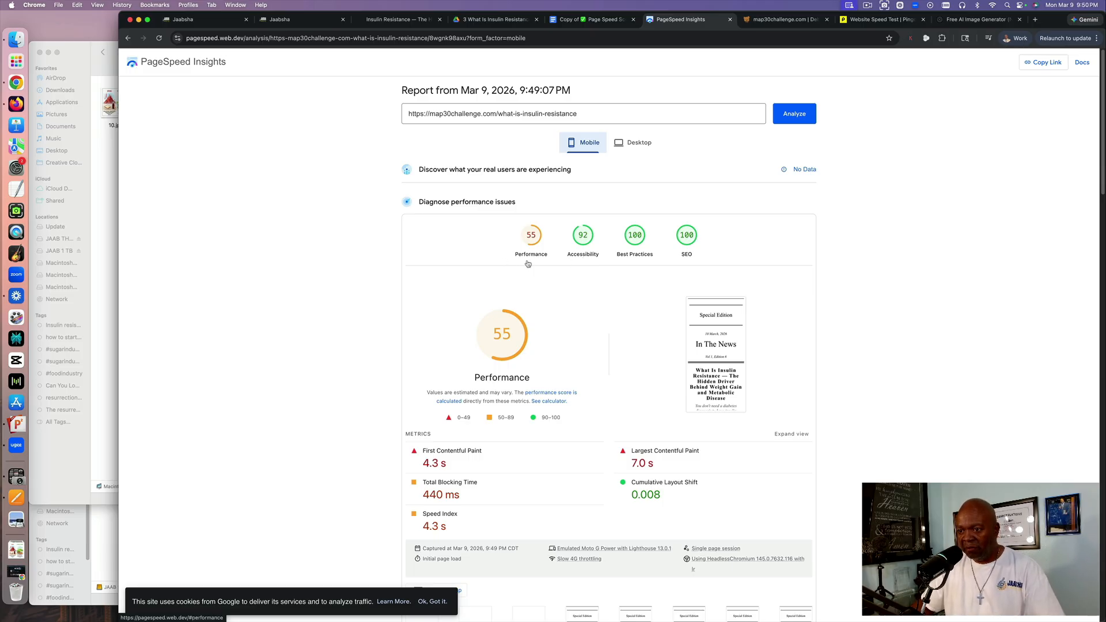
pyautogui.scroll(-1, 497, 399)
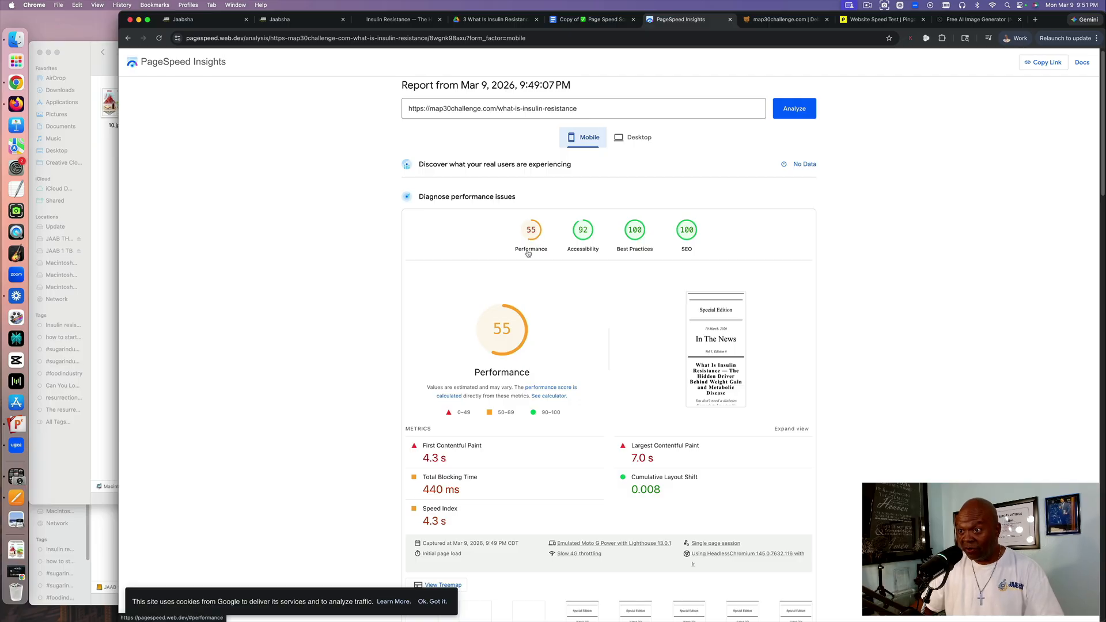
pyautogui.click(634, 138)
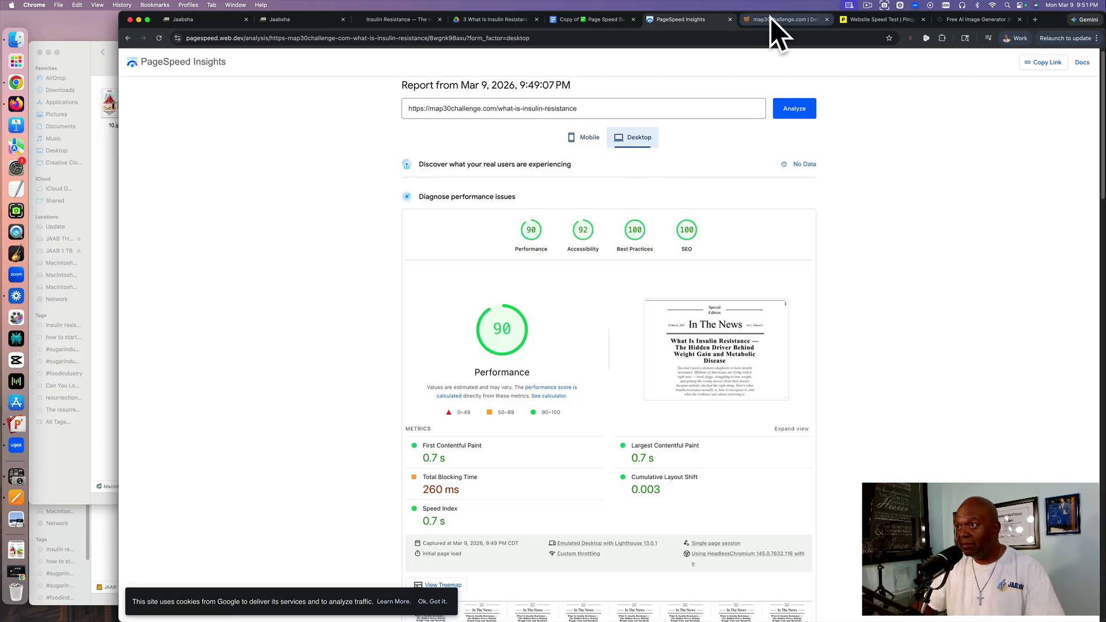
# Try to recover the Pingdom test by reloading its page and going back to the Pingdom start page.
pyautogui.click(881, 20)
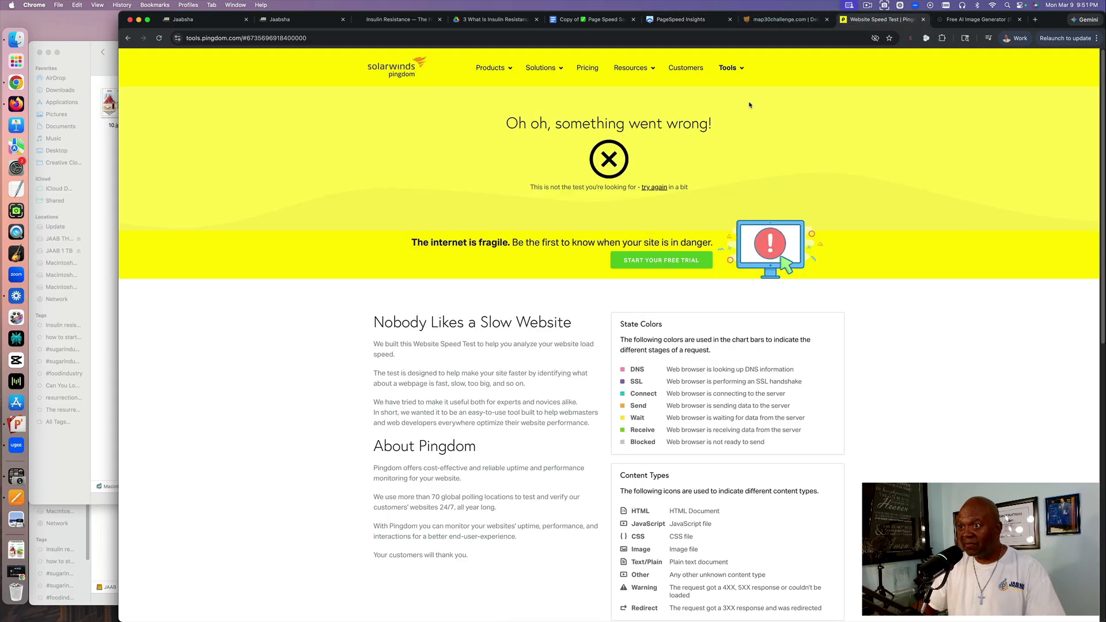
pyautogui.click(159, 38)
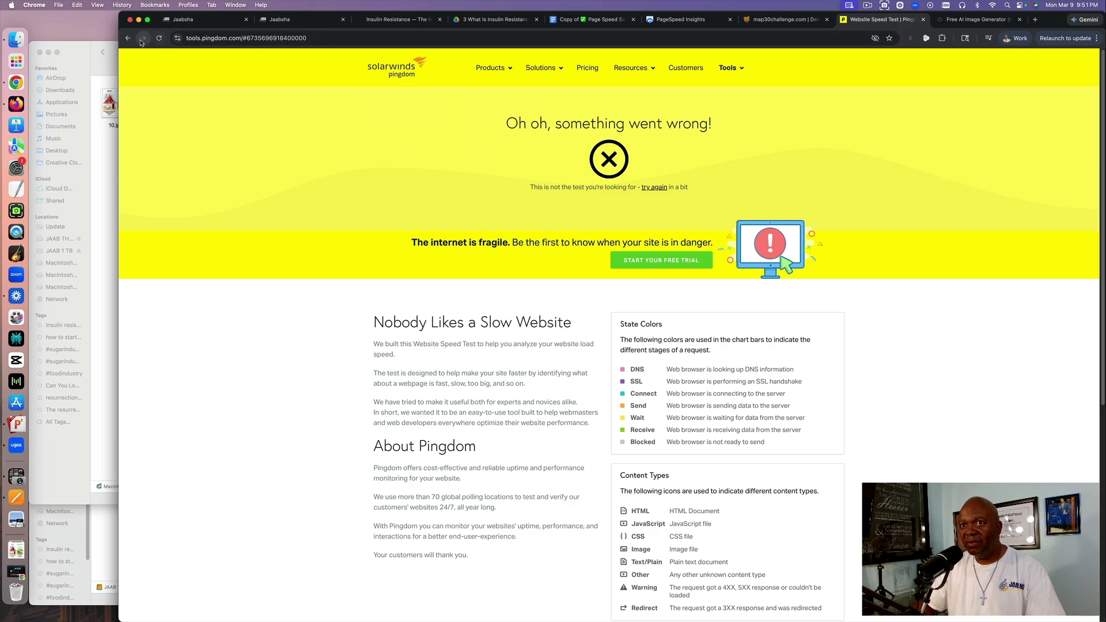
pyautogui.click(129, 40)
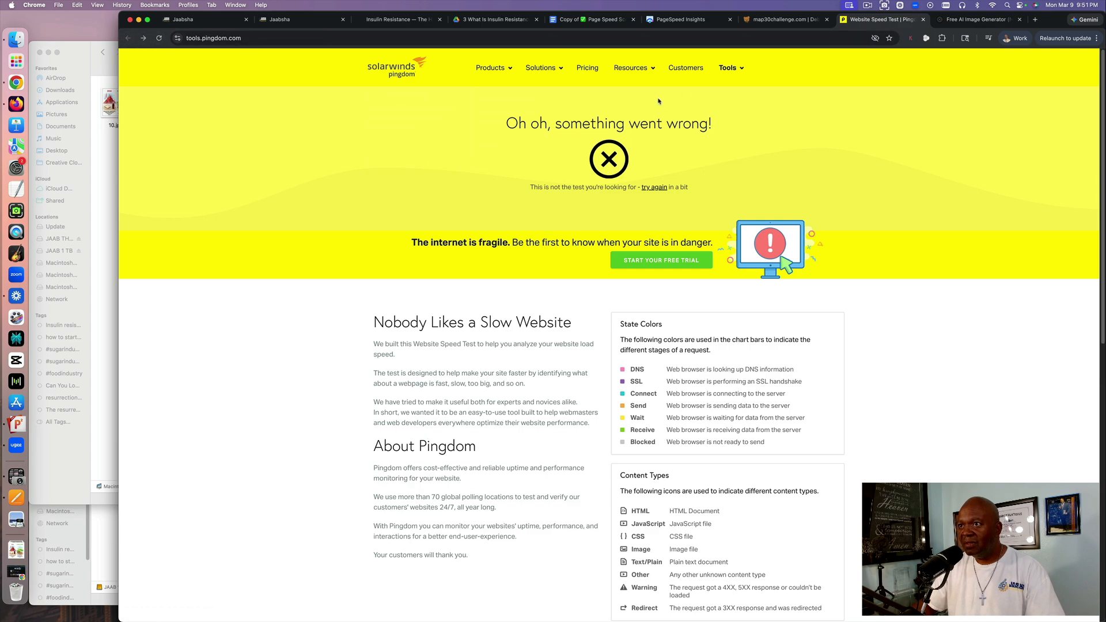
pyautogui.click(678, 19)
pyautogui.click(599, 19)
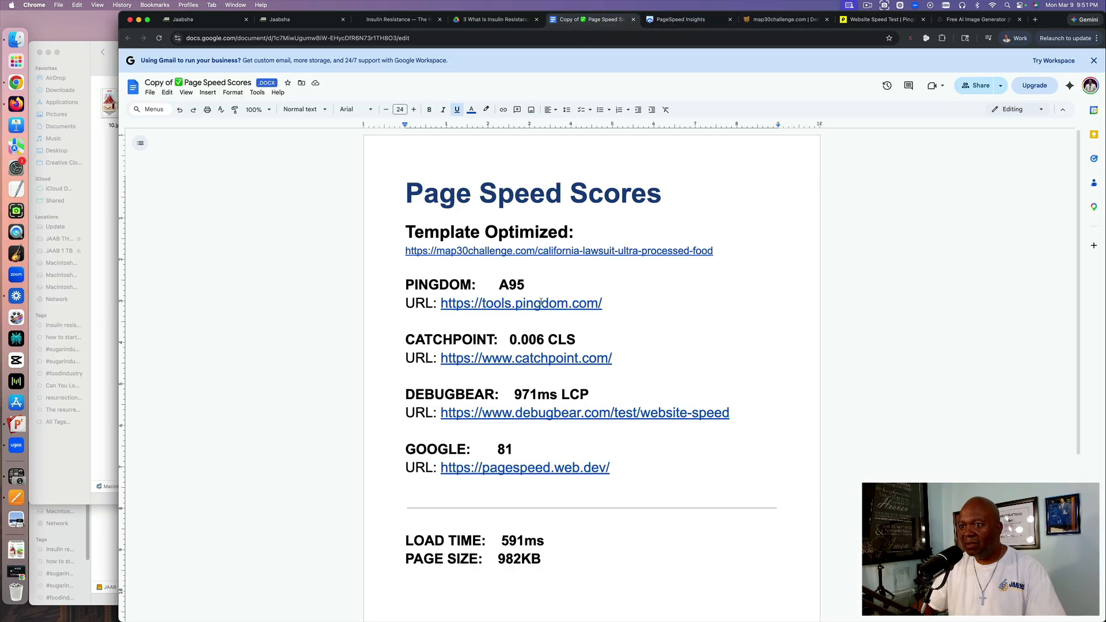
pyautogui.click(504, 298)
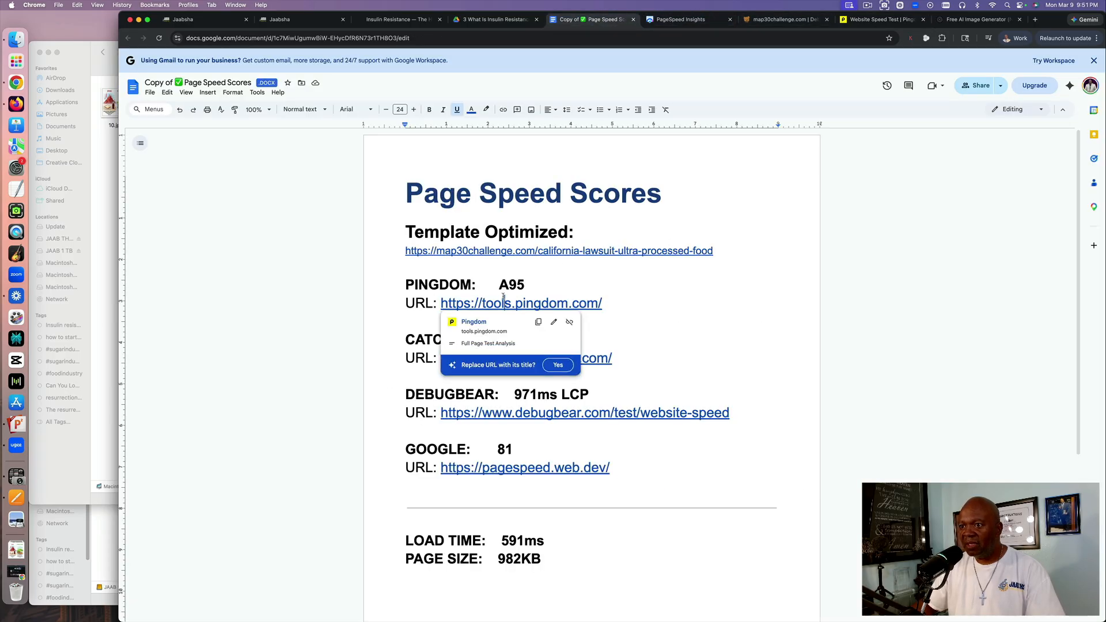
pyautogui.click(475, 324)
pyautogui.click(515, 192)
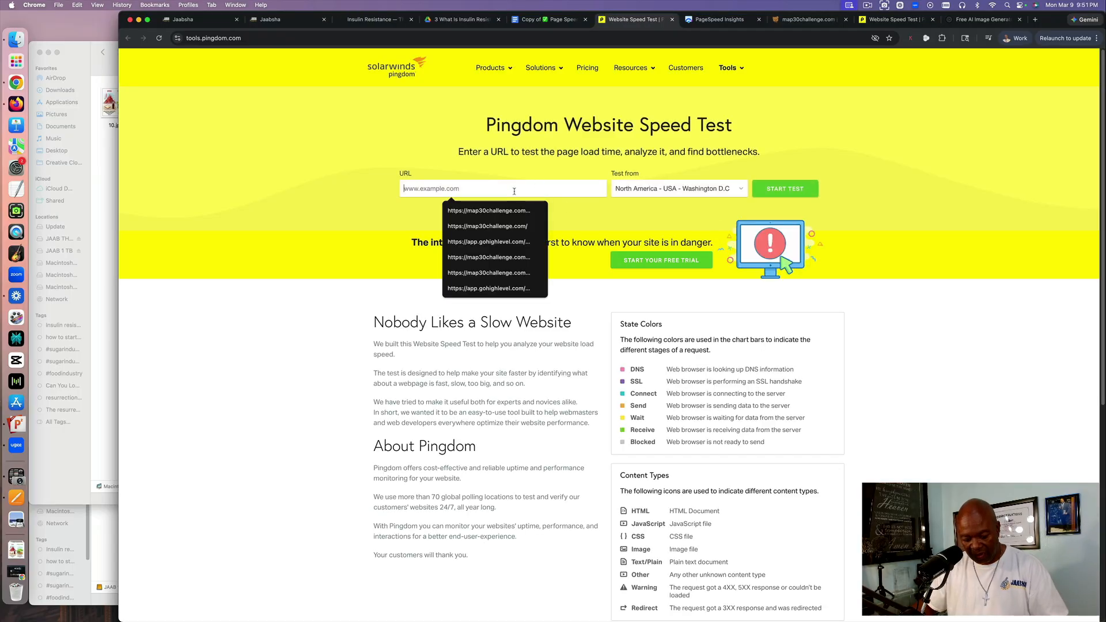
pyautogui.write('https://map30challenge.com/what-is-insulin-resistance')
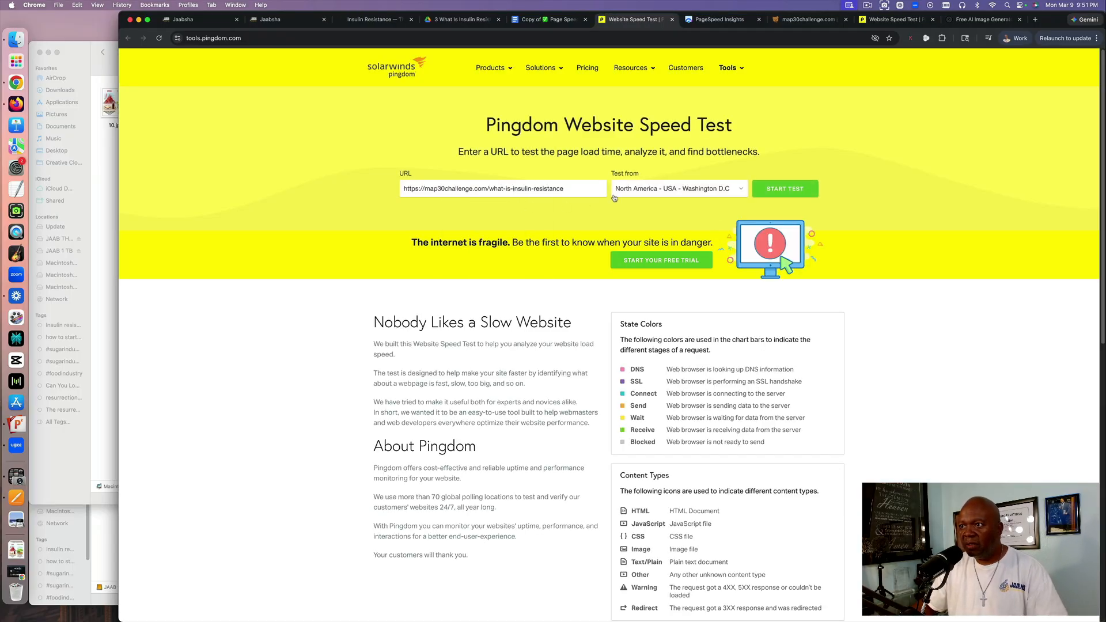
pyautogui.click(735, 192)
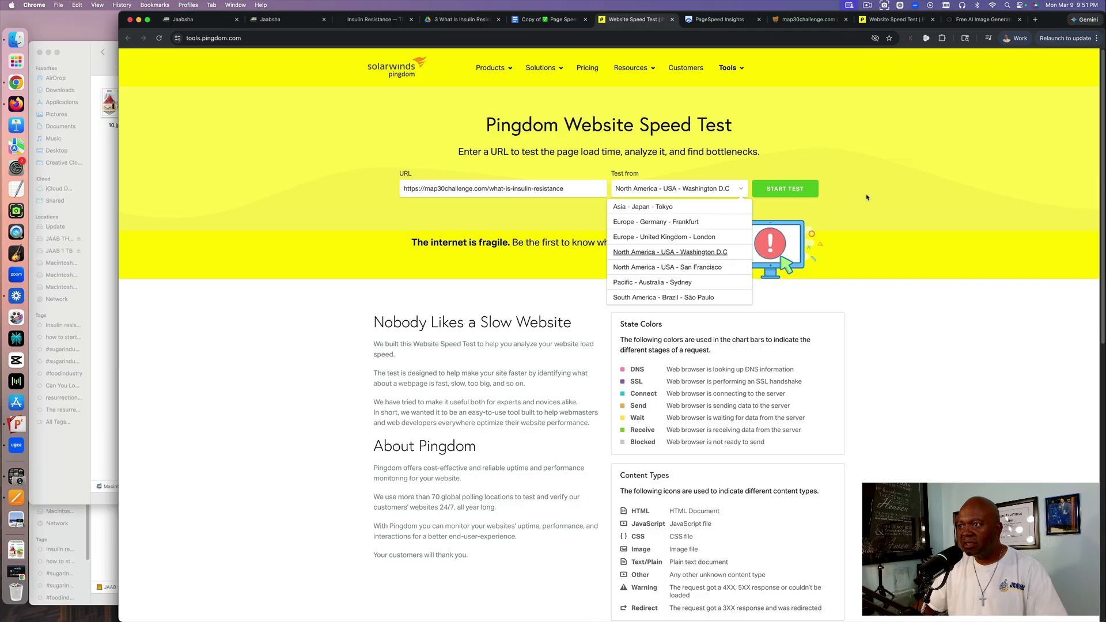
pyautogui.click(787, 190)
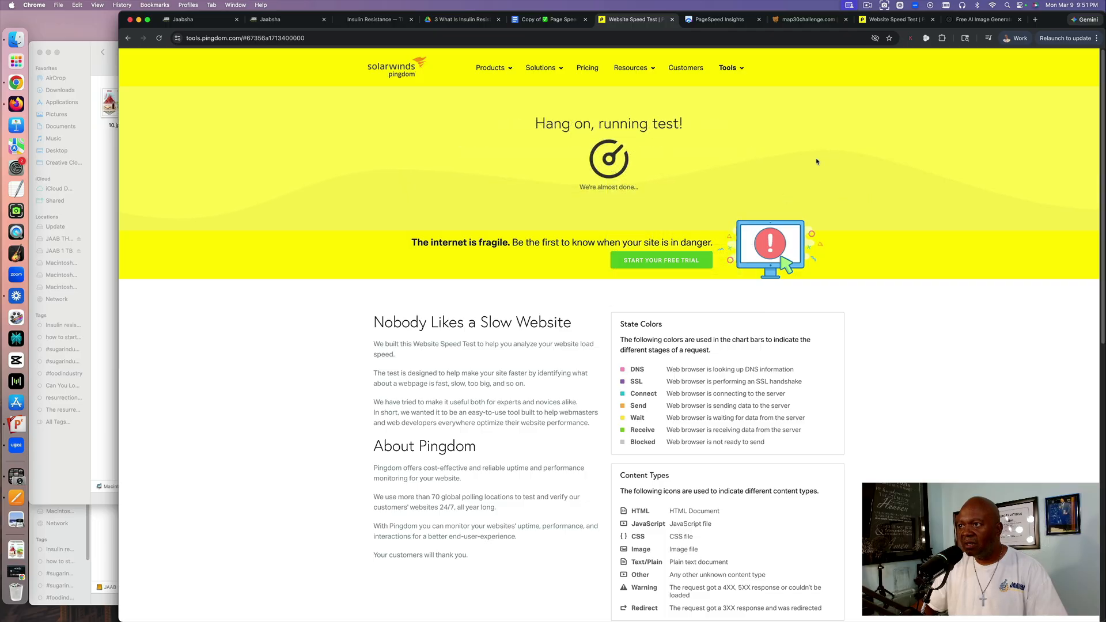
# Glance at the published article, close the duplicate Pingdom page and return to the article's new speed test.
pyautogui.click(889, 22)
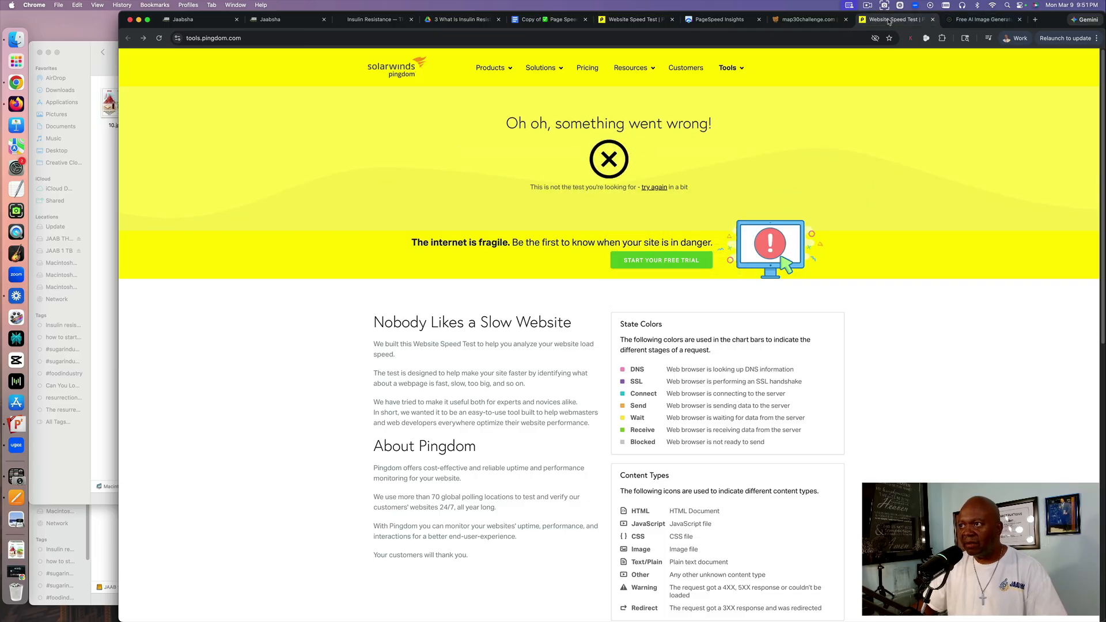
pyautogui.click(380, 22)
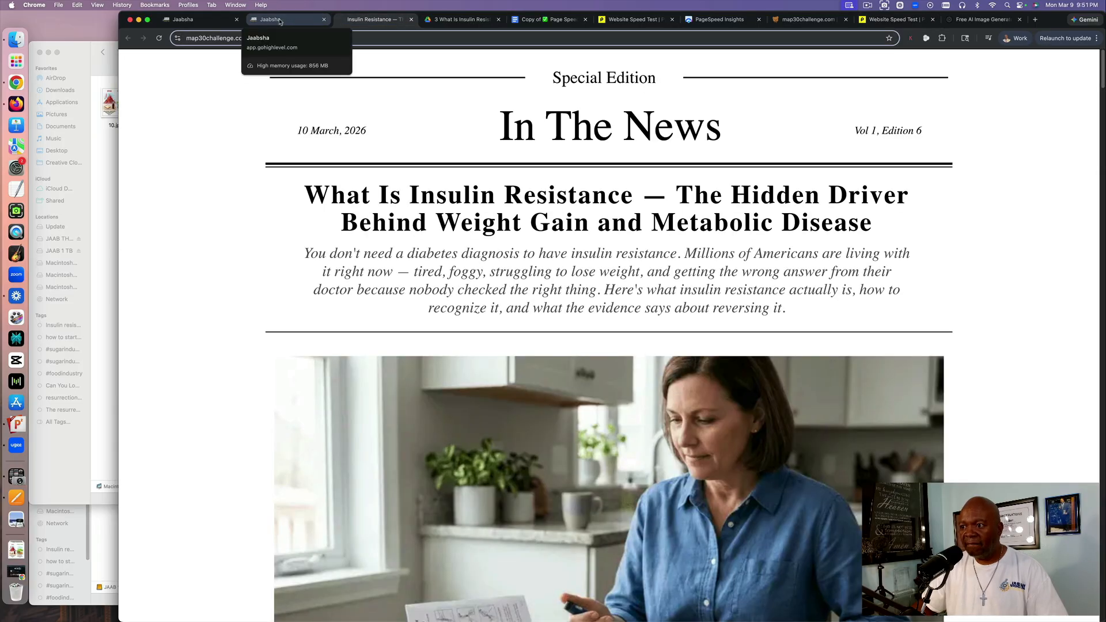
pyautogui.scroll(-6, 693, 226)
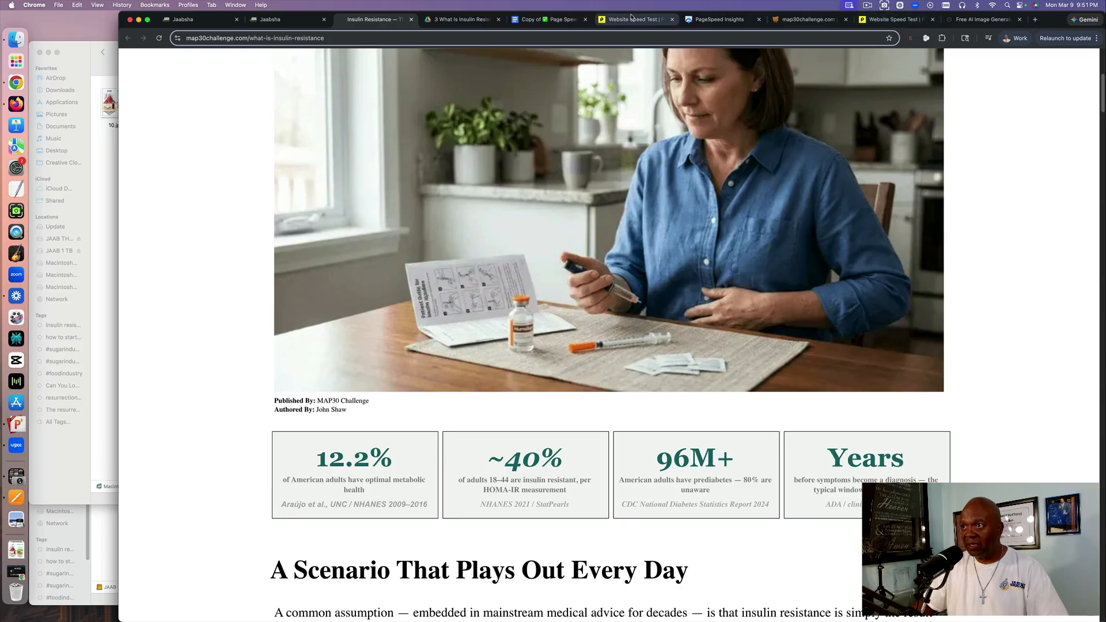
pyautogui.click(912, 22)
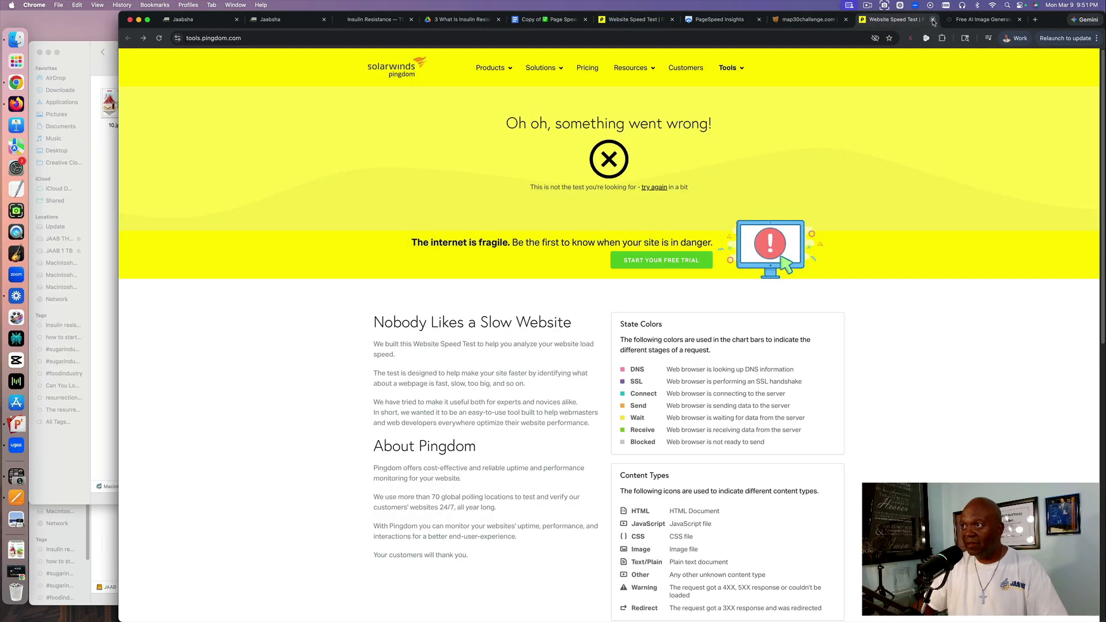
pyautogui.click(933, 20)
pyautogui.click(633, 20)
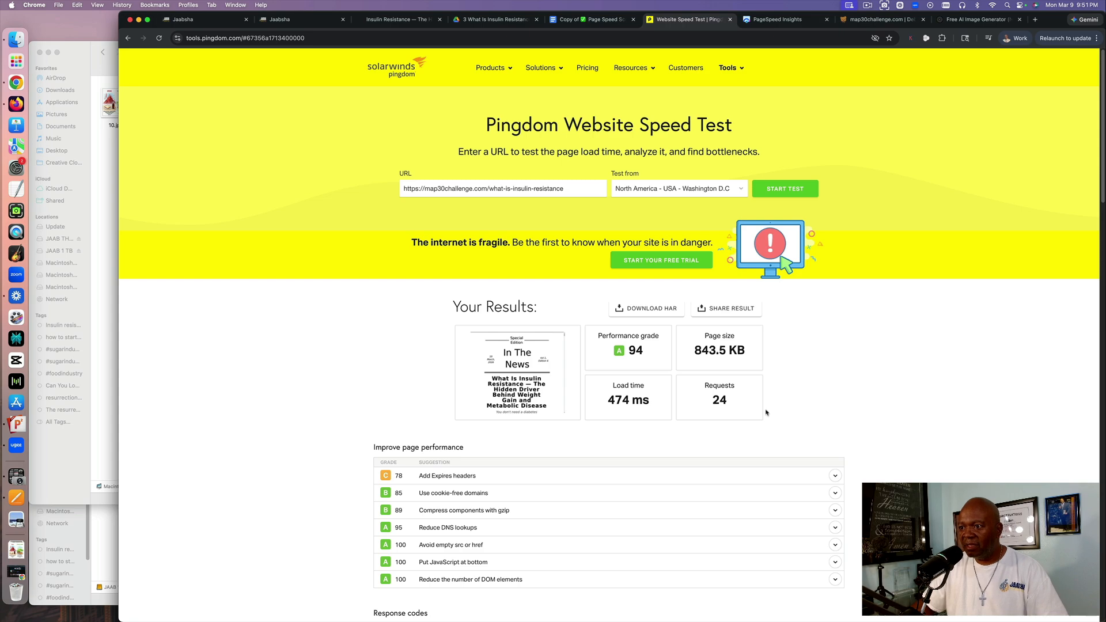
# Review the Pingdom performance summary, improvement suggestions, content sizes and requests by type and domain, and the file request list.
pyautogui.scroll(-1, 720, 410)
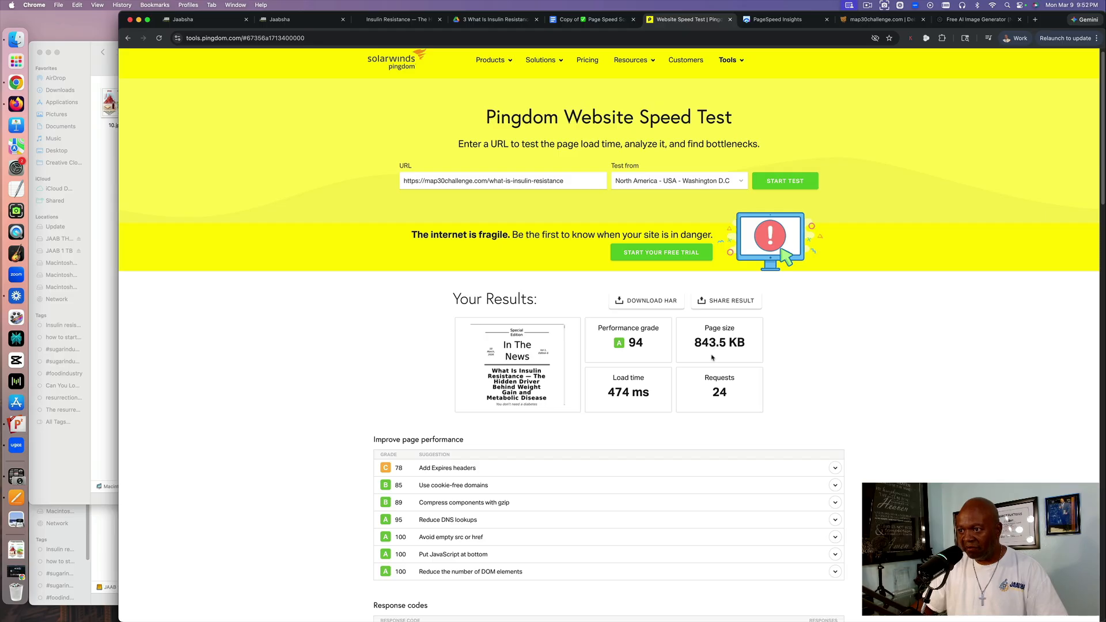
pyautogui.scroll(-10, 669, 386)
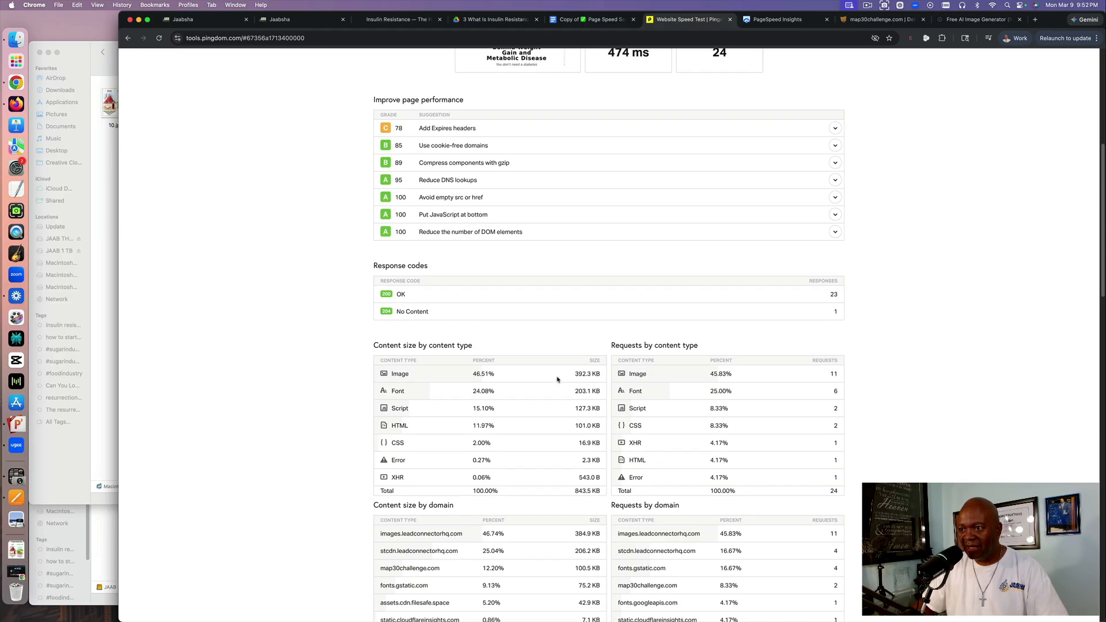
pyautogui.scroll(-3, 557, 380)
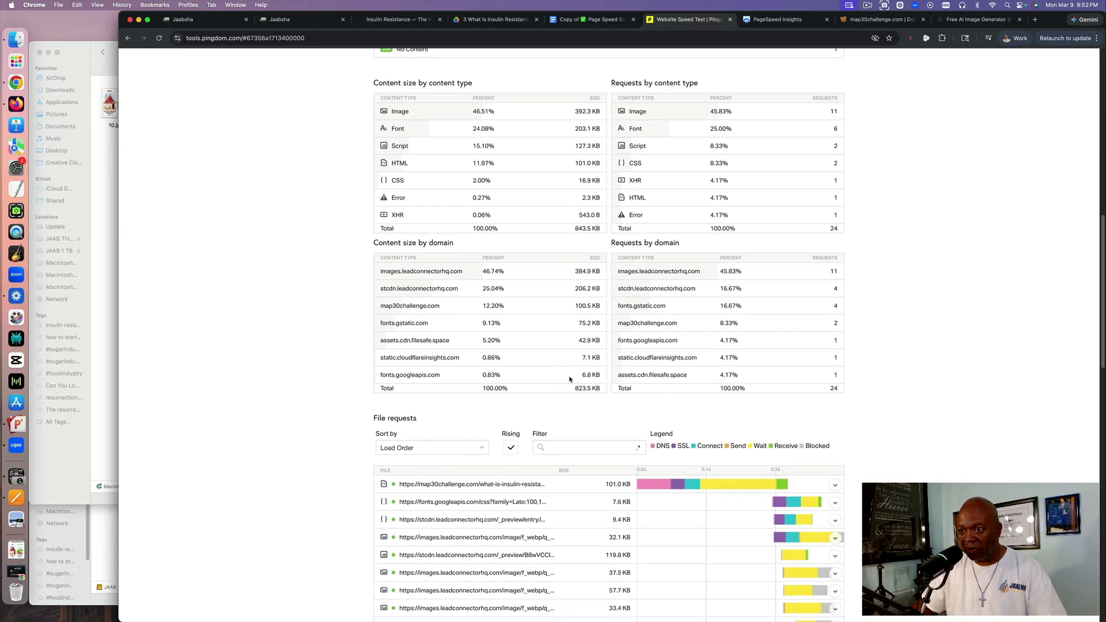
pyautogui.scroll(-3, 582, 370)
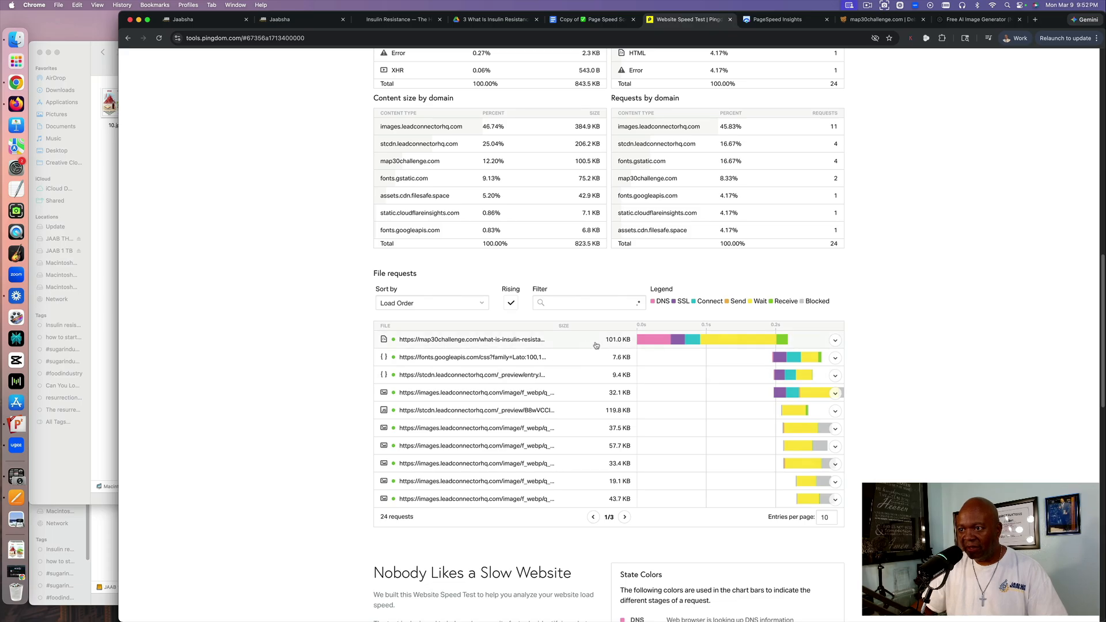
pyautogui.scroll(2, 599, 348)
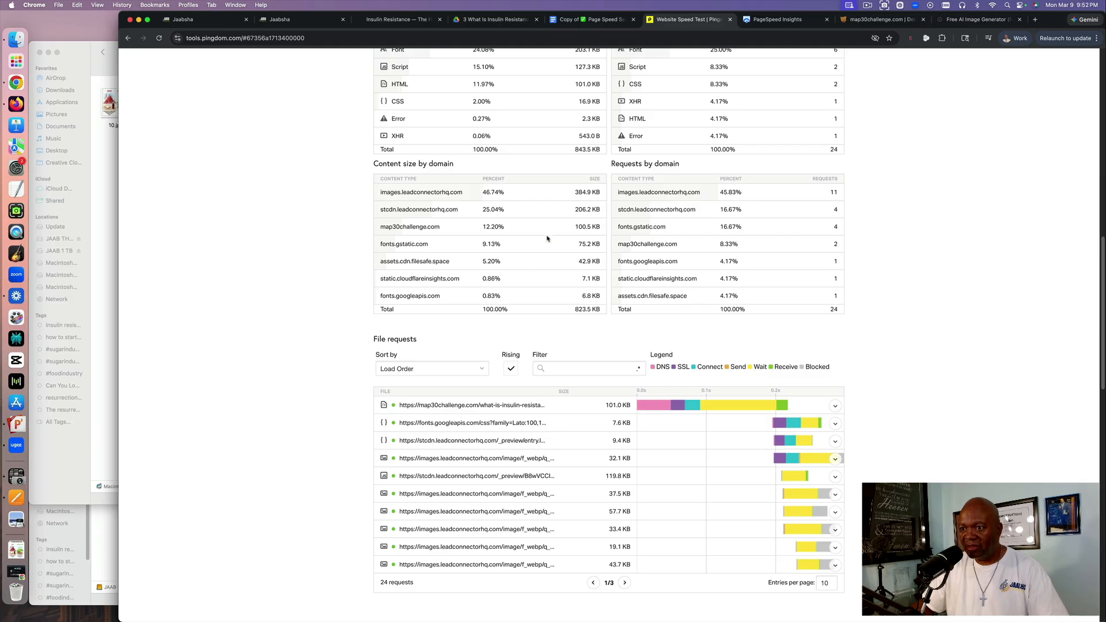
pyautogui.scroll(3, 547, 239)
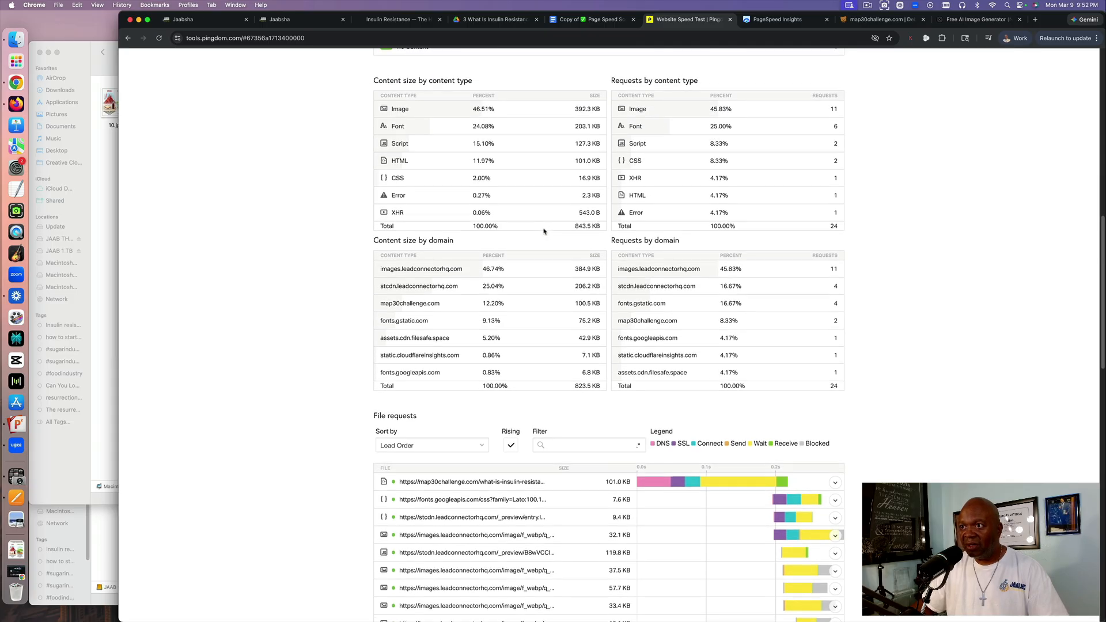
pyautogui.scroll(2, 544, 231)
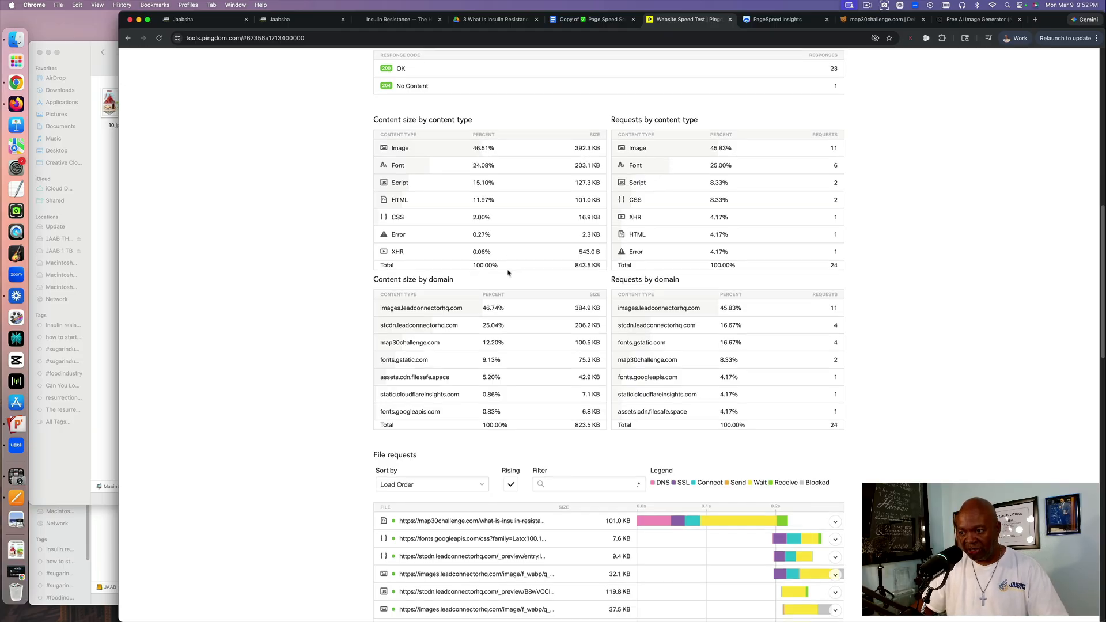
pyautogui.scroll(-10, 512, 274)
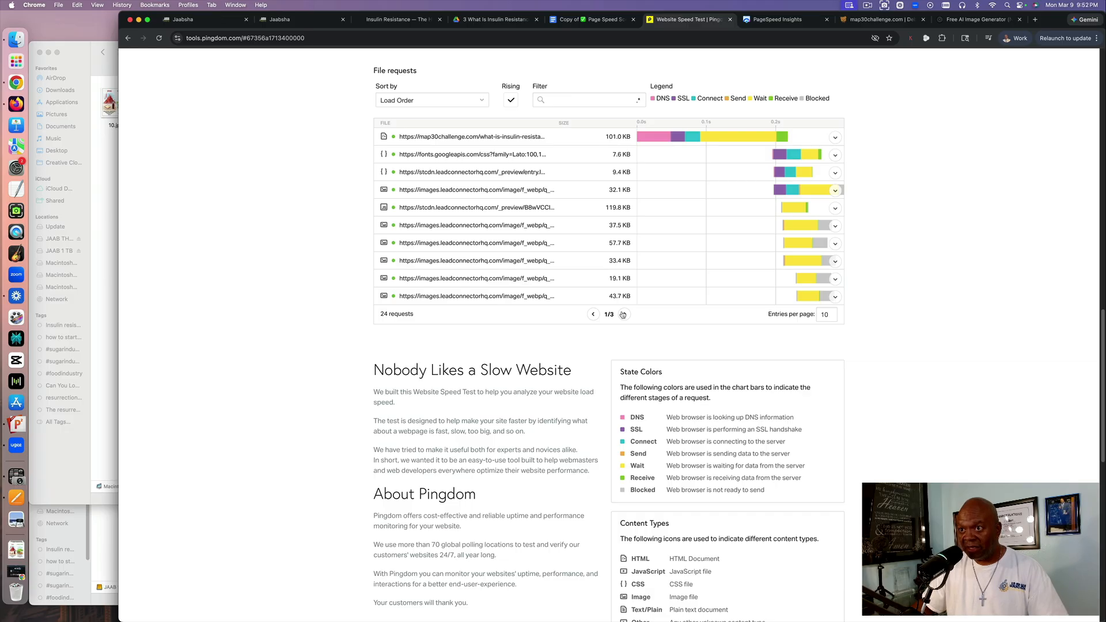
# Inspect the header details of the 119.8 KB script and the 33.4 KB image in the file requests.
pyautogui.click(510, 211)
pyautogui.scroll(-5, 638, 324)
pyautogui.scroll(5, 605, 311)
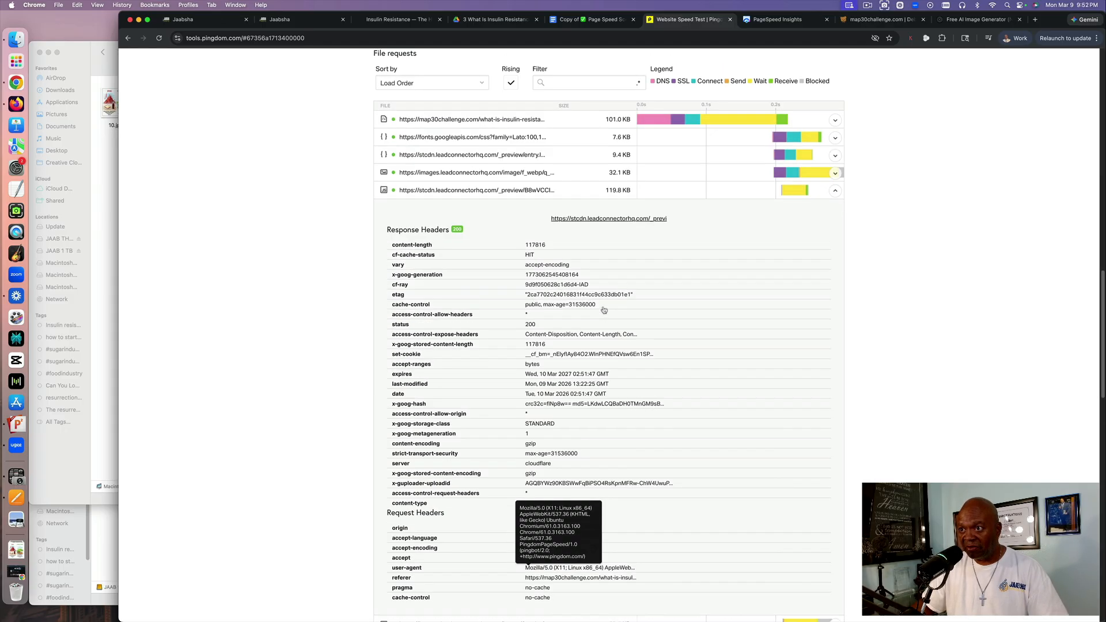
pyautogui.click(605, 192)
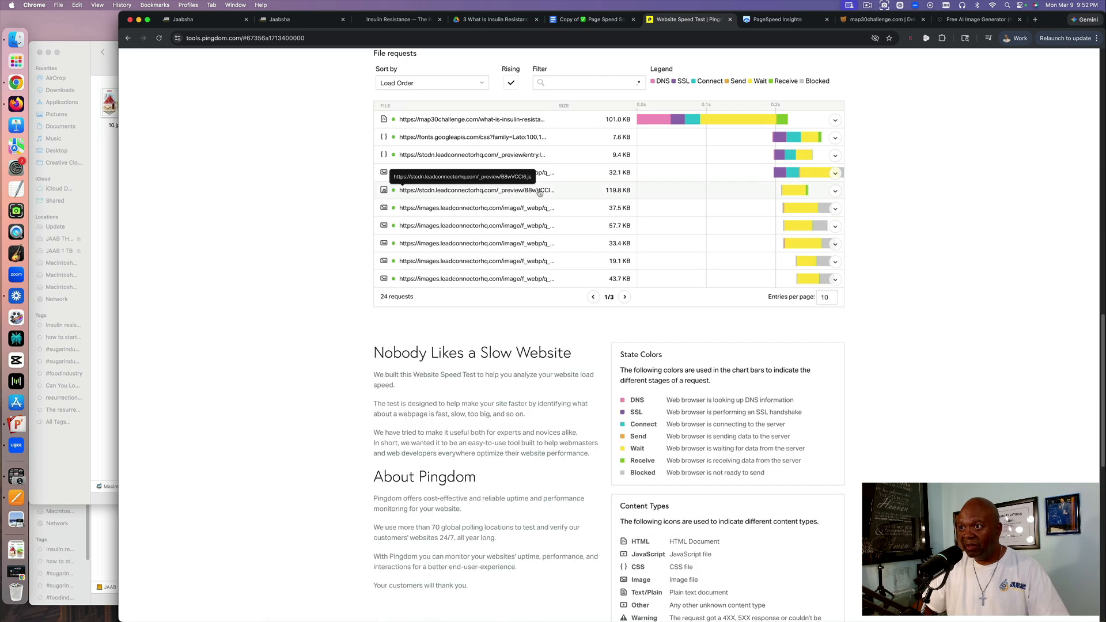
pyautogui.click(525, 243)
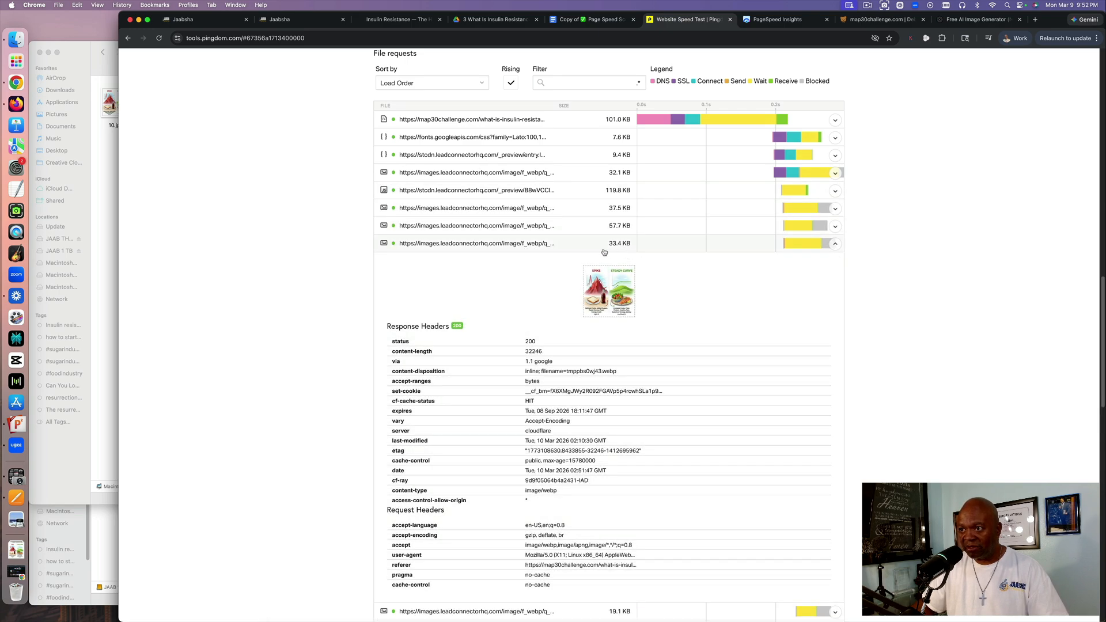
pyautogui.scroll(-2, 559, 287)
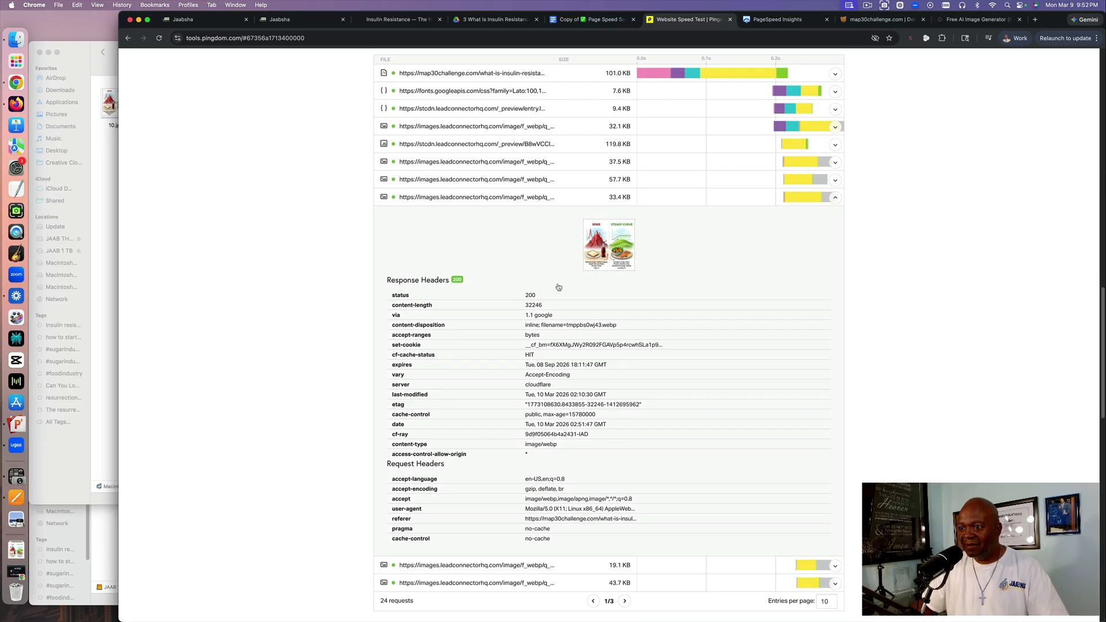
# Recheck the Pingdom results summary and return to the article's desktop PageSpeed Insights report.
pyautogui.scroll(20, 558, 286)
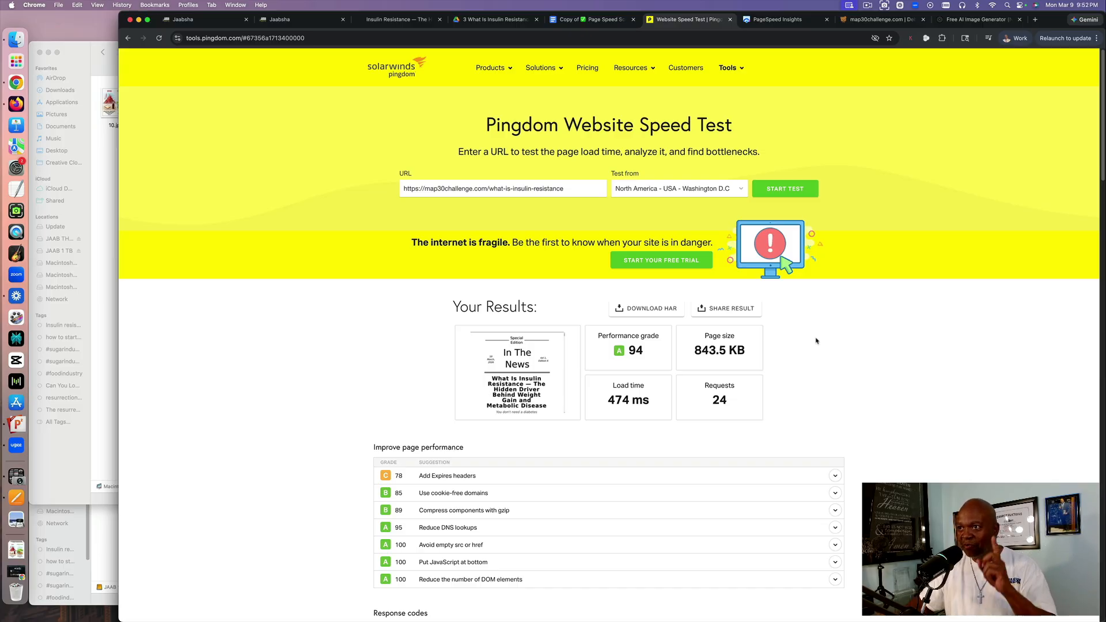
pyautogui.click(778, 19)
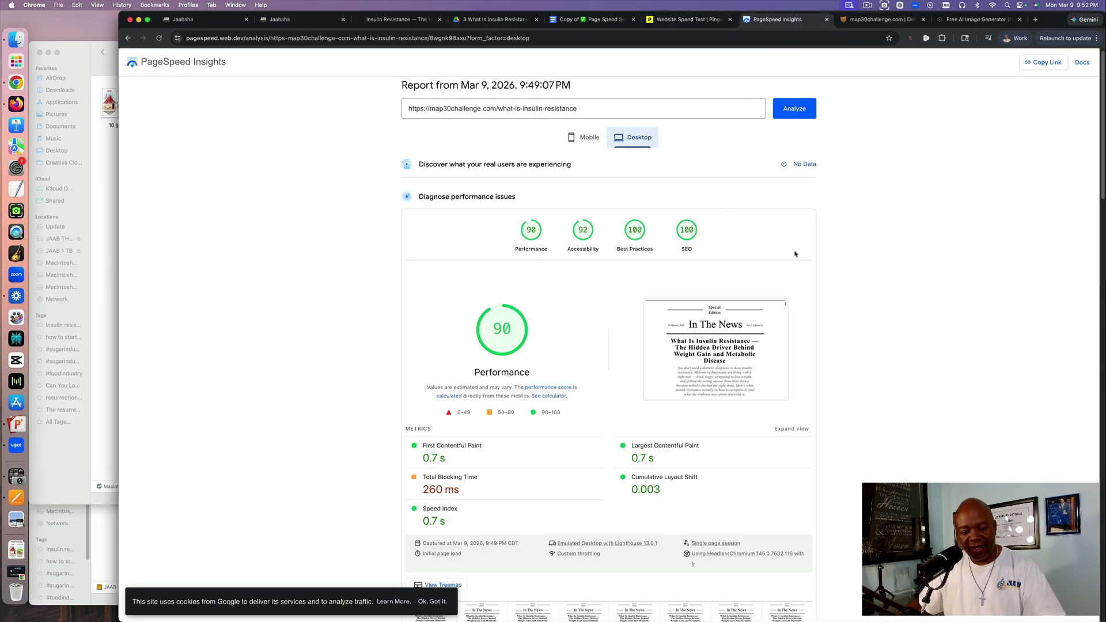